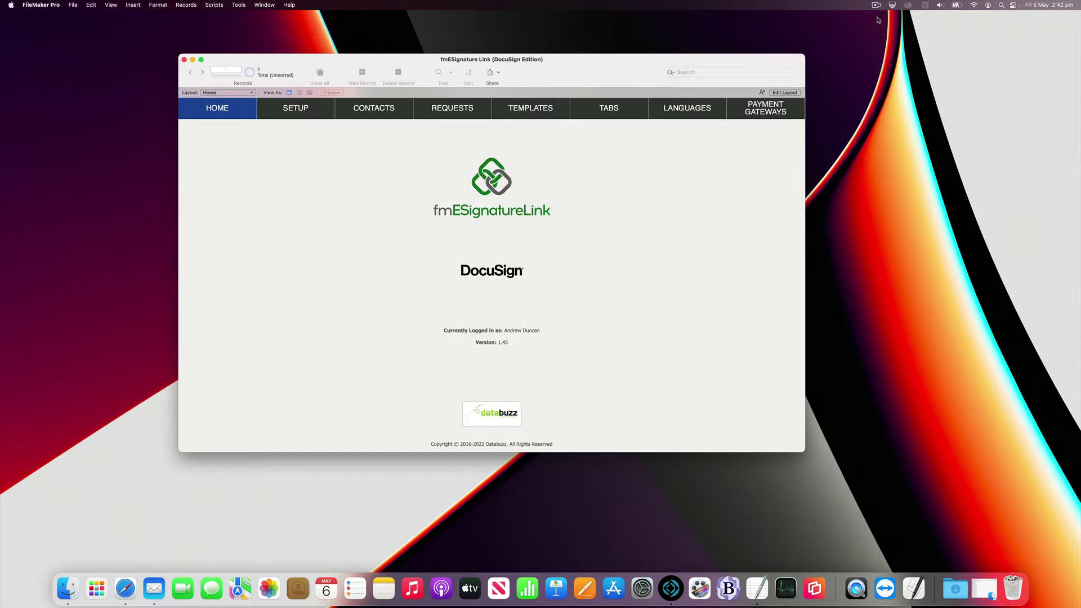
Step: View the Contacts list in the fmESignature Link file and return to its Home layout
left_click(374, 112)
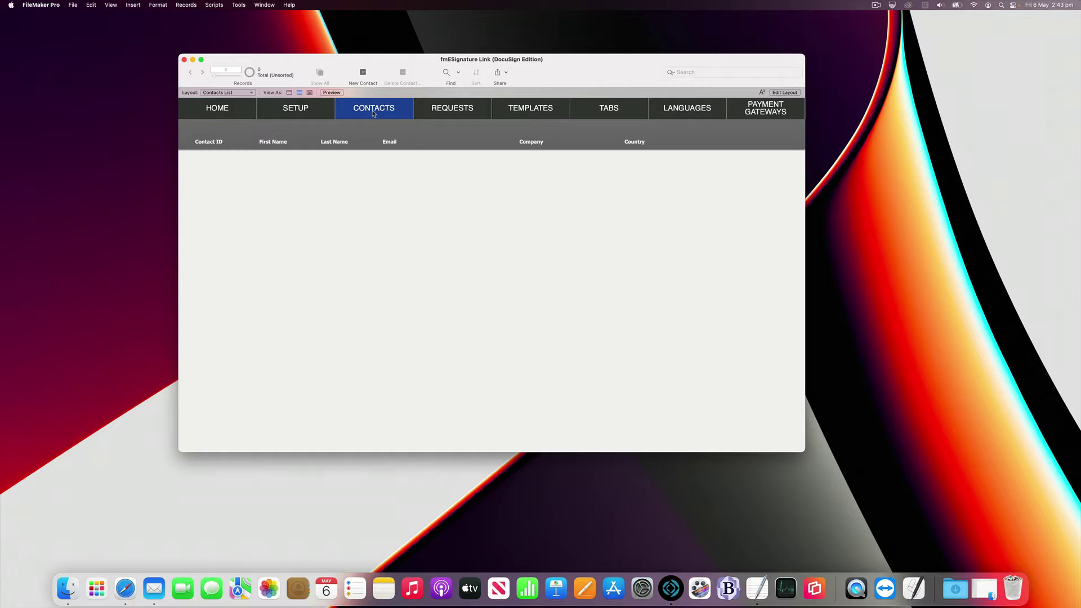
left_click(235, 114)
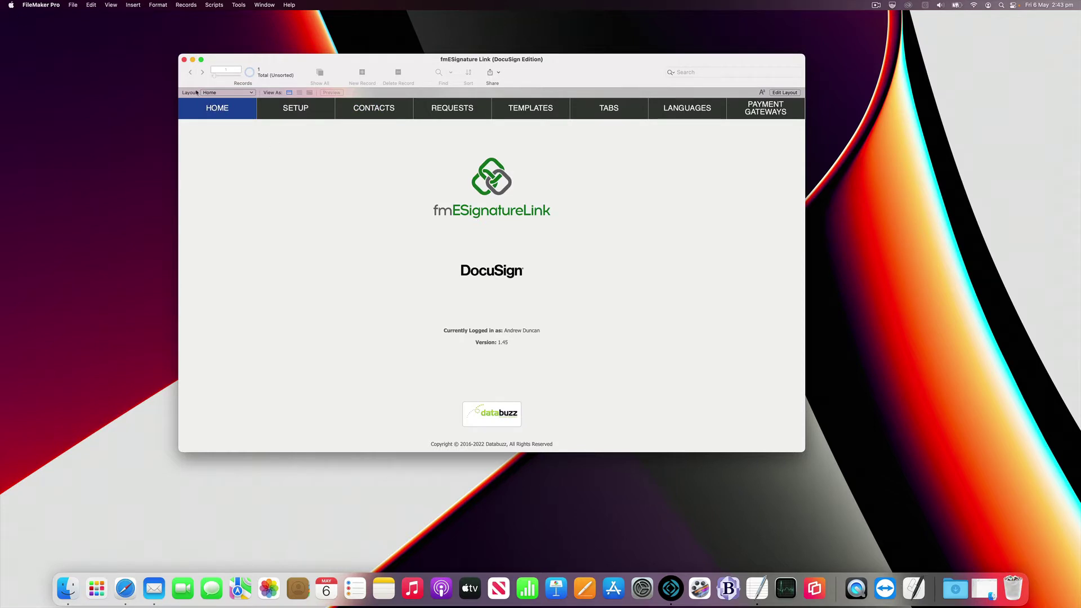
Step: Look at the Contacts starter app among the options for creating a new file, and dismiss the chooser
left_click(74, 5)
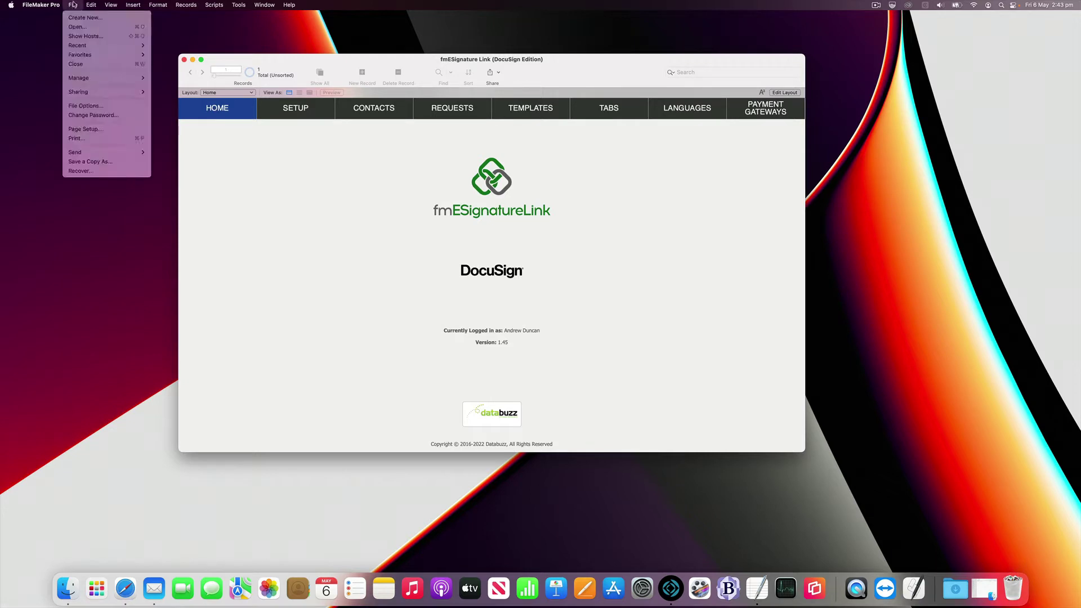
left_click(85, 17)
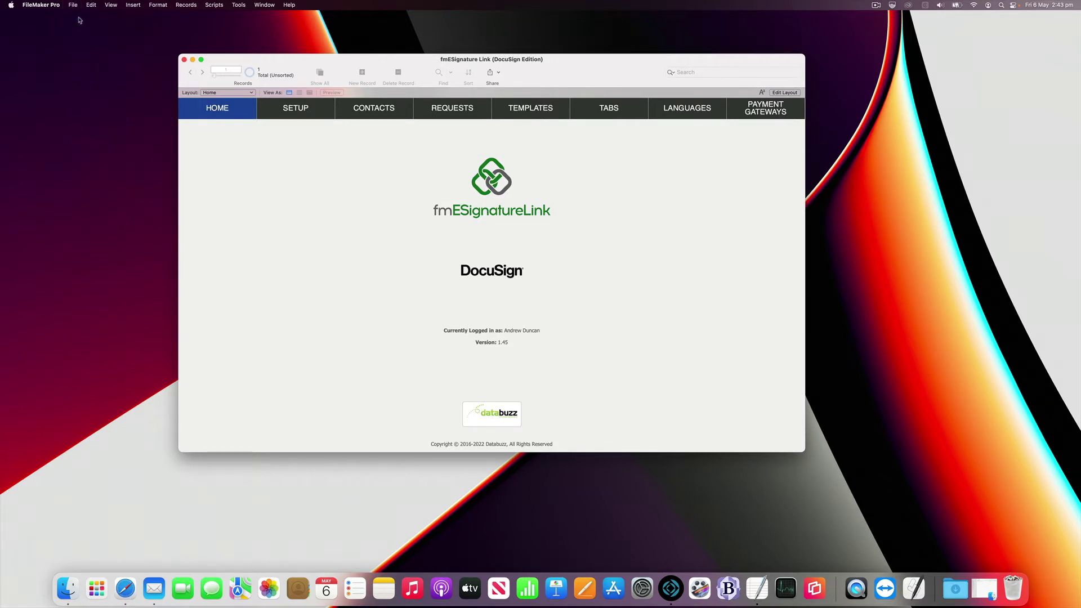
left_click(567, 353)
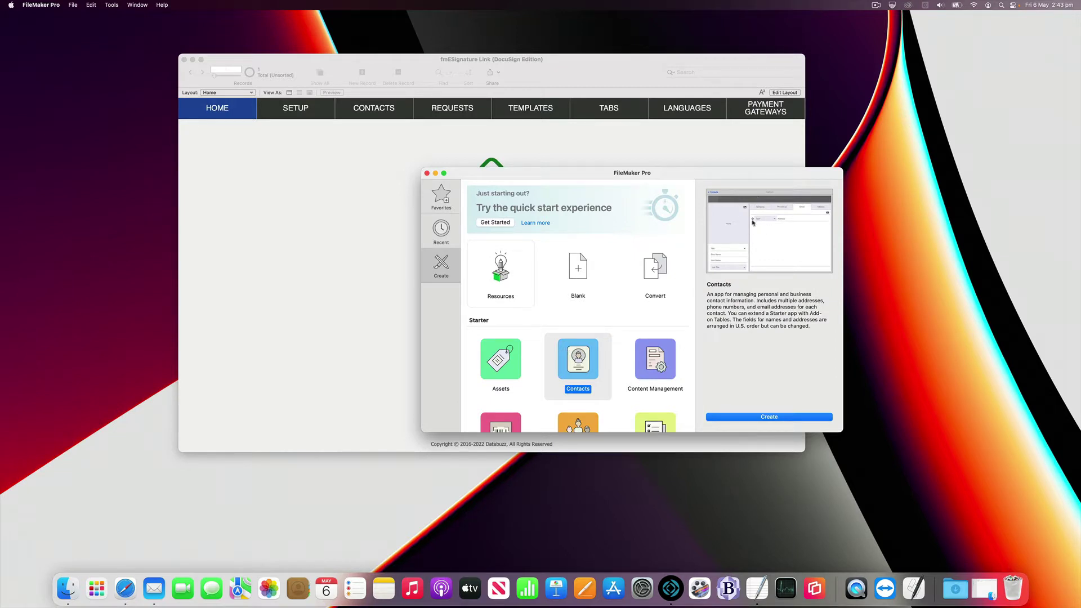
left_click(427, 174)
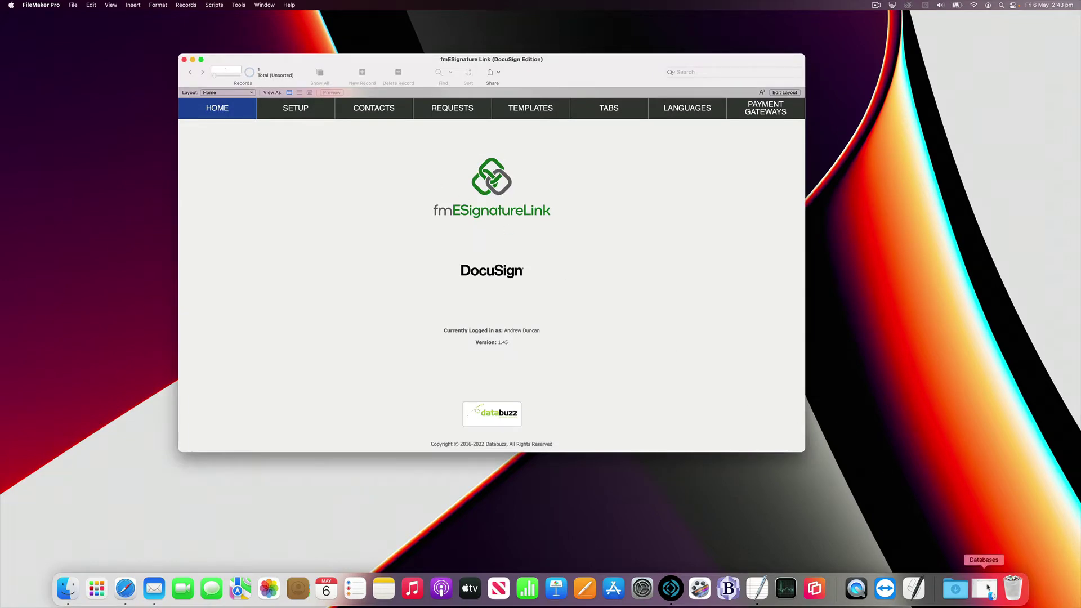
Step: Switch to Finder and open Contacts.fmp12 from the Databases folder
left_click(985, 588)
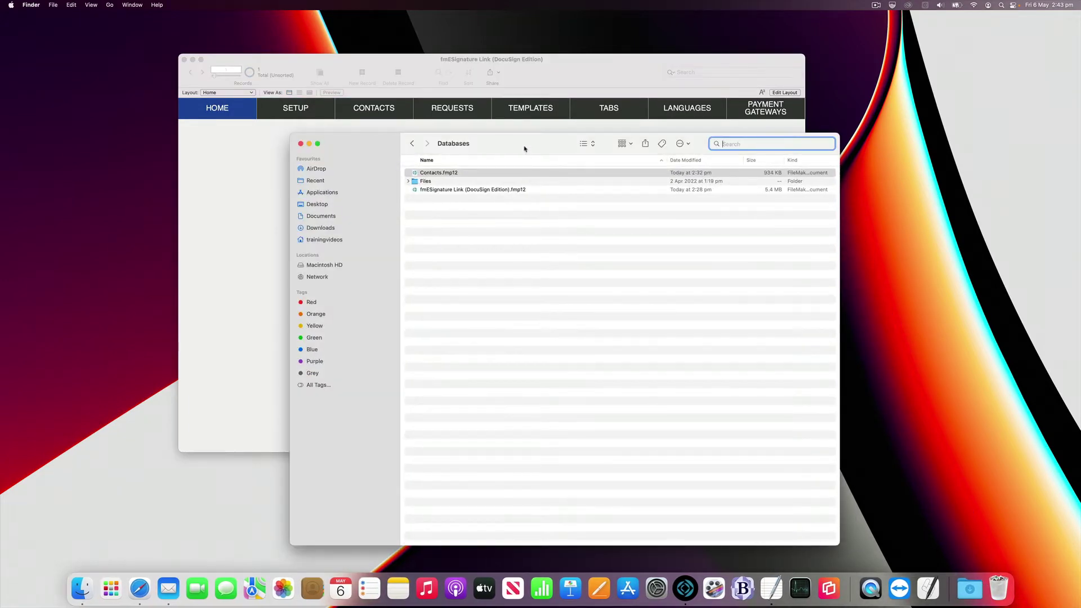
left_click_drag(524, 149, 476, 82)
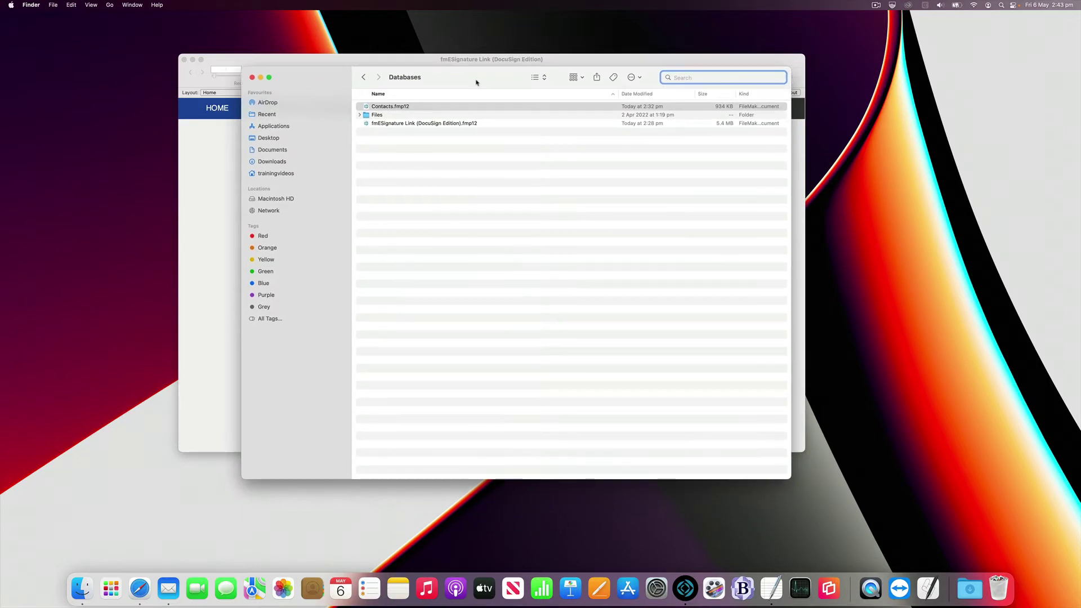
double_click(372, 109)
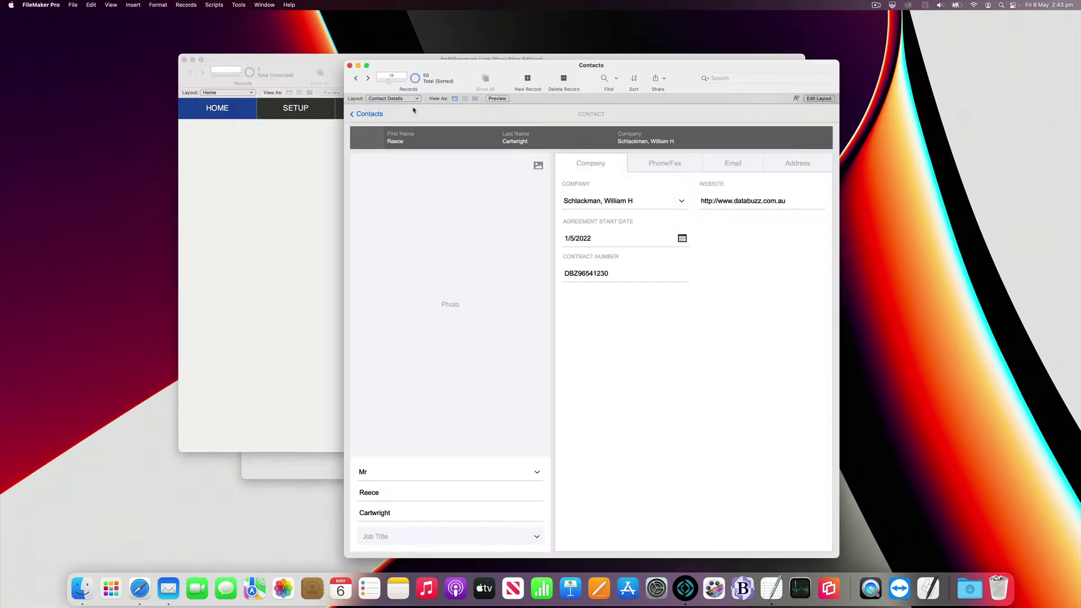
Step: Browse the full contact list and reopen the details of the currently active contact record
left_click(378, 115)
scroll(446, 182, "down", 3)
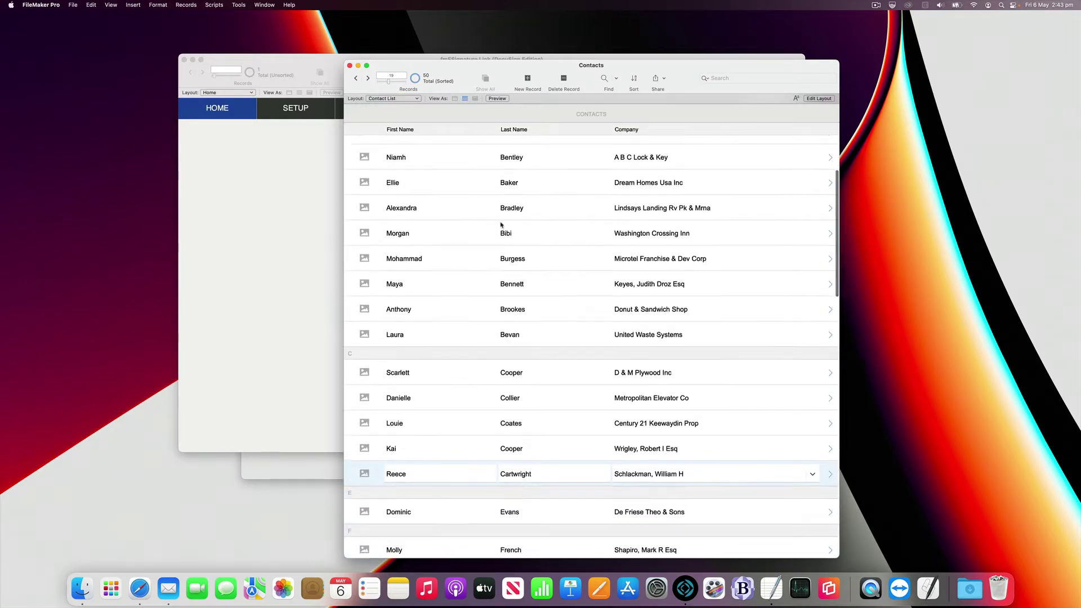
scroll(495, 217, "up", 3)
scroll(496, 221, "down", 9)
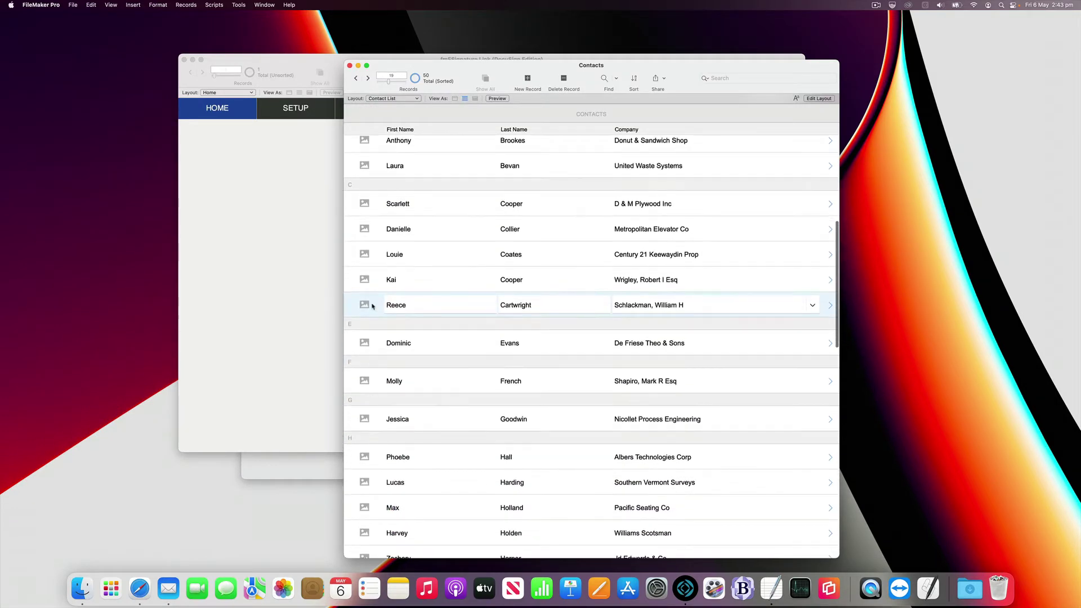
left_click(366, 306)
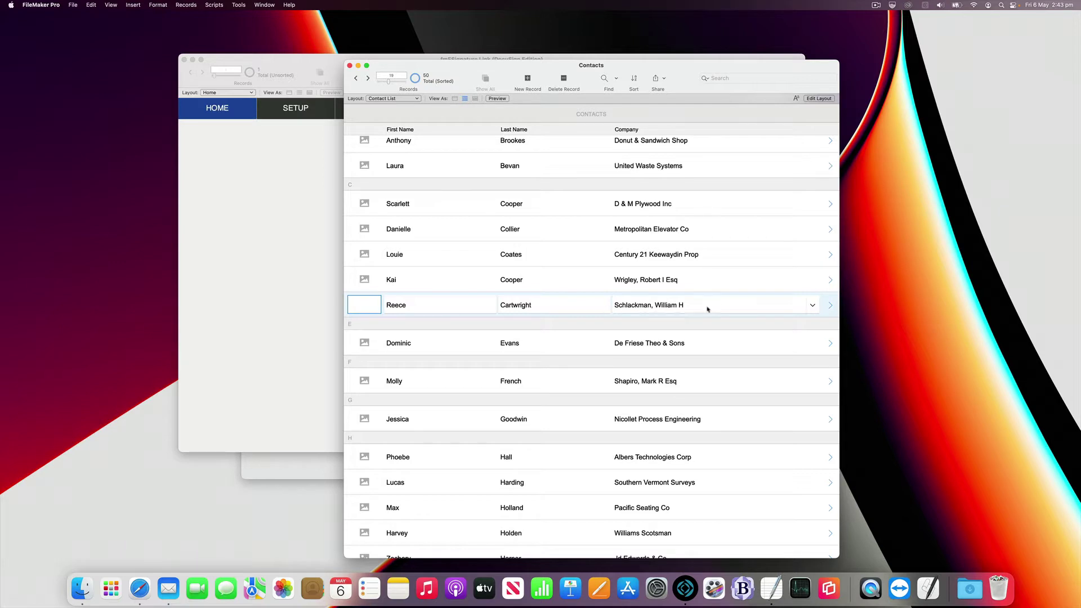
left_click(830, 305)
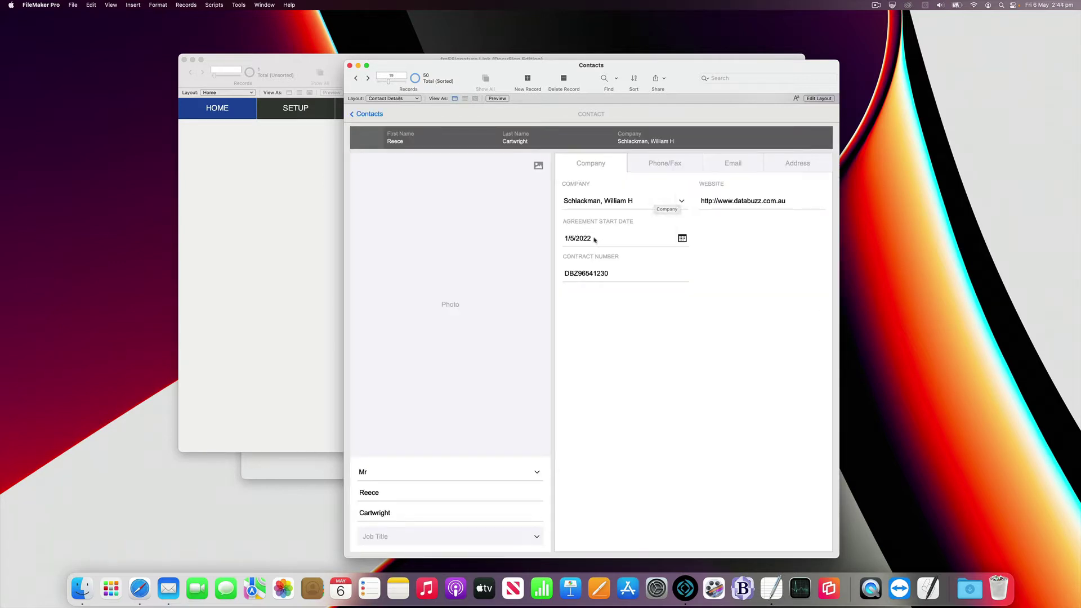
Step: Review the contact's phone numbers, email addresses and postal addresses
left_click_drag(695, 70, 659, 54)
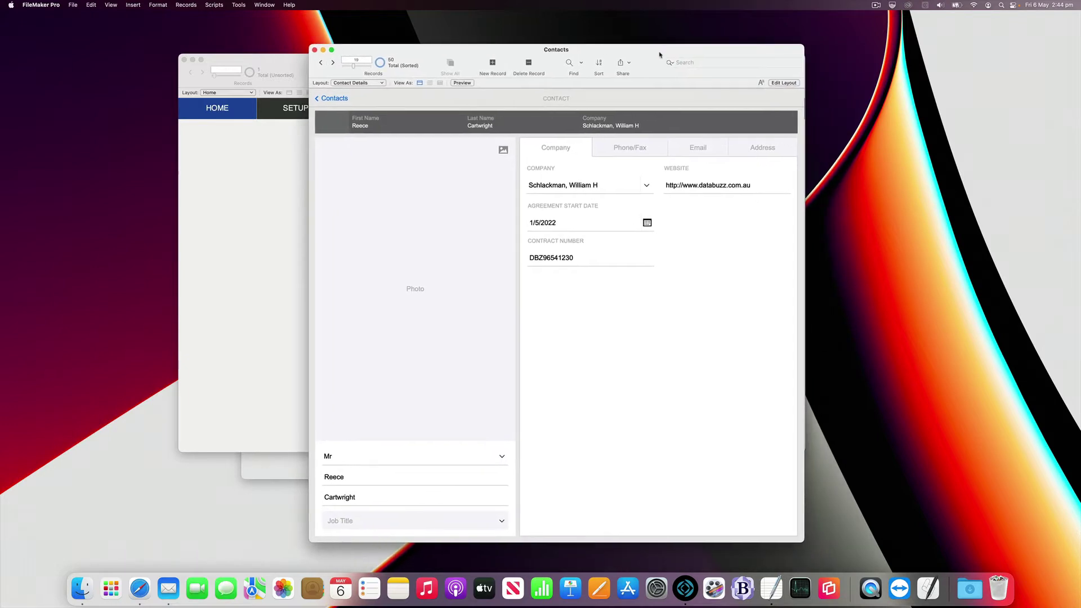
left_click(631, 149)
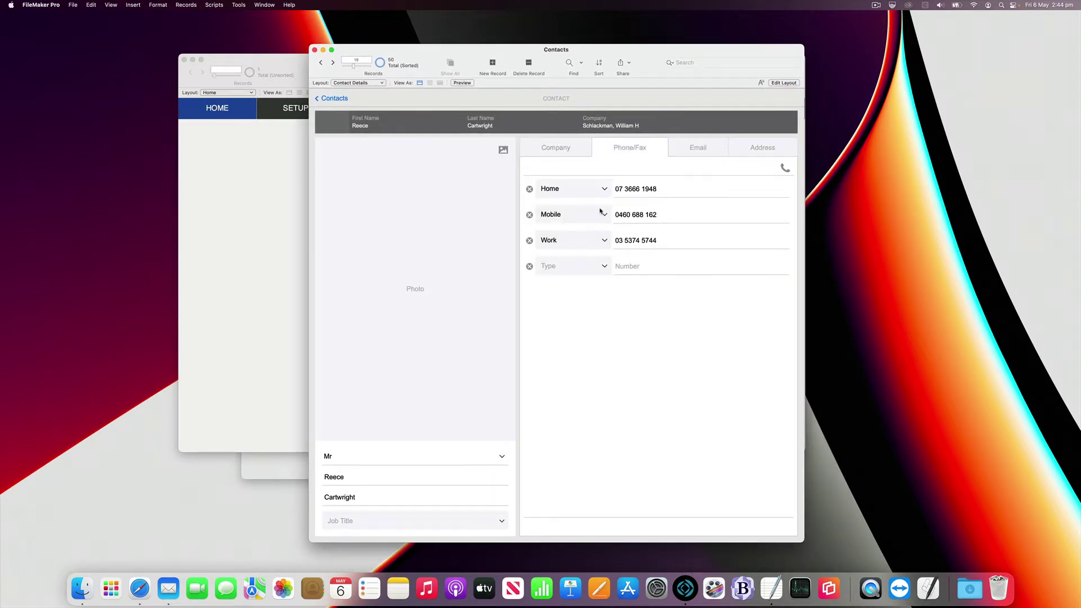
left_click(705, 149)
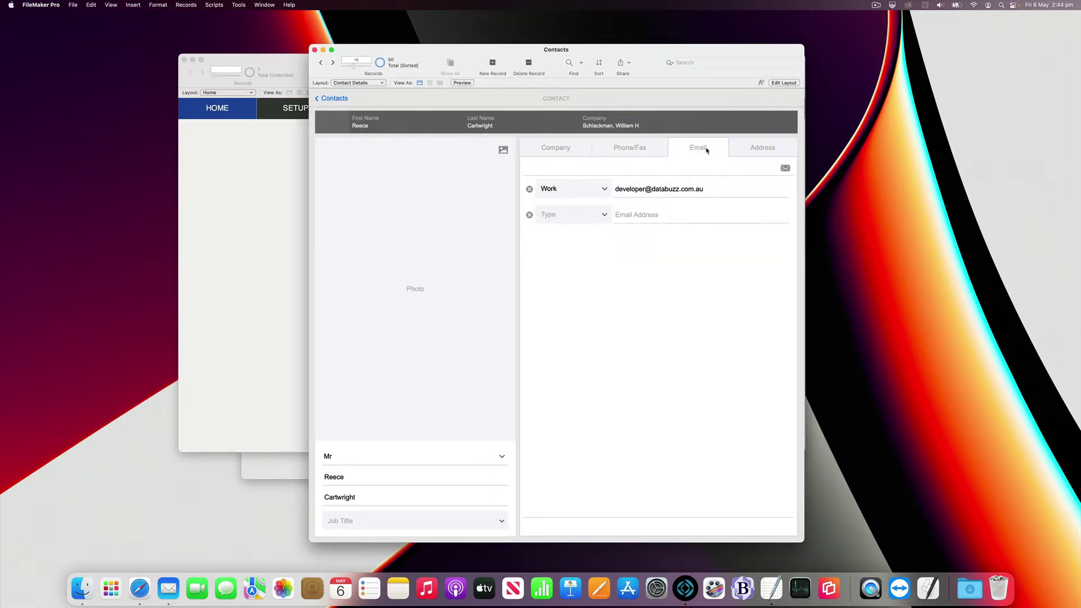
left_click(752, 149)
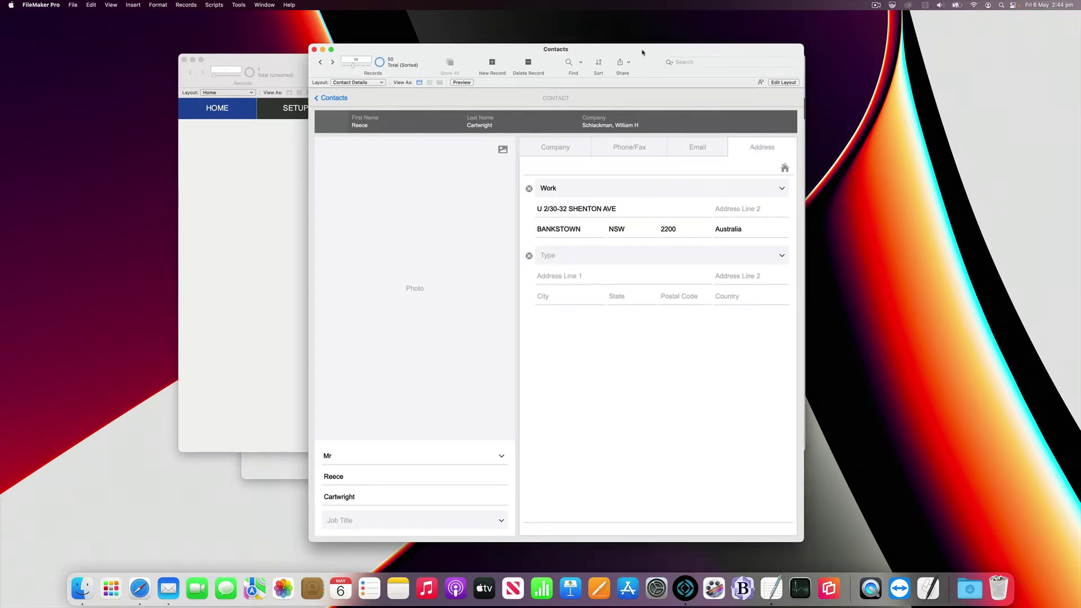
Step: Check which layouts the Contacts file offers, staying on the Contact Details layout
left_click_drag(644, 53, 600, 49)
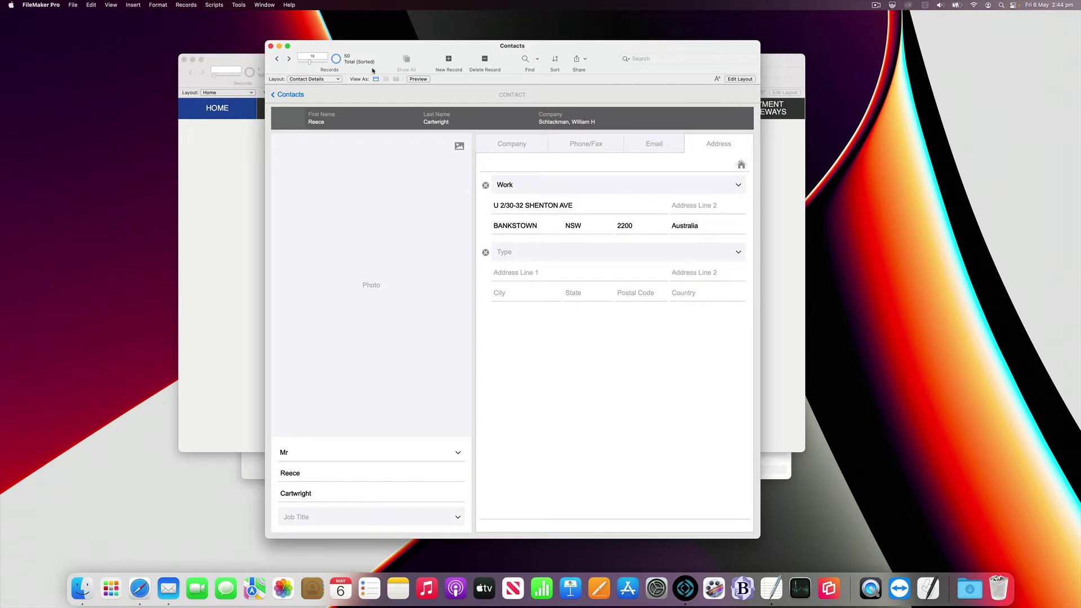
left_click(328, 80)
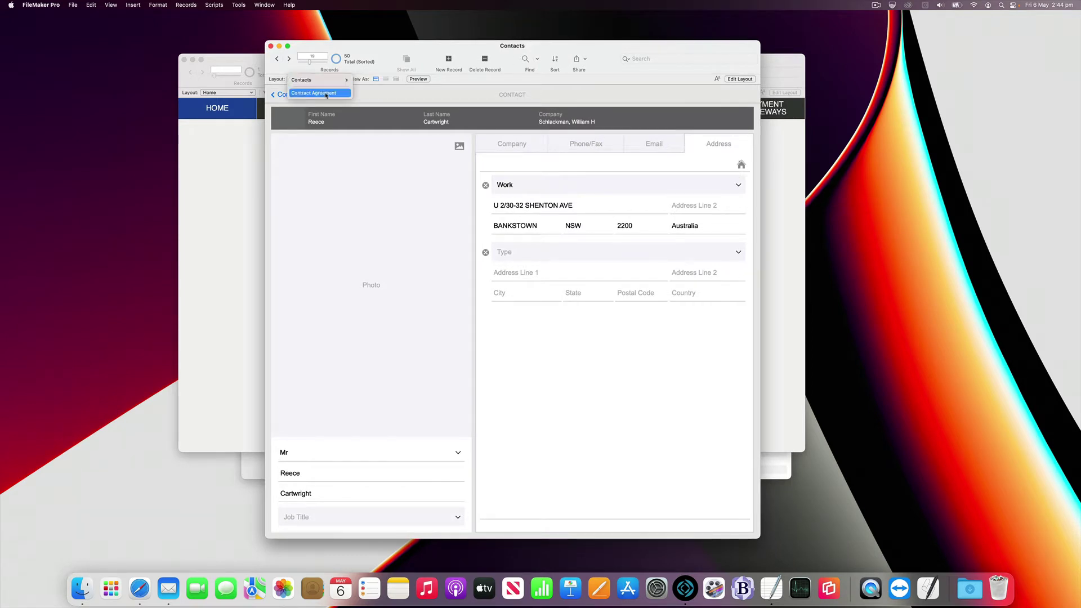
left_click(378, 99)
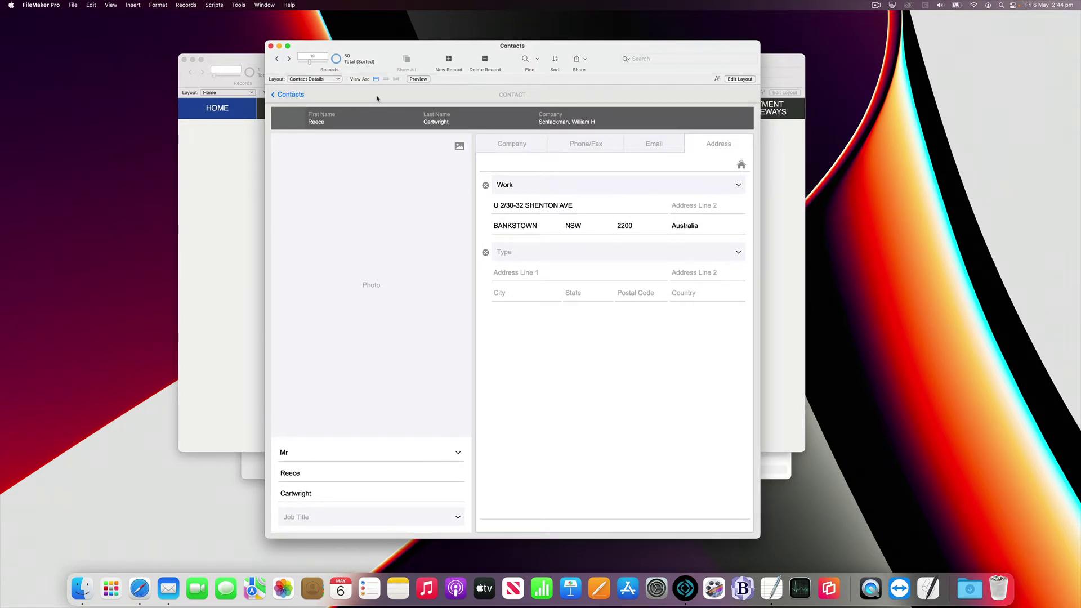
Step: Examine the Contacts table's field definitions and the _kz_Mobile_c calculation, and close the database definition without changes
key("super+shift+d")
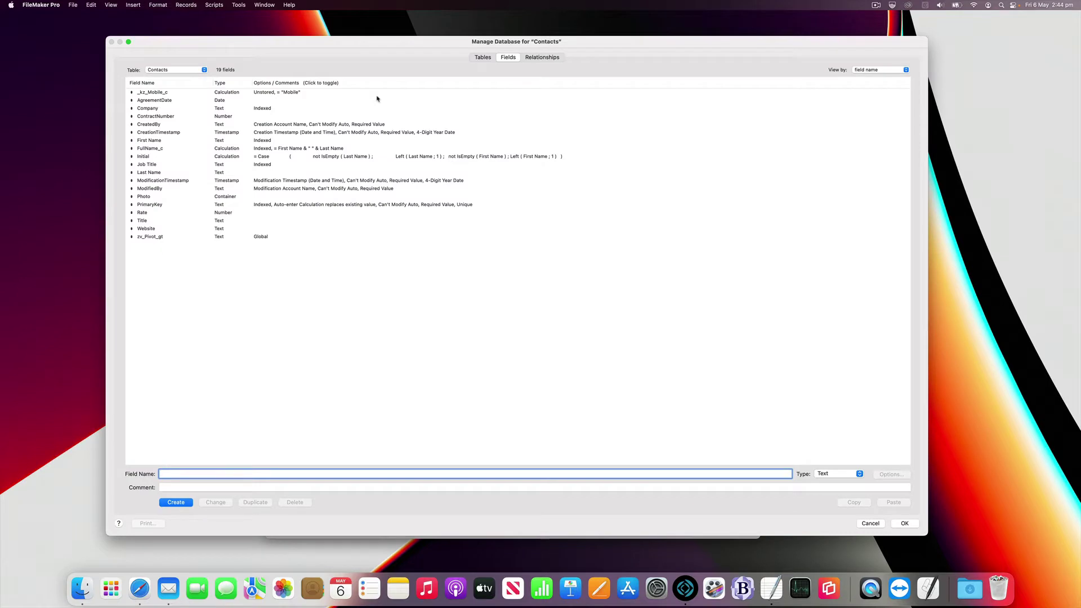
left_click(242, 94)
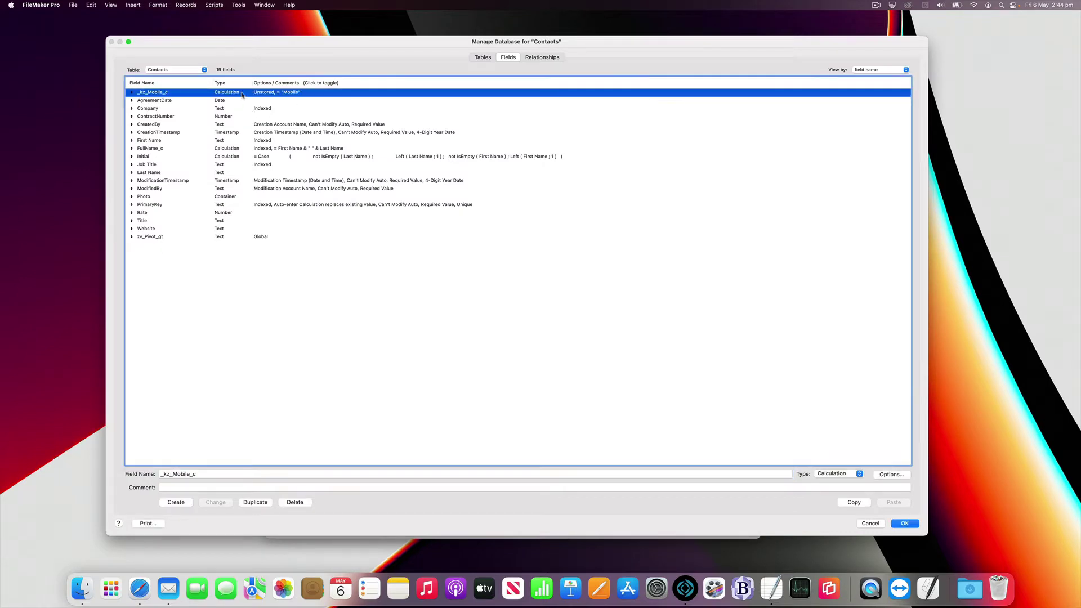
double_click(197, 93)
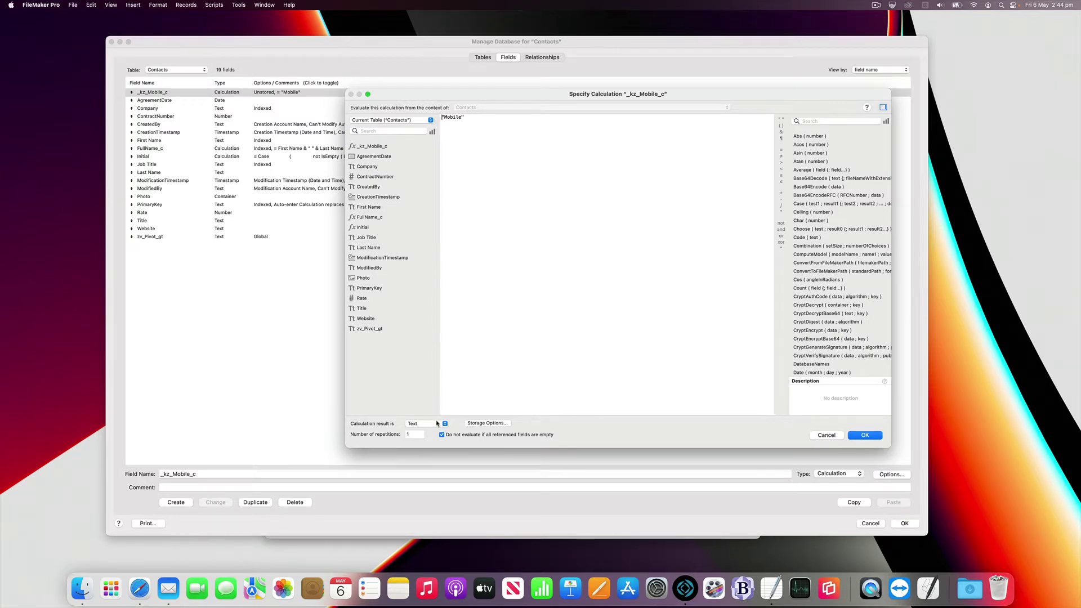
key("Escape")
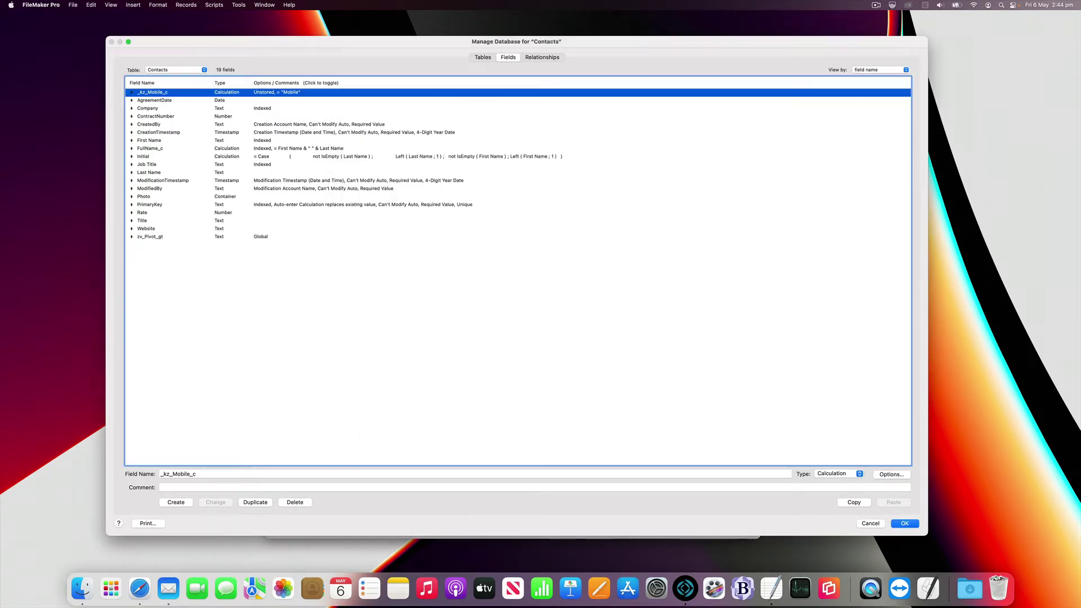
key("Escape")
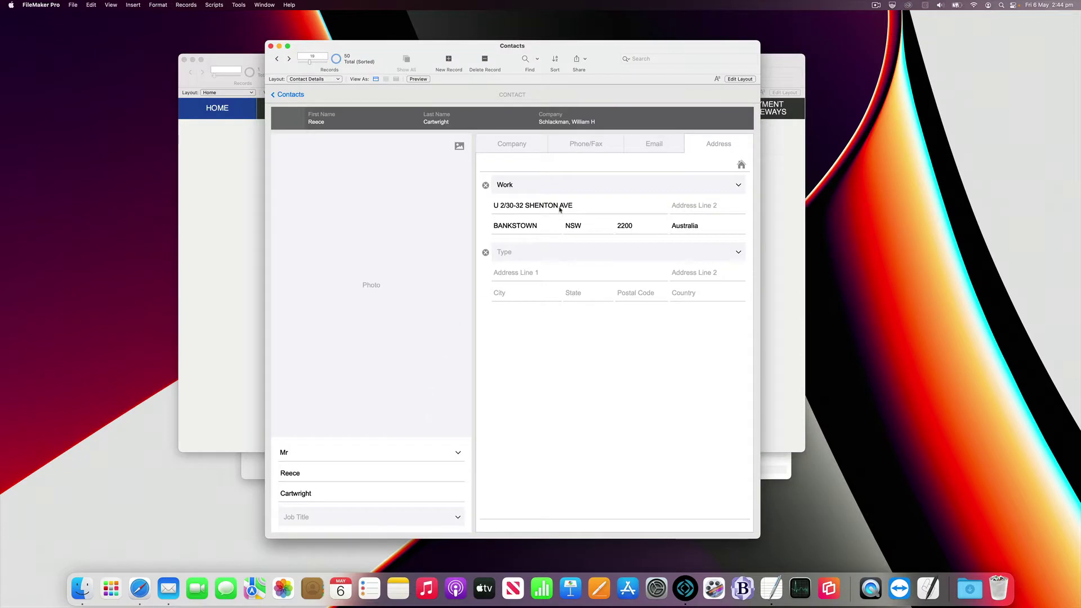
Step: Revisit the contact's phone entries and the company and agreement details
left_click(579, 145)
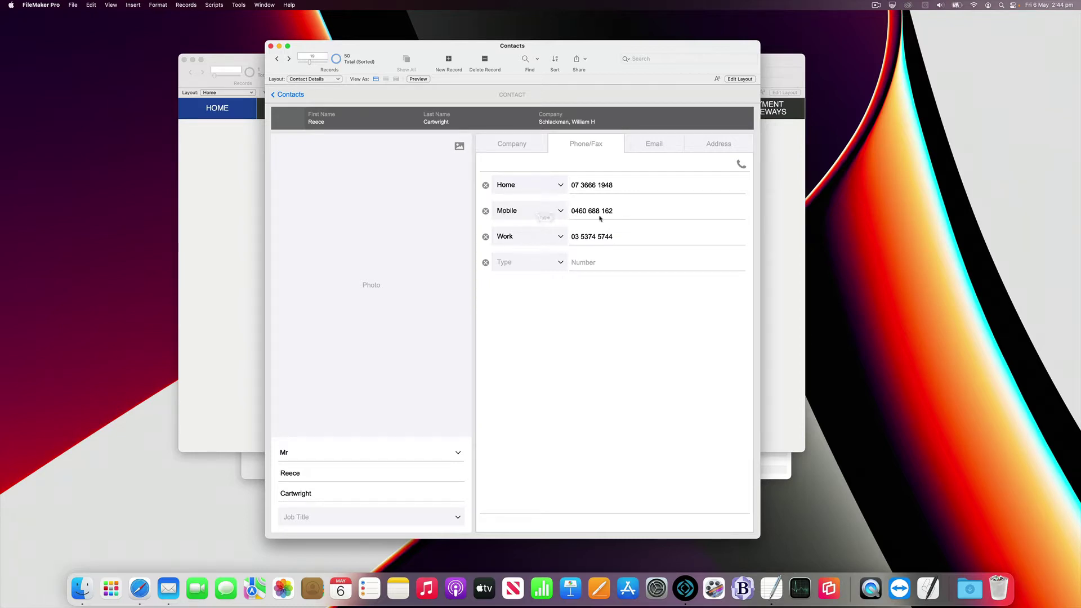
left_click(512, 149)
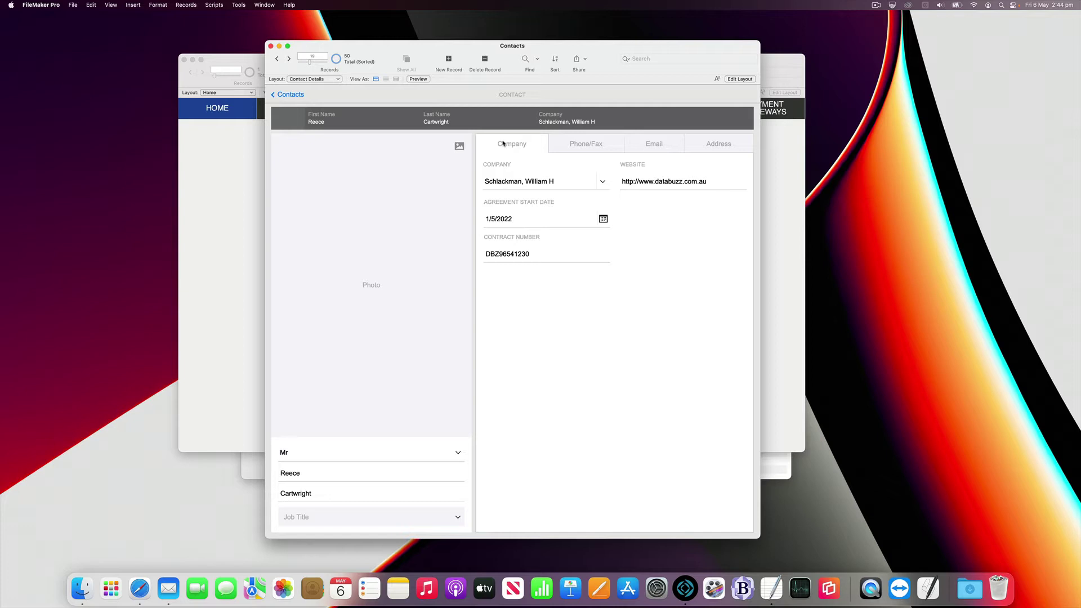
Step: Spread out the Contacts, fmESignature Link and Databases folder windows, and bring the fmESignature Link file to the front
left_click_drag(621, 49, 372, 45)
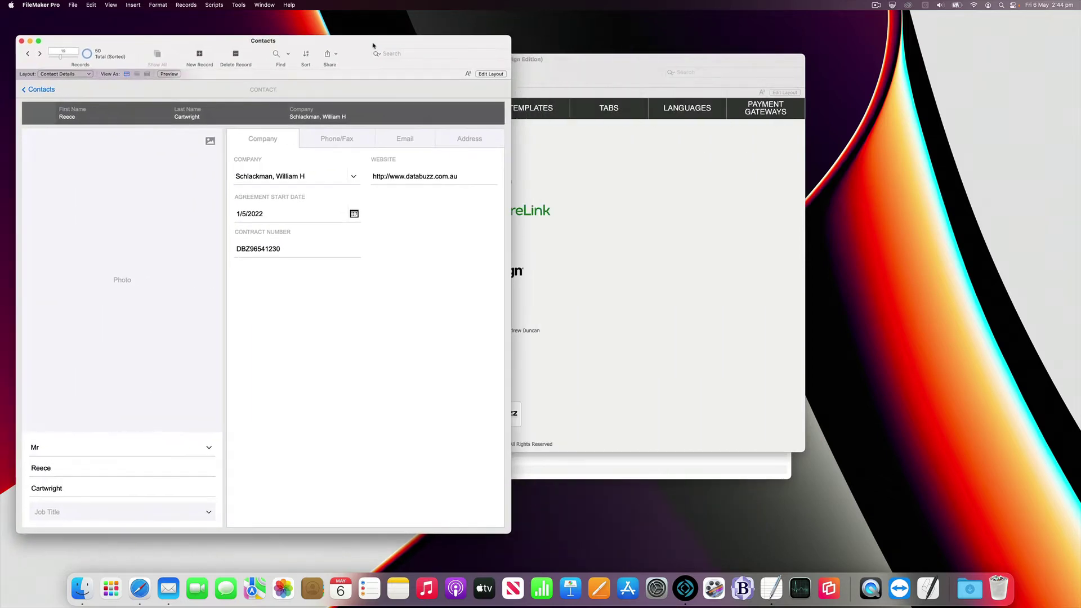
left_click_drag(595, 63, 733, 63)
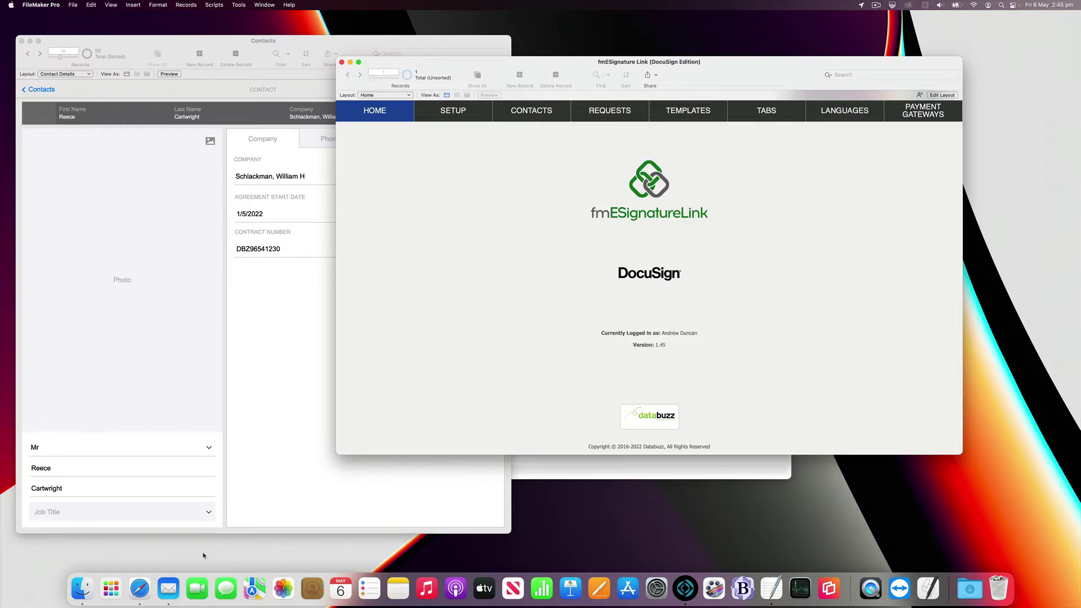
left_click(81, 588)
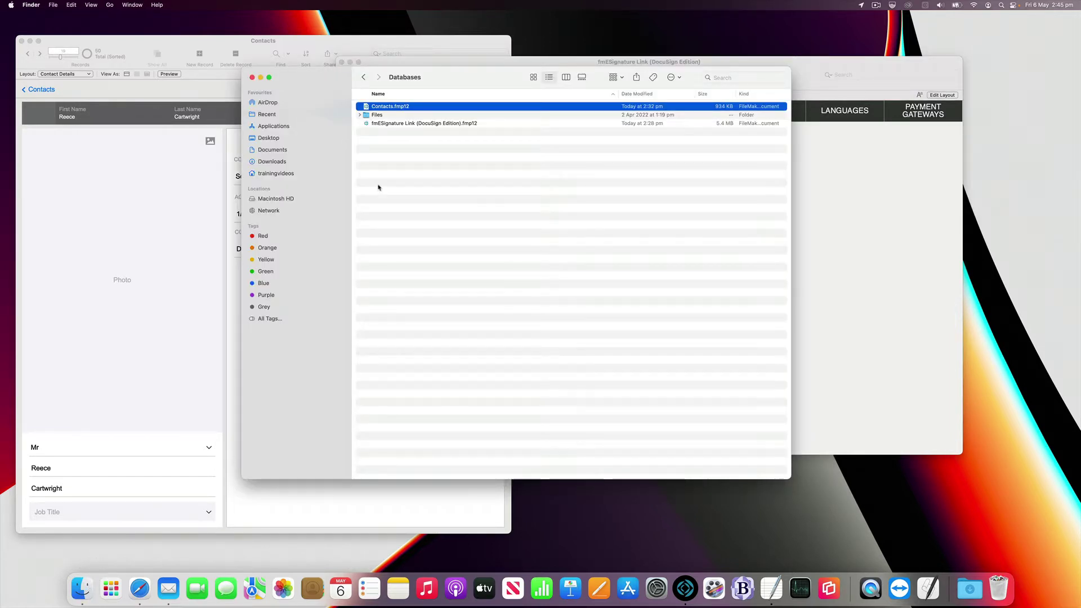
left_click_drag(476, 79, 682, 137)
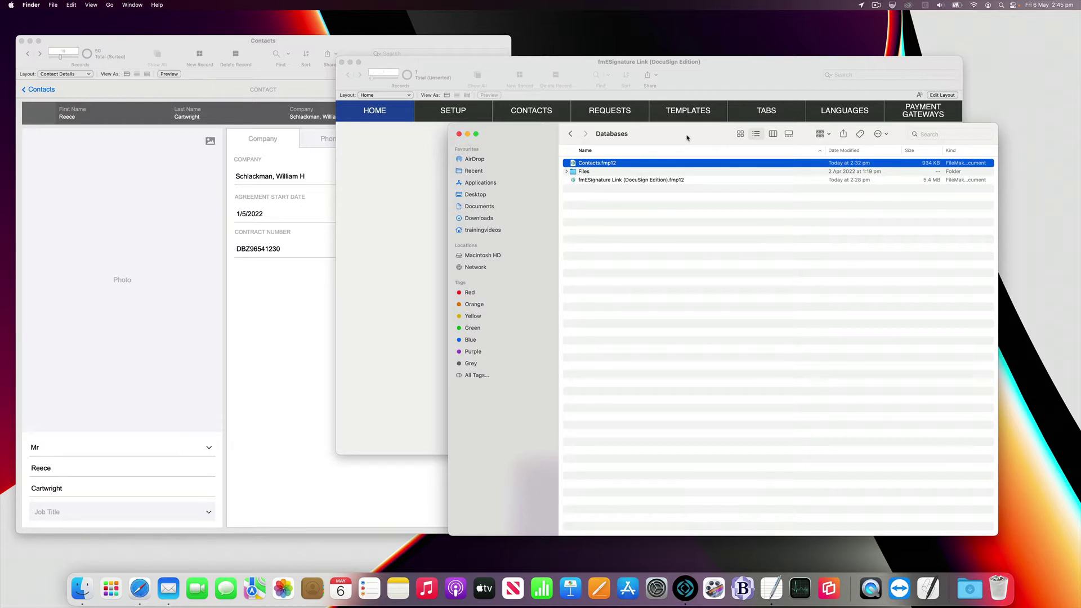
left_click(655, 110)
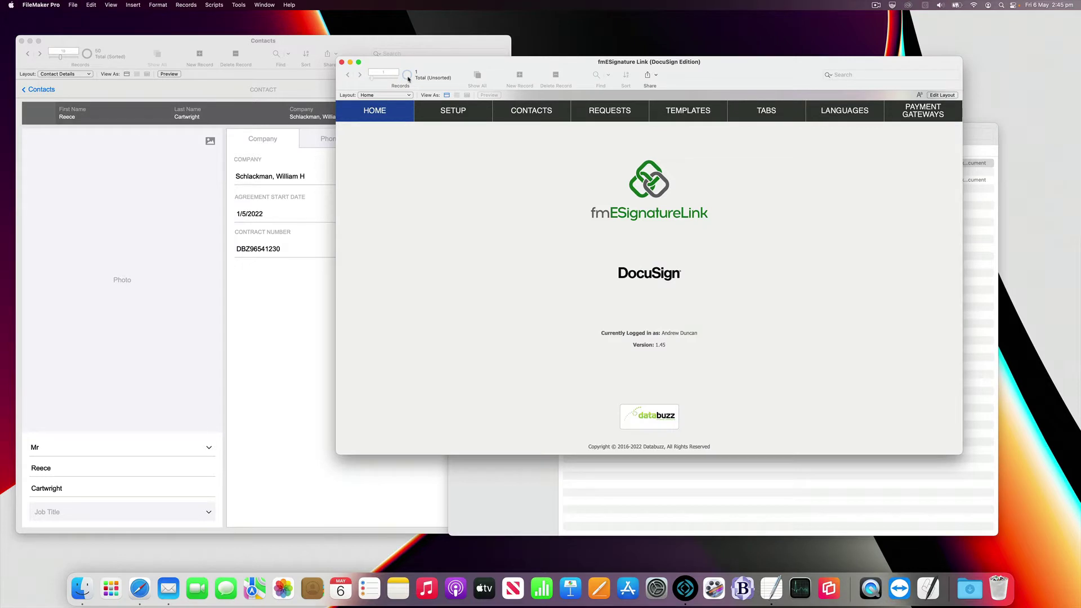
Step: Add the Contacts file from the Databases folder in Documents > DocuSign Linking as a FileMaker external data source named Contacts
left_click(72, 4)
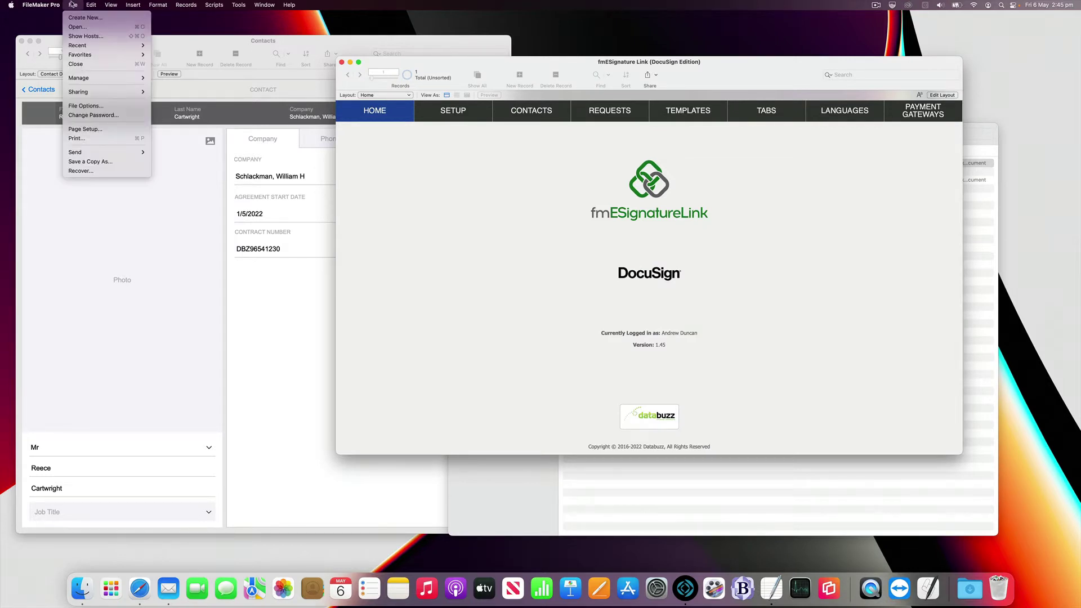
mouse_move(95, 80)
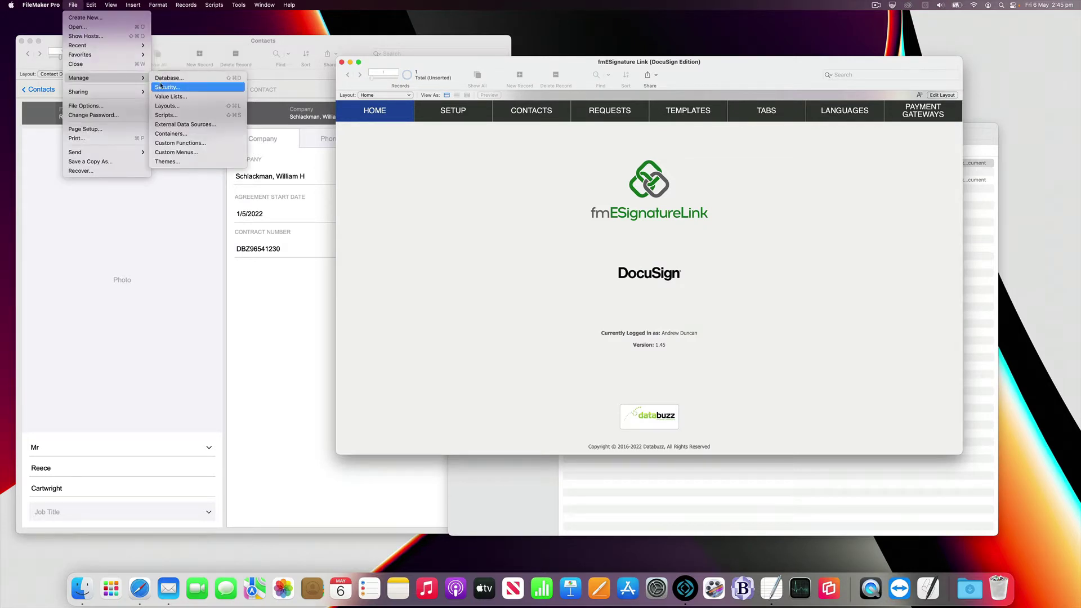
left_click(215, 129)
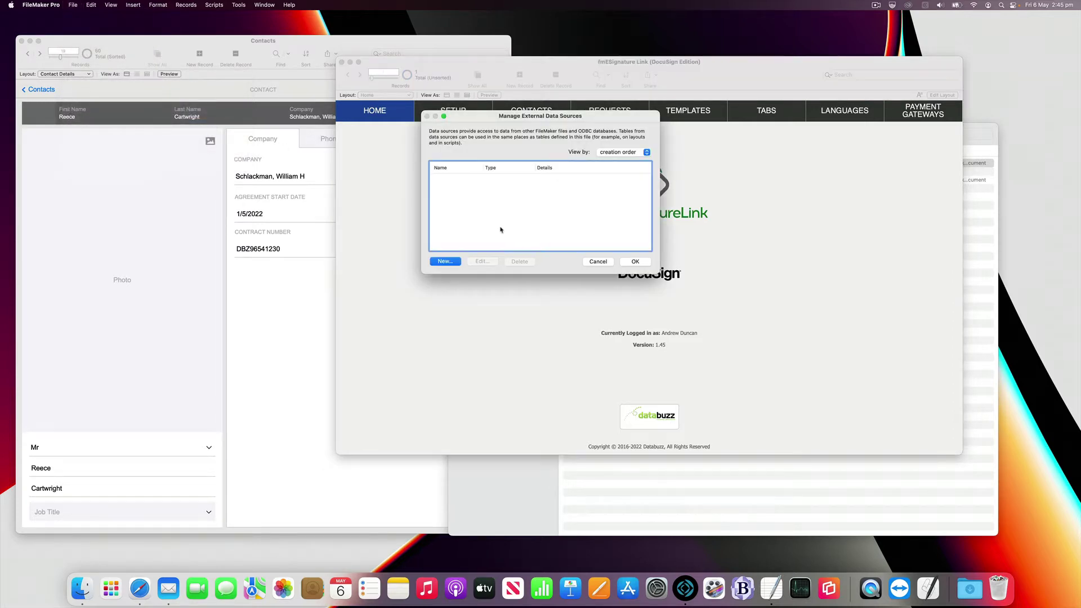
left_click(454, 261)
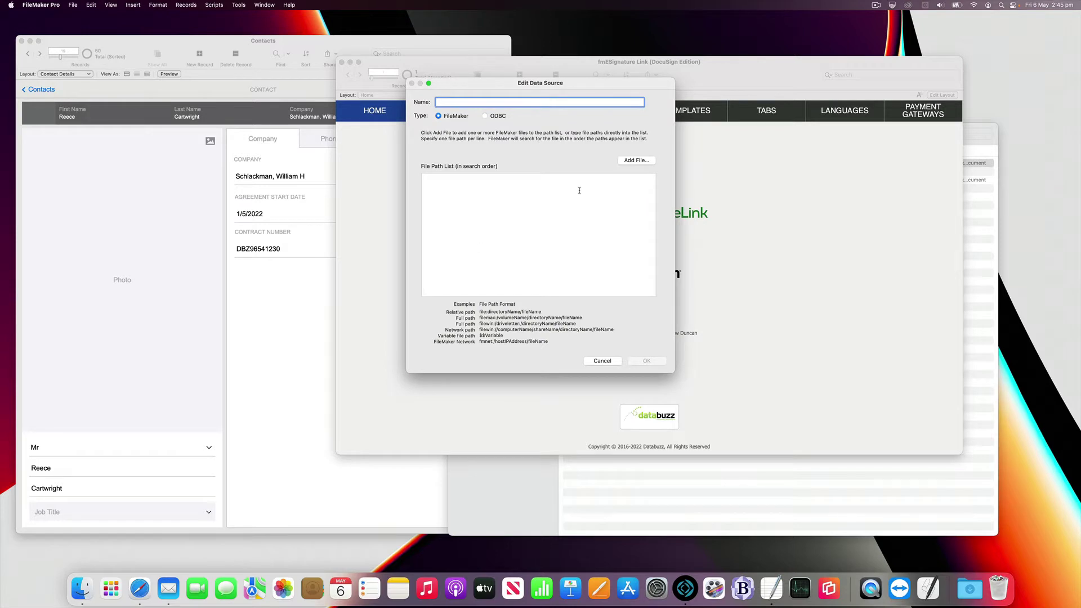
left_click(635, 160)
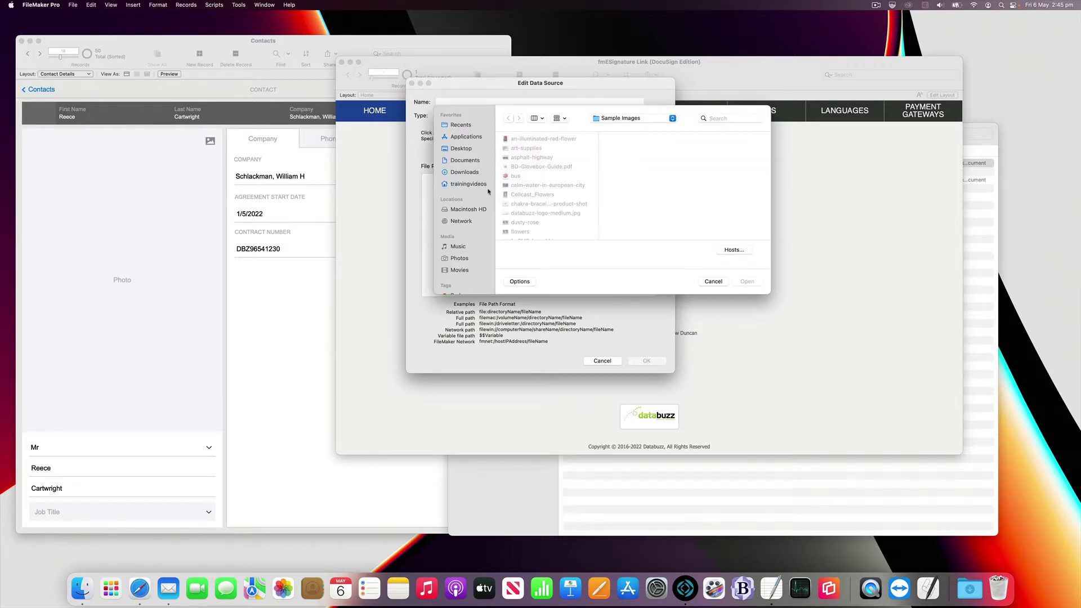
left_click(468, 161)
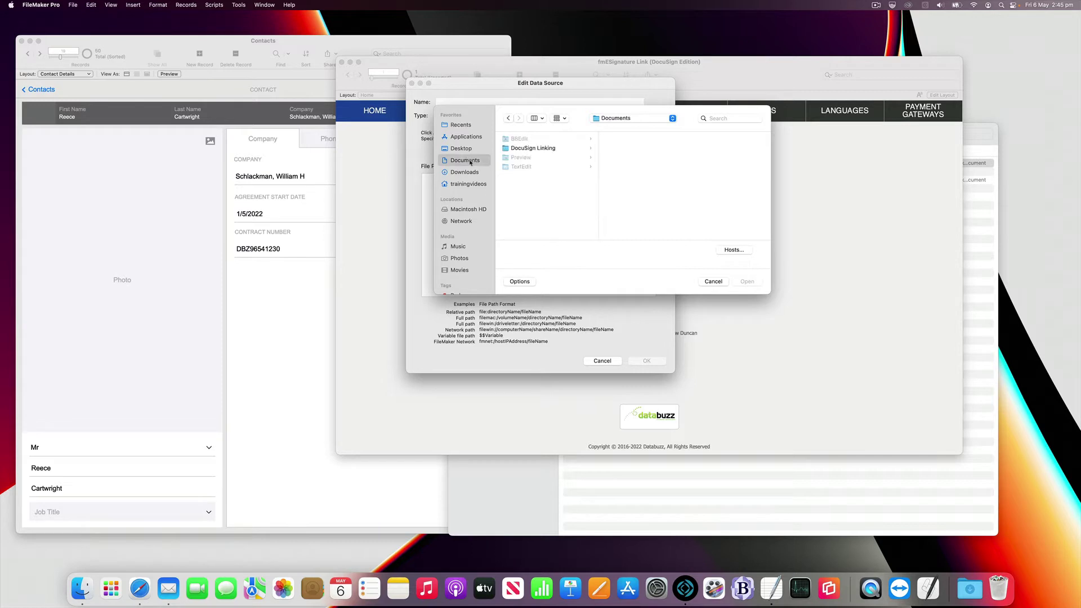
left_click(540, 149)
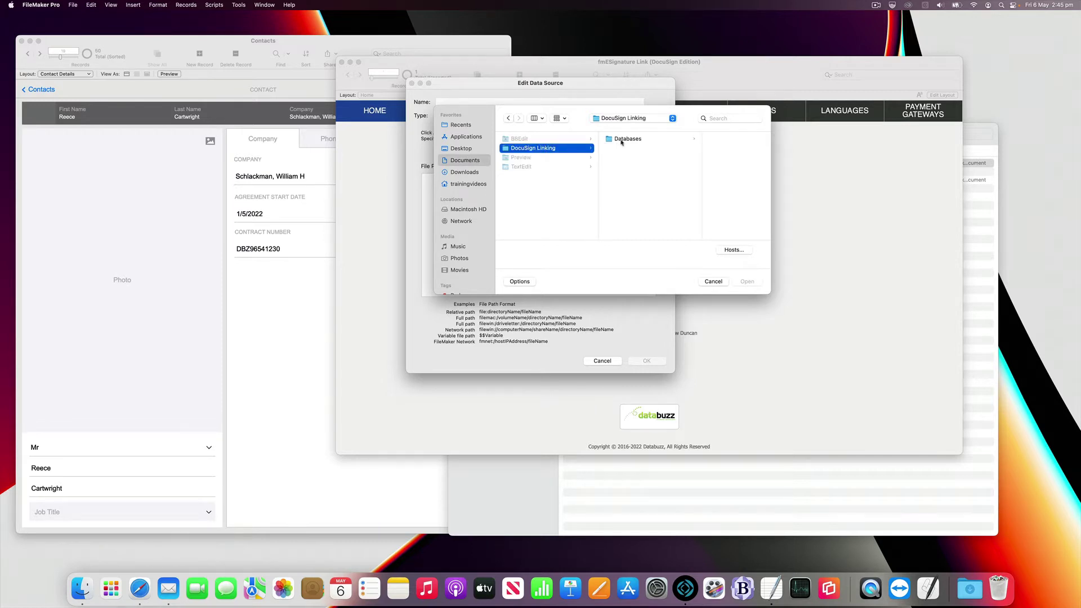
left_click(621, 142)
double_click(701, 140)
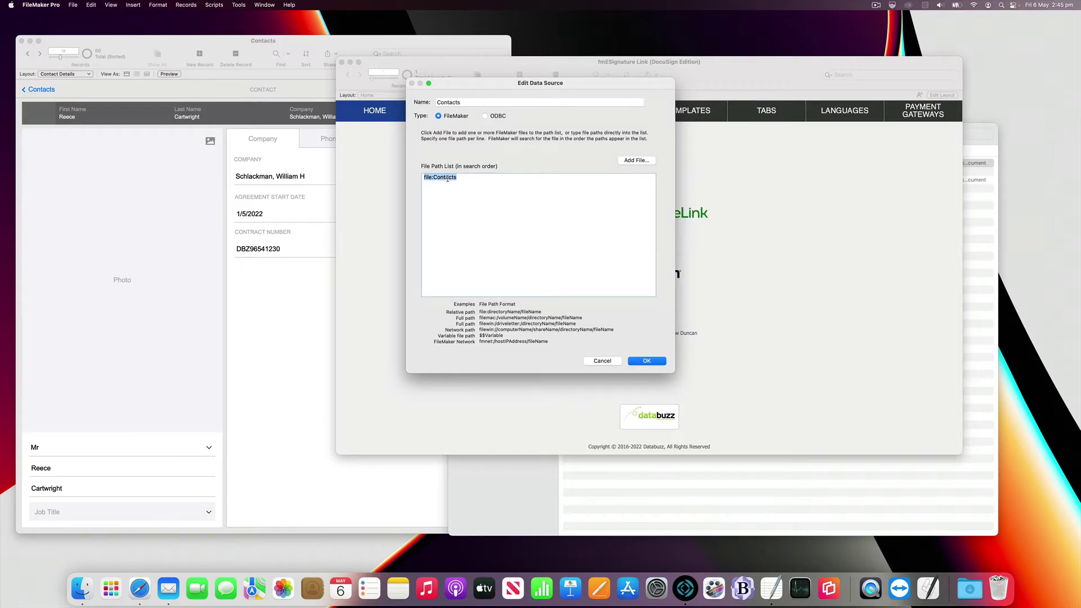
left_click(648, 360)
left_click(635, 260)
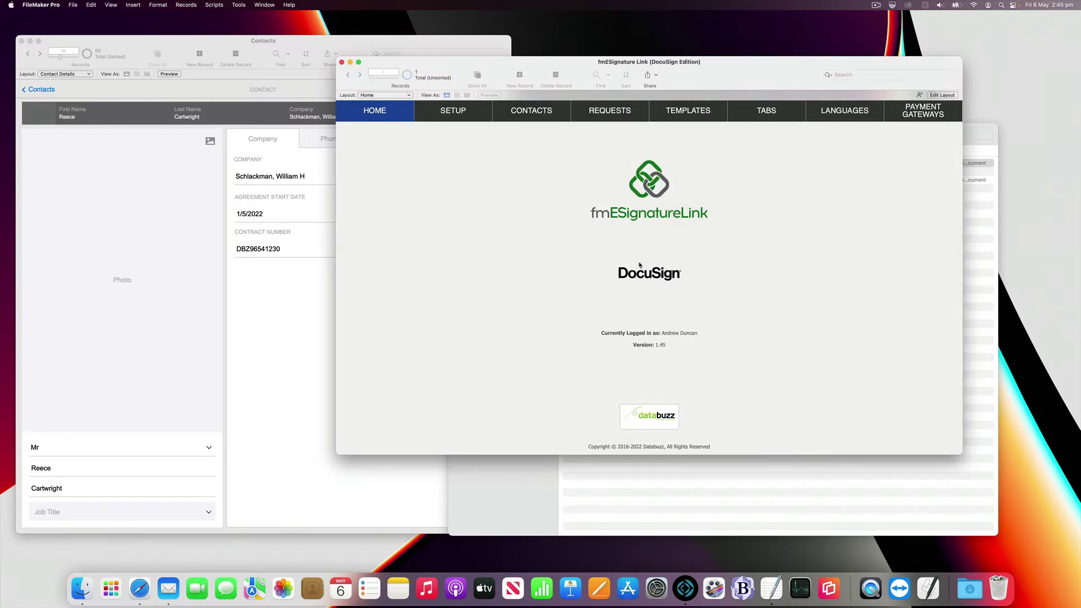
Step: Show the fmESignature Link file's relationships graph and highlight every table occurrence that shares the Contacts source table
left_click_drag(707, 90, 643, 89)
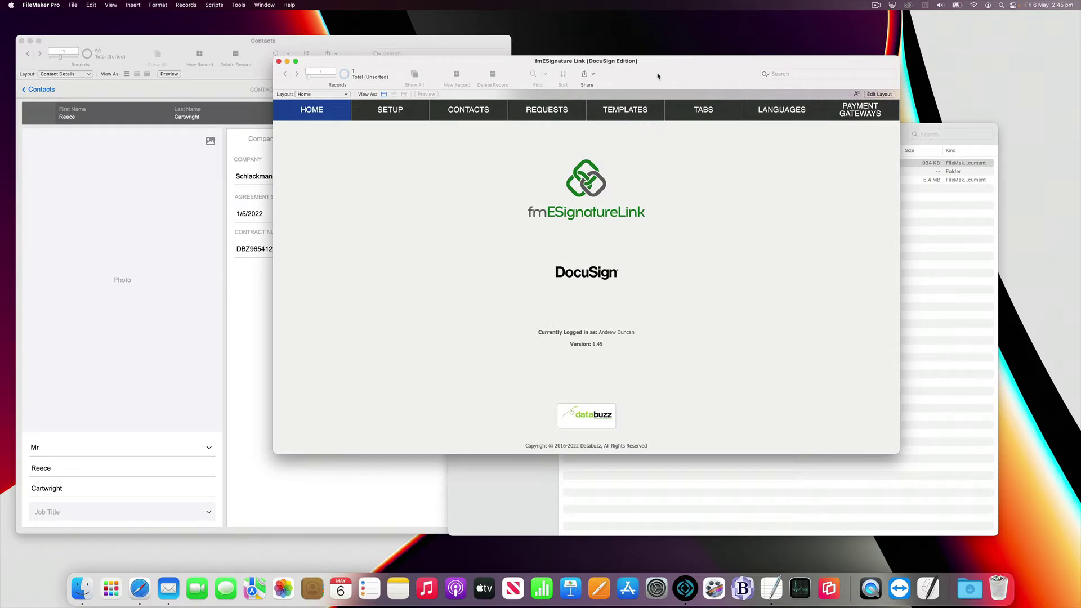
left_click(75, 4)
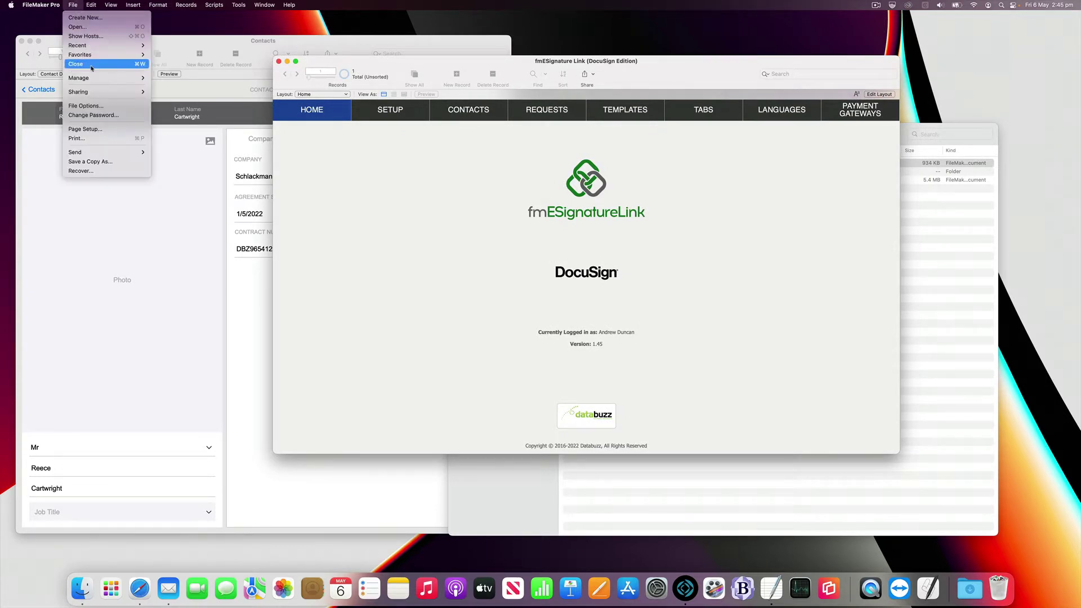
left_click(172, 79)
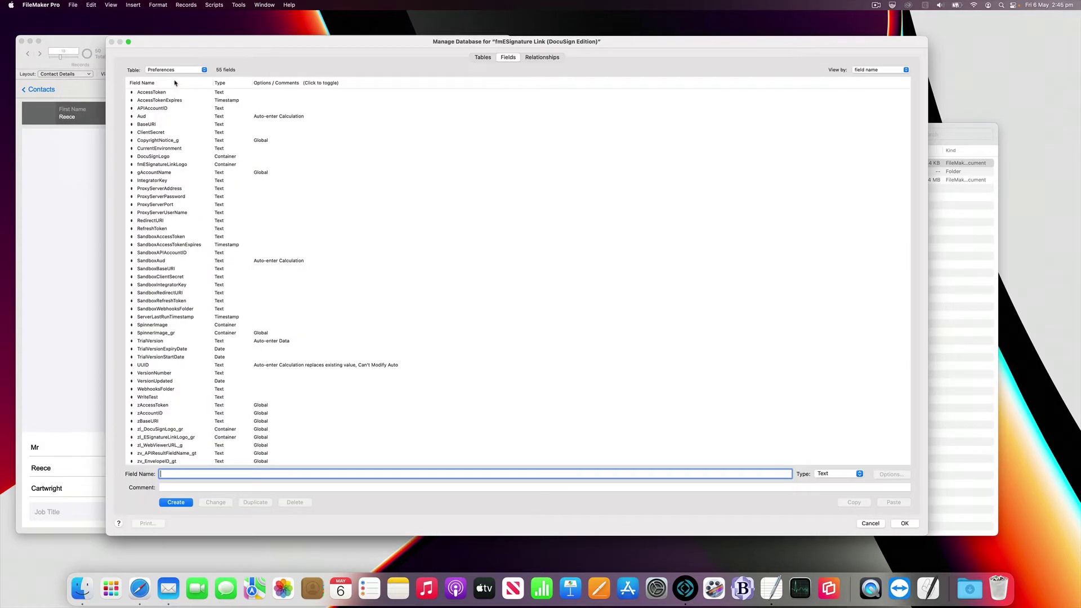
left_click(543, 57)
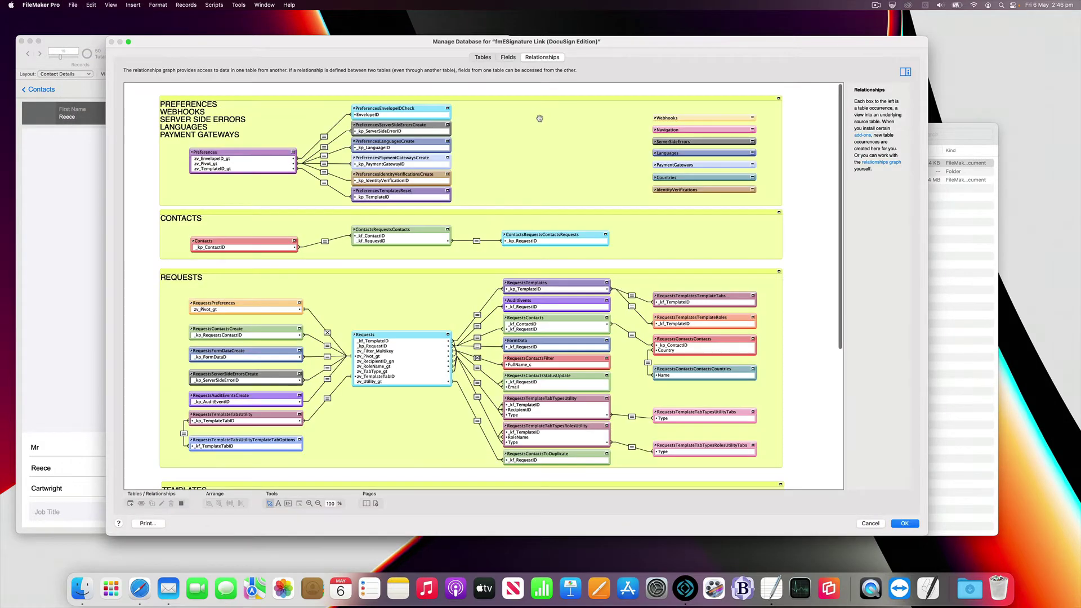
left_click(272, 239)
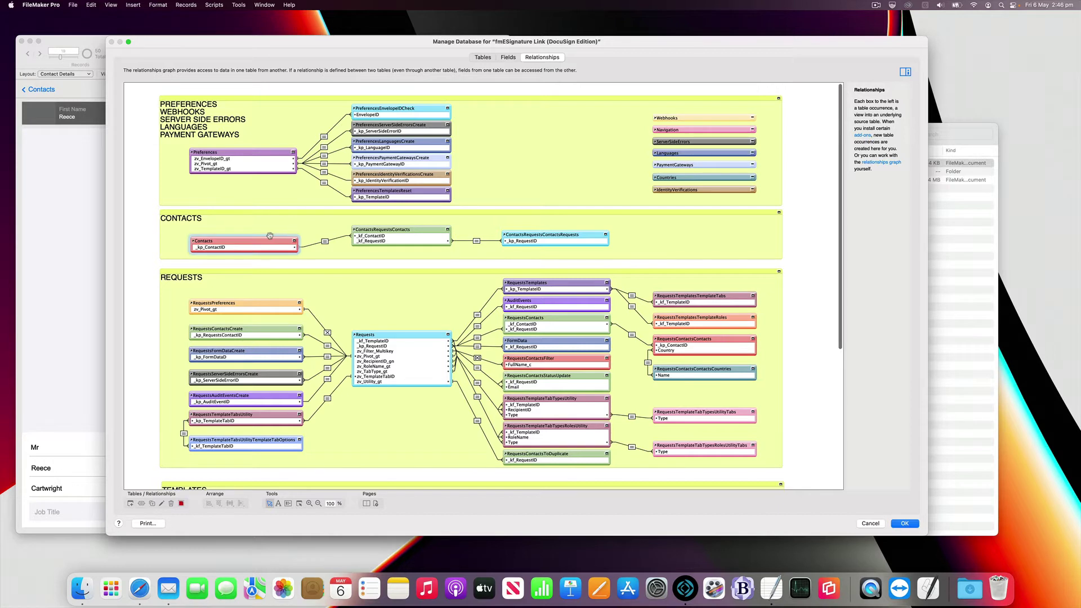
left_click(299, 504)
left_click(314, 524)
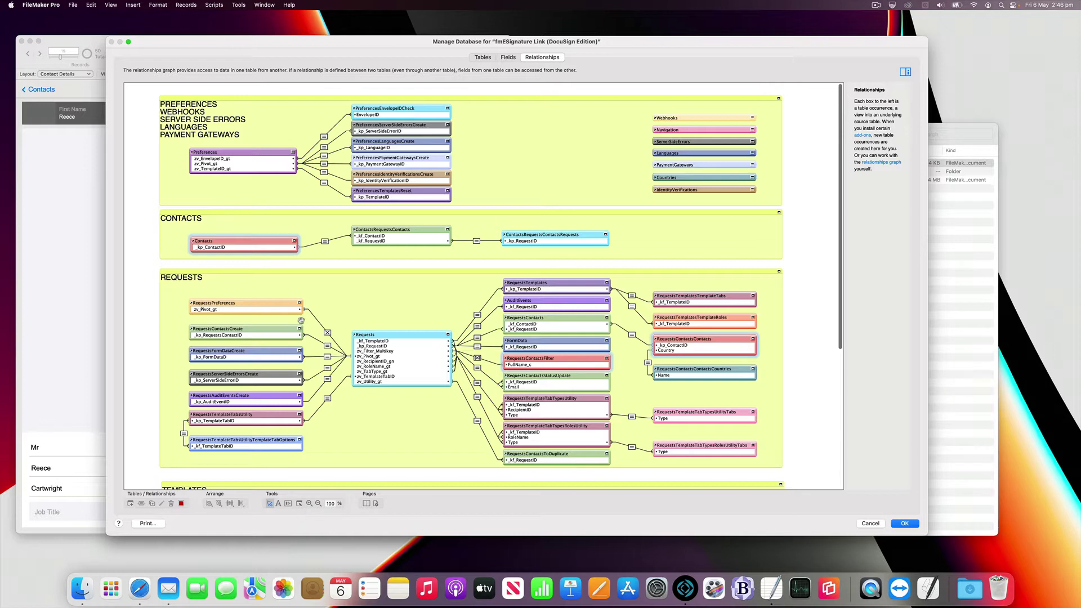
Step: Check the Contacts table's occurrences in the list of tables defined in the file
left_click(482, 57)
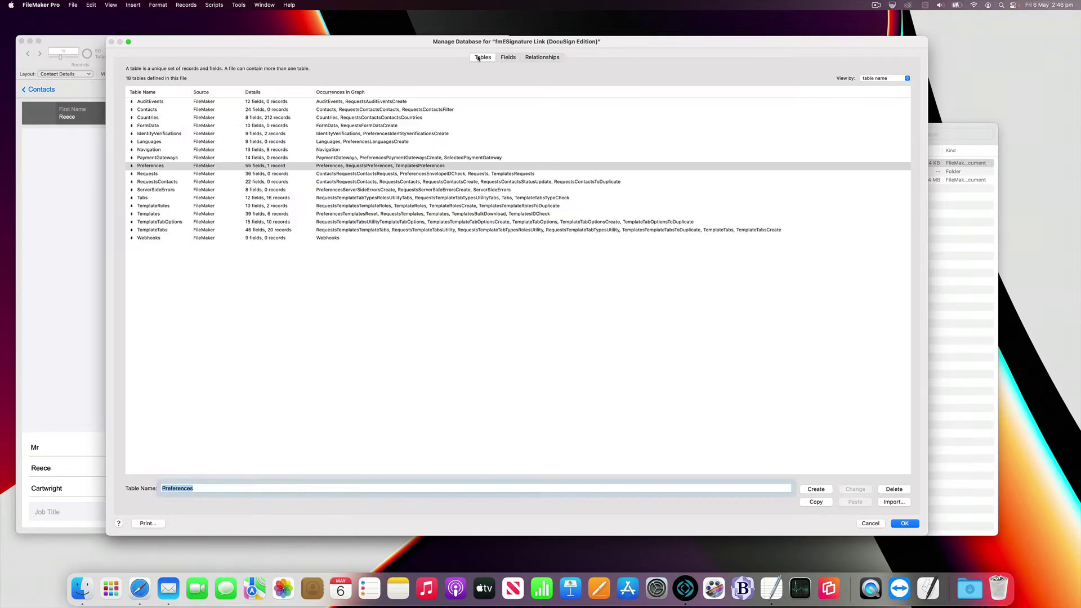
left_click(159, 110)
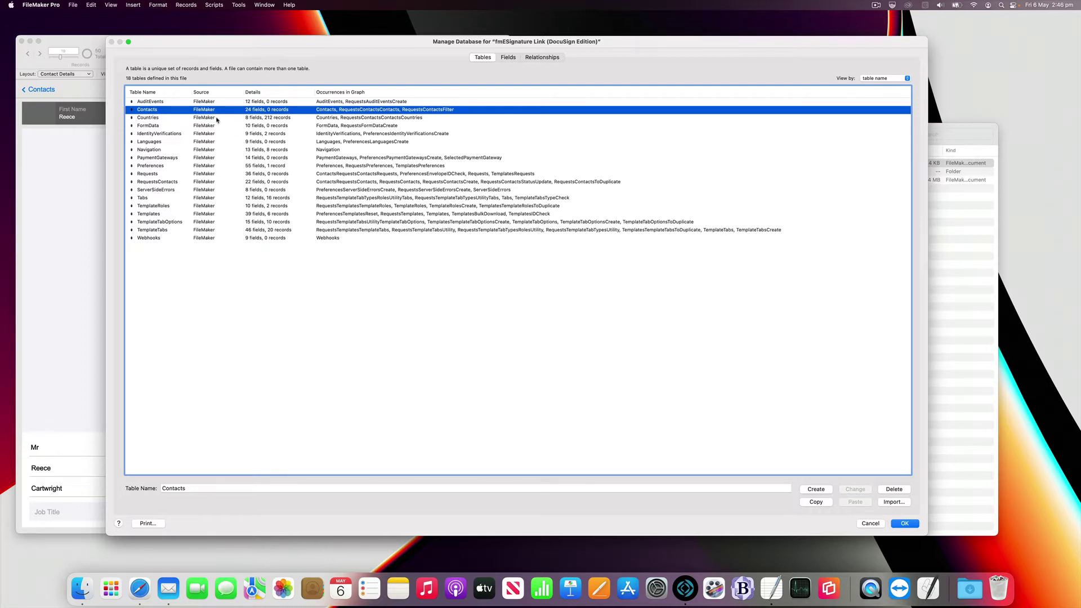
left_click_drag(208, 43, 236, 83)
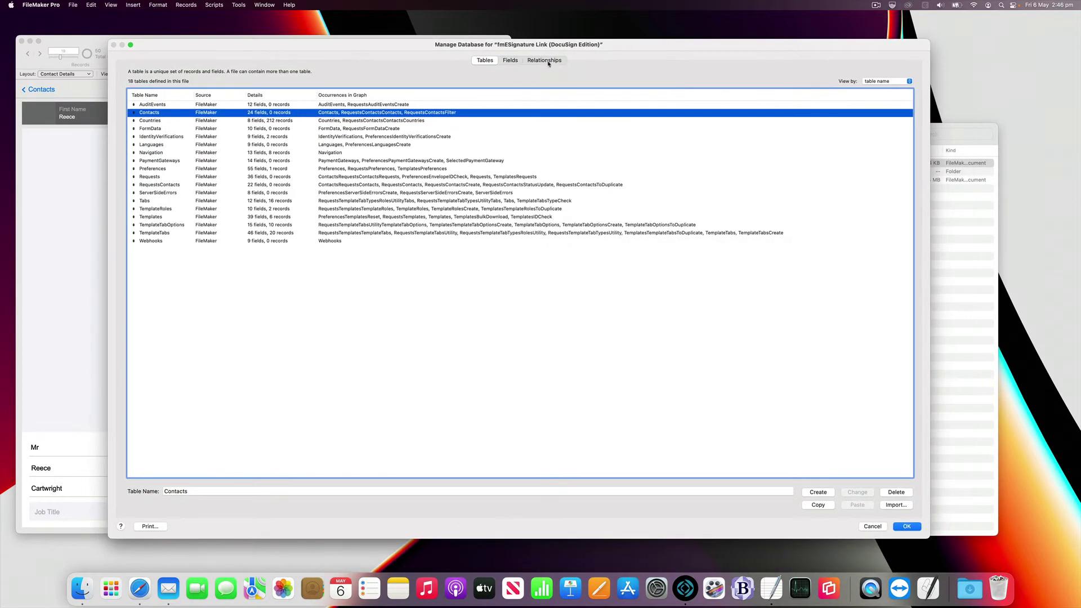
Step: Repoint the Contacts table occurrence to the Contacts table of the Contacts data source, authorizing access to the protected file
left_click(544, 60)
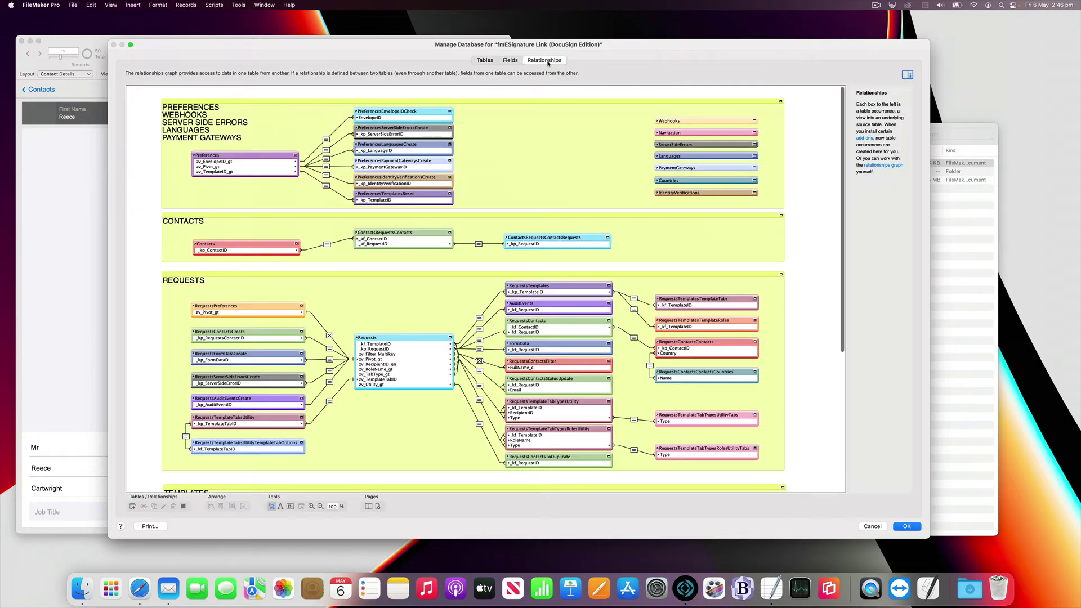
double_click(236, 245)
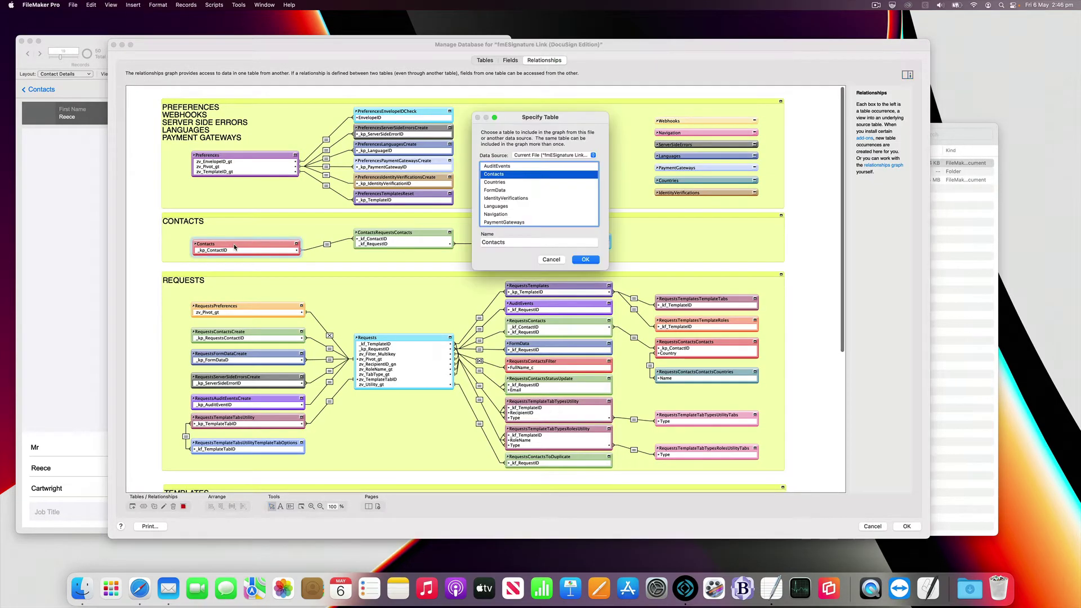
left_click_drag(612, 271, 643, 418)
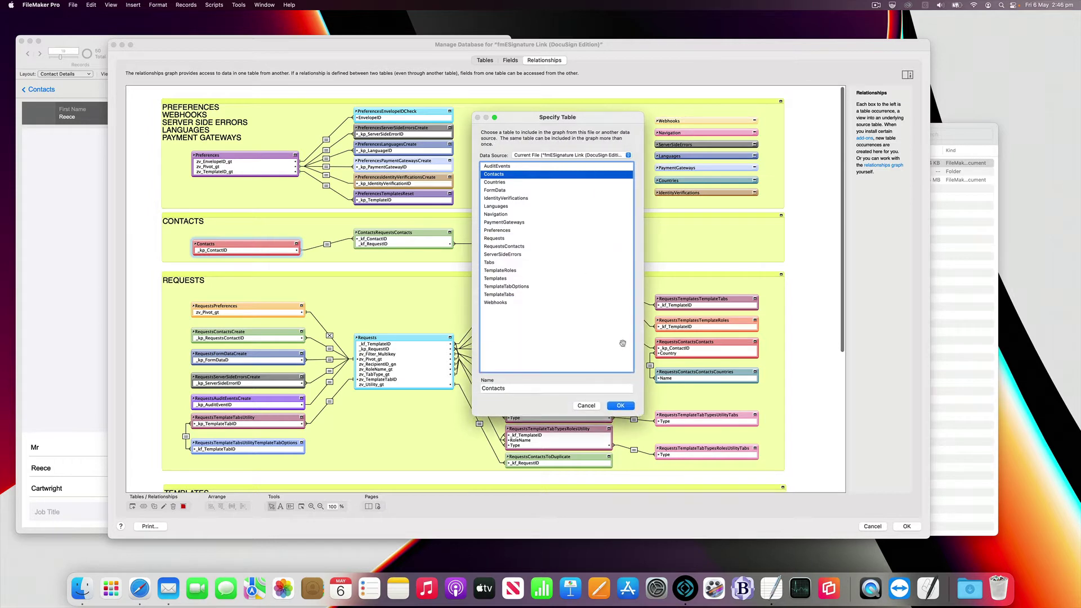
left_click(544, 156)
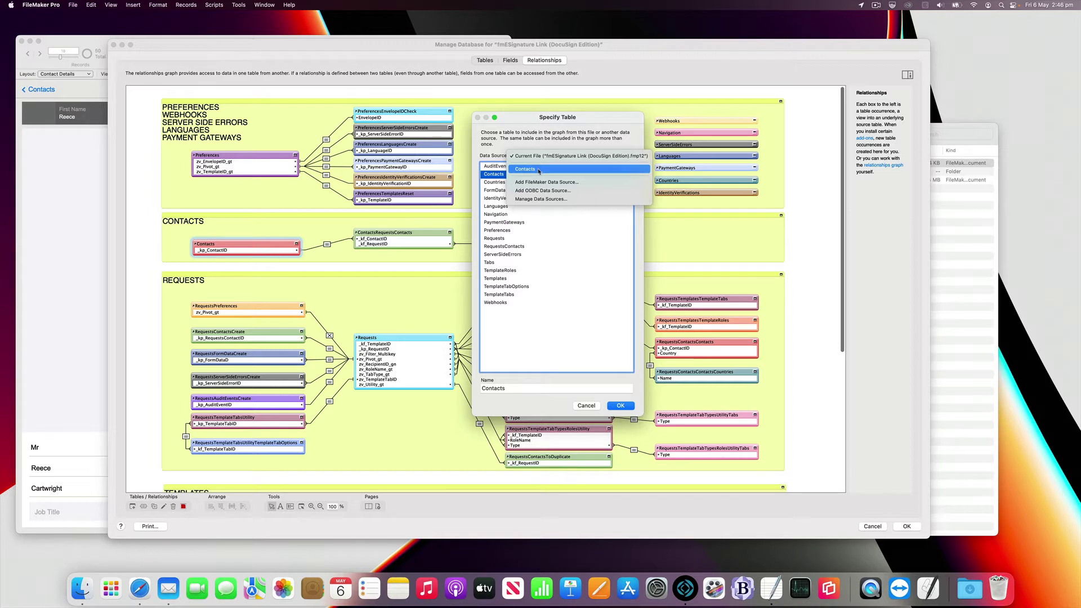
left_click(540, 169)
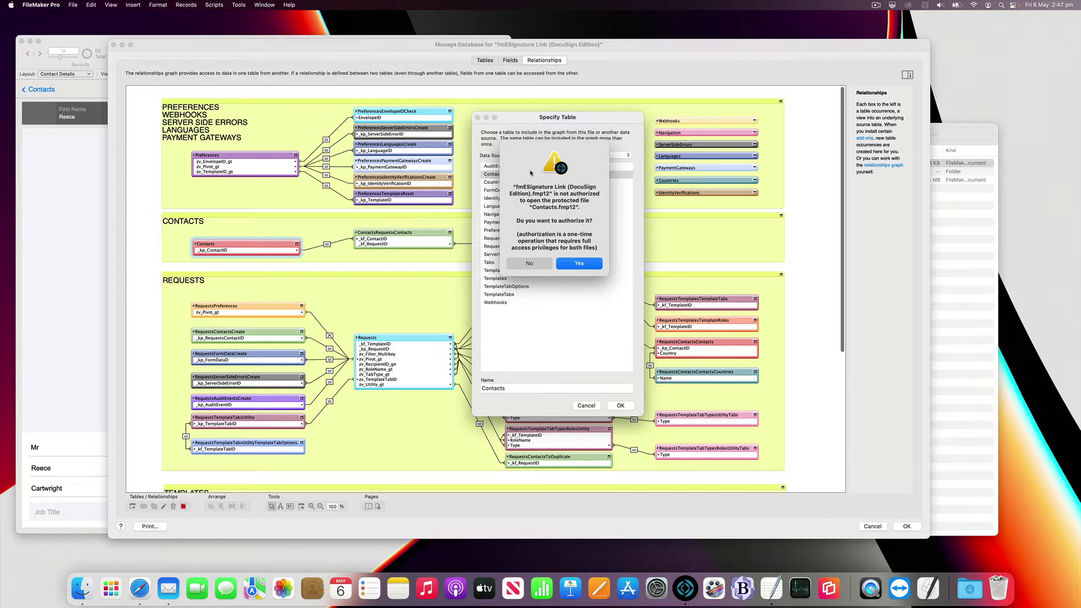
left_click(583, 265)
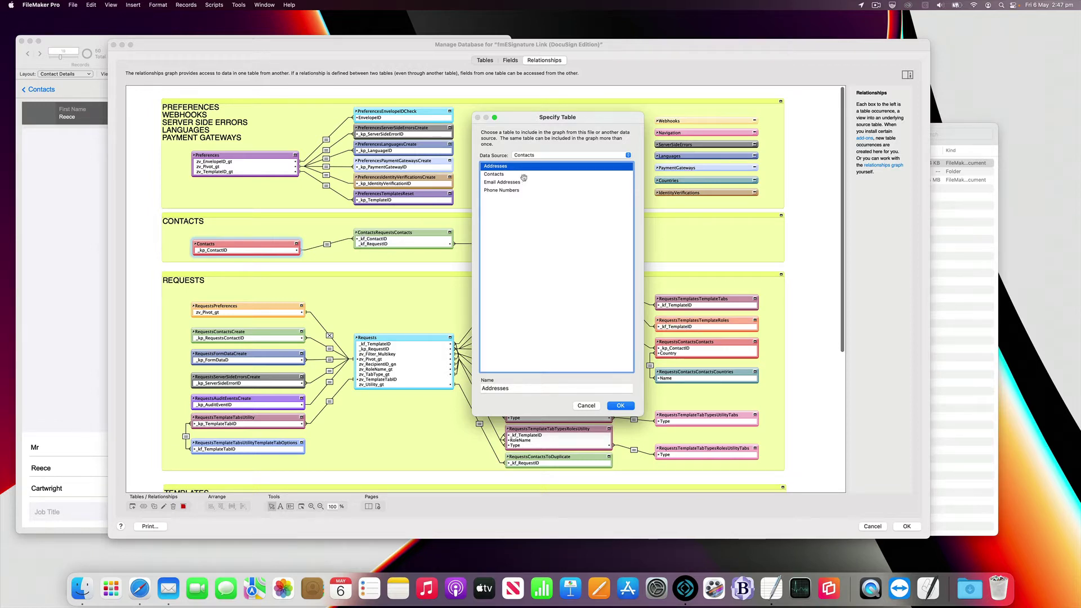
left_click(514, 176)
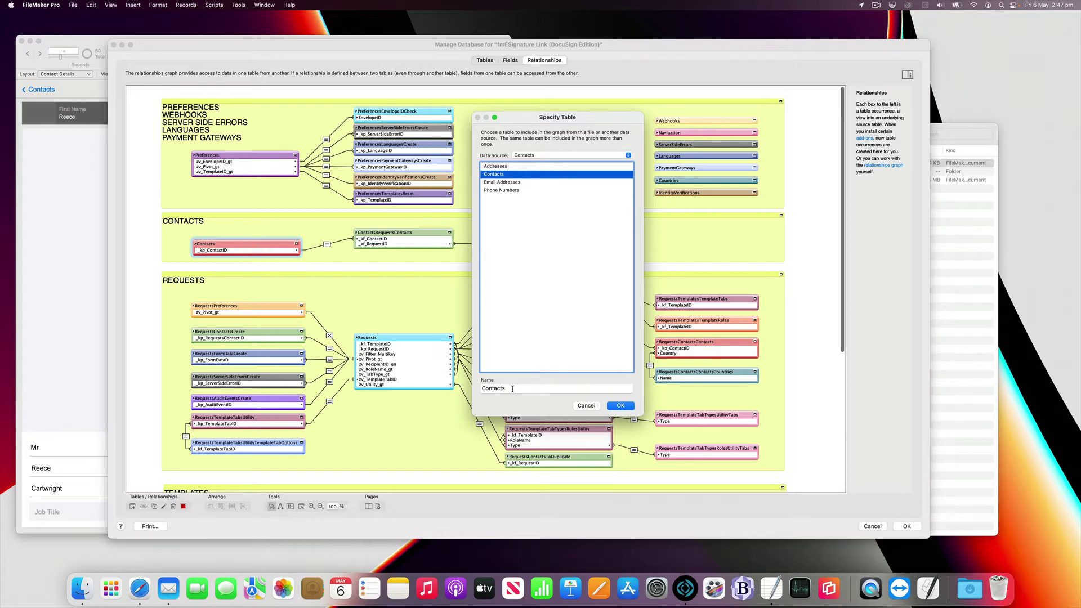
left_click(620, 406)
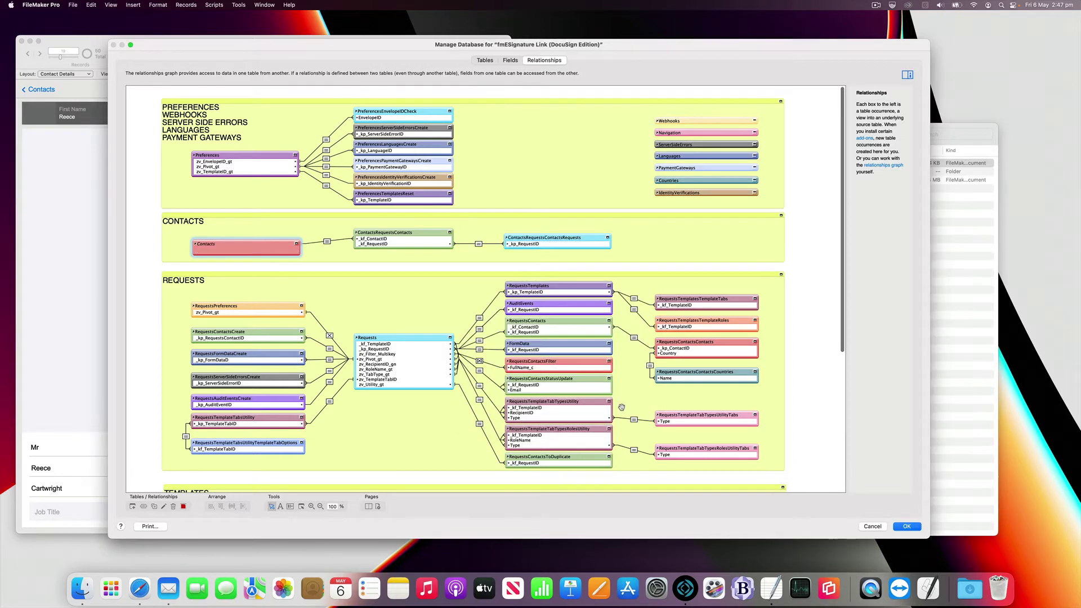
Step: Set the relationship between Contacts and ContactsRequestsContacts to match PrimaryKey with _kf_ContactID
left_click(327, 242)
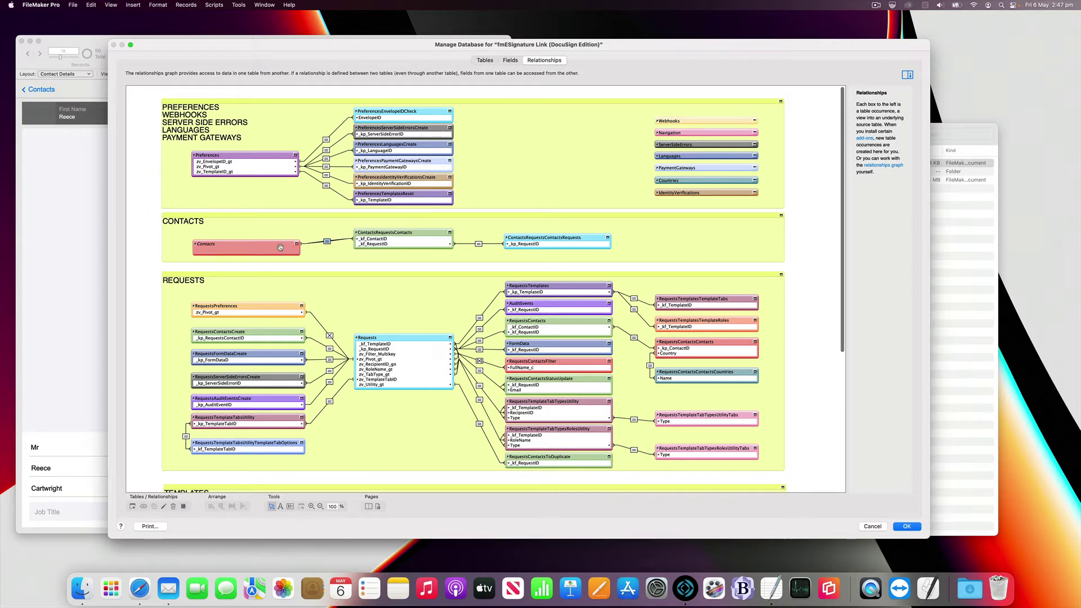
double_click(327, 243)
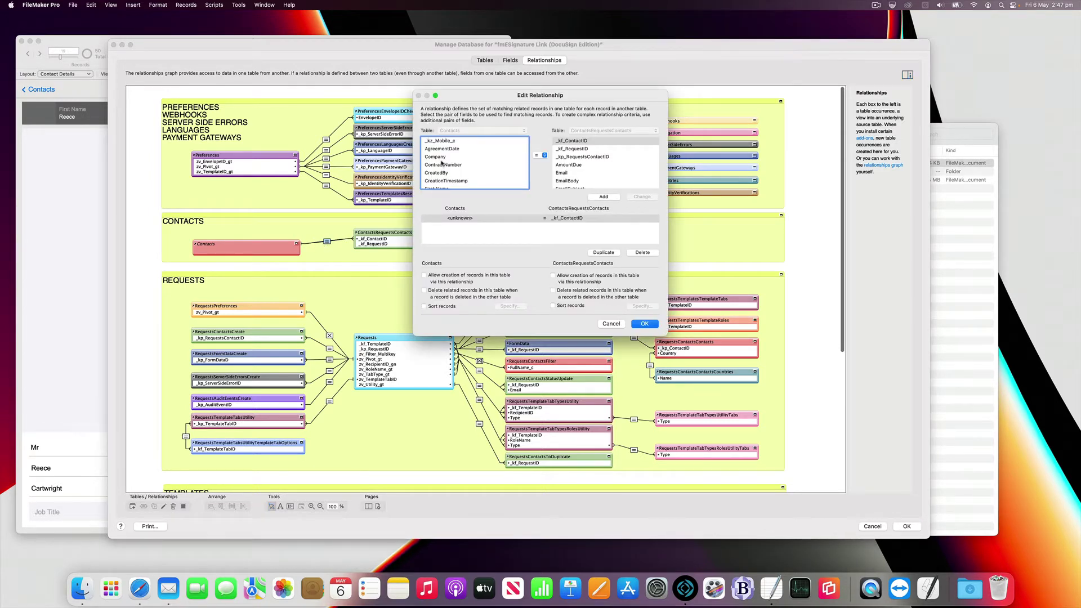
scroll(446, 166, "down", 6)
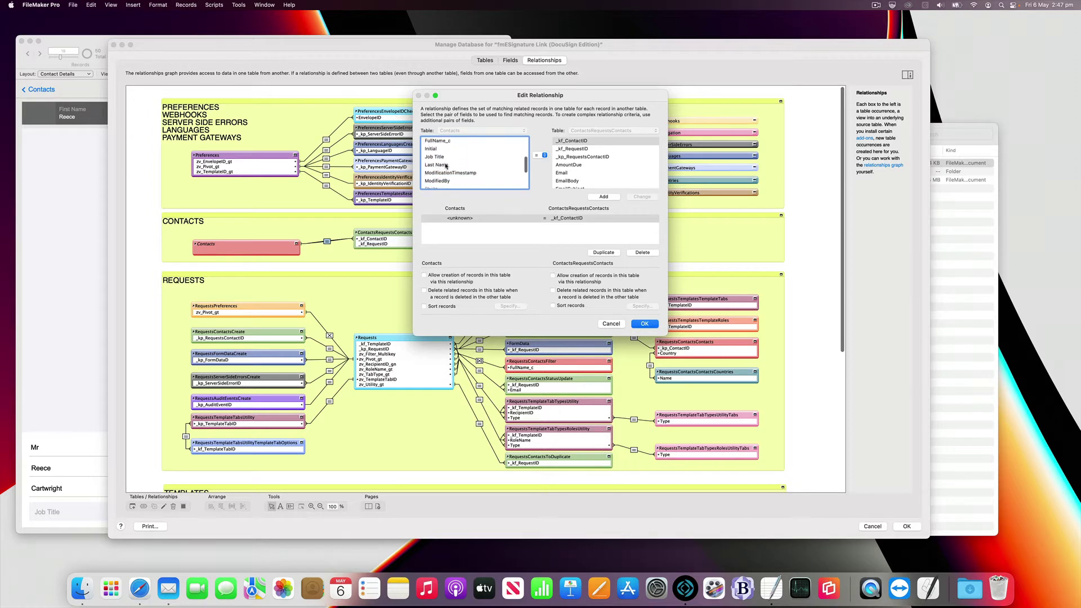
scroll(448, 171, "down", 1)
left_click(445, 158)
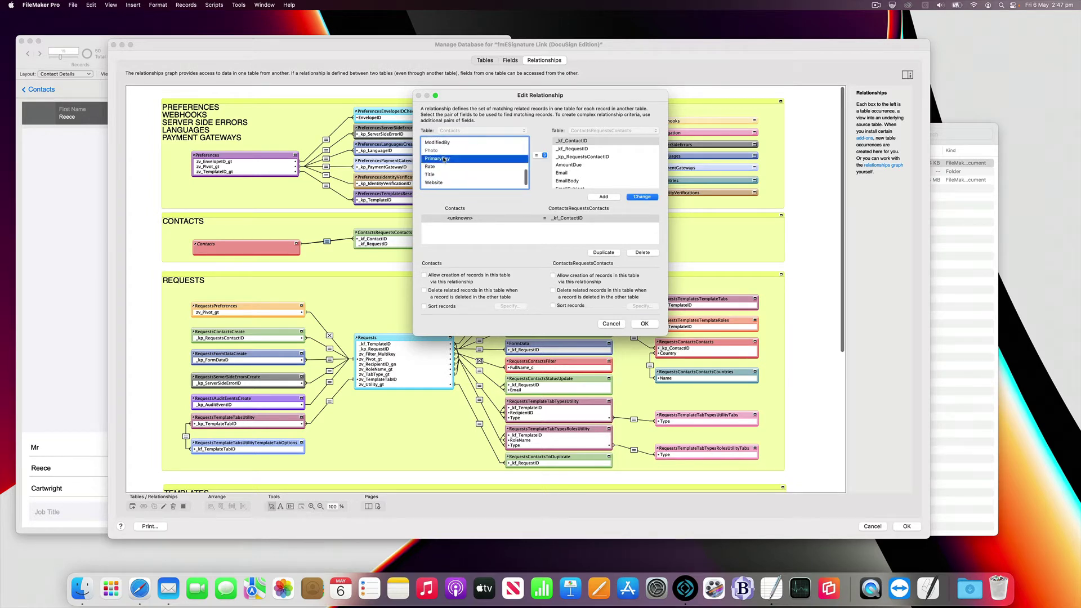
left_click(645, 197)
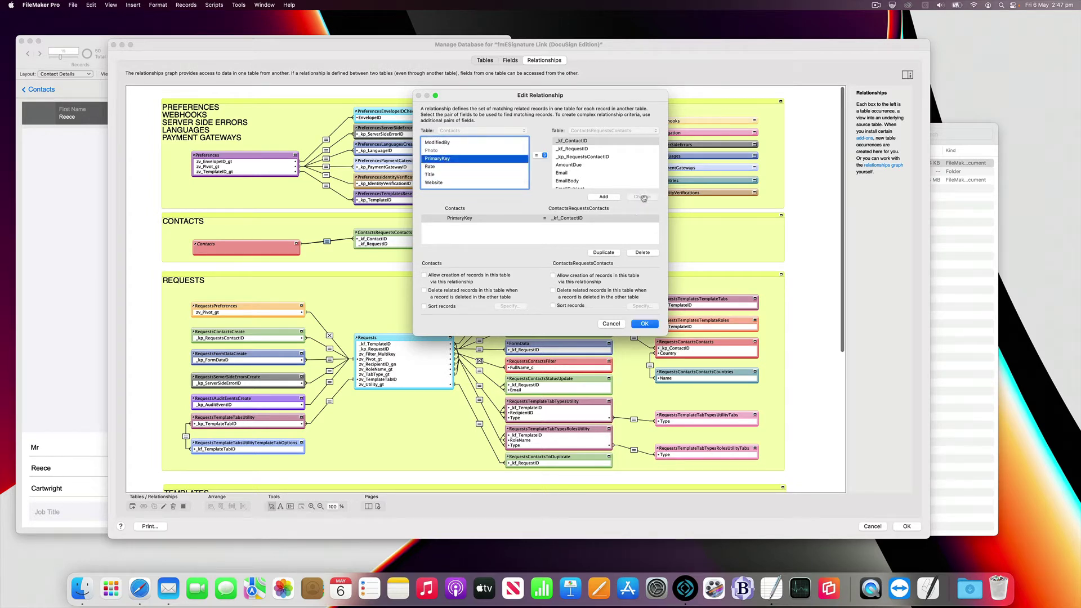
left_click(645, 324)
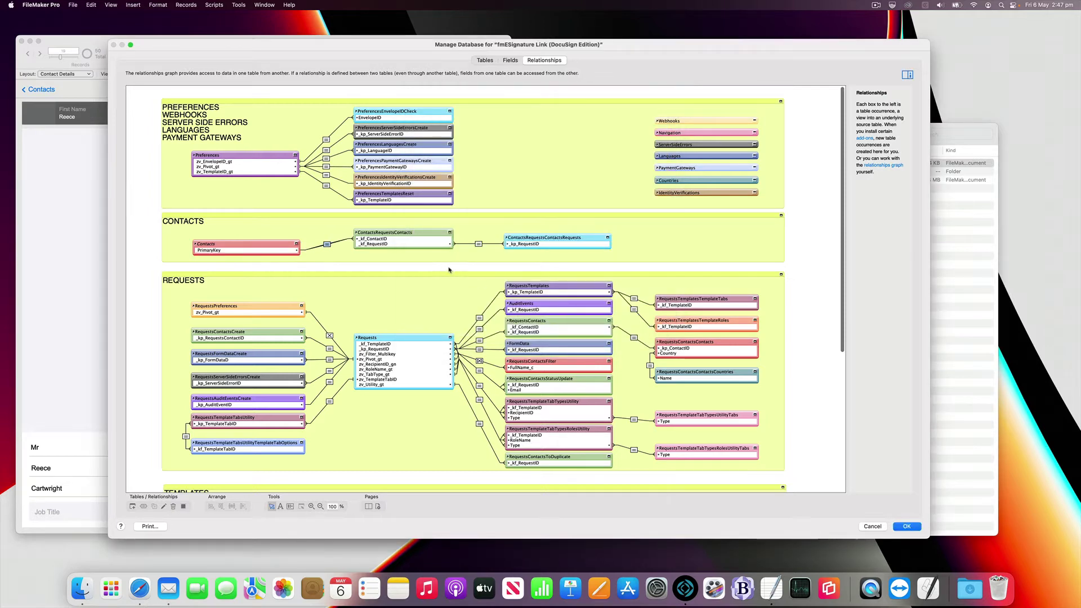
Step: Repoint the RequestsContactsFilter table occurrence to the Contacts table of the Contacts data source, keeping the name RequestsContactsFilter
scroll(429, 269, "down", 3)
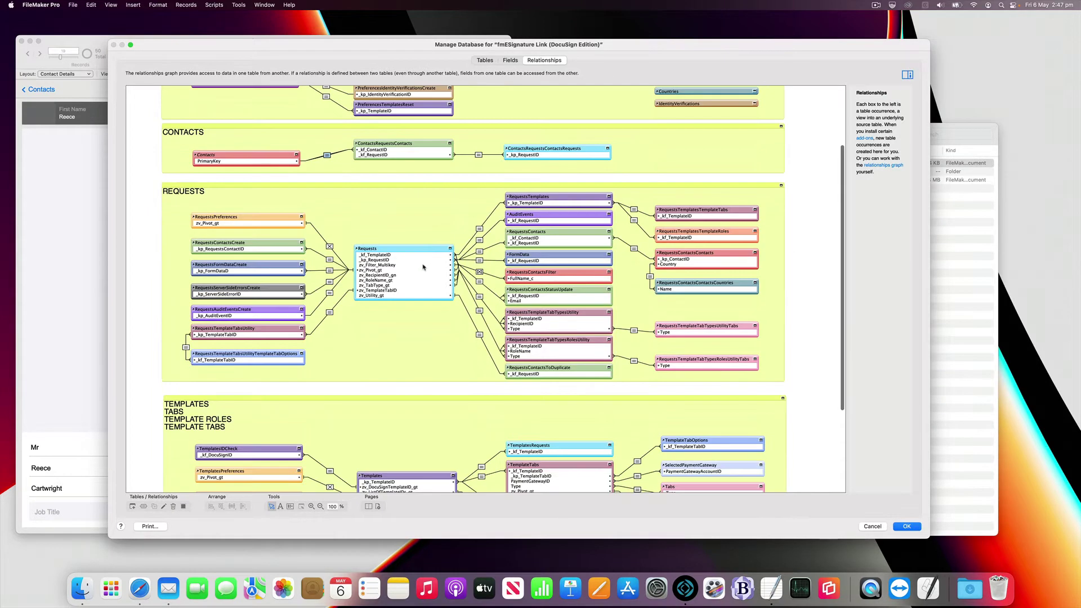
scroll(423, 268, "down", 4)
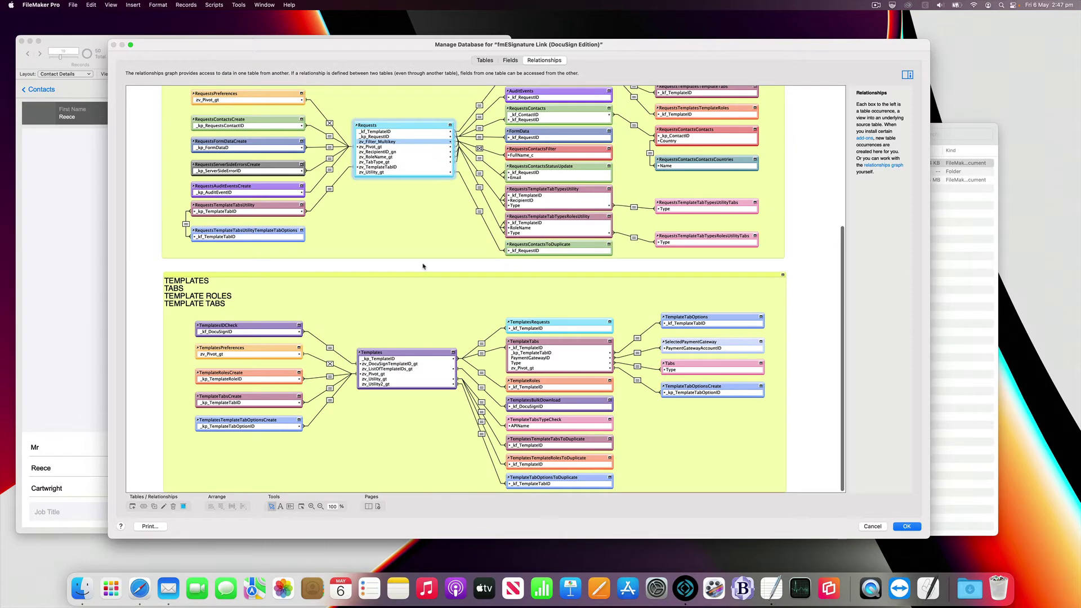
scroll(423, 265, "up", 6)
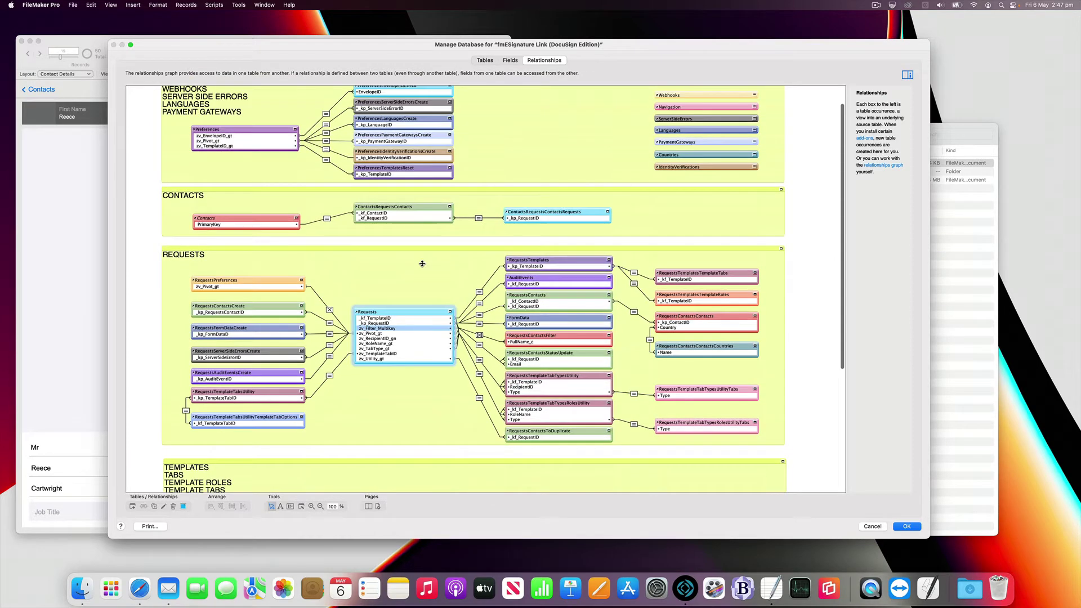
left_click(570, 341)
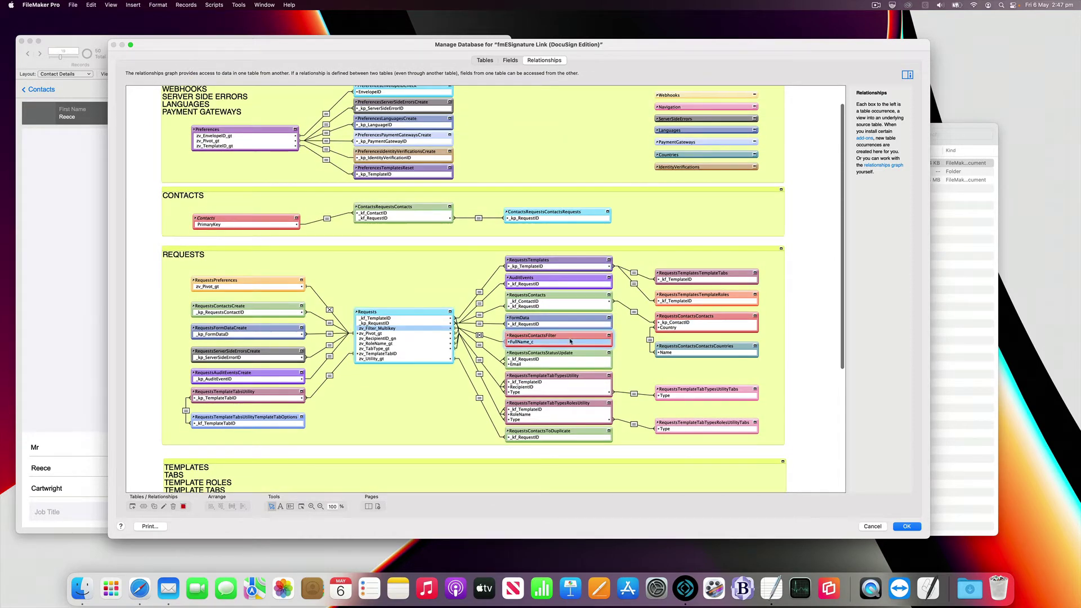
left_click(689, 317)
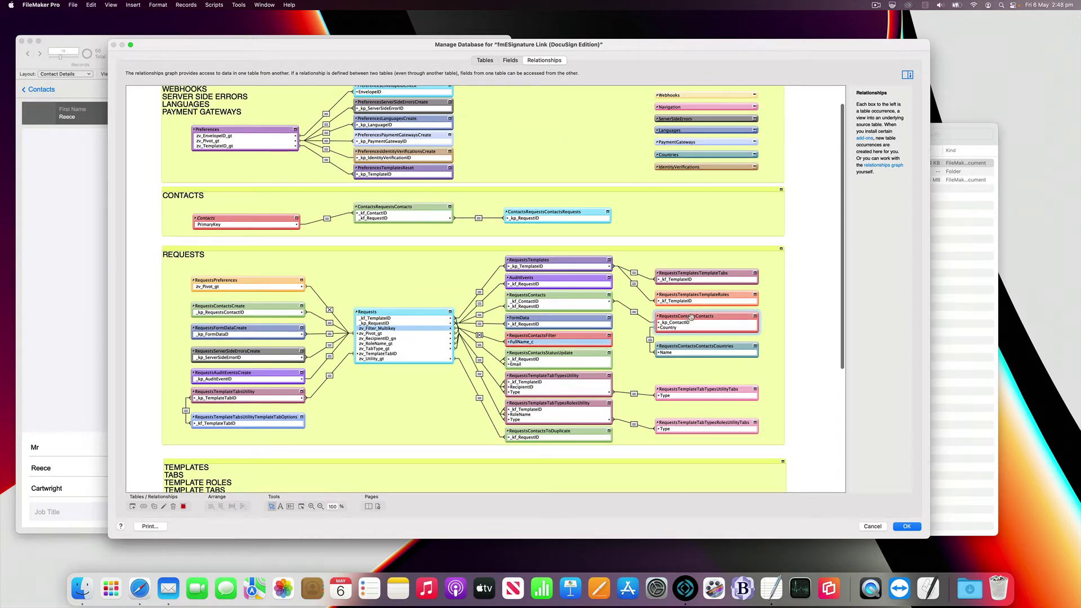
double_click(580, 336)
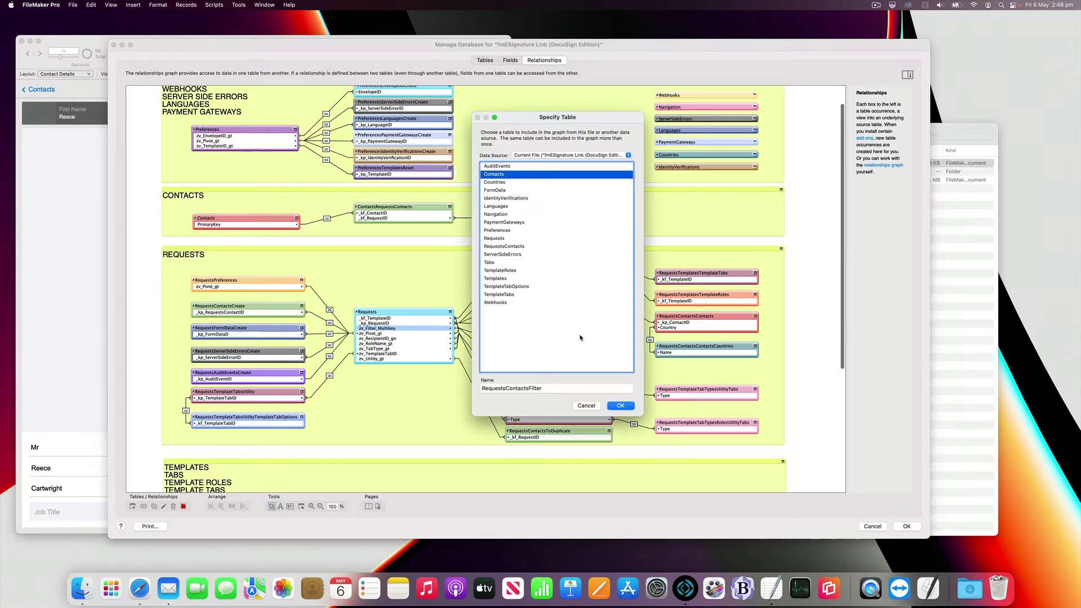
double_click(506, 388)
key("super+c")
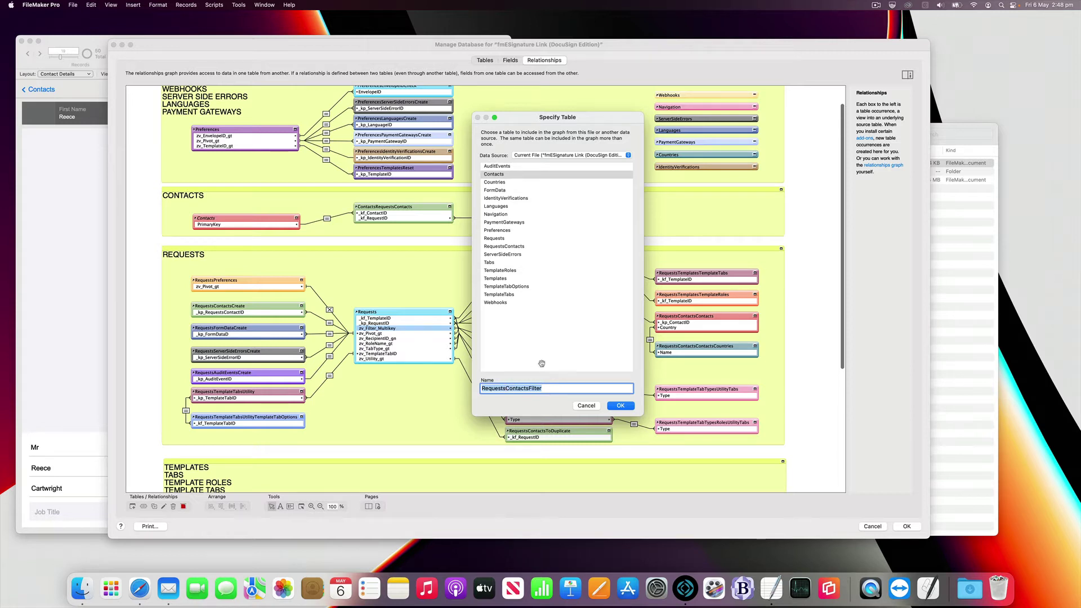
left_click(568, 157)
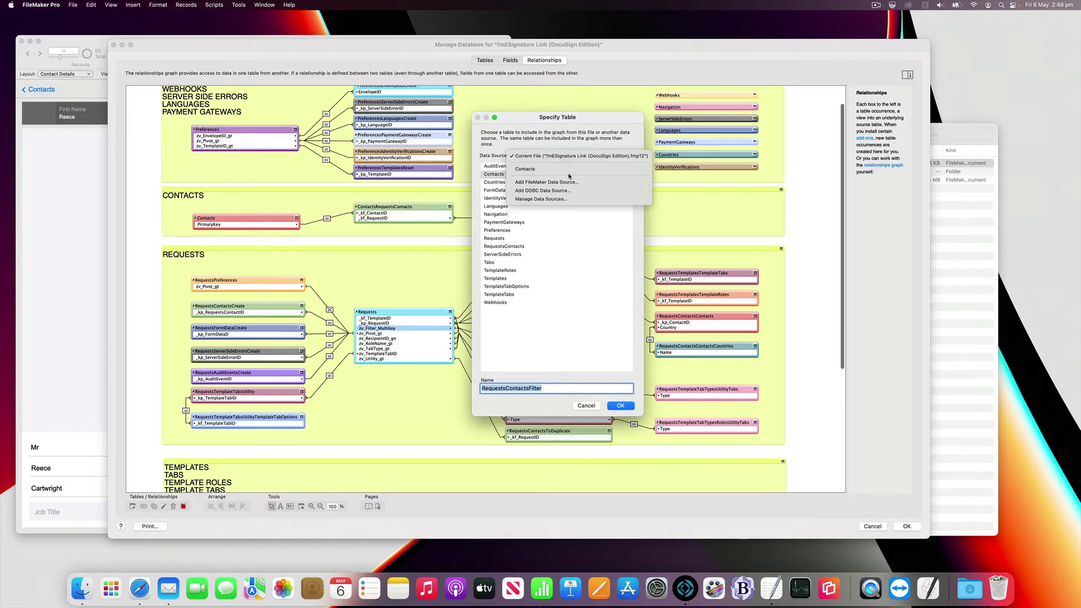
left_click(569, 170)
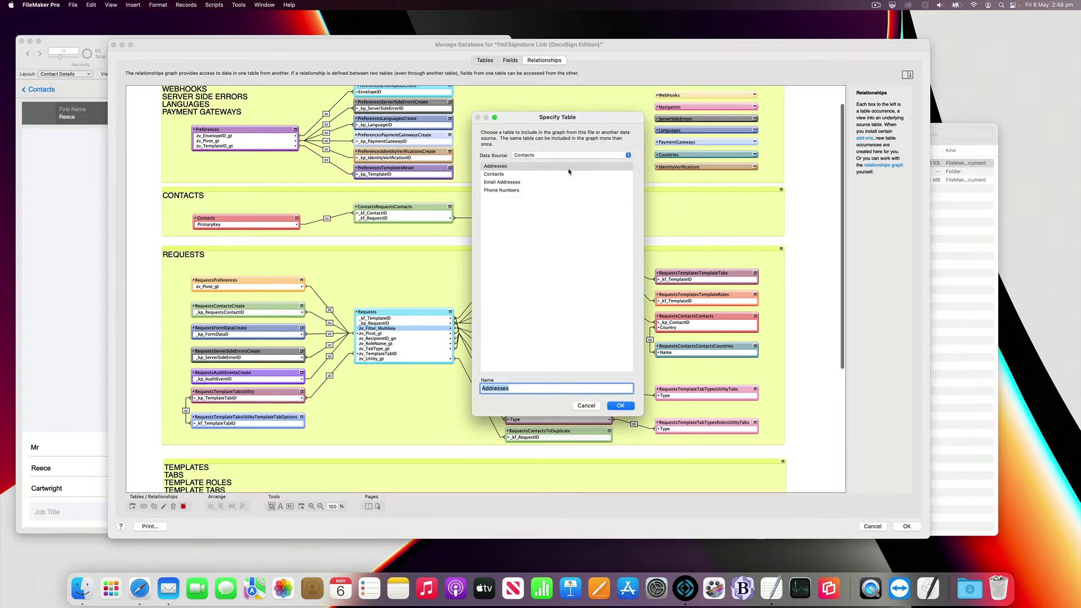
left_click(512, 175)
key("Tab")
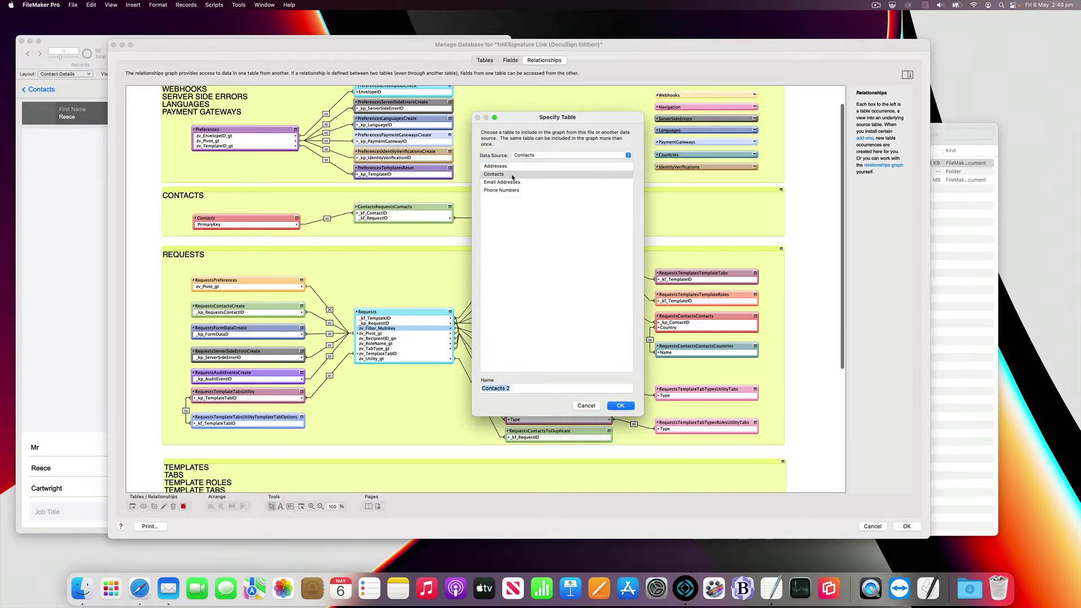
key("super+v")
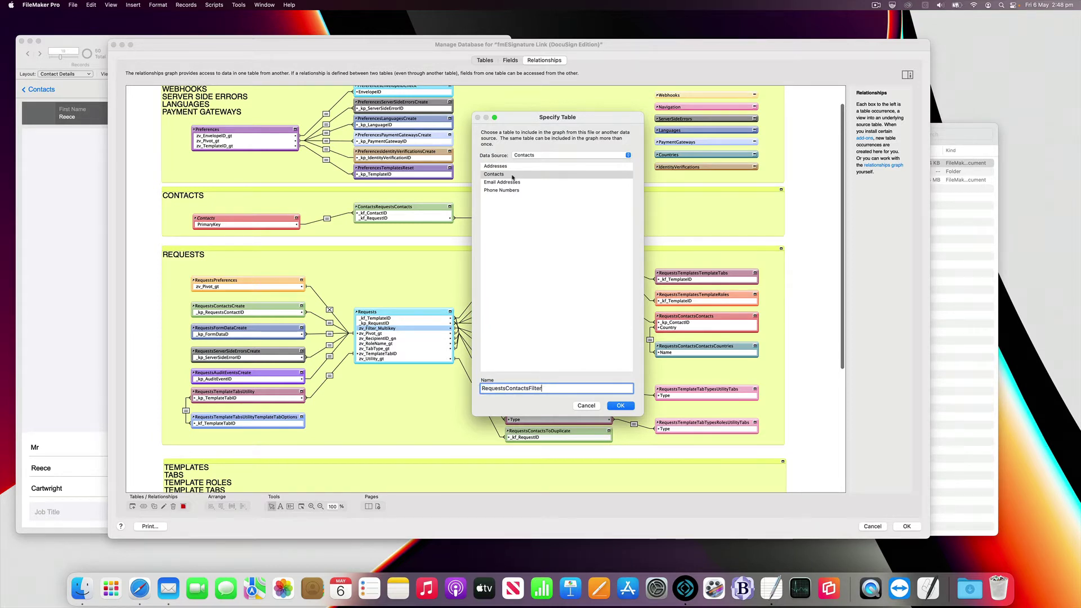
key("Return")
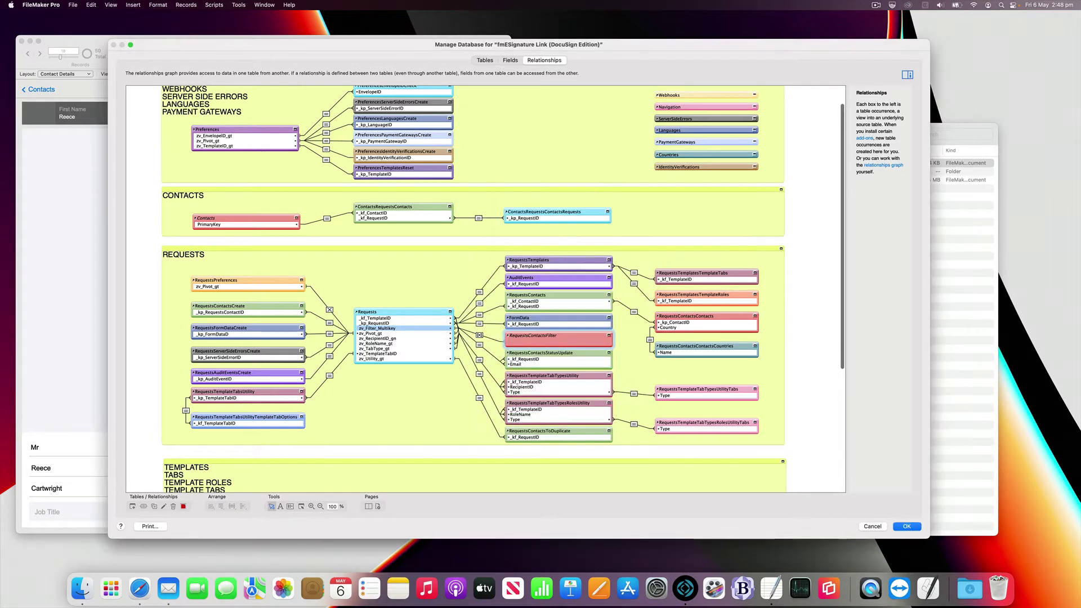
Step: Set both criteria of the relationship between Requests and RequestsContactsFilter to match zv_Filter_Multikey with FullName_c
double_click(479, 333)
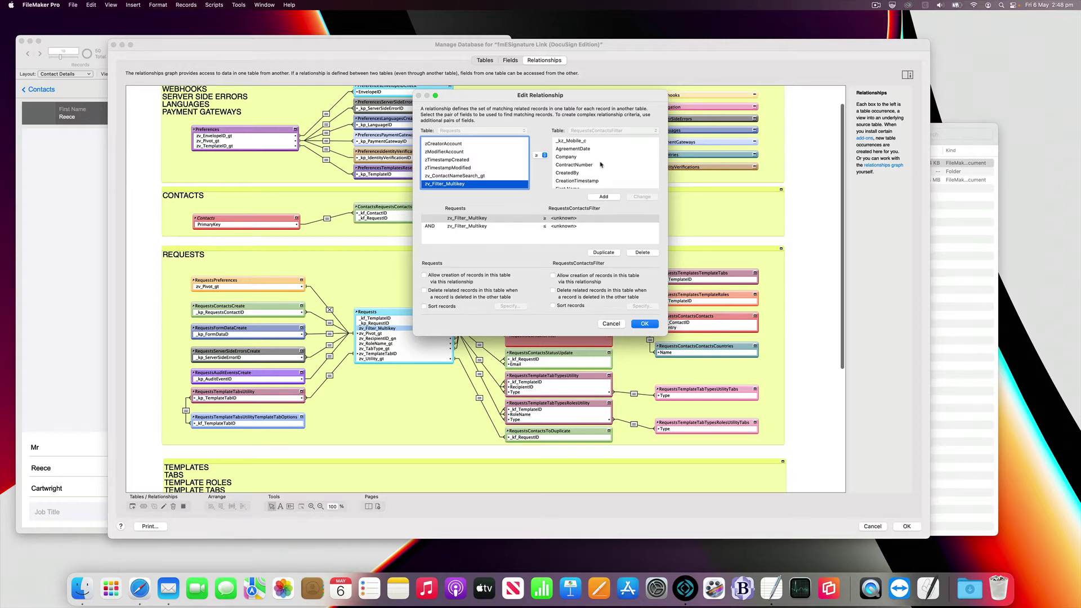
scroll(592, 165, "down", 3)
left_click(582, 167)
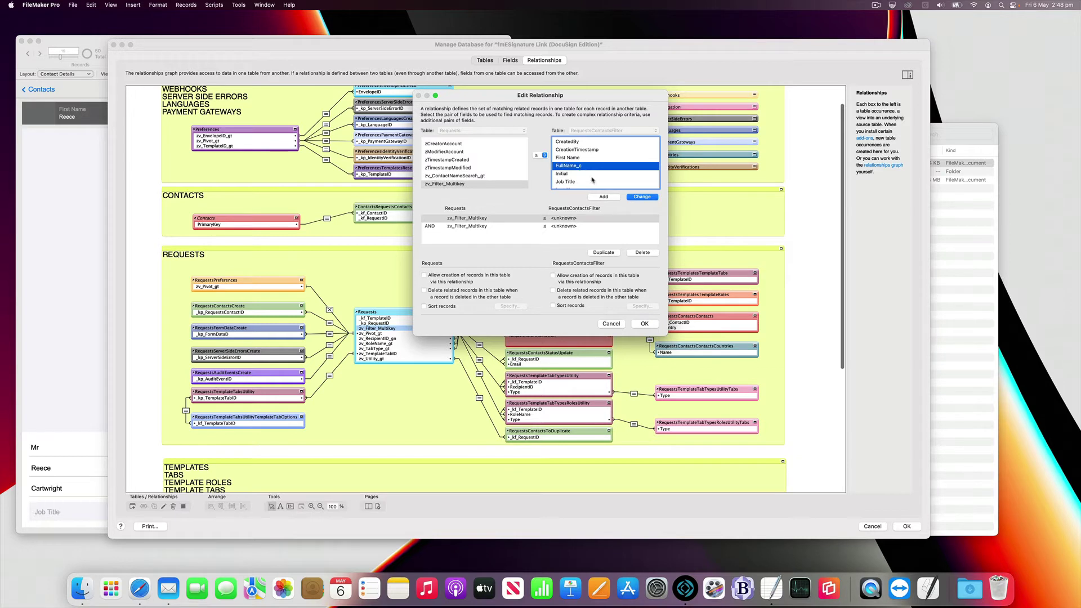
left_click(643, 197)
left_click(566, 226)
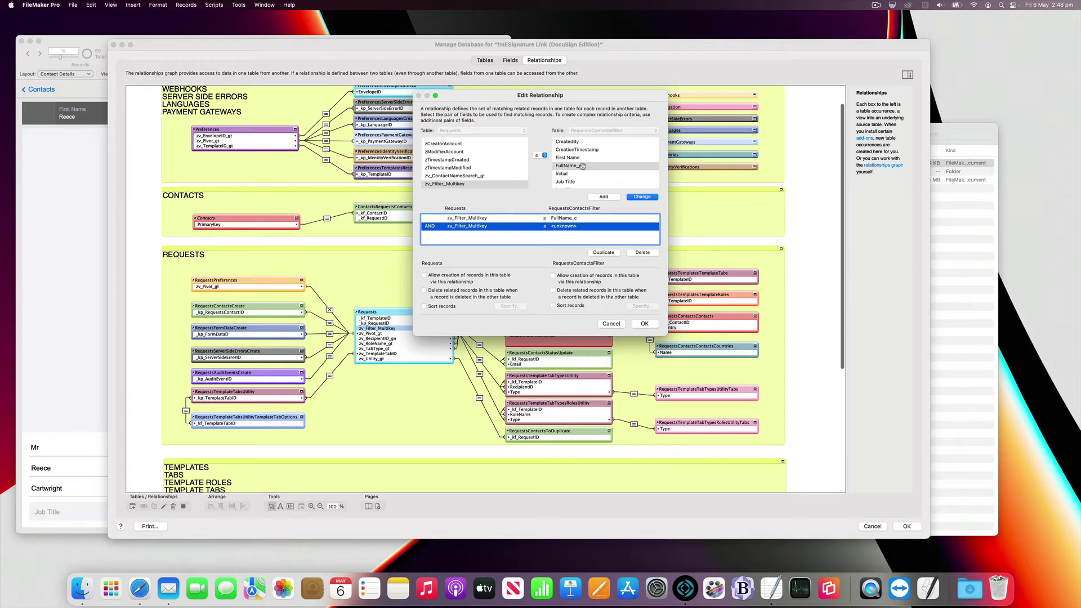
left_click(643, 197)
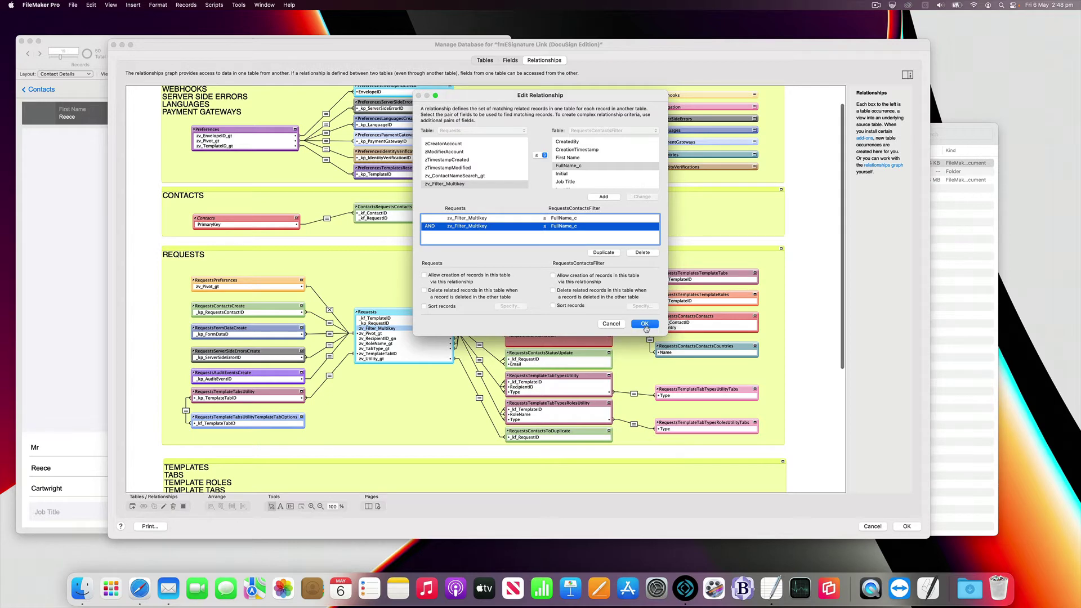
left_click(644, 325)
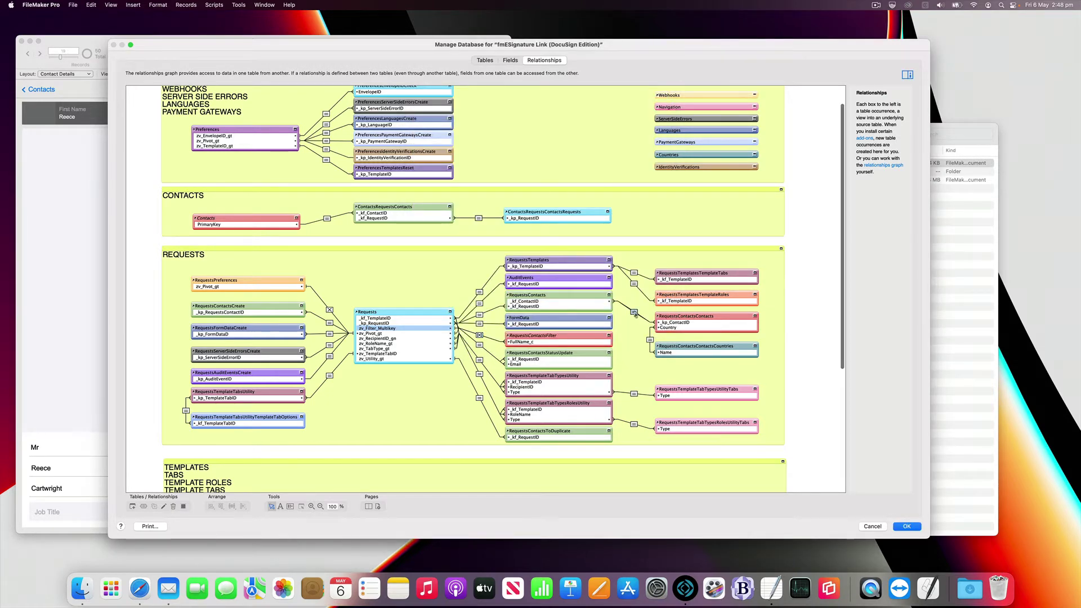
Step: Check the RequestsContacts to RequestsContactsContacts relationship, and repoint RequestsContactsContacts to the Contacts data source's Contacts table, keeping its name
double_click(634, 311)
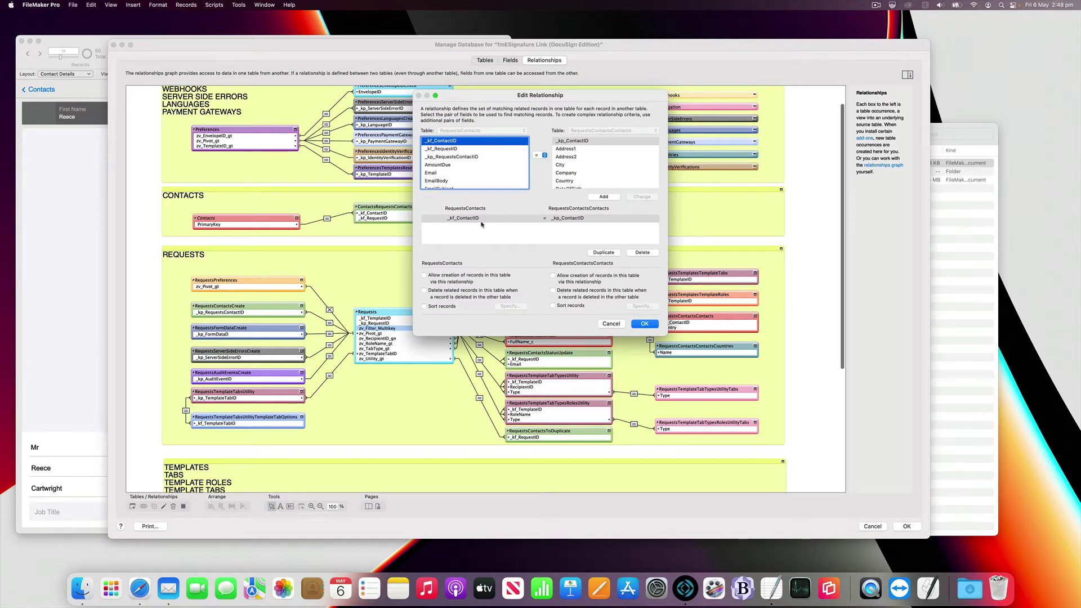
key("Return")
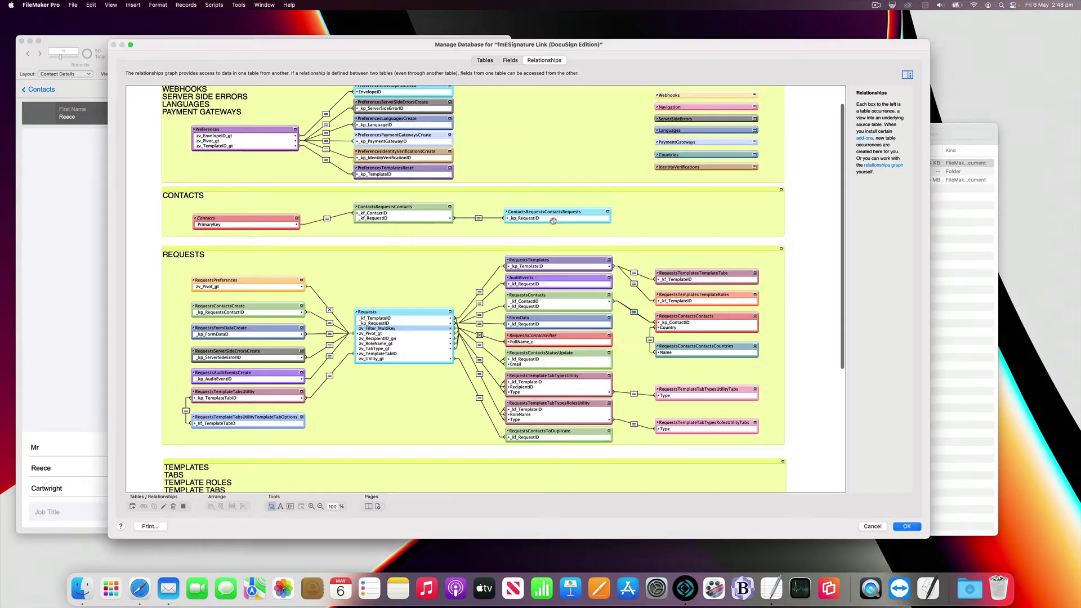
double_click(711, 317)
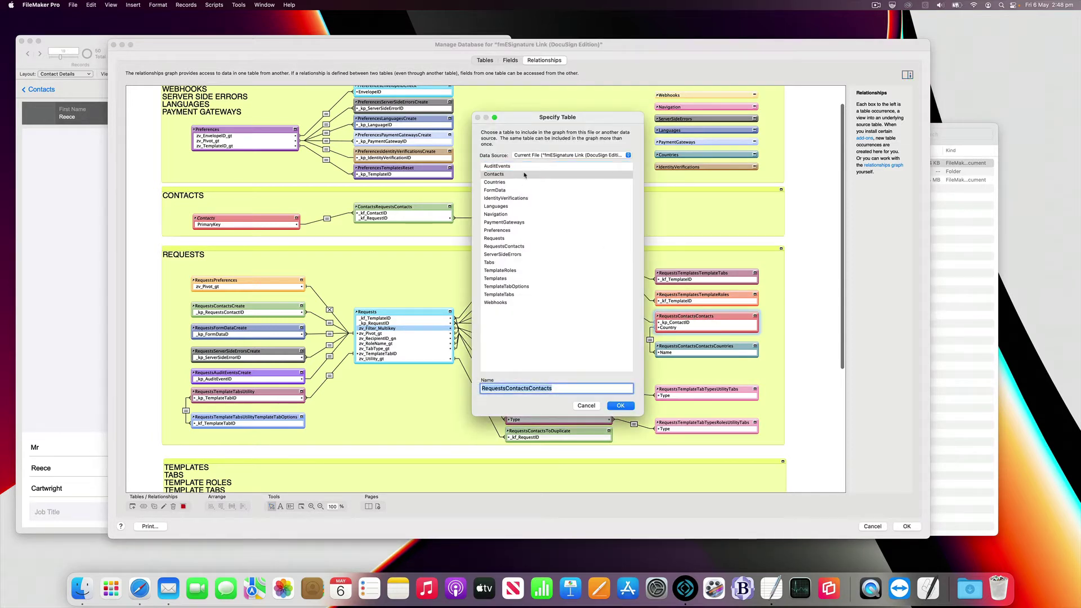
left_click(540, 158)
left_click(540, 171)
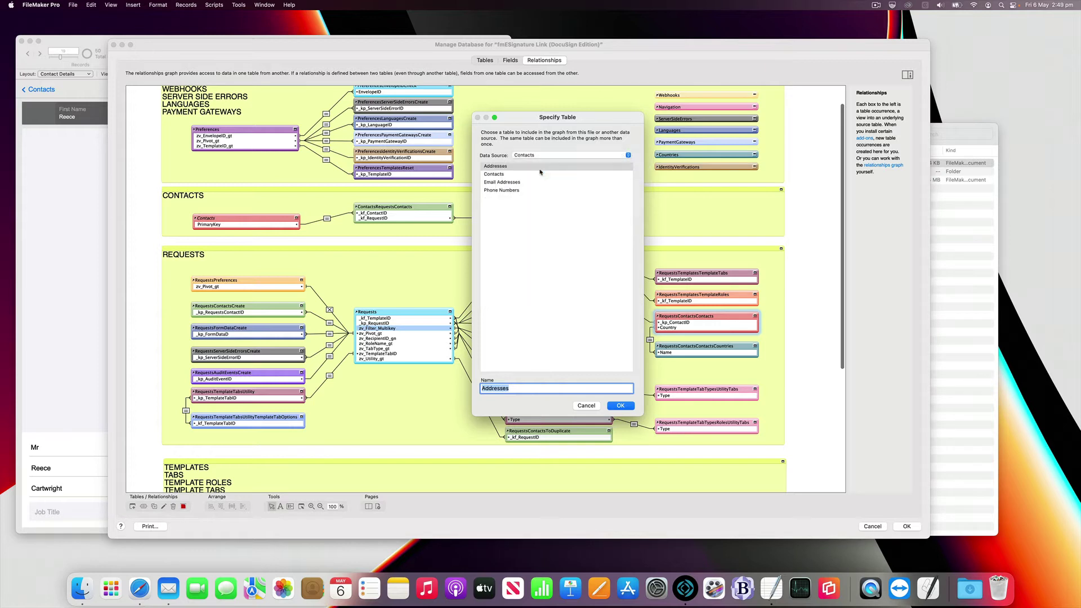
left_click(516, 174)
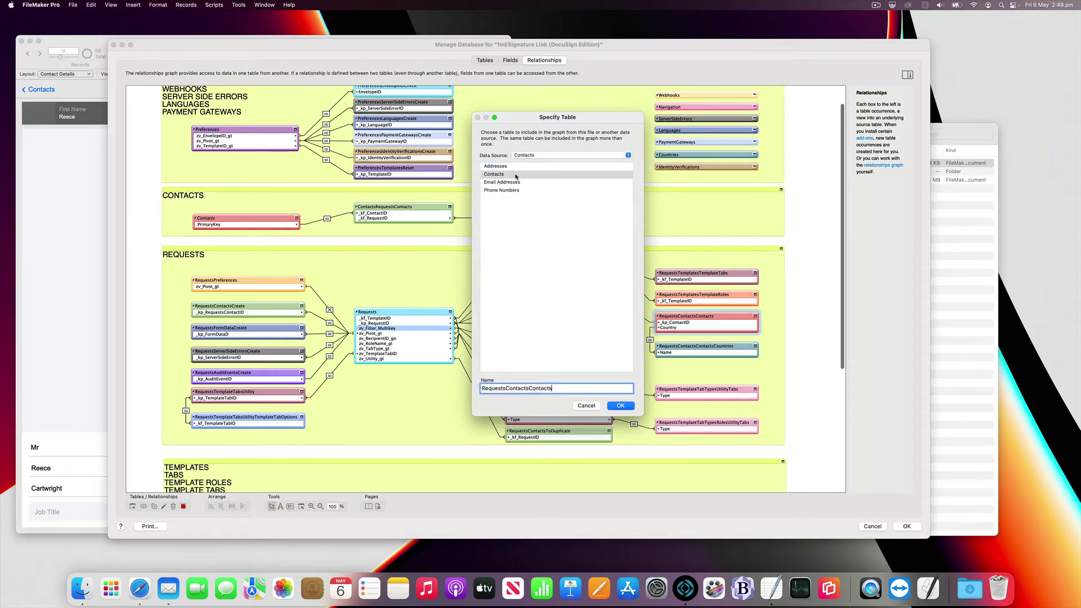
key("Return")
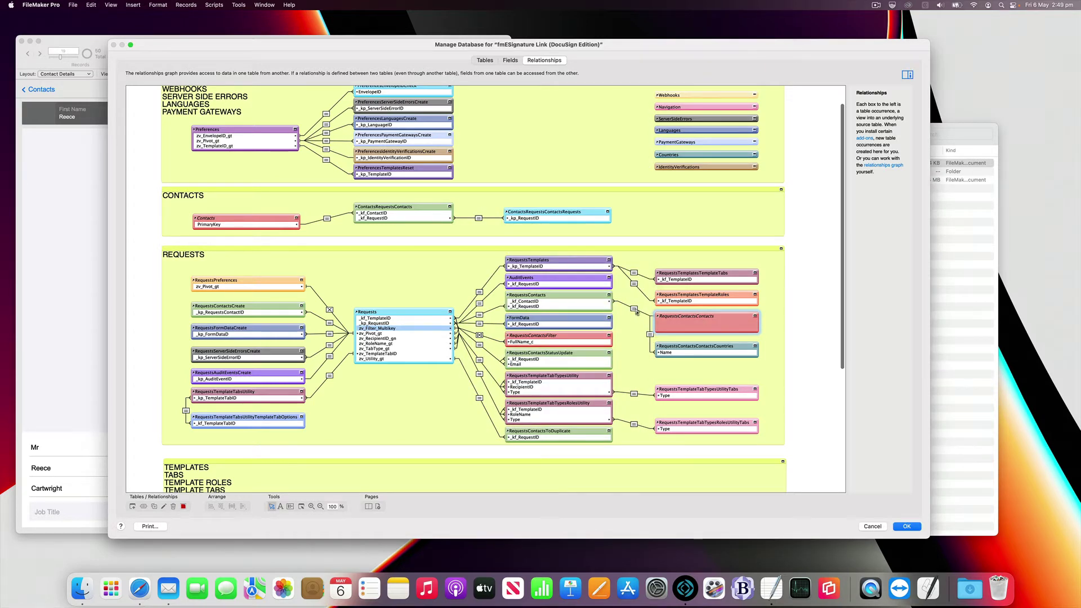
Step: Set the relationship between RequestsContacts and RequestsContactsContacts to match _kf_ContactID with PrimaryKey
left_click(635, 309)
double_click(634, 309)
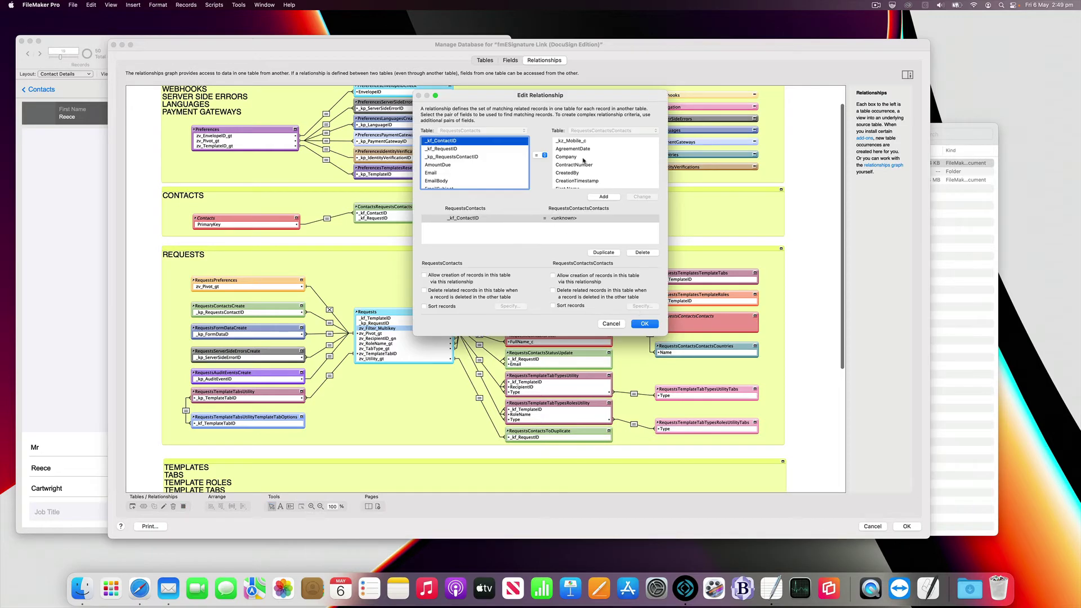
scroll(584, 163, "down", 5)
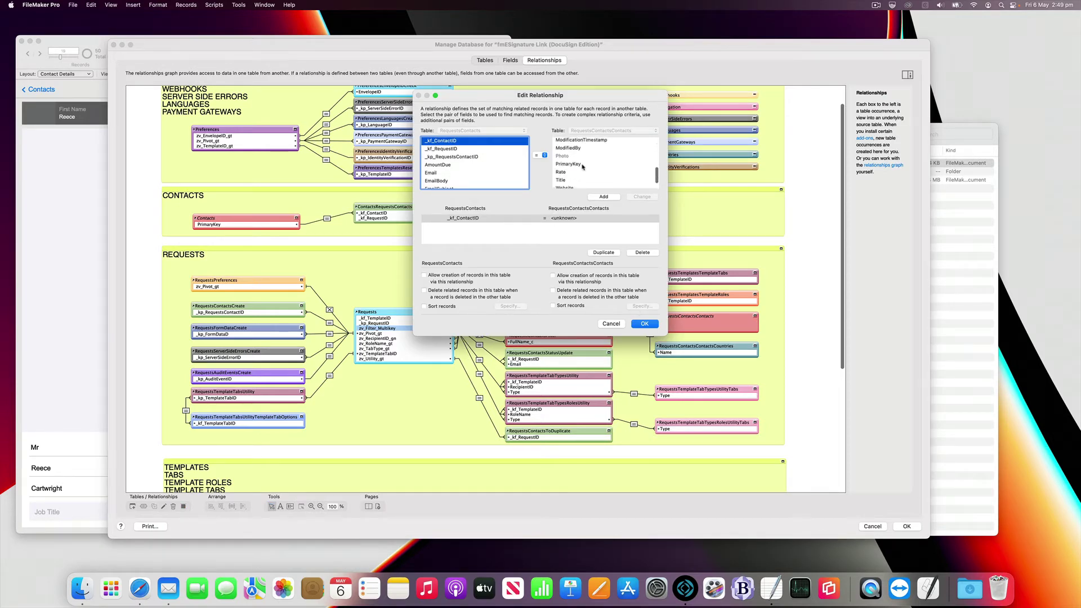
left_click(579, 160)
left_click(649, 197)
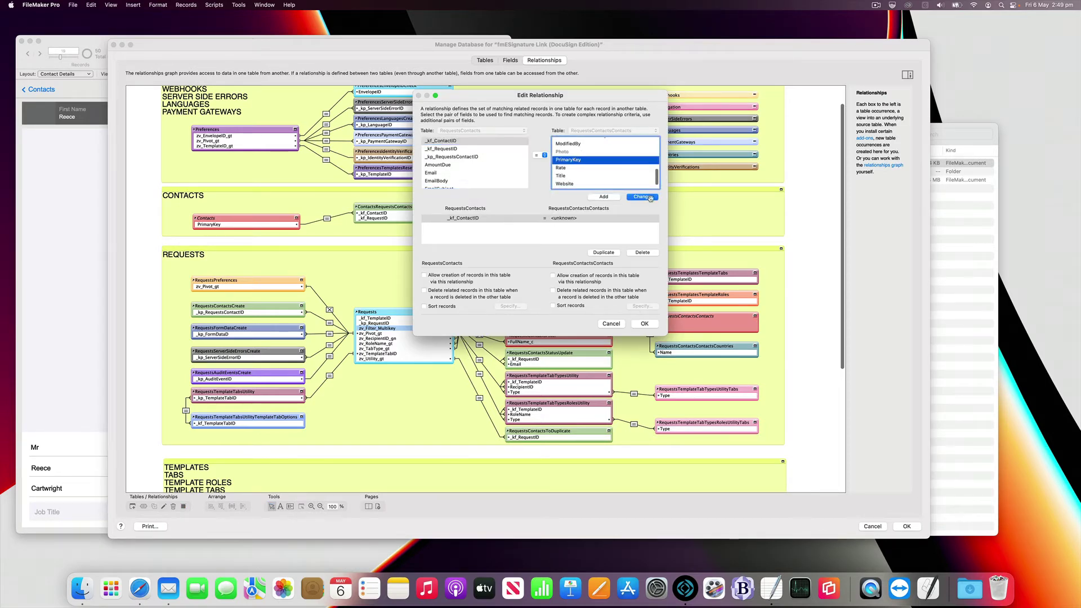
left_click(644, 324)
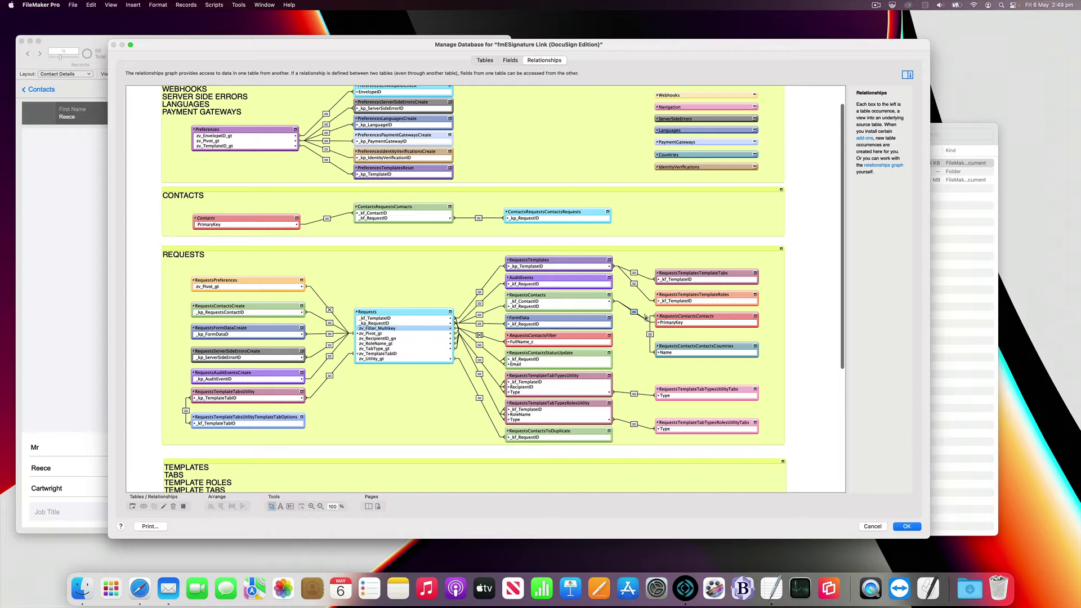
Step: Review the source table of the Contacts table occurrence and the other tables available in its data source
scroll(594, 260, "up", 2)
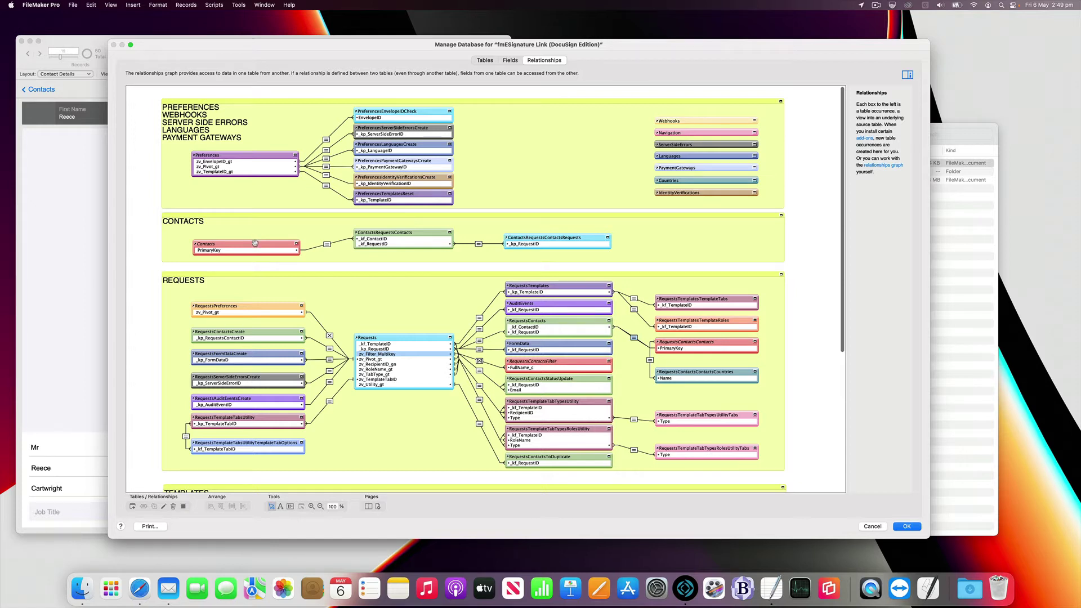
left_click(256, 244)
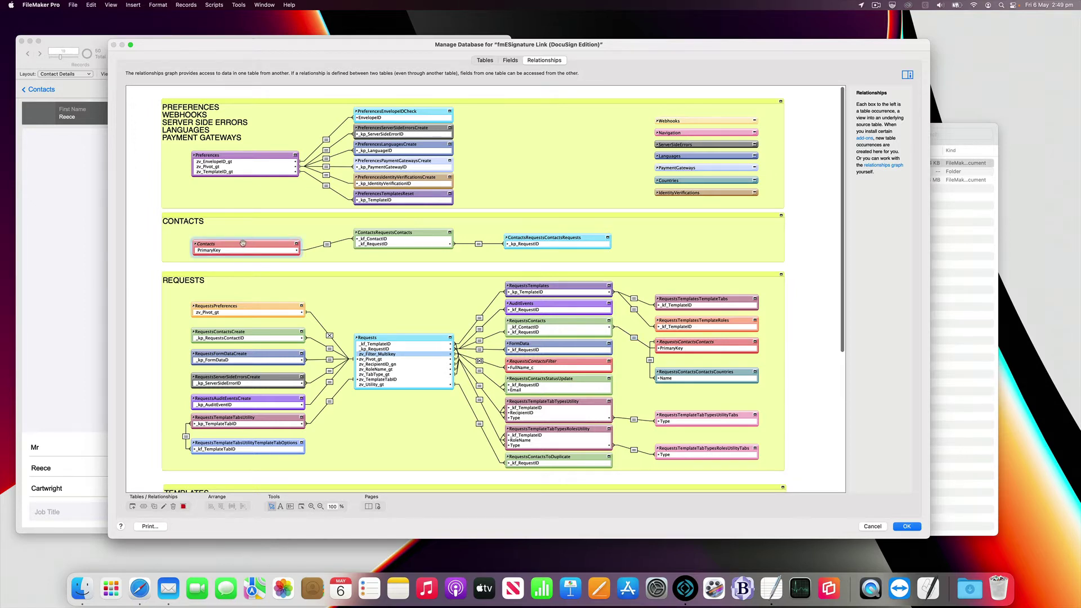
double_click(243, 243)
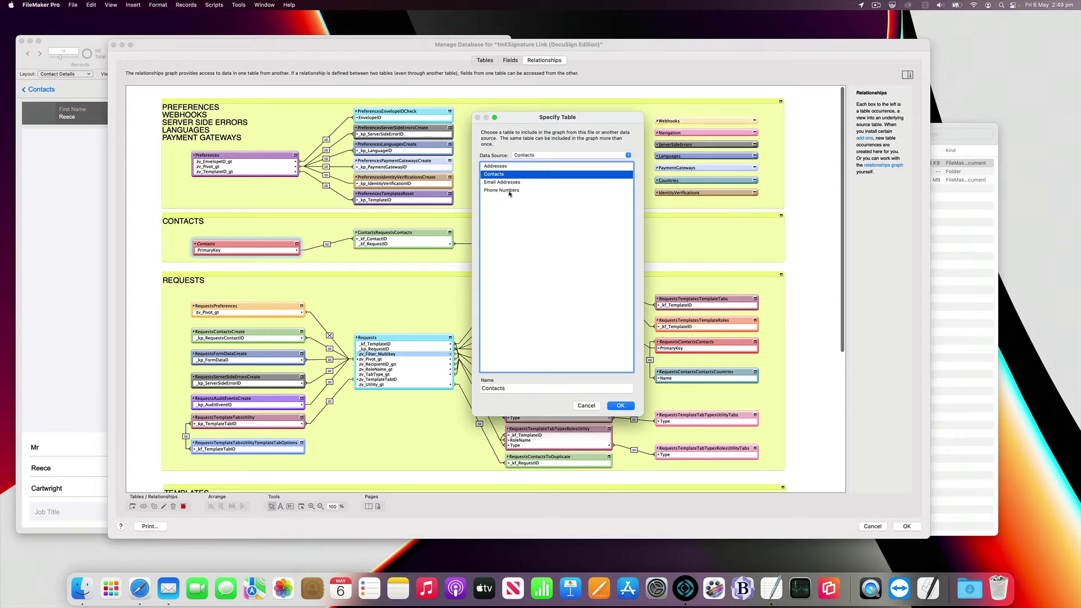
key("Escape")
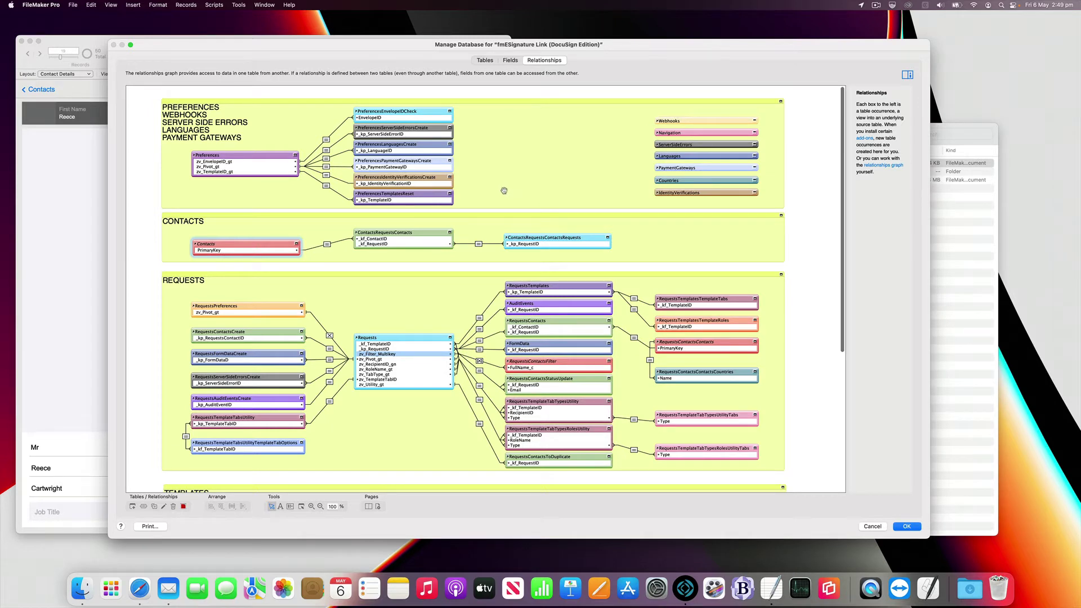
Step: Add an Addresses table occurrence from the Contacts data source, place it below ContactsRequestsContacts and widen it to match that occurrence
left_click(132, 507)
left_click(547, 158)
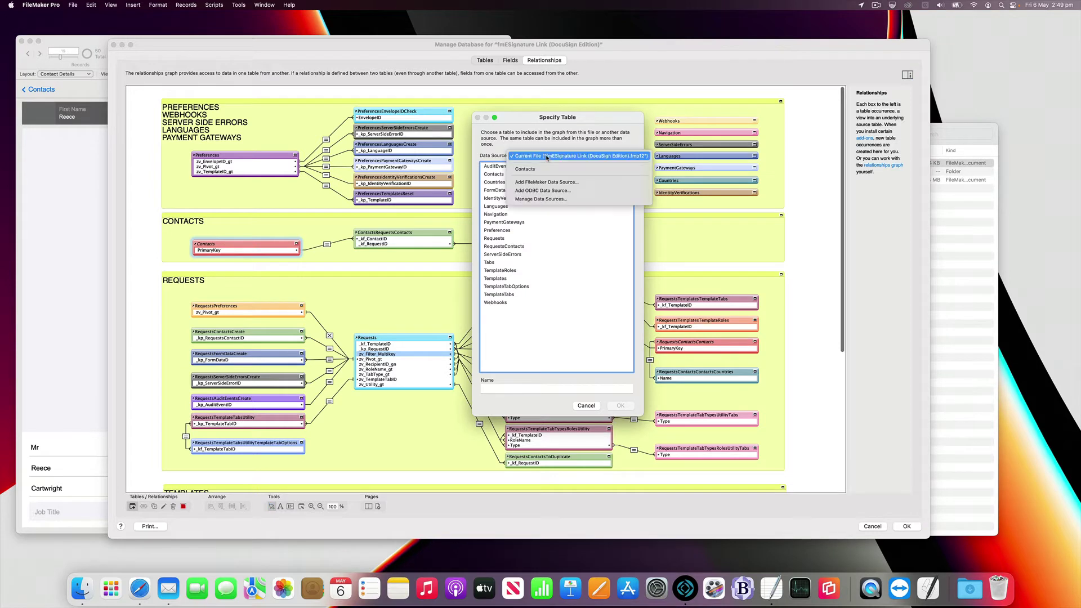
left_click(550, 171)
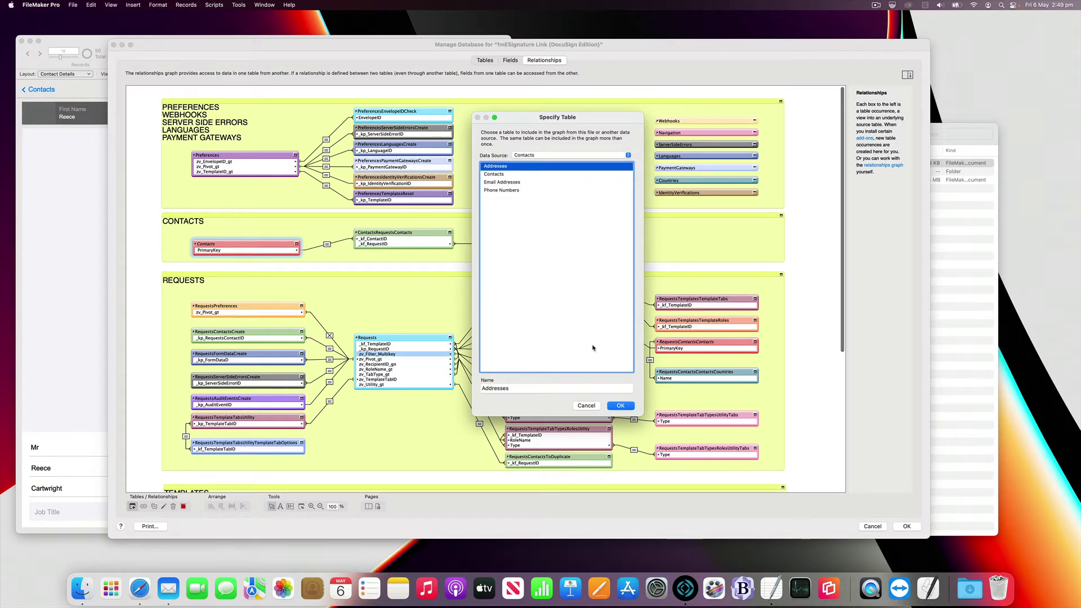
left_click(622, 406)
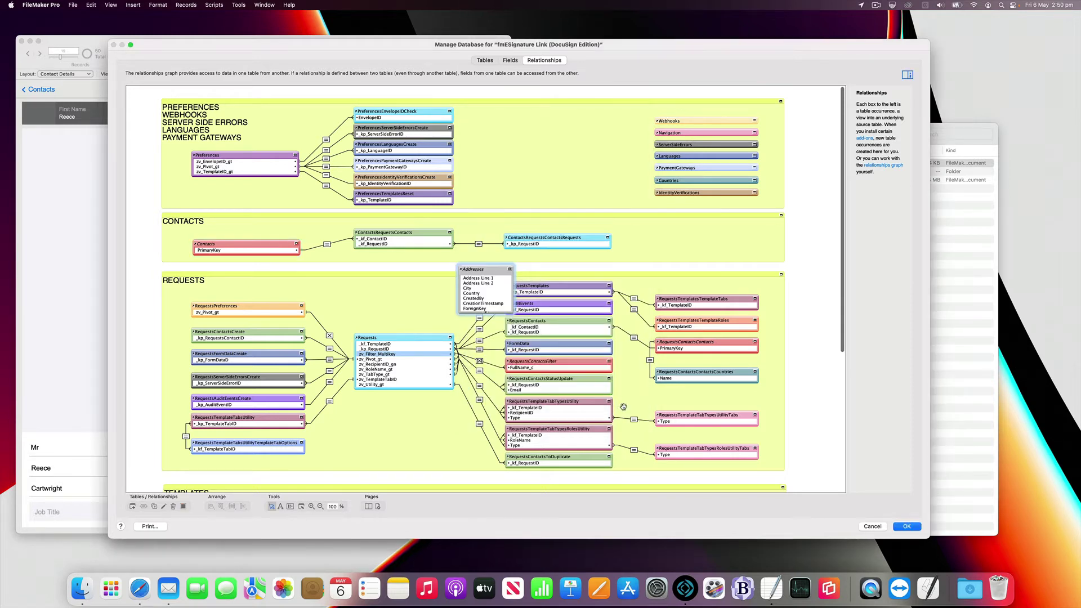
left_click_drag(497, 271, 358, 258)
left_click_drag(426, 263, 452, 263)
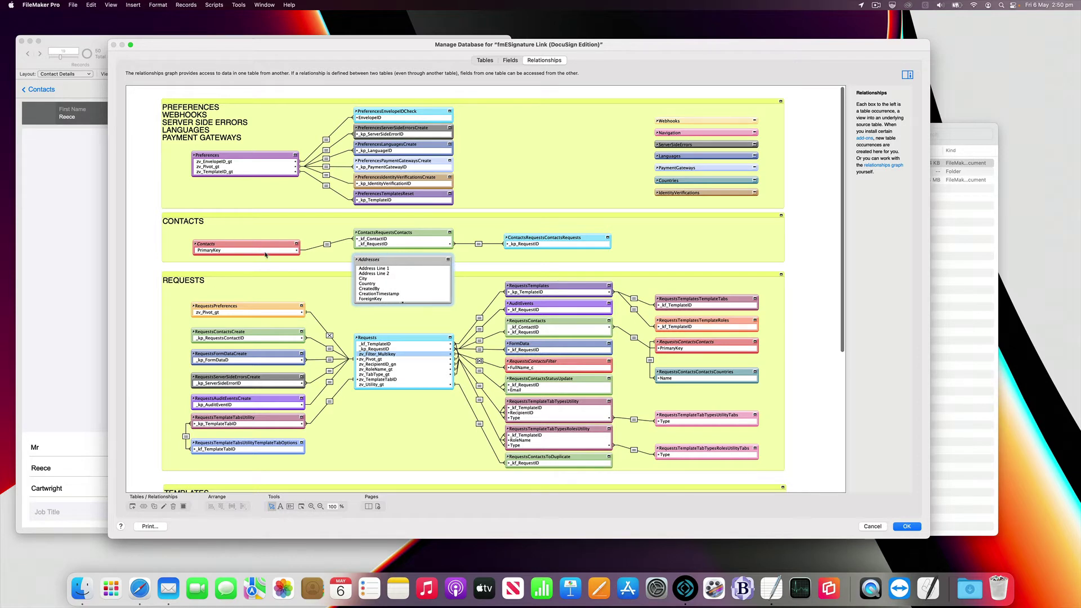
Step: Relate Contacts' PrimaryKey to Addresses' ForeignKey, collapse the Addresses occurrence to its key field, and fit it inside the Contacts group below ContactsRequestsContacts
left_click_drag(265, 255, 383, 301)
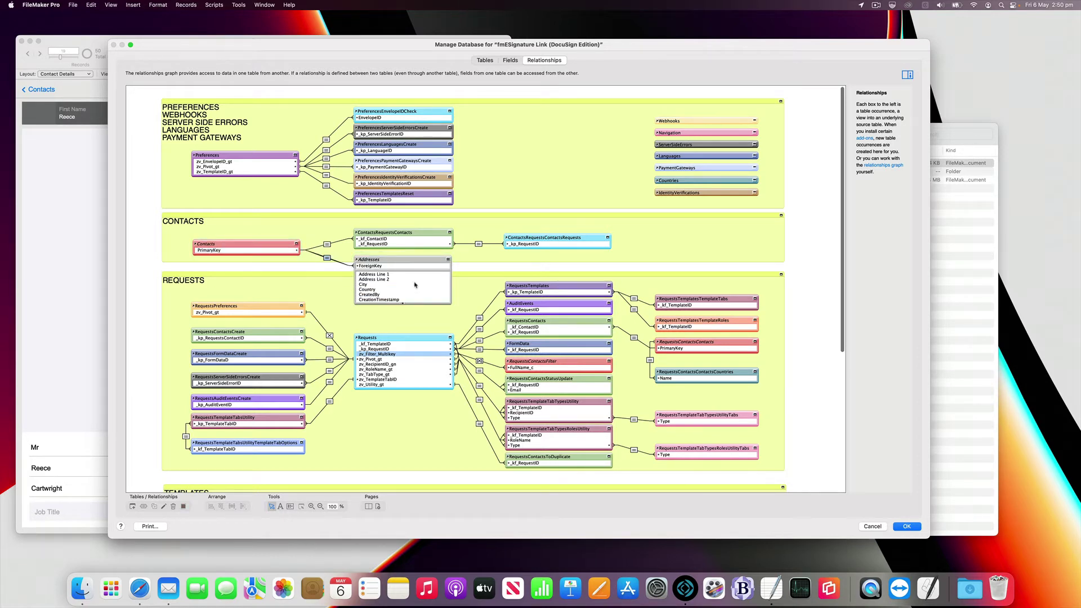
left_click(446, 259)
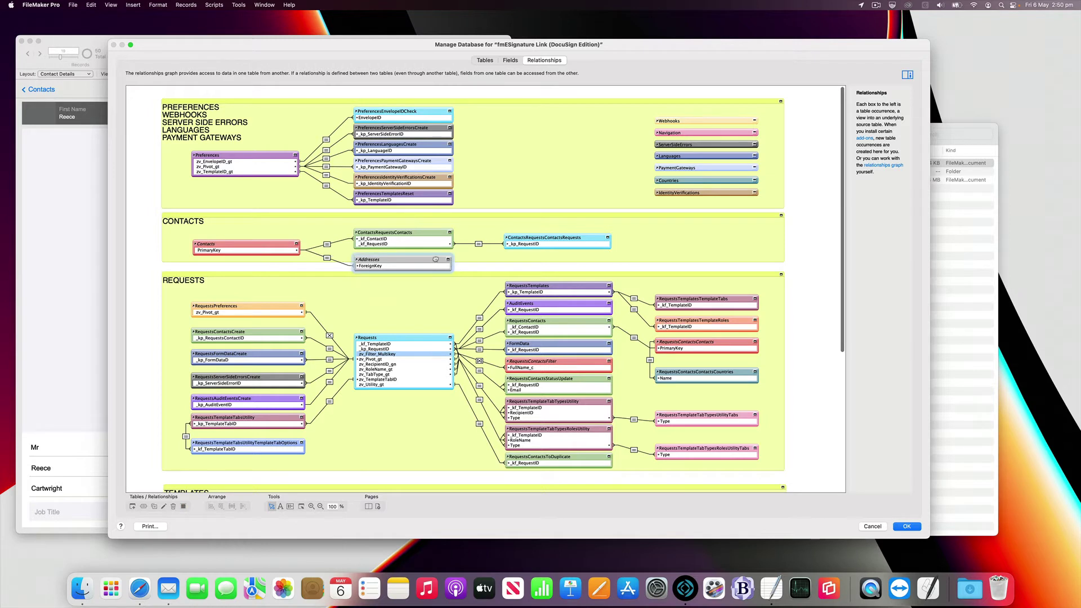
mouse_move(434, 259)
left_mouse_down()
mouse_move(425, 225)
mouse_move(426, 248)
left_mouse_up()
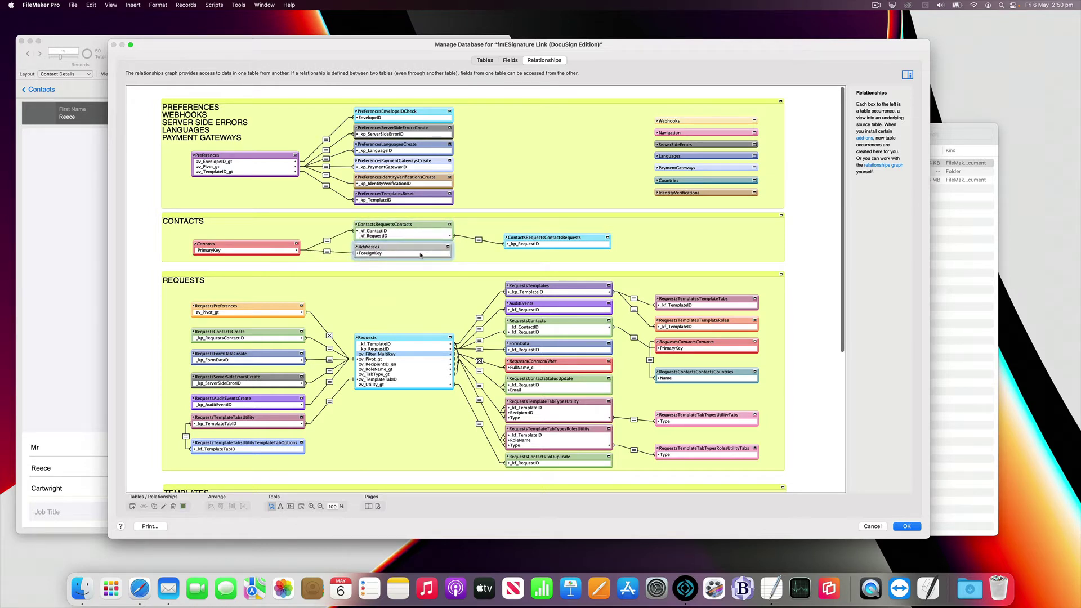
Step: Add an Email Addresses table occurrence from the Contacts data source and place it below Addresses at a matching width
left_click(133, 507)
left_click(542, 156)
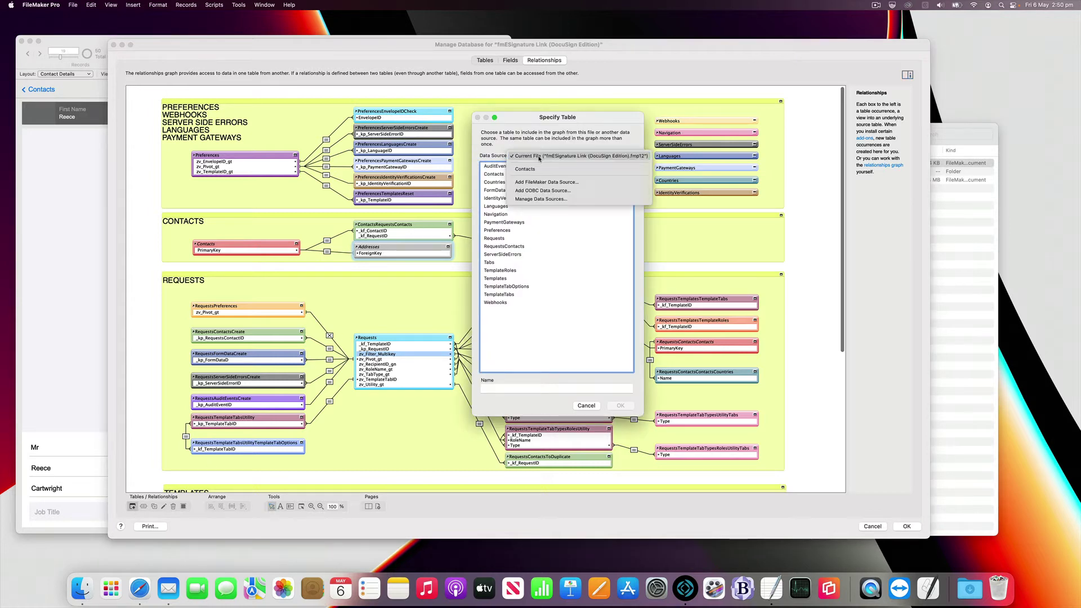
left_click(524, 169)
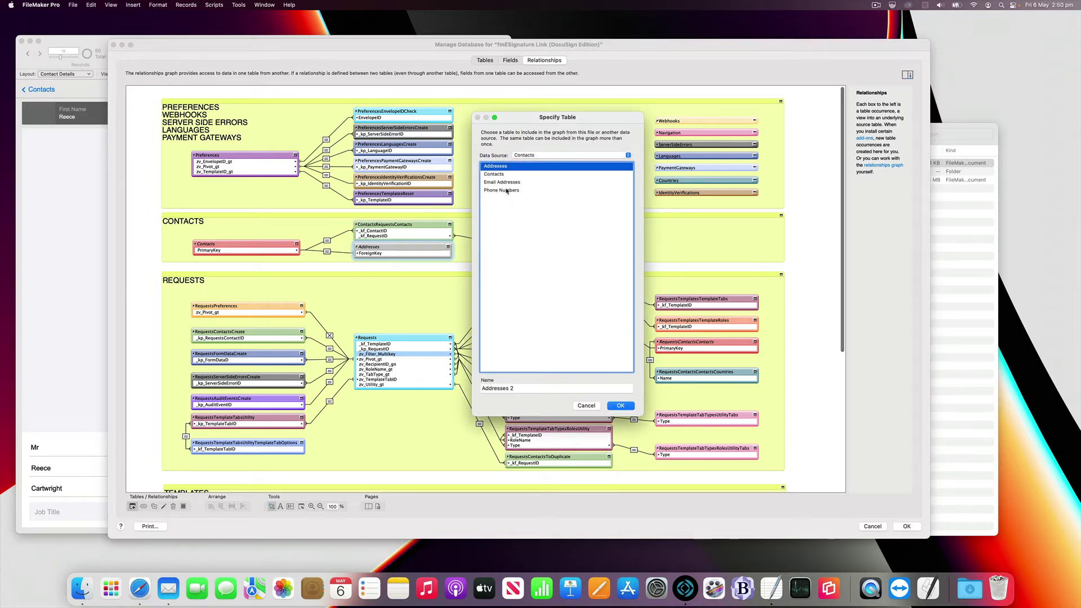
left_click(503, 182)
left_click(620, 406)
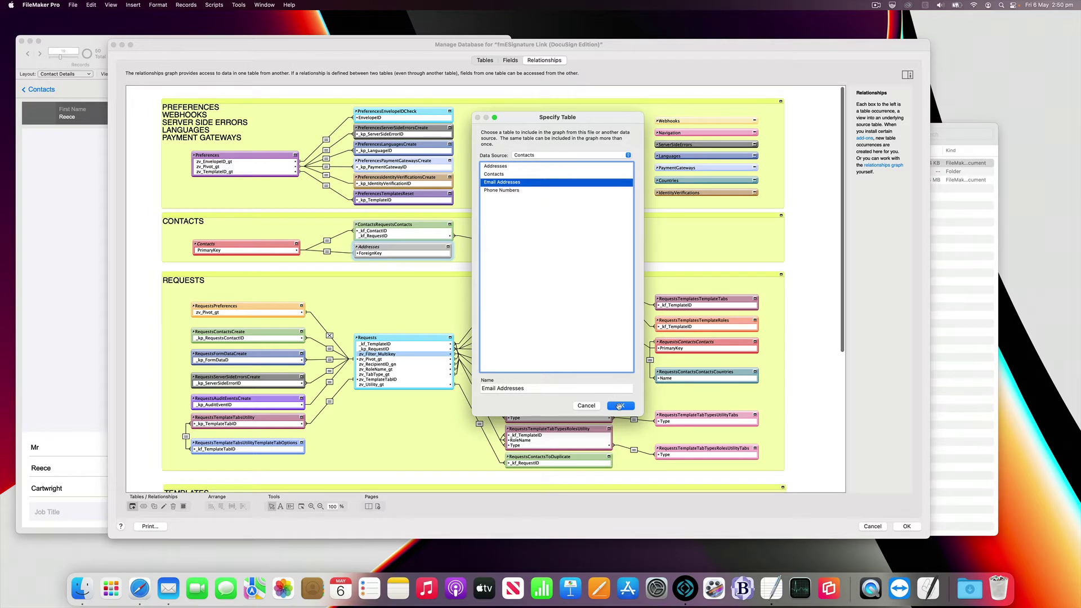
left_click_drag(501, 270, 450, 271)
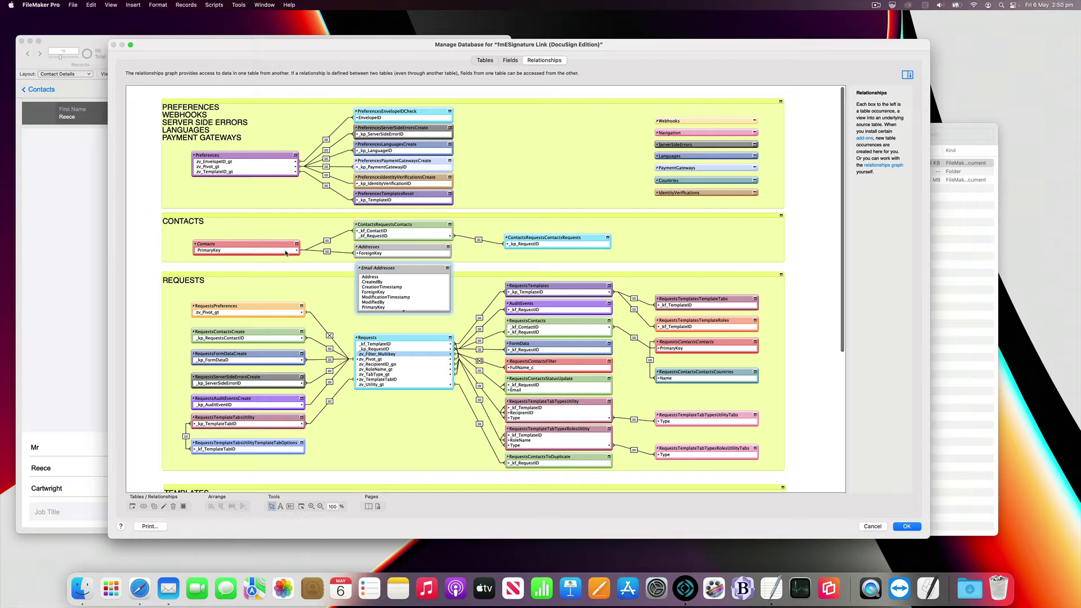
Step: Relate Contacts to Email Addresses by matching PrimaryKey with ForeignKey, and collapse the Email Addresses occurrence to its key field
left_click_drag(285, 253, 385, 308)
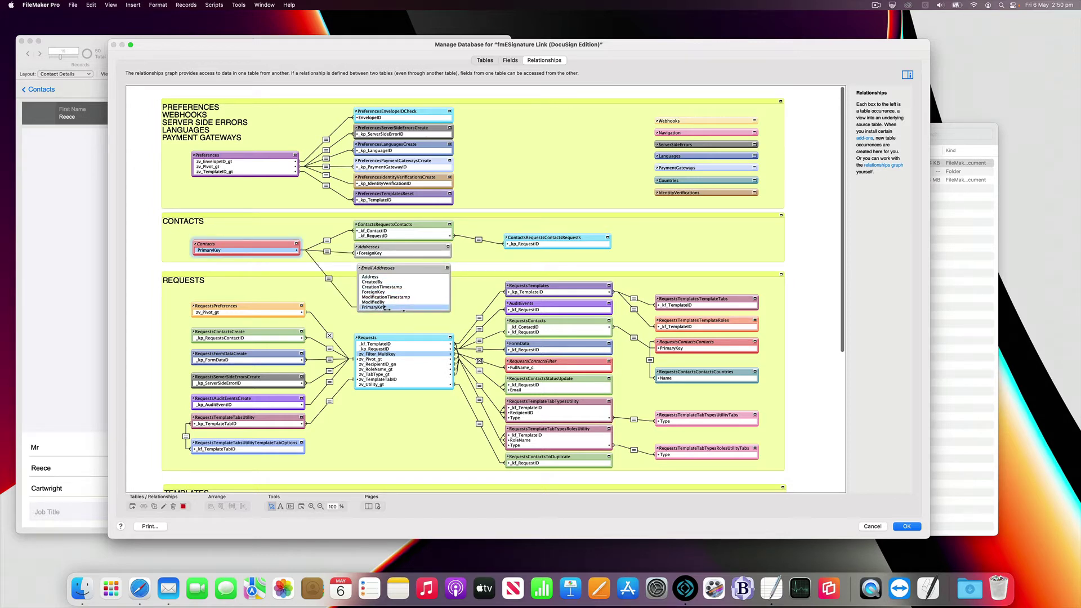
left_click_drag(385, 307, 386, 308)
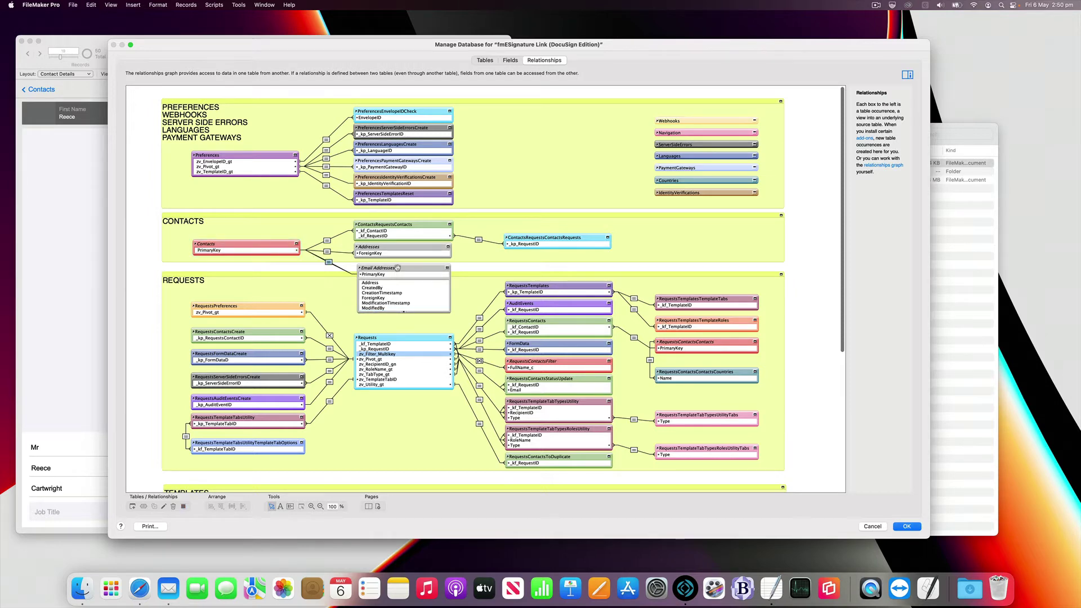
double_click(396, 273)
key("Escape")
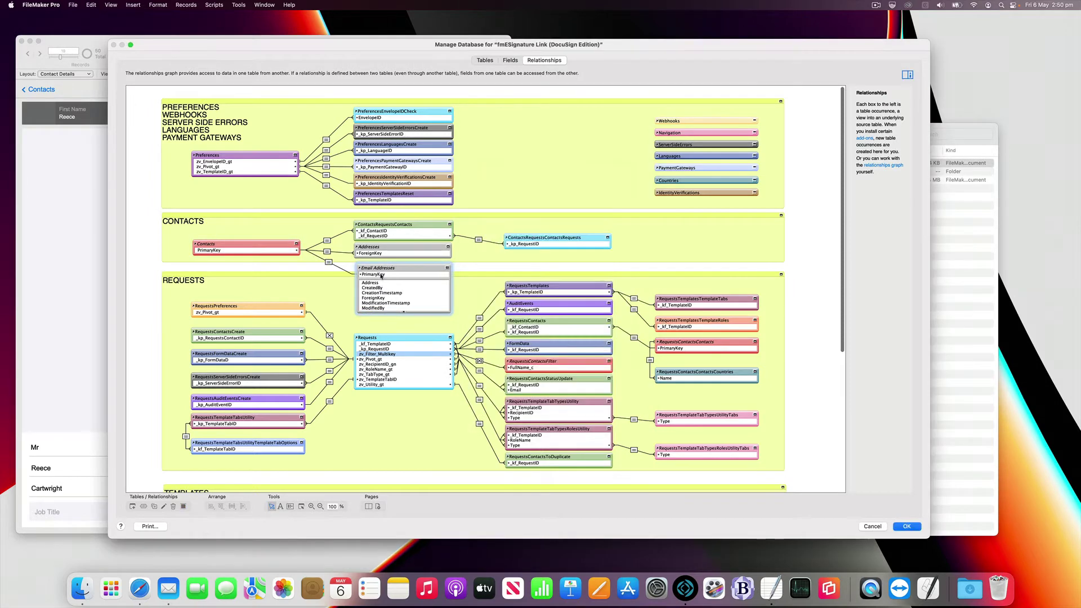
double_click(329, 263)
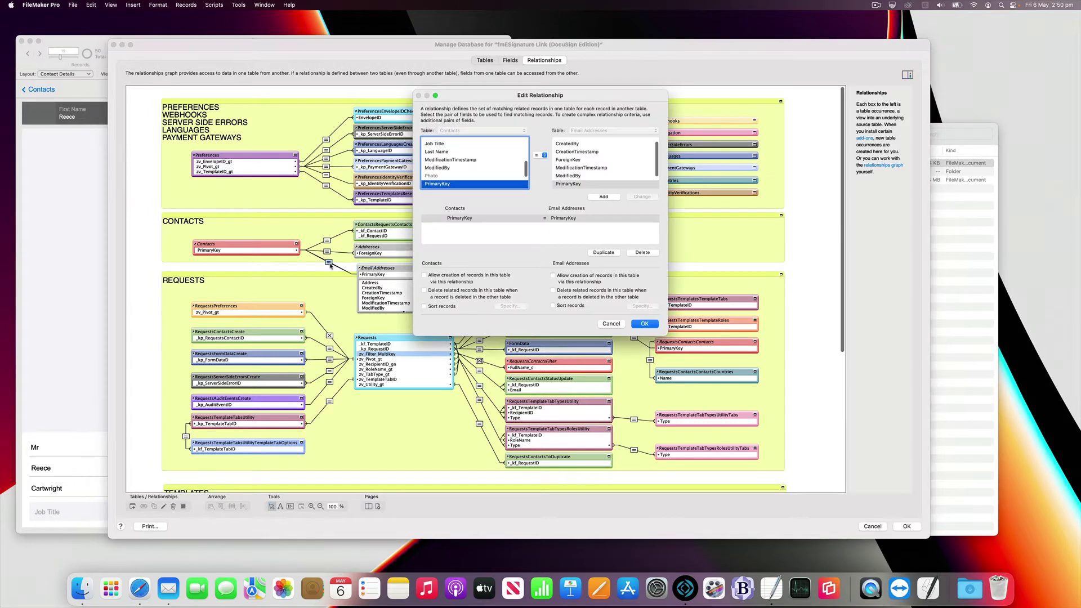
key("Tab")
left_click(568, 160)
left_click(642, 196)
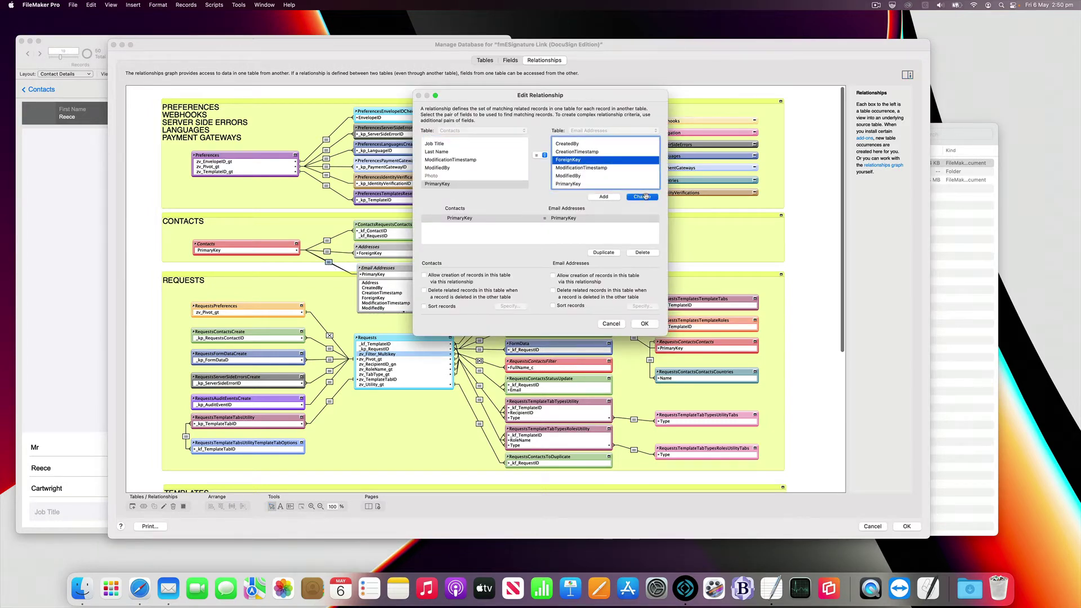
left_click(645, 324)
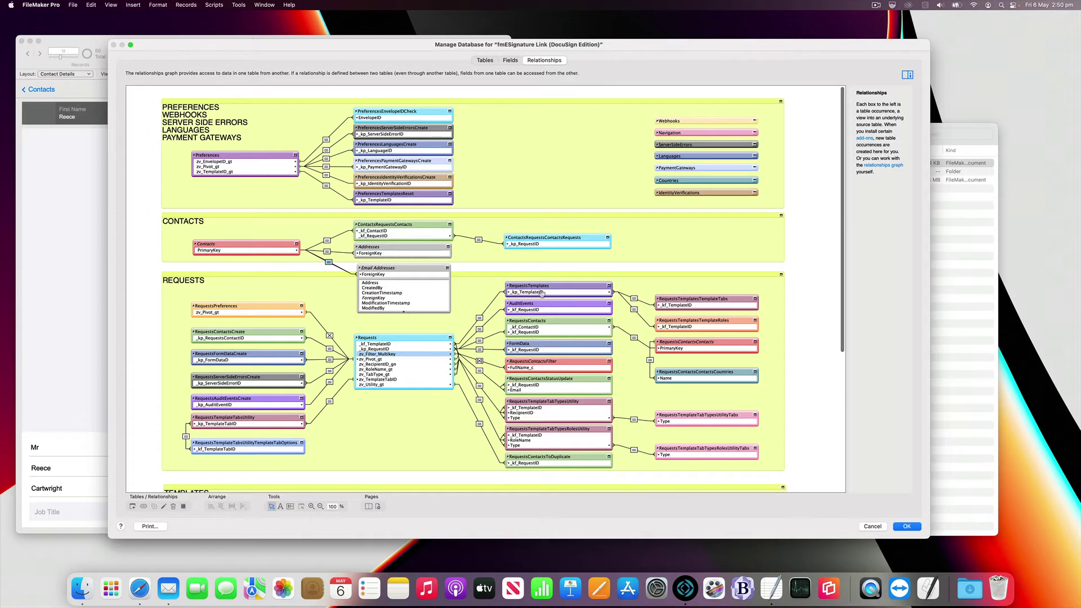
left_click(442, 269)
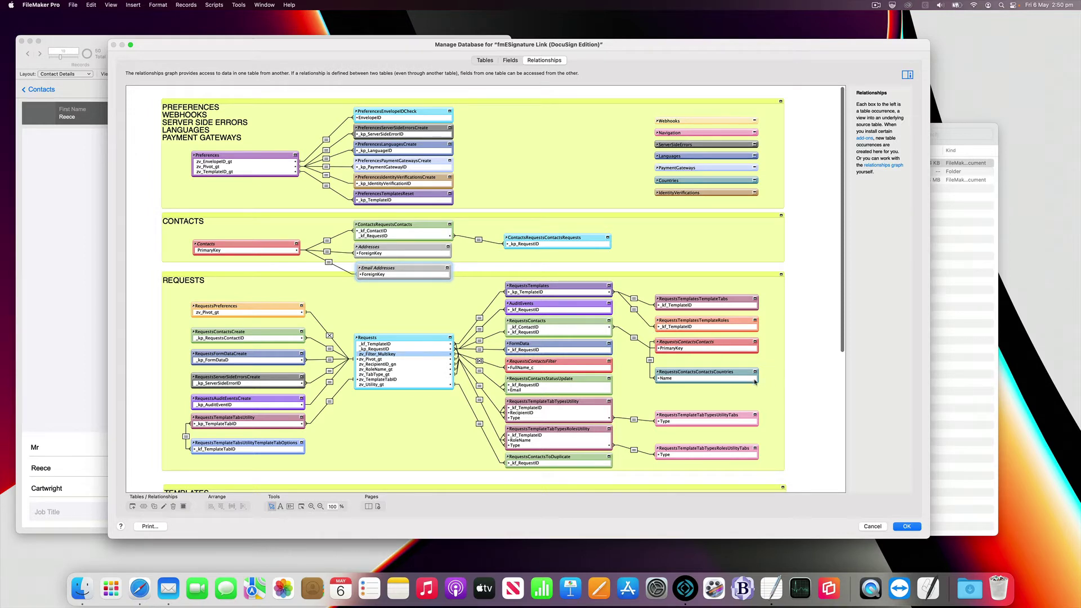
Step: Duplicate the Addresses table occurrence and place the copy to the right of RequestsContactsContacts
left_click_drag(802, 396, 633, 329)
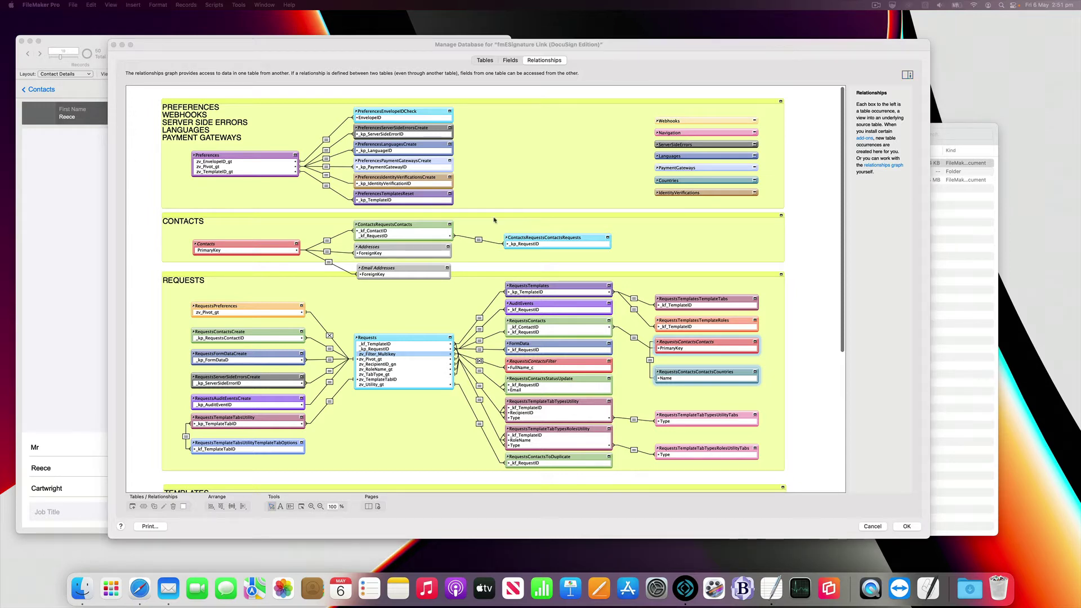
left_click(802, 270)
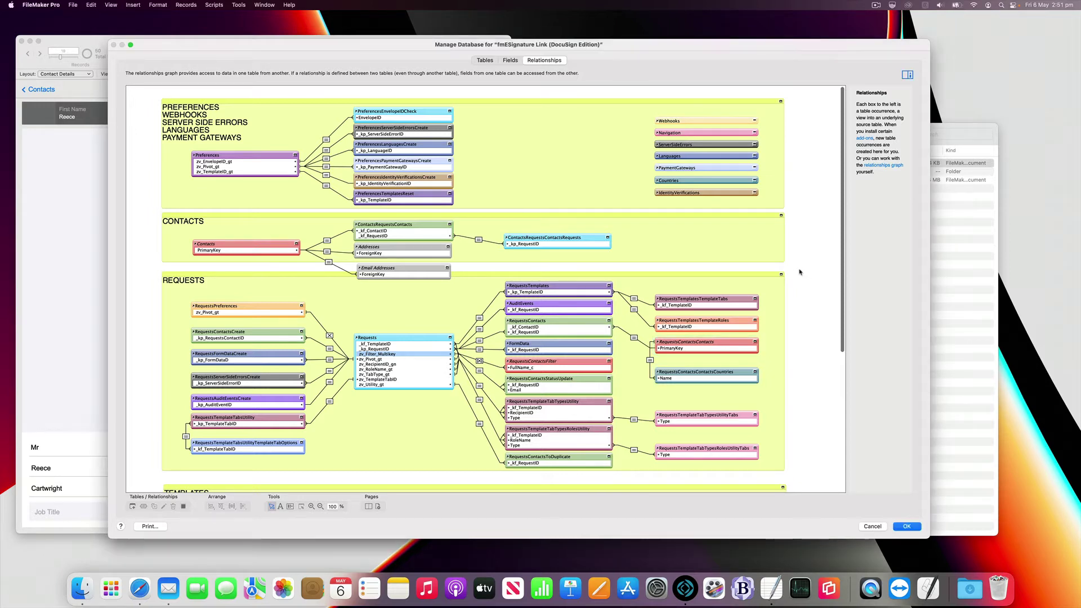
left_click(427, 248)
key("super+d")
left_click_drag(454, 261, 821, 345)
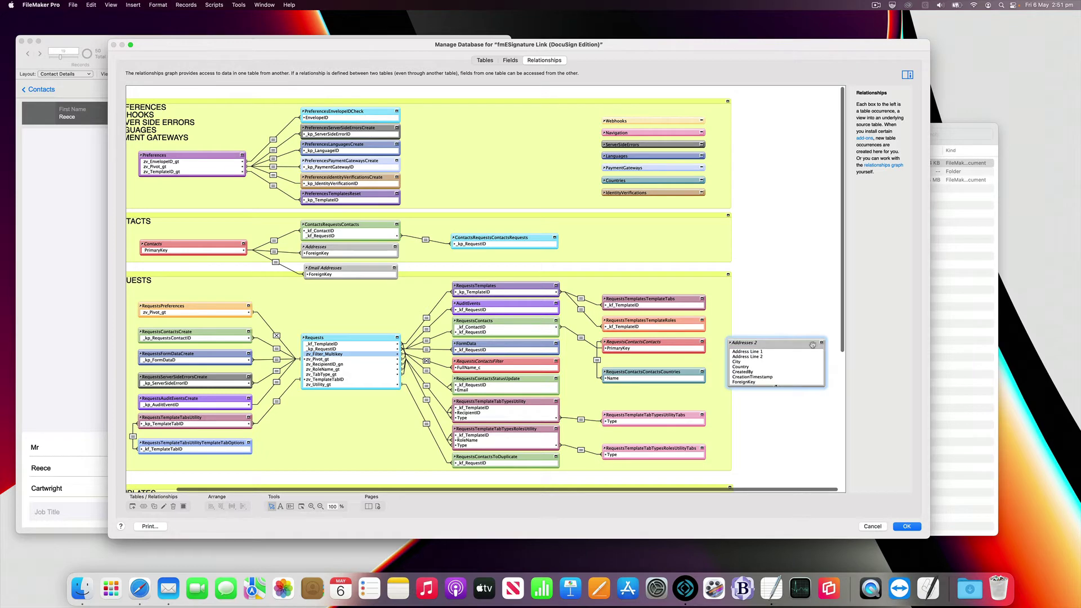
Step: Rename the duplicated Addresses occurrence as RequestsContactsContactsAddresses, following the name of RequestsContactsContacts
left_click(680, 345)
double_click(680, 346)
key("Escape")
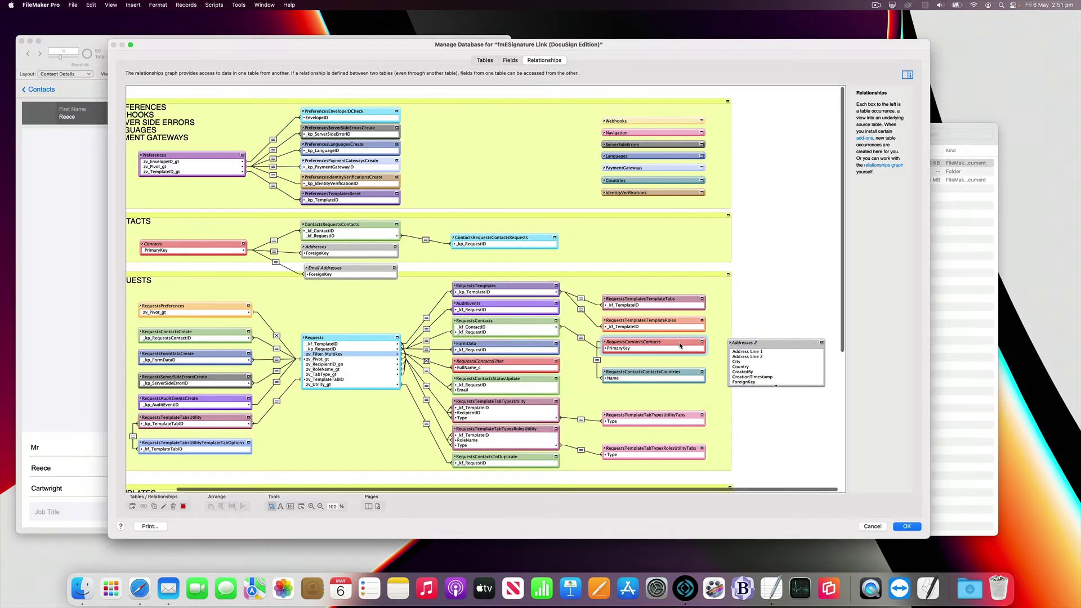
double_click(753, 344)
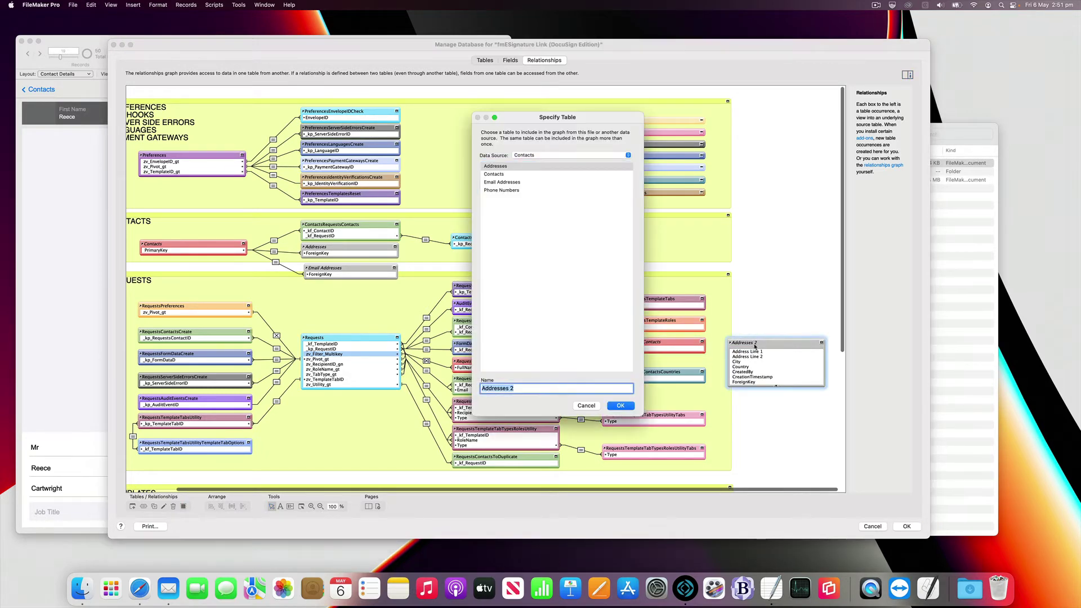
key("Left")
type("RequestsContactsContacts")
key("Return")
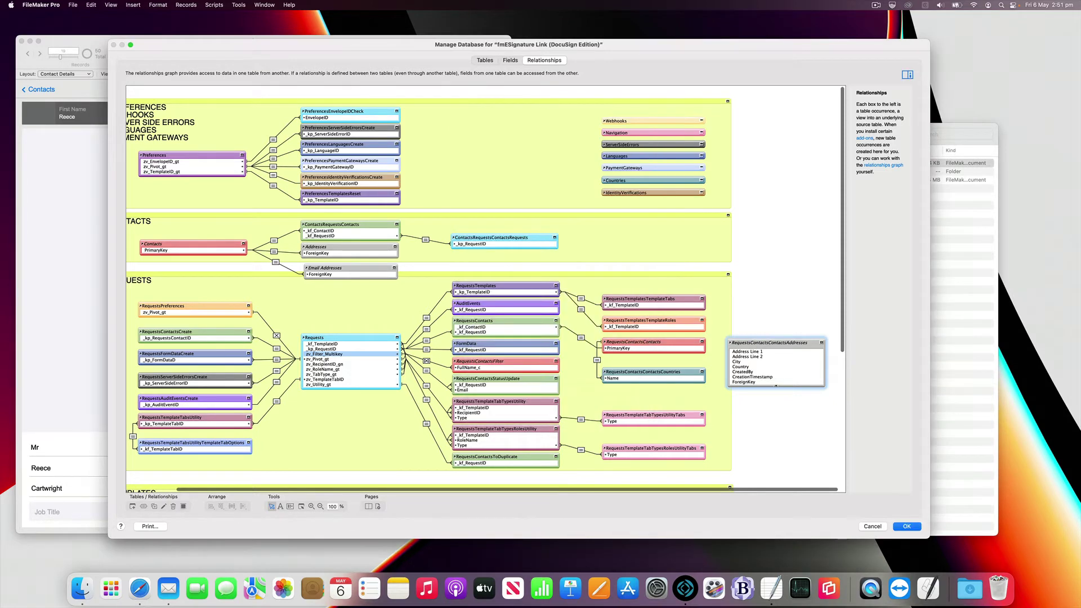
Step: Relate RequestsContactsContacts' PrimaryKey to RequestsContactsContactsAddresses' ForeignKey and collapse the addresses occurrence to its key field
left_click_drag(694, 348, 750, 383)
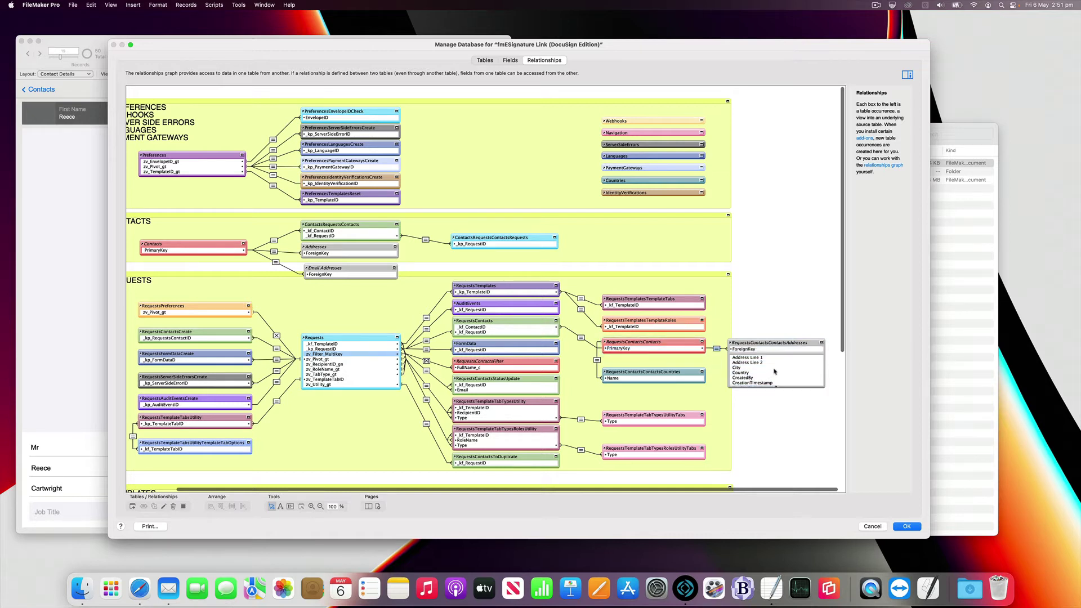
left_click(821, 343)
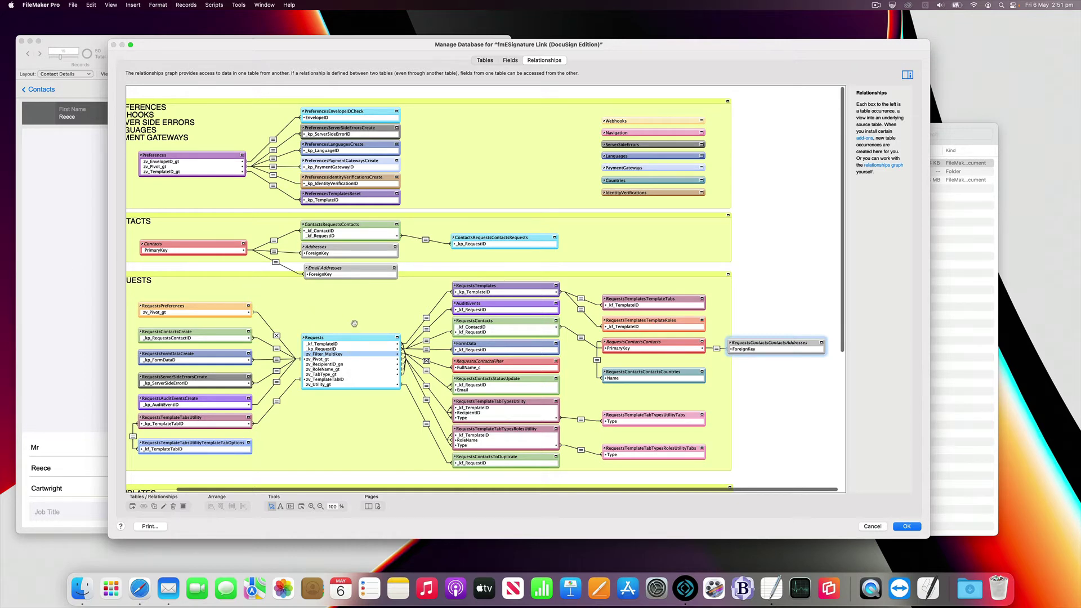
left_click(533, 363)
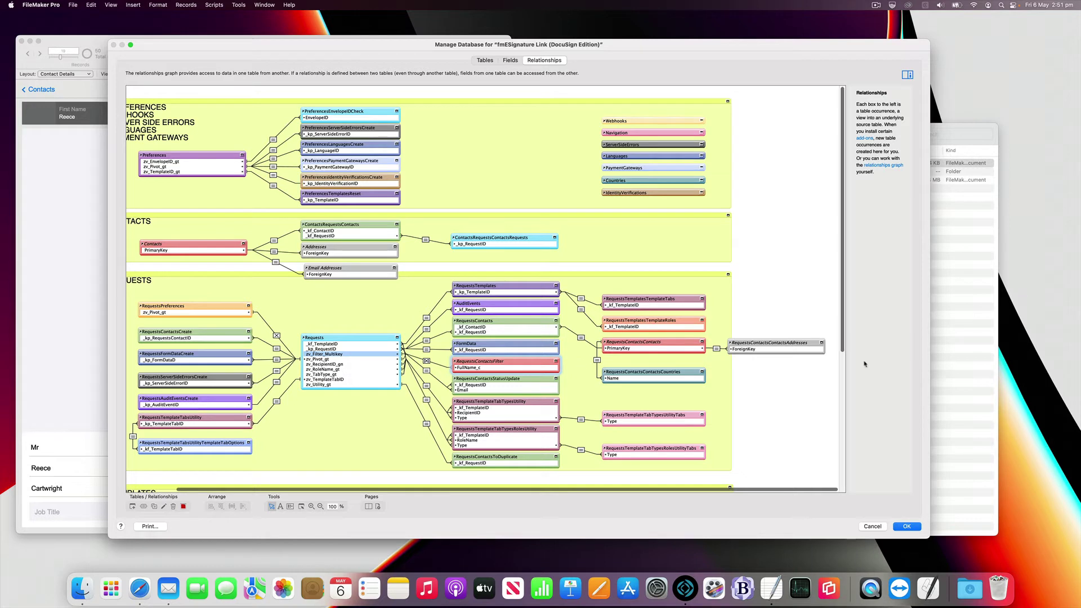
Step: Unlink RequestsContactsContactsCountries from RequestsContactsContacts and relate its Name field to Country in RequestsContactsContactsAddresses instead
left_click(598, 362)
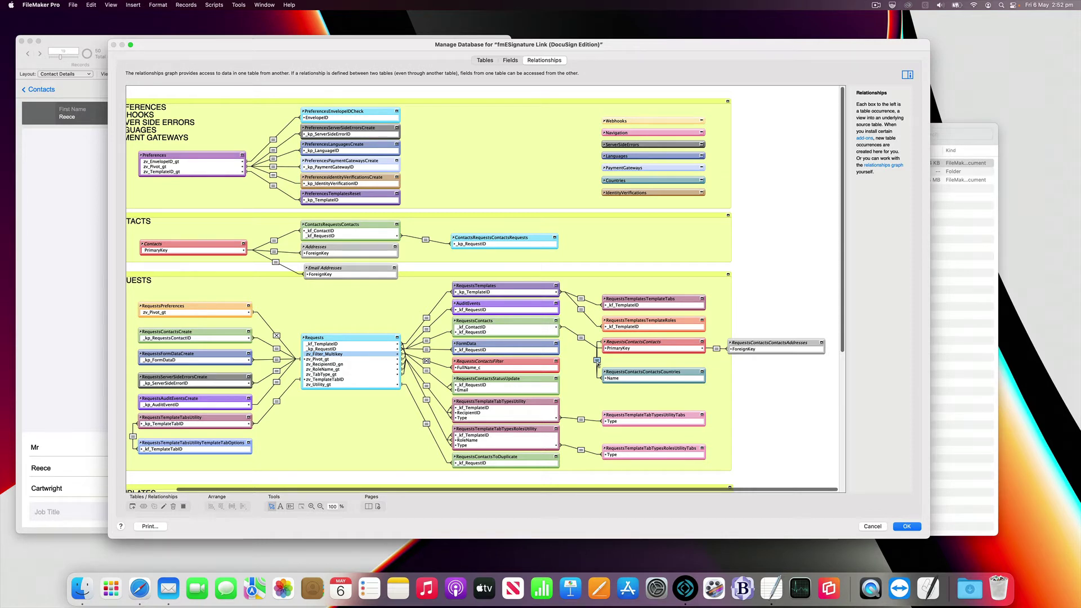
key("Delete")
left_click(703, 372)
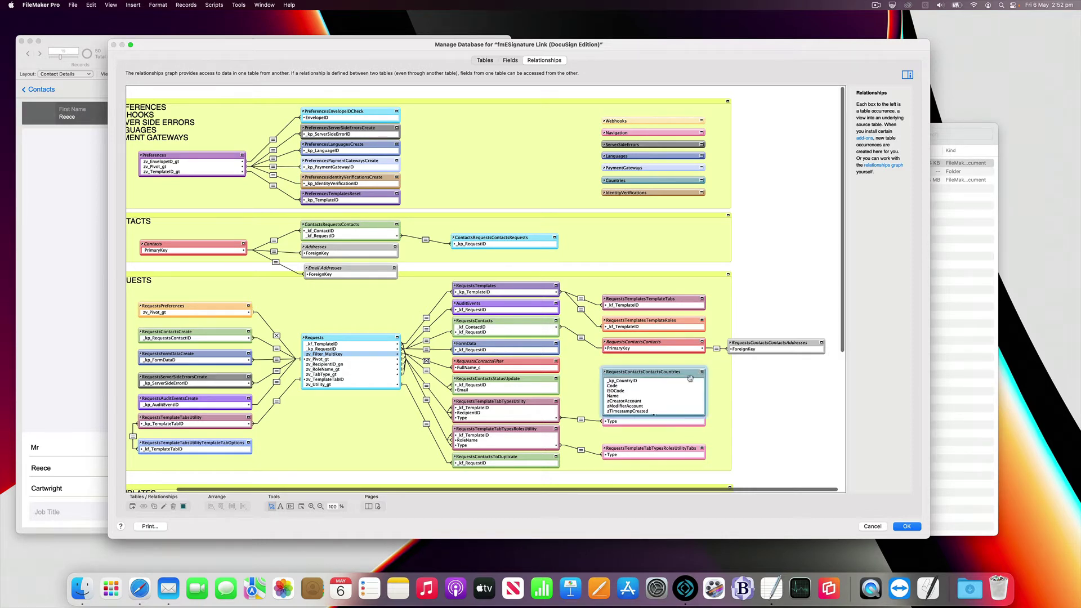
left_click_drag(619, 396, 743, 350)
double_click(716, 364)
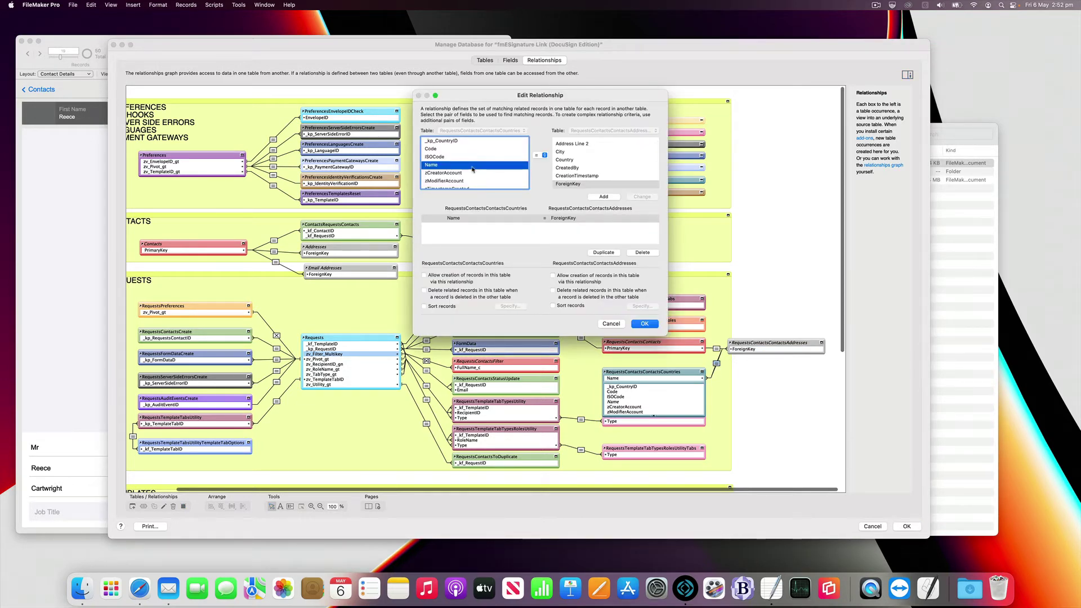
left_click(564, 159)
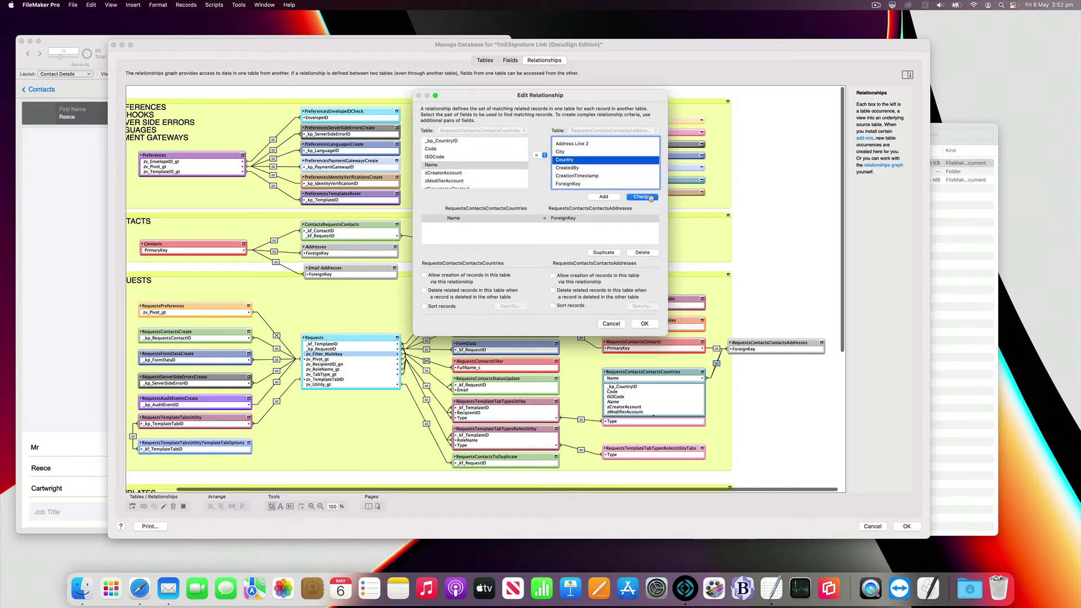
left_click(646, 197)
left_click(647, 324)
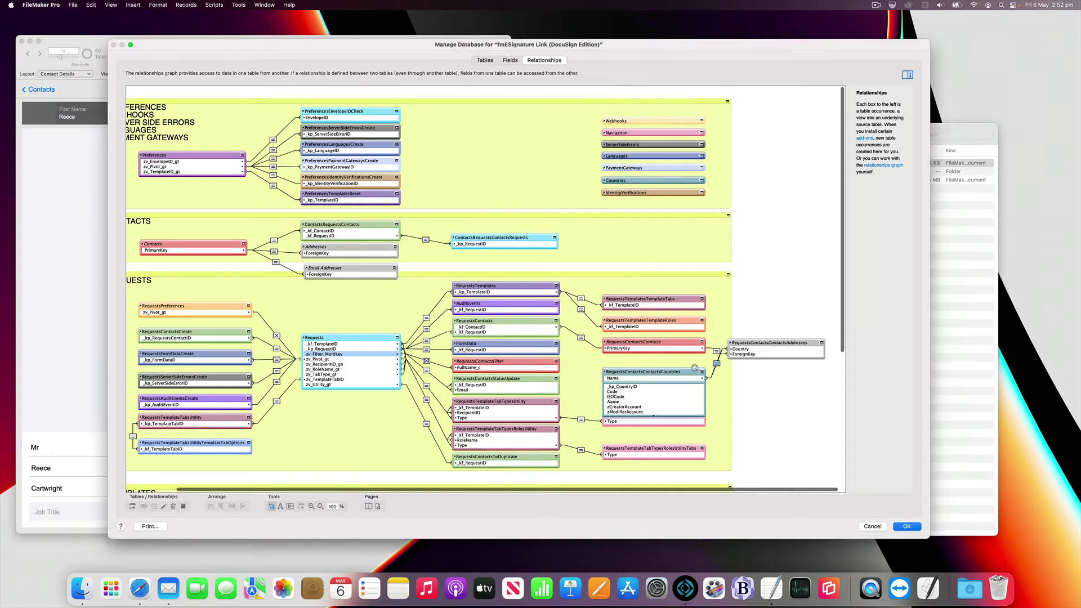
Step: Collapse RequestsContactsContactsCountries, shift it down, and place RequestsContactsContactsAddresses between it and RequestsContactsContacts
left_click(702, 372)
left_click_drag(692, 372, 692, 385)
left_click_drag(773, 343, 647, 360)
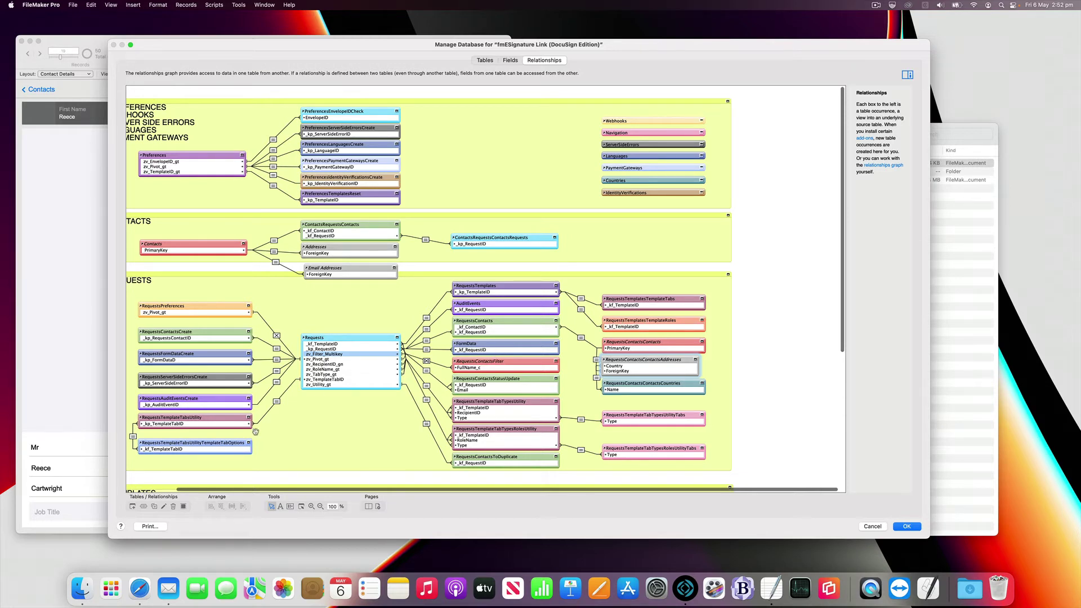
Step: Add a Phone Numbers table occurrence from the Contacts data source and place it below RequestsContactsContactsCountries at a matching width
left_click(133, 506)
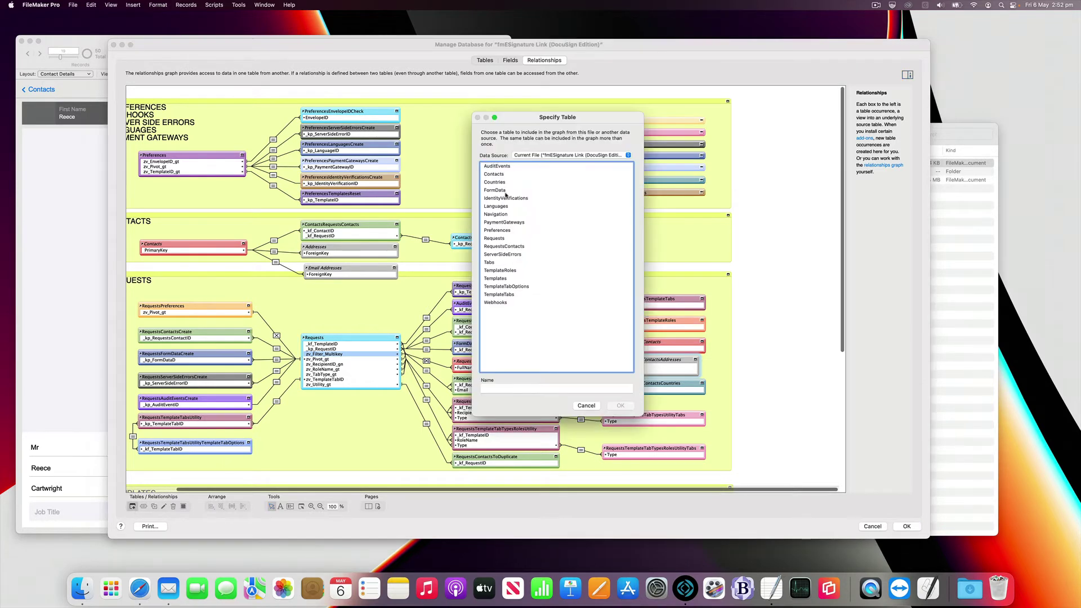
left_click(543, 156)
left_click(541, 170)
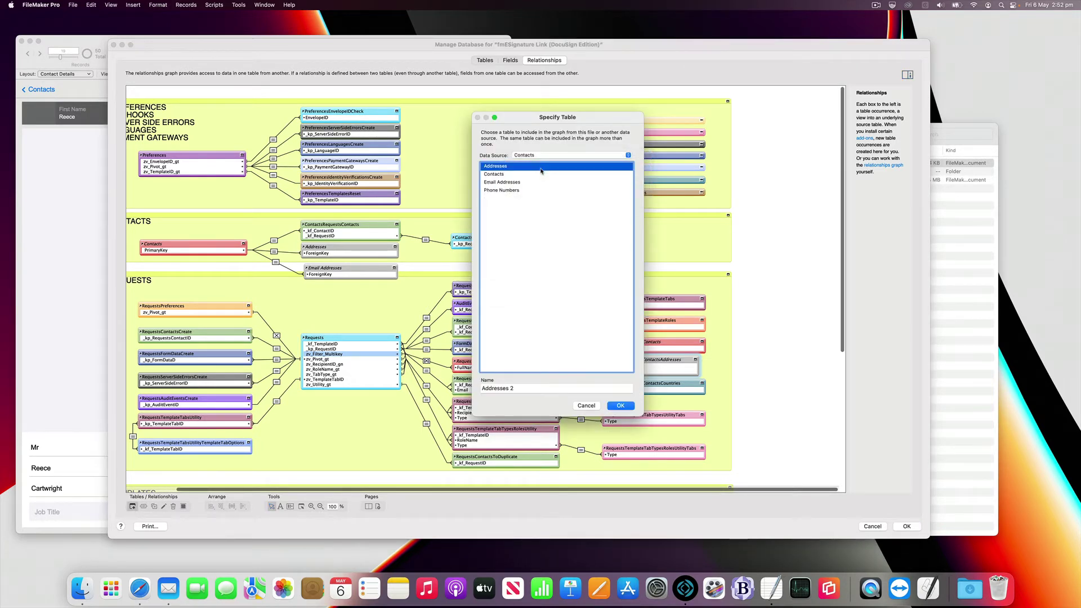
left_click(508, 175)
left_click(508, 191)
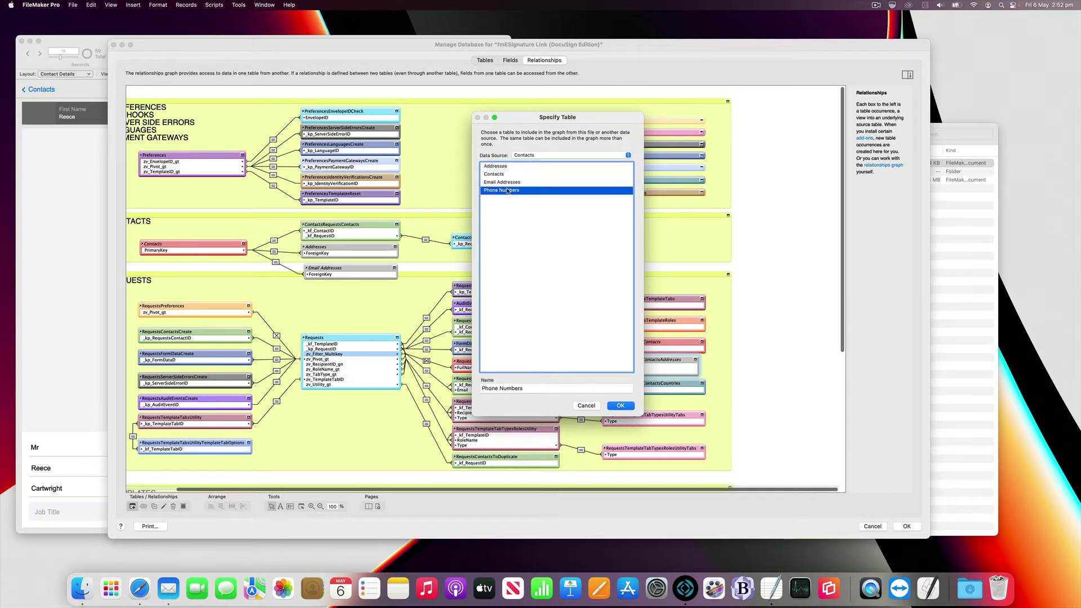
left_click(620, 405)
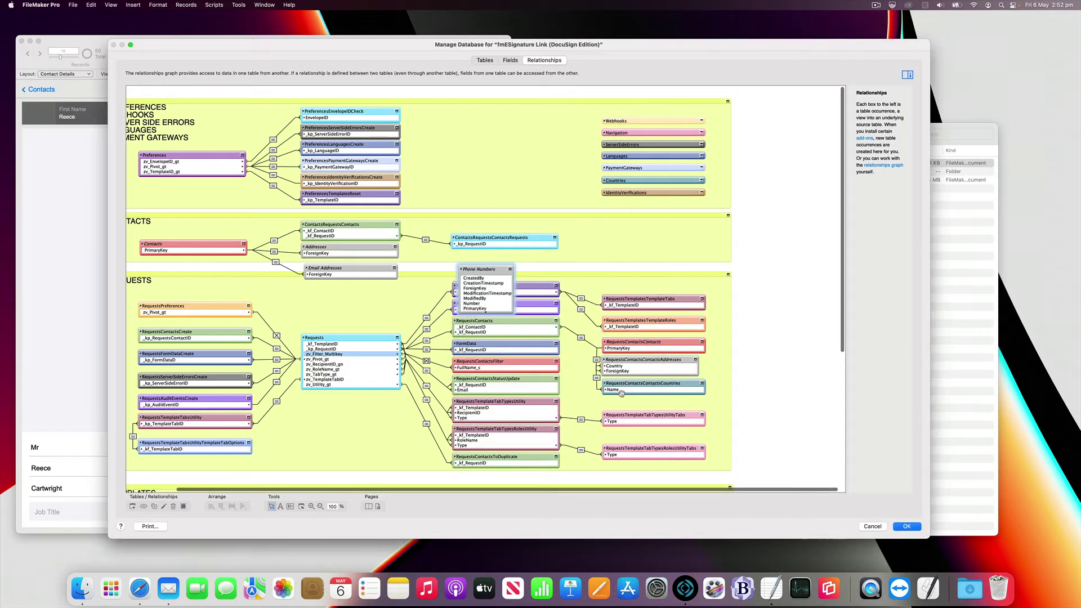
left_click_drag(490, 271, 659, 400)
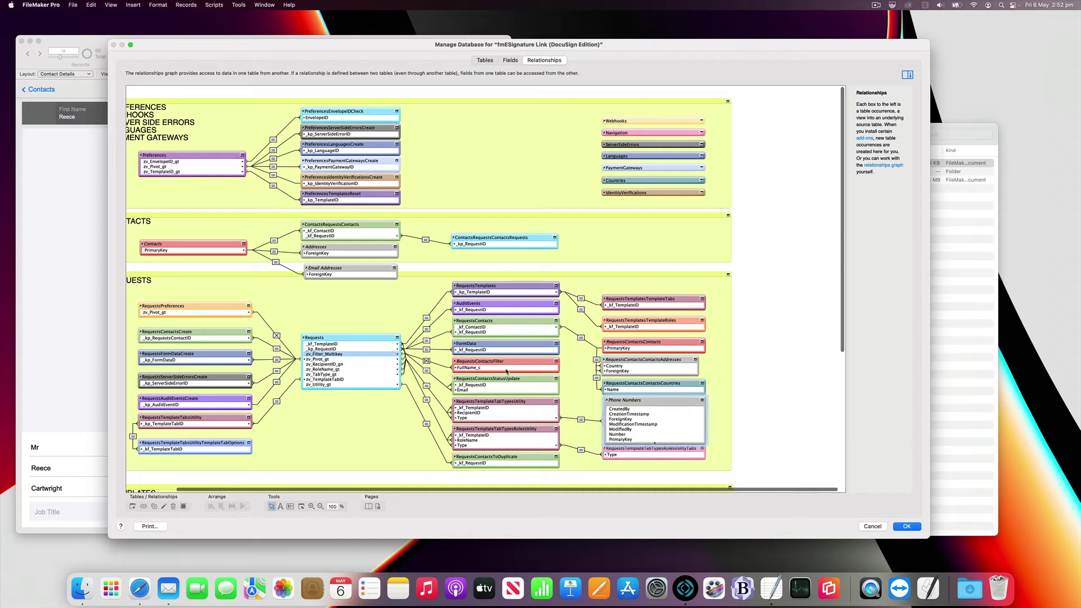
Step: Relate RequestsContactsFilter to the Phone Numbers occurrence, matching PrimaryKey to ForeignKey
left_click_drag(502, 369, 577, 385)
left_click_drag(623, 411, 624, 411)
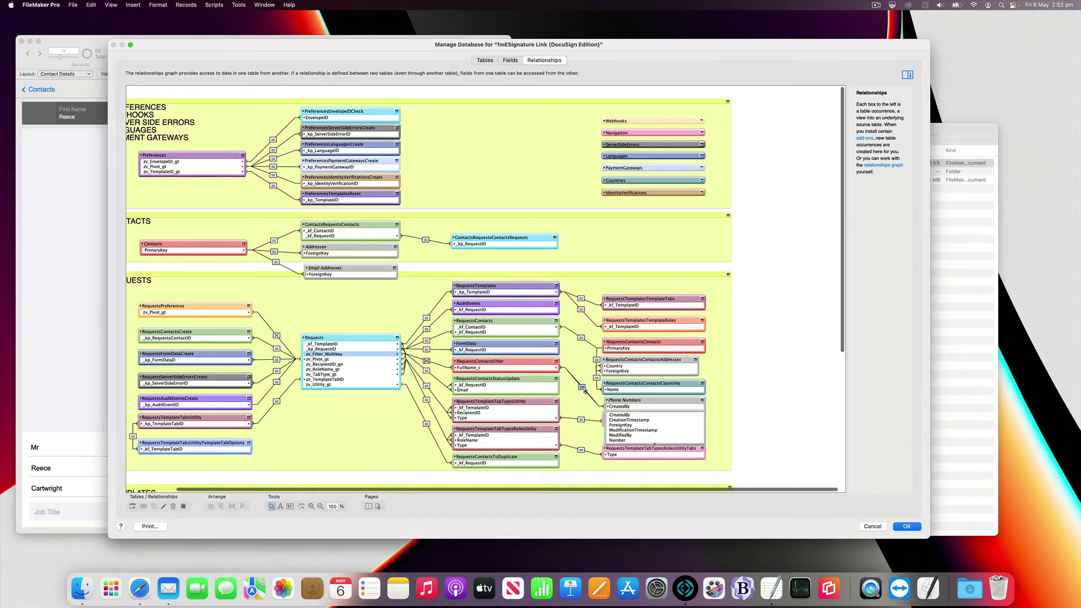
double_click(583, 388)
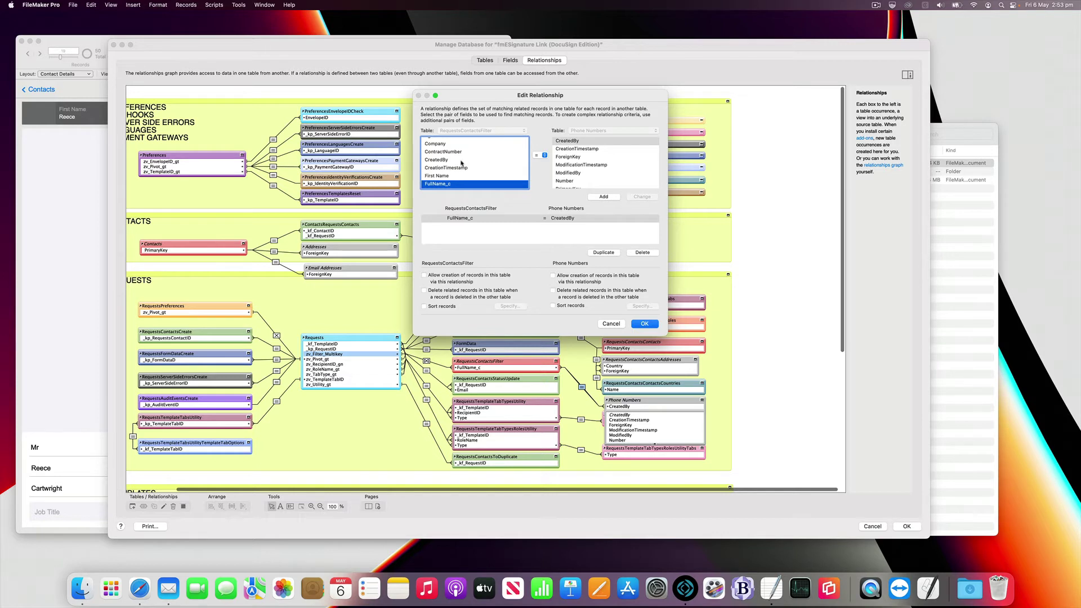
scroll(461, 163, "down", 5)
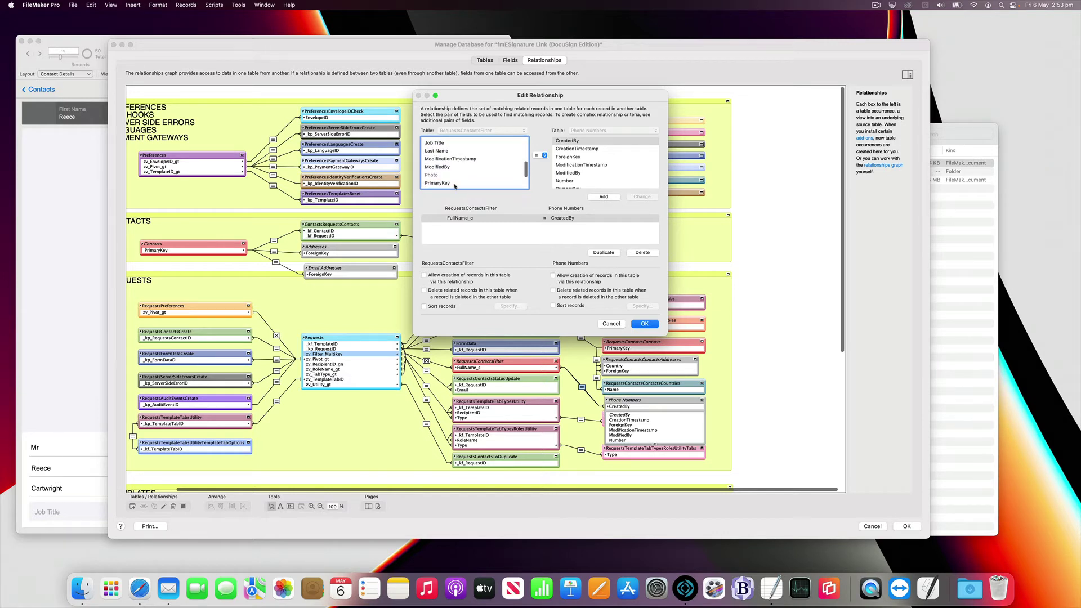
left_click(454, 184)
scroll(583, 169, "down", 2)
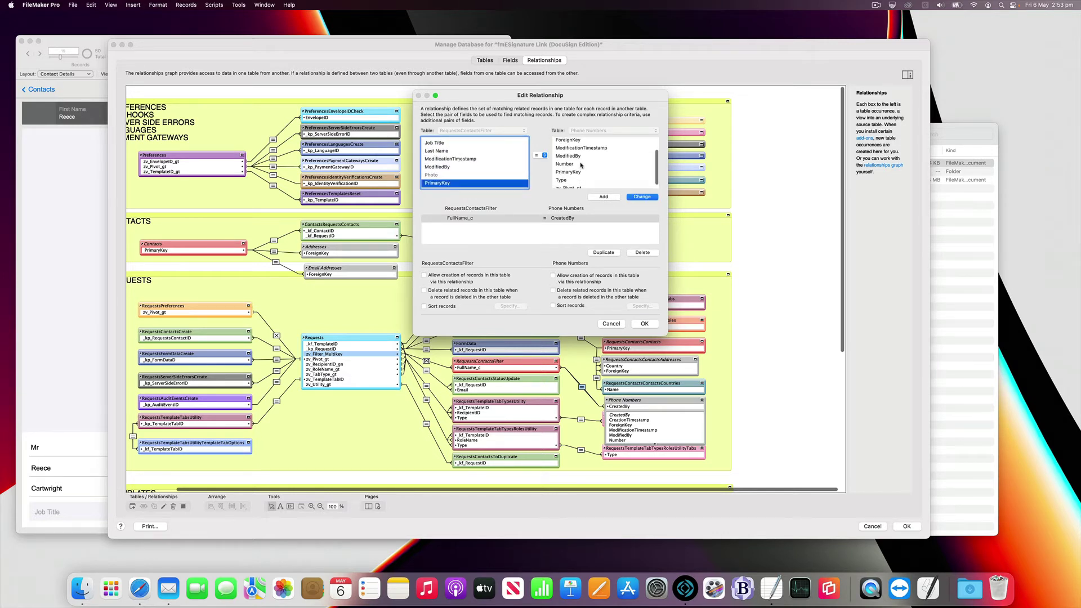
left_click(580, 140)
left_click(642, 196)
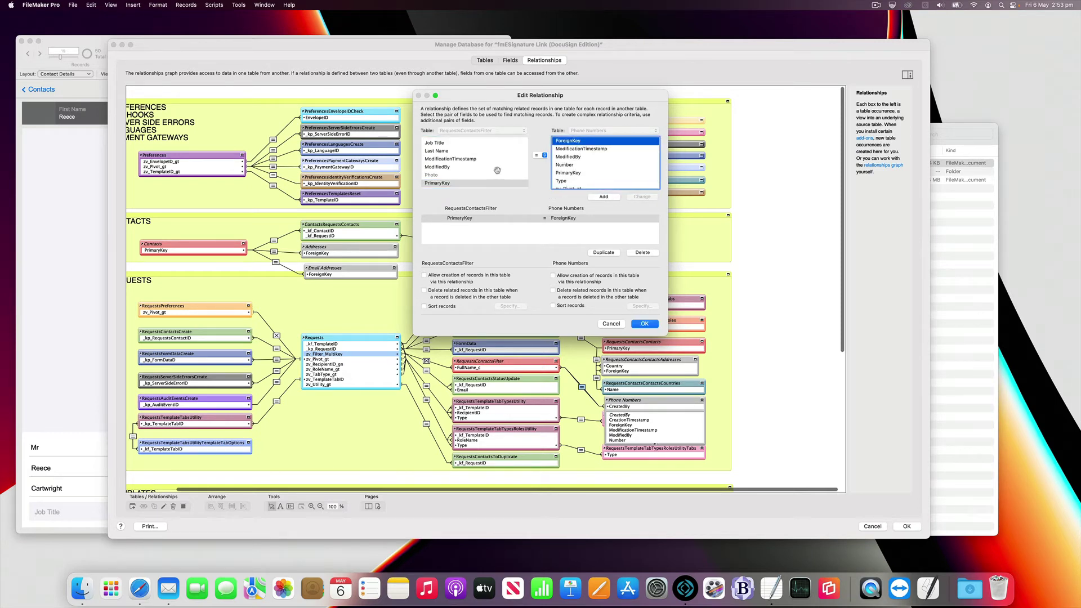
Step: Add a second criterion to the relationship matching _kz_Mobile_c in RequestsContactsFilter to Type in Phone Numbers
scroll(498, 170, "up", 15)
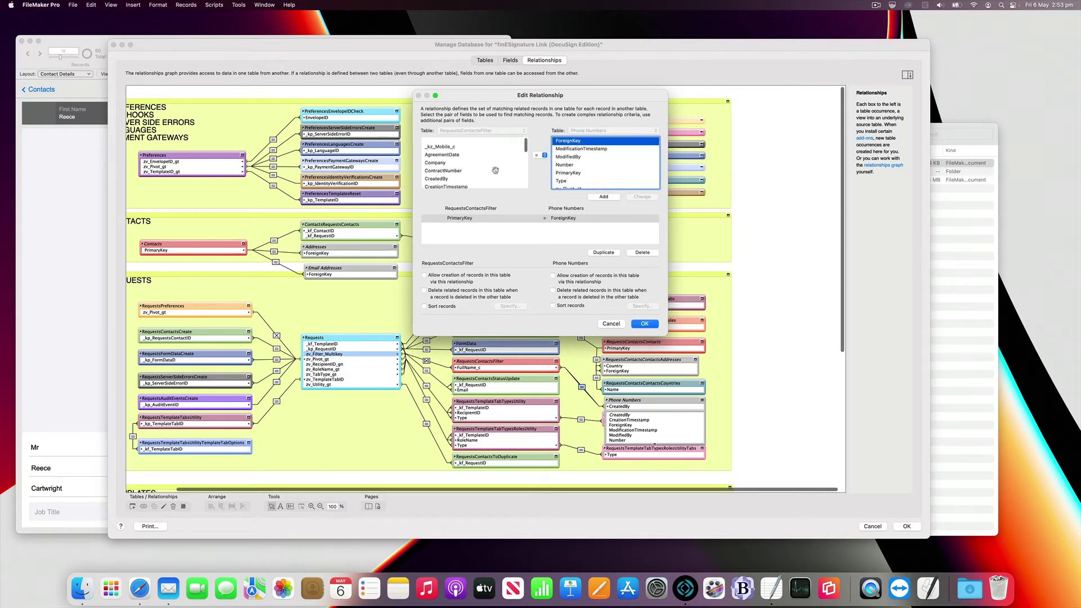
left_click(461, 142)
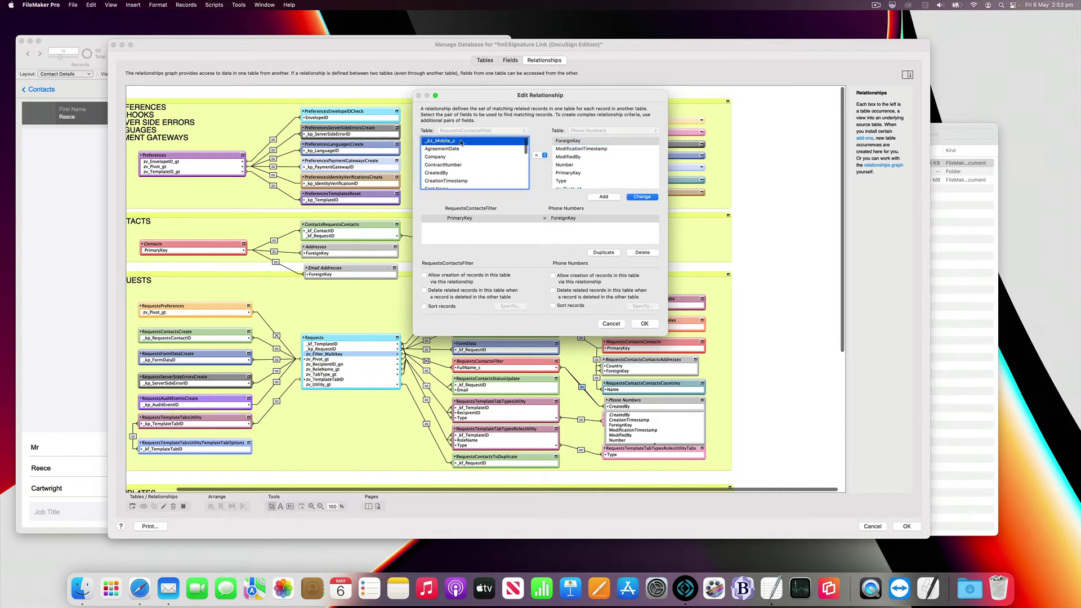
left_click(572, 182)
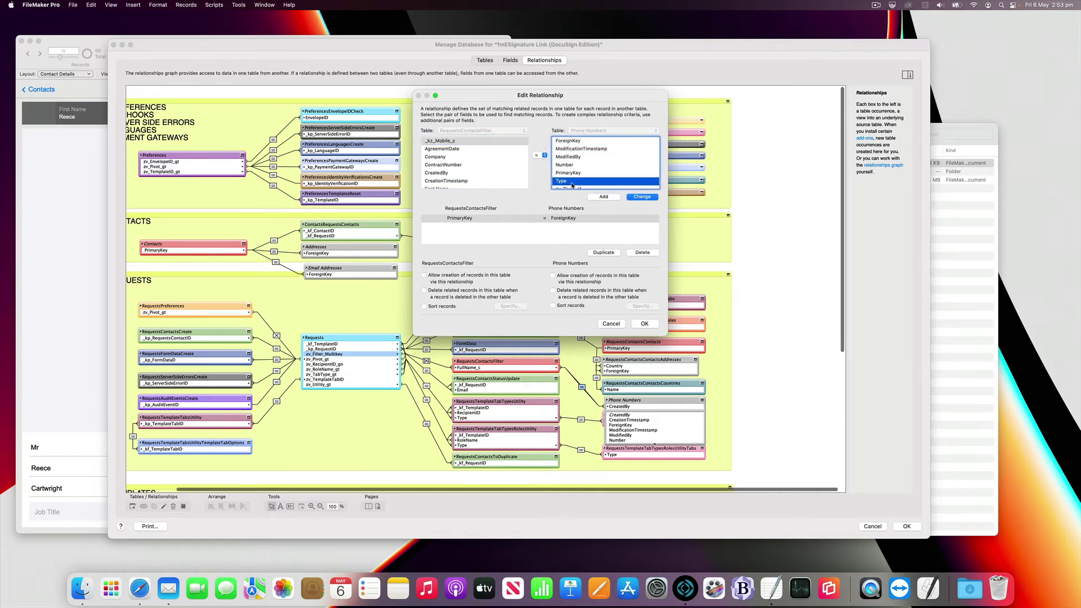
left_click(607, 198)
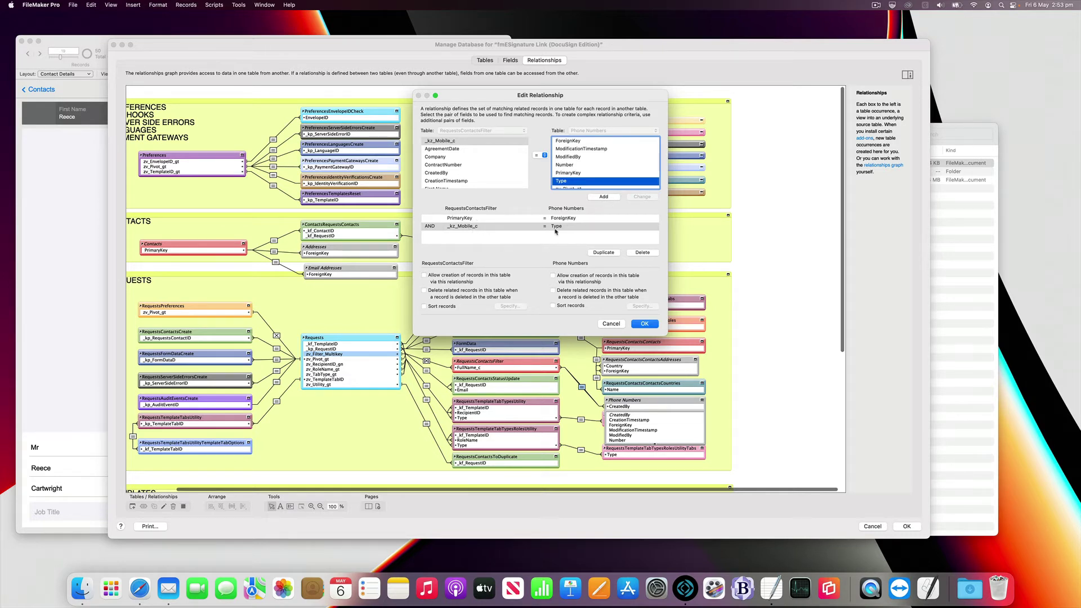
left_click(645, 324)
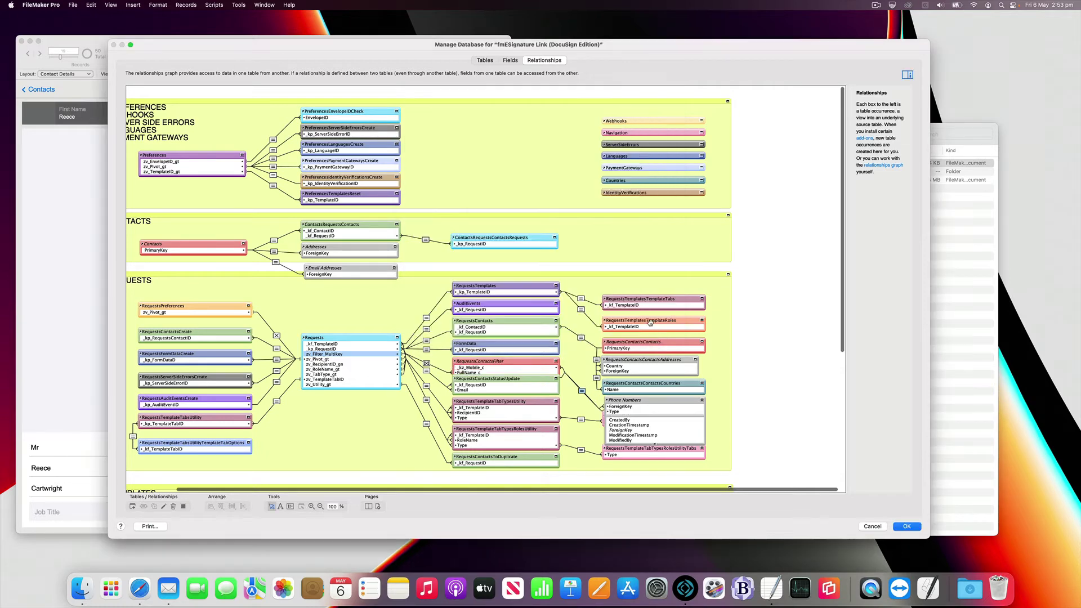
Step: Rename the Phone Numbers occurrence as RequestsContactsFilterMobilePhone, reusing the RequestsContactsFilter name as its prefix
double_click(520, 364)
key("super+c")
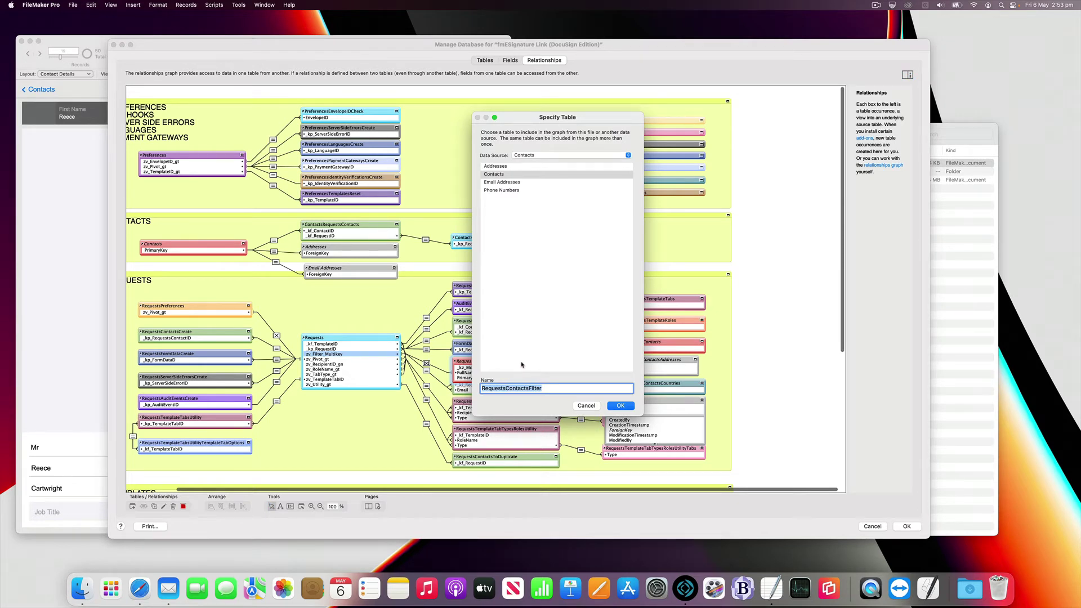
key("Return")
double_click(626, 400)
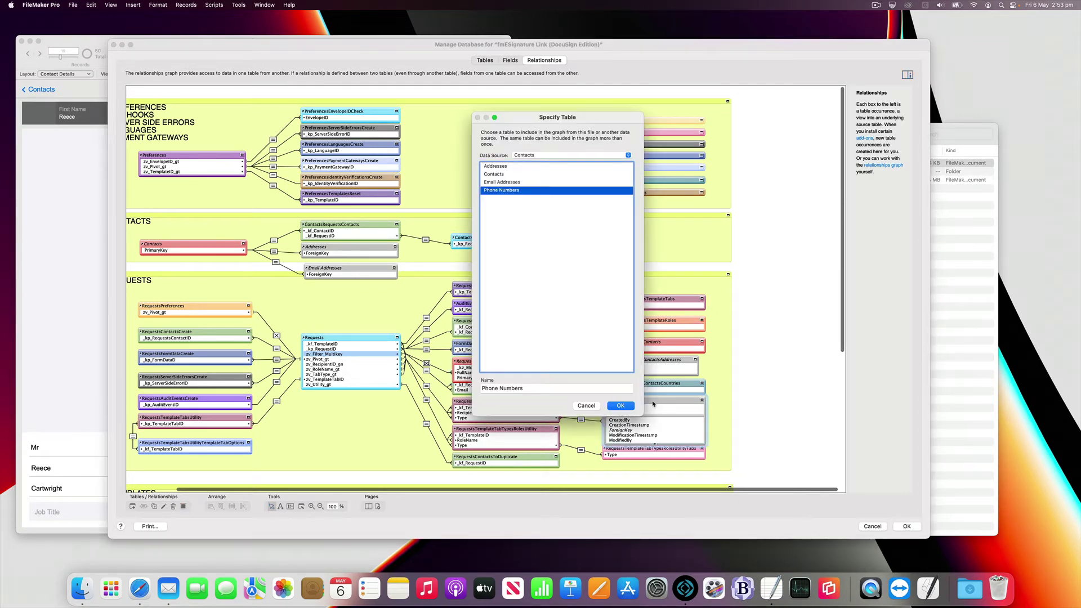
key("Left")
key("super+v")
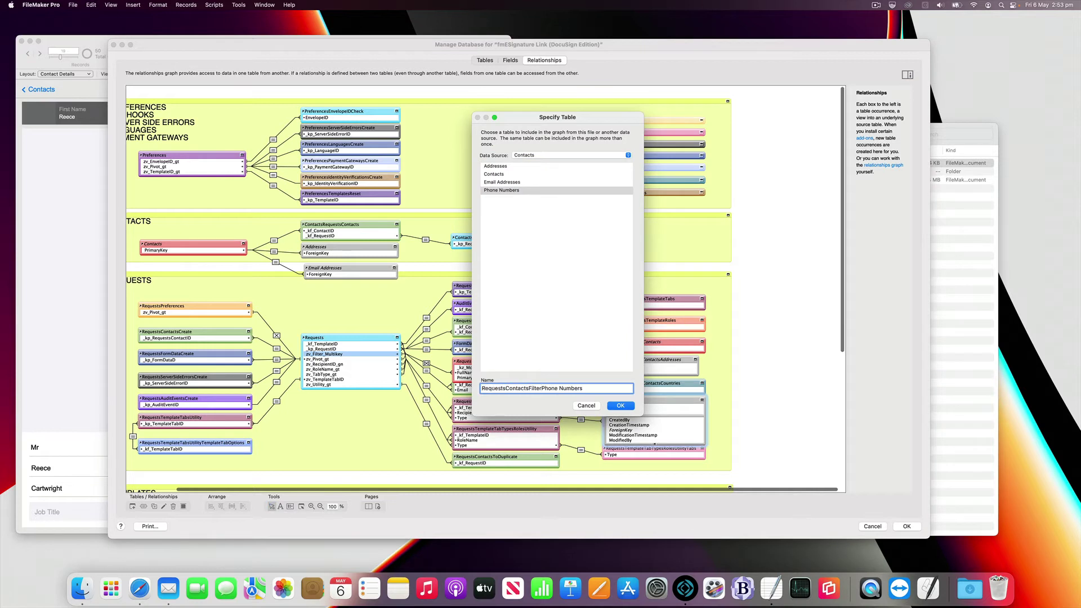
type("Mobile")
double_click(590, 388)
key("BackSpace")
key("BackSpace")
key("Return")
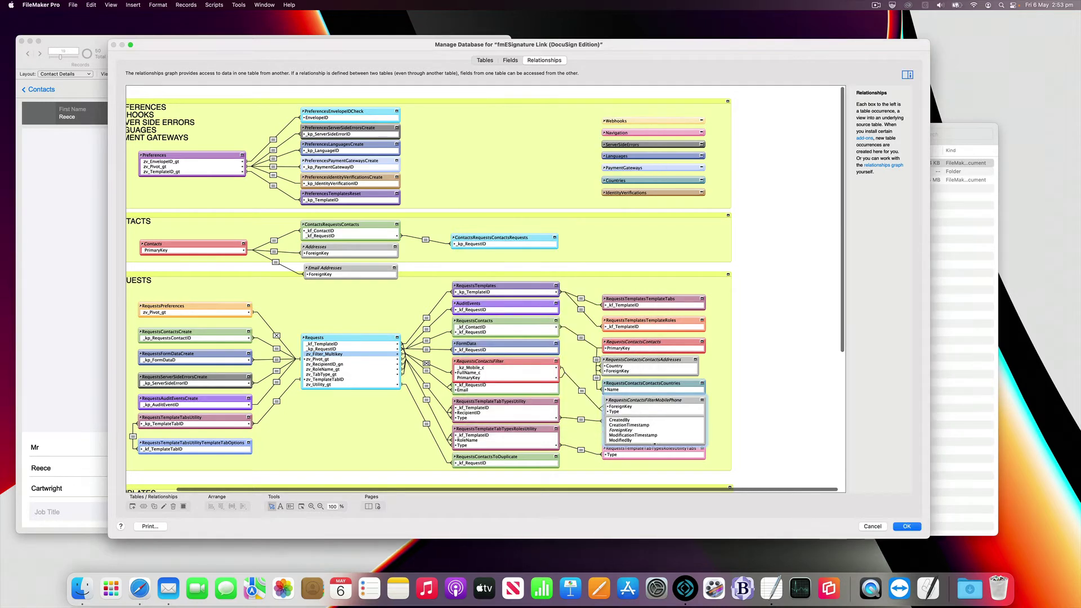
Step: Collapse RequestsContactsFilterMobilePhone to its key fields, nudge the overlapped occurrence beneath it down, and save the database changes
left_click(702, 401)
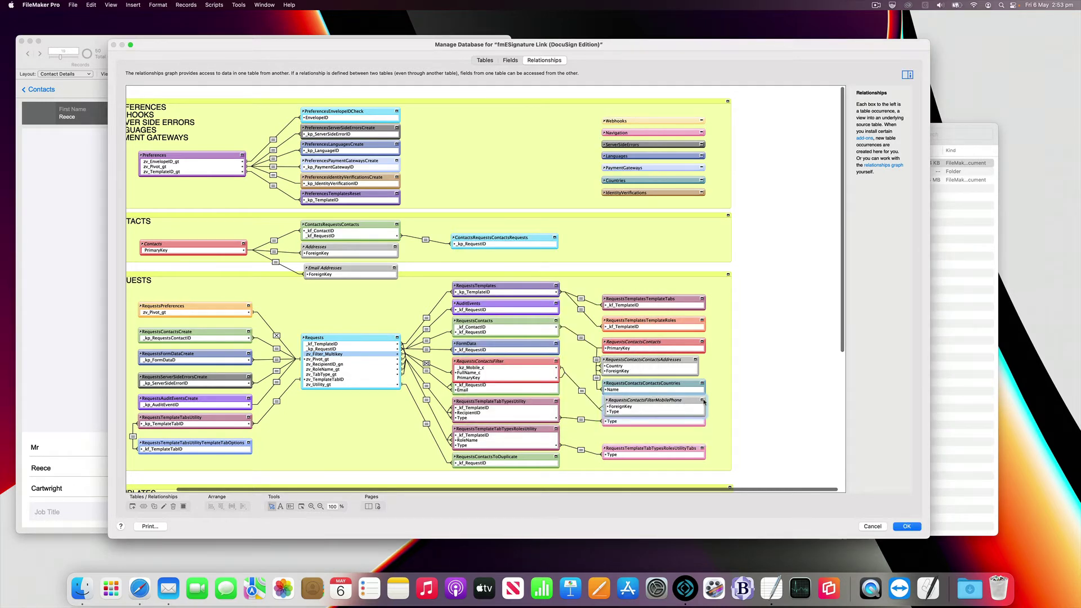
left_click_drag(669, 417, 671, 428)
left_click(906, 527)
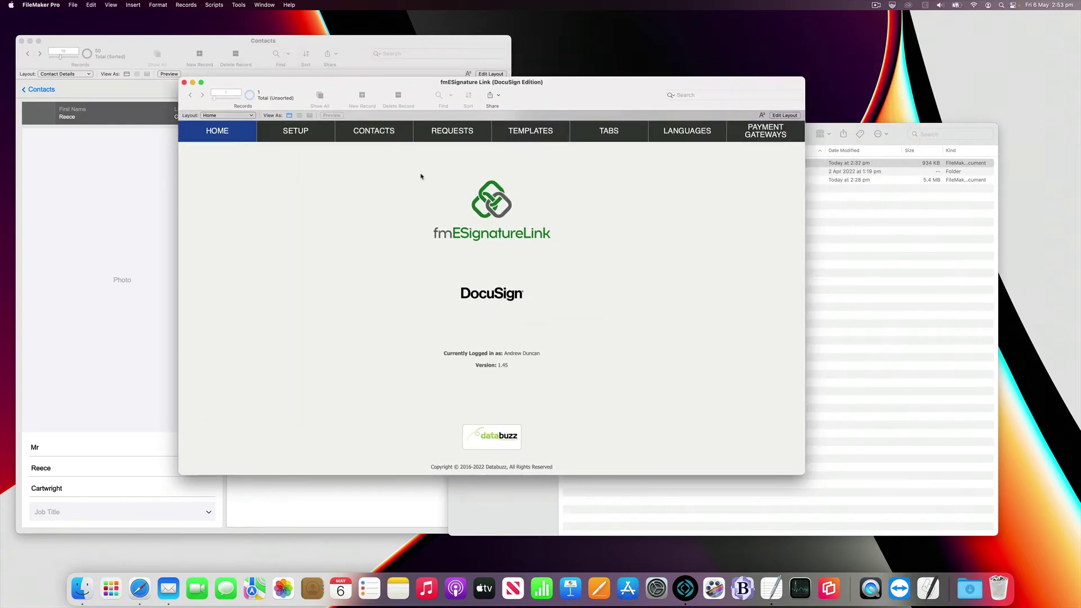
Step: Compare the Contacts list in fmESignature Link with the contact list in the Contacts file
left_click(376, 135)
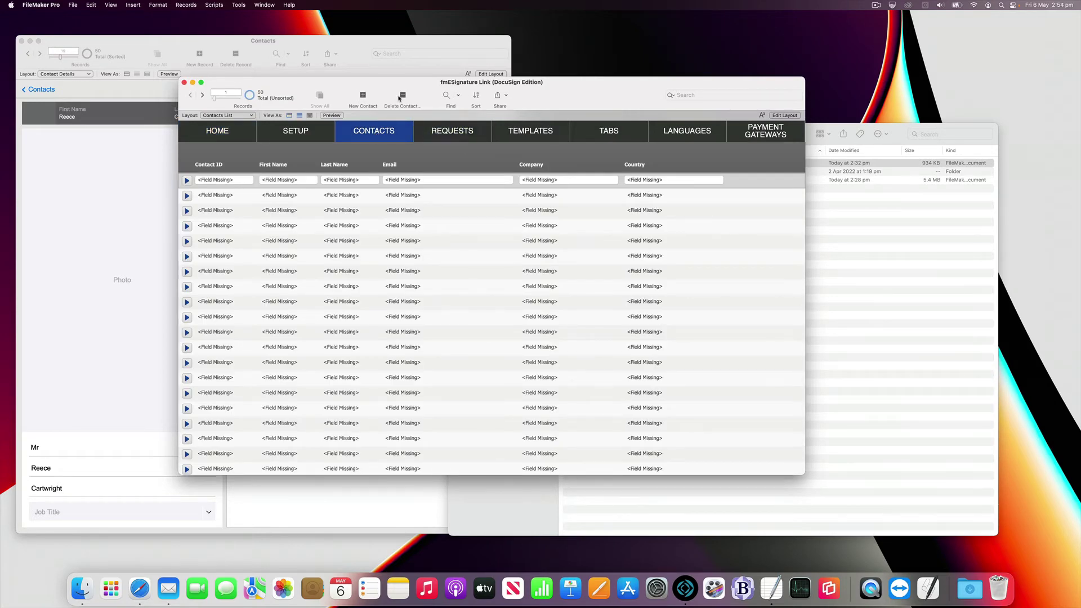
left_click_drag(377, 90, 503, 69)
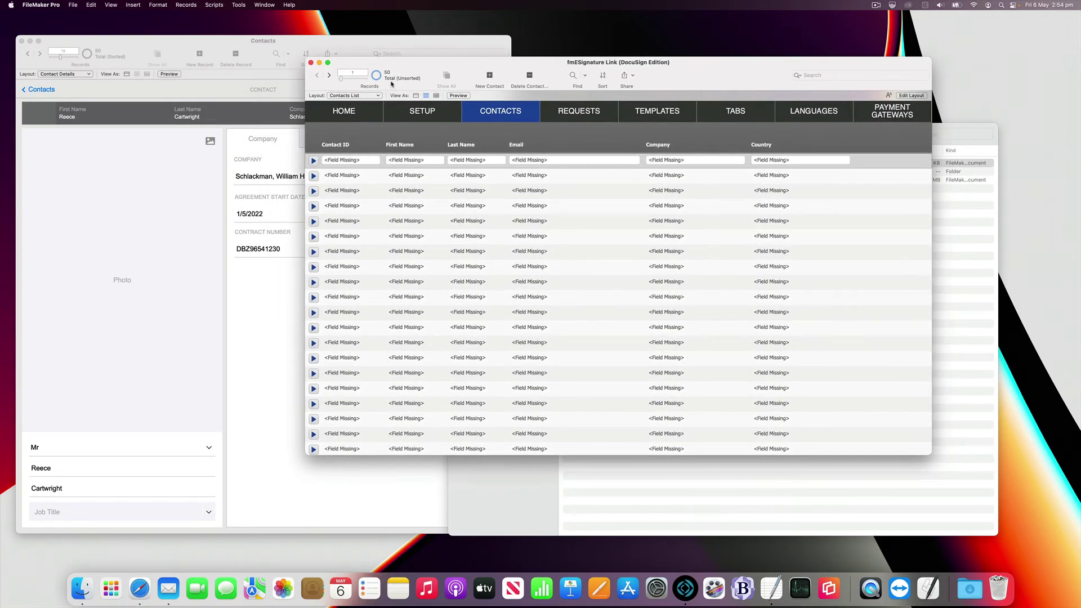
left_click(153, 48)
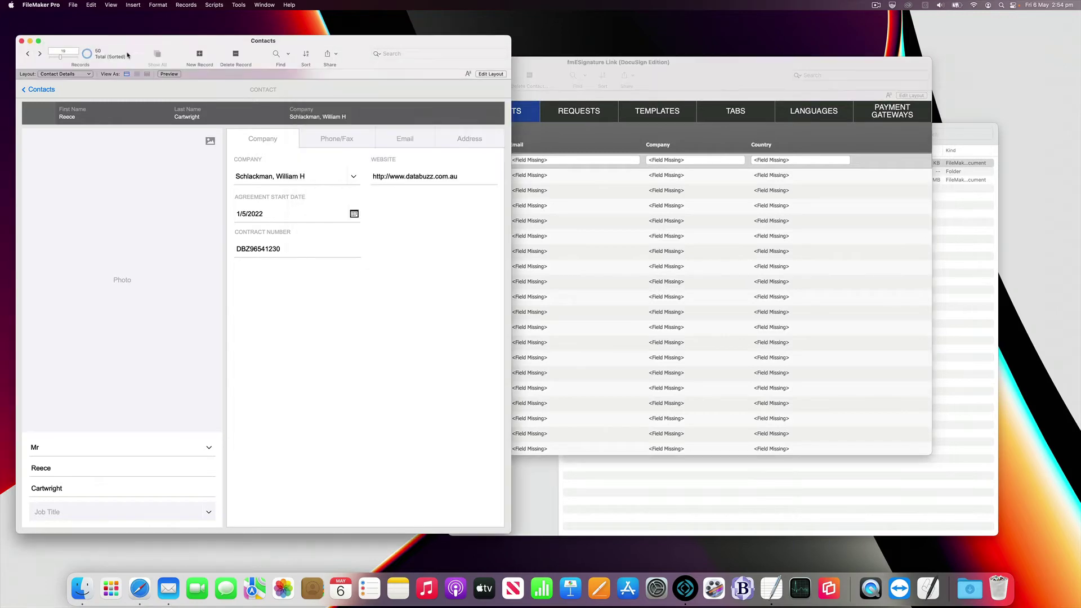
left_click(47, 91)
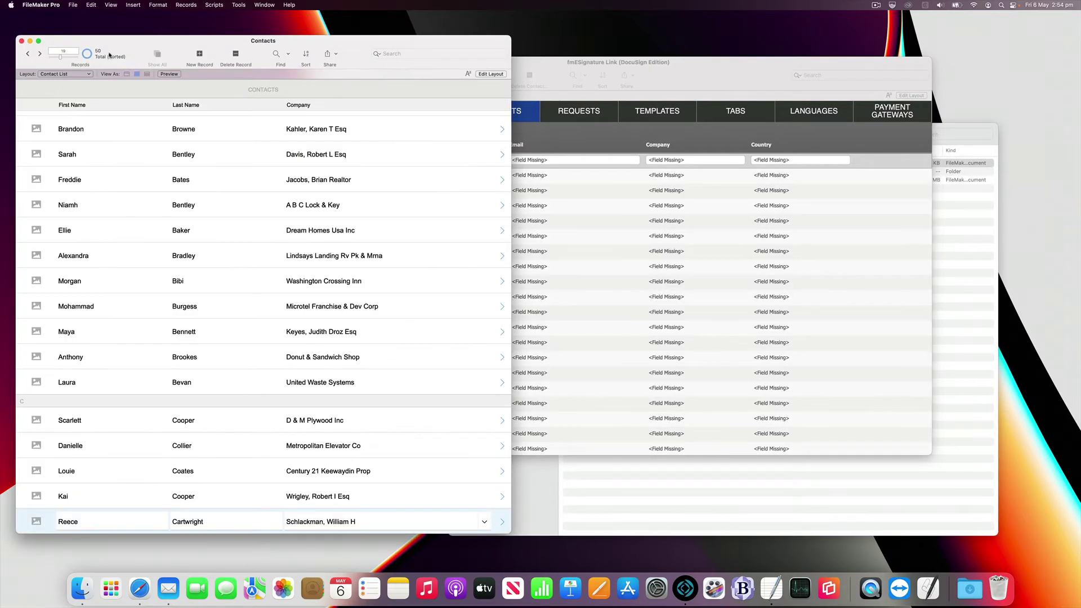
scroll(200, 161, "up", 3)
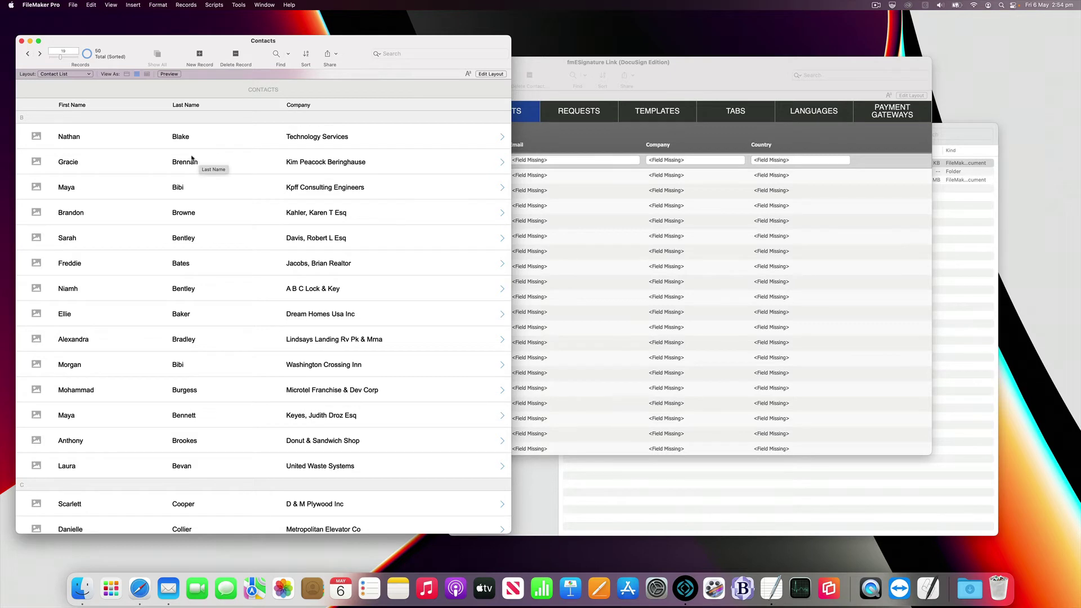
left_click(573, 142)
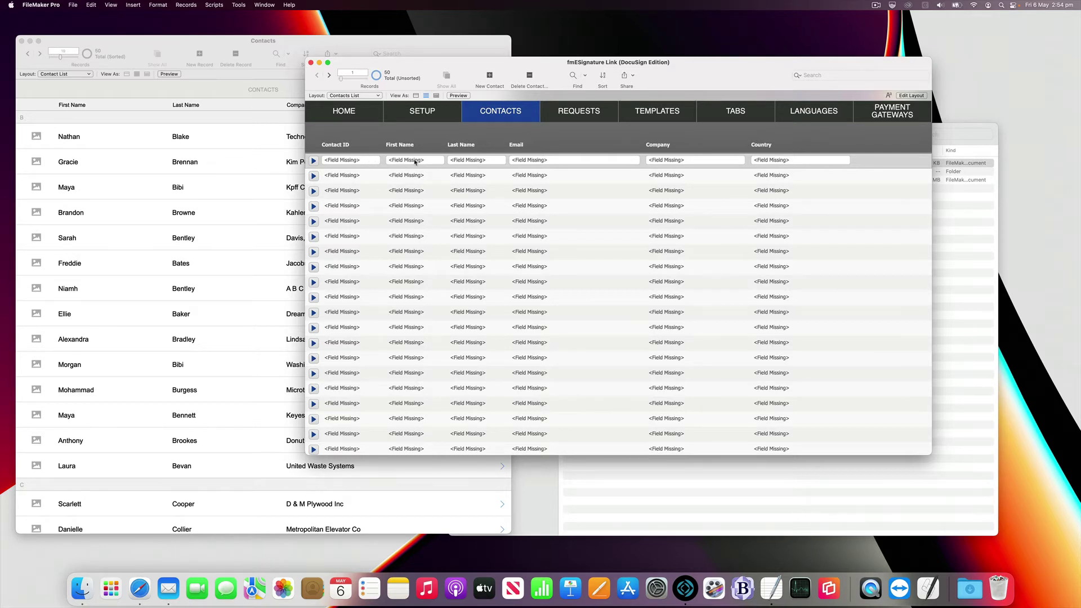
Step: Edit the Contacts List layout and assign PrimaryKey from Contacts to the missing Contact ID field
key("super+l")
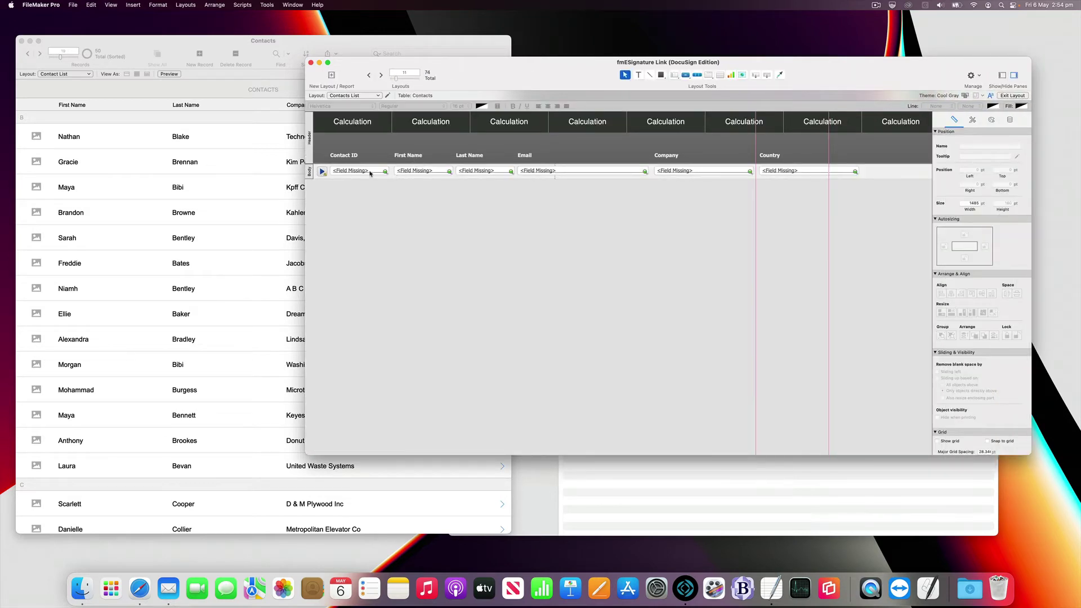
double_click(370, 171)
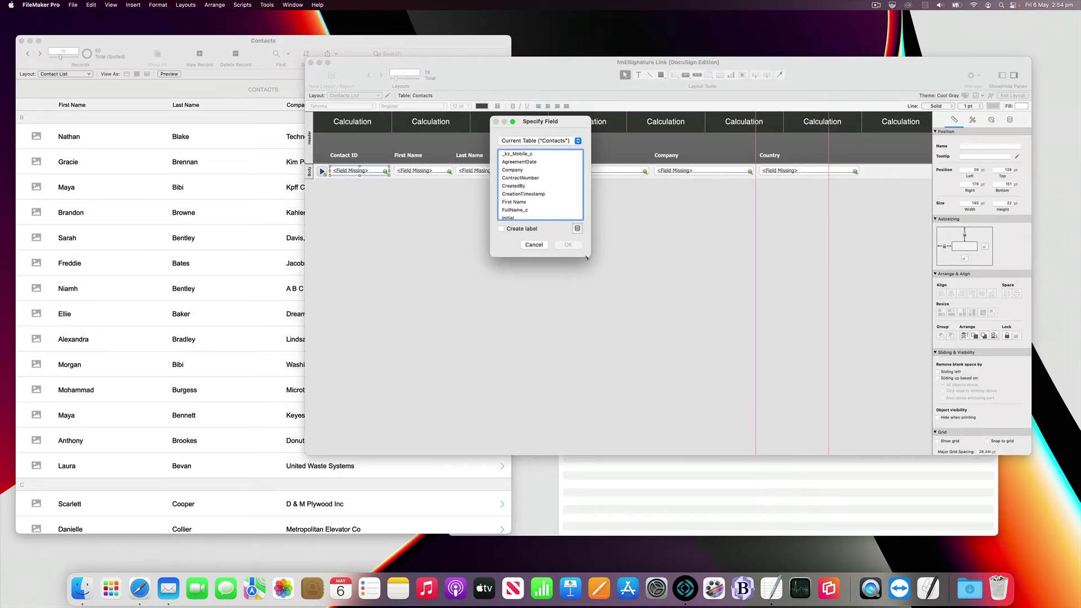
left_click_drag(589, 256, 714, 437)
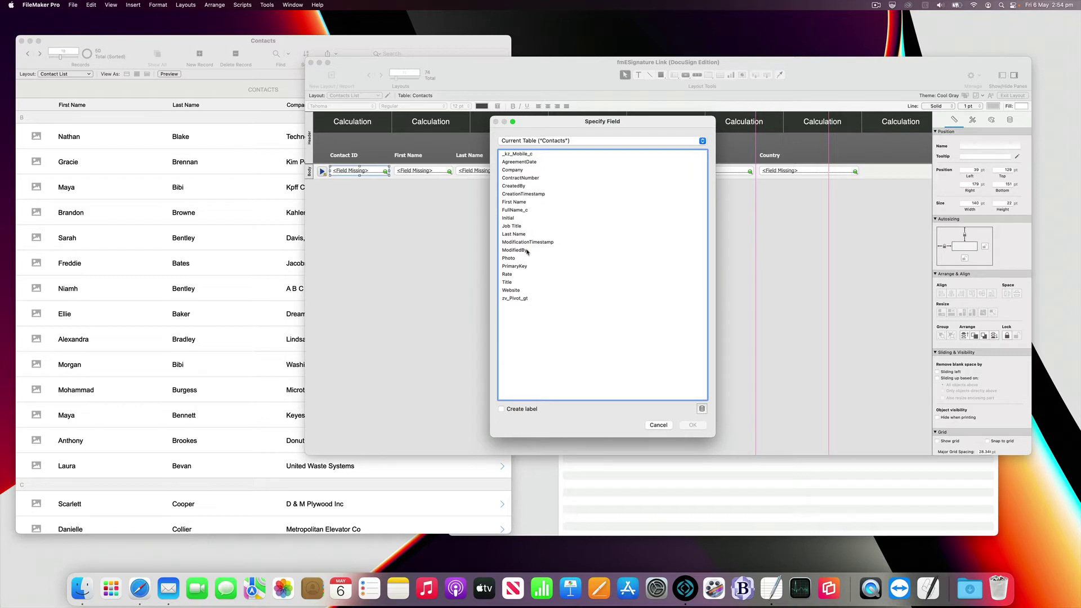
double_click(515, 266)
Step: Assign the missing First Name and Last Name columns to the First Name and Last Name fields of Contacts
left_click(429, 171)
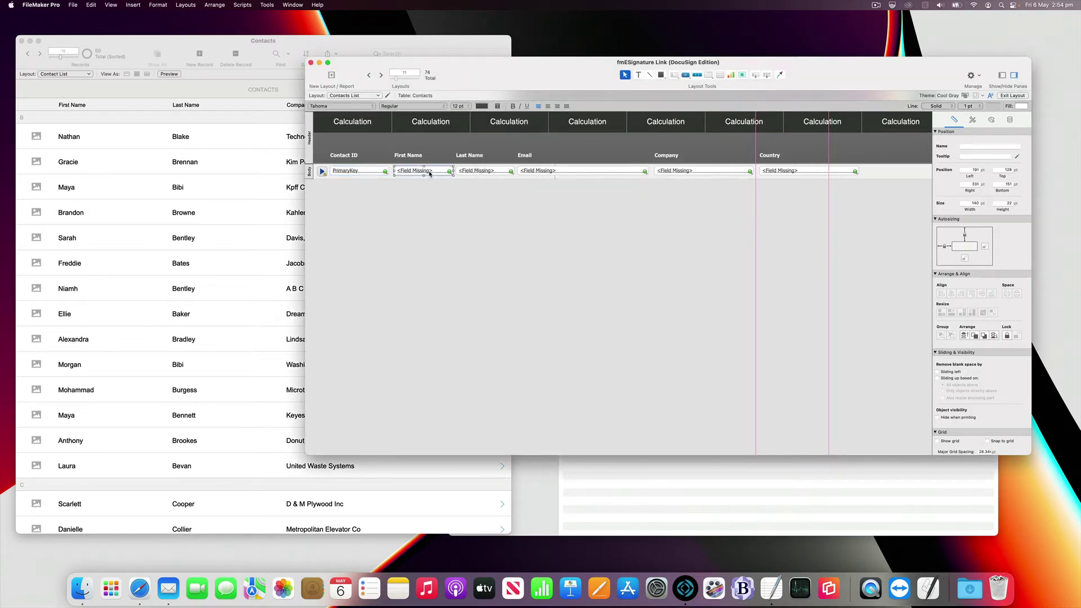
double_click(430, 172)
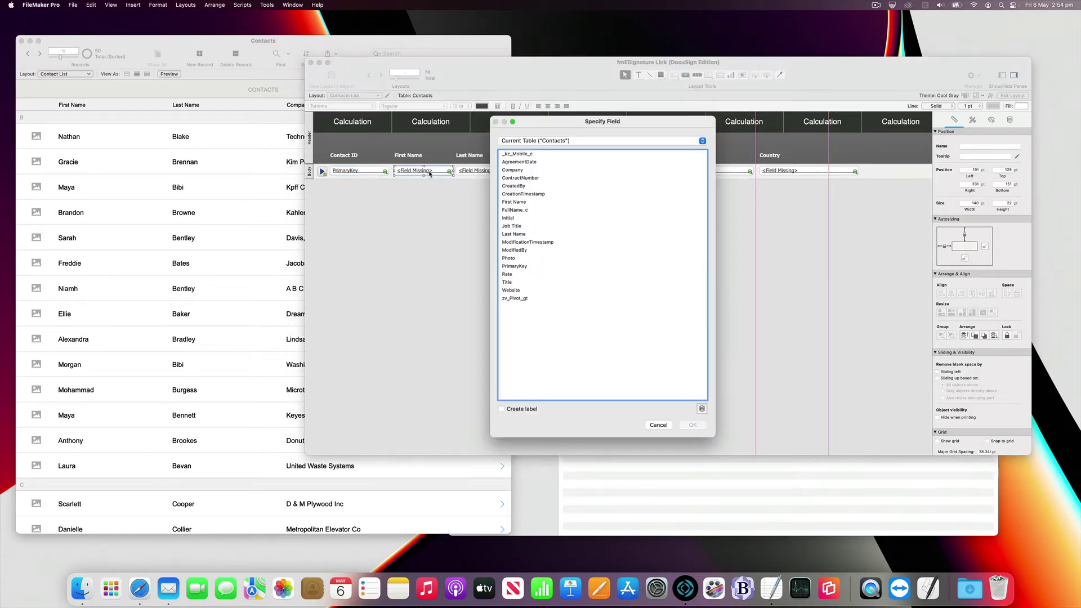
double_click(516, 202)
double_click(491, 172)
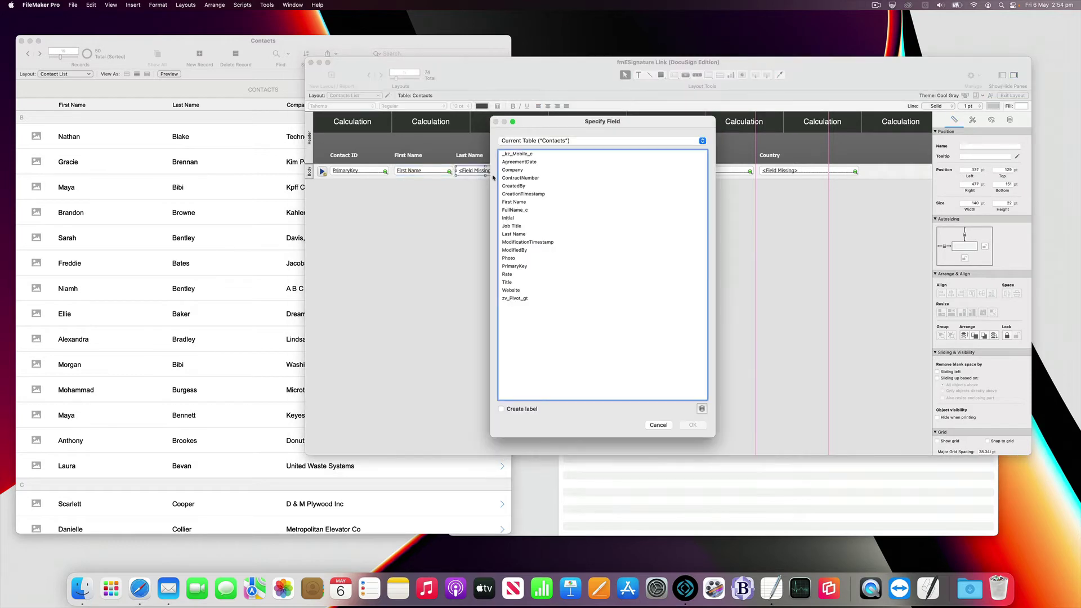
double_click(516, 235)
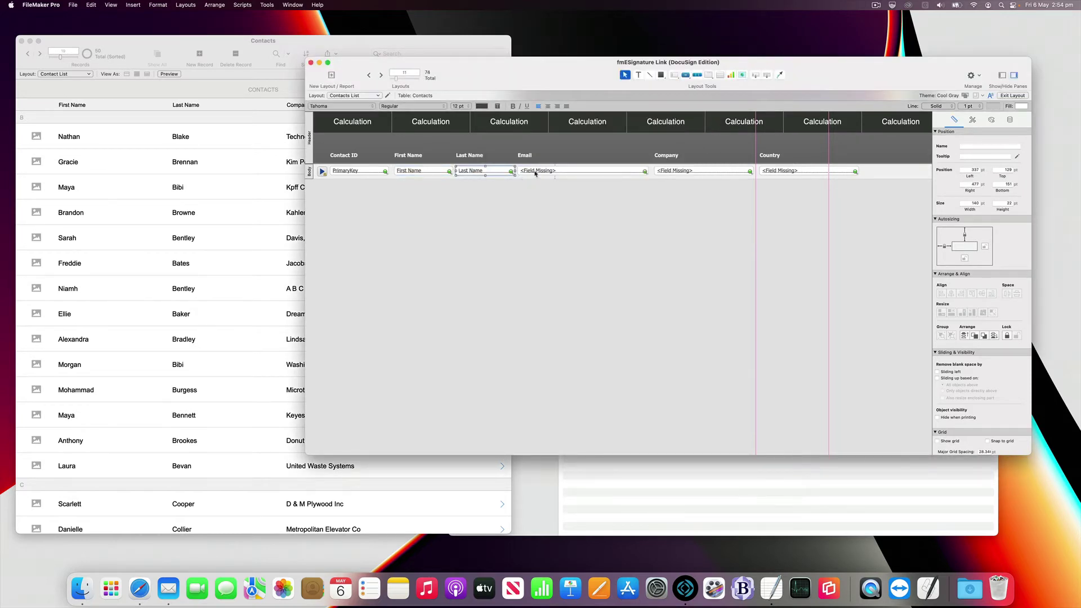
Step: Assign the missing Email column to the Address field of the related Email Addresses table
double_click(536, 173)
left_click(567, 143)
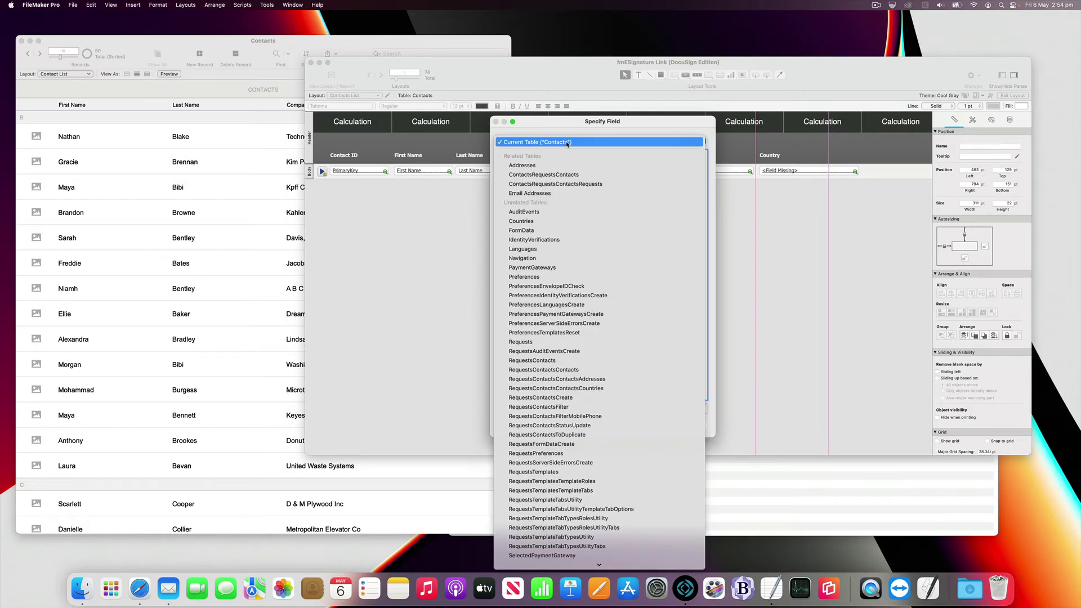
left_click(554, 194)
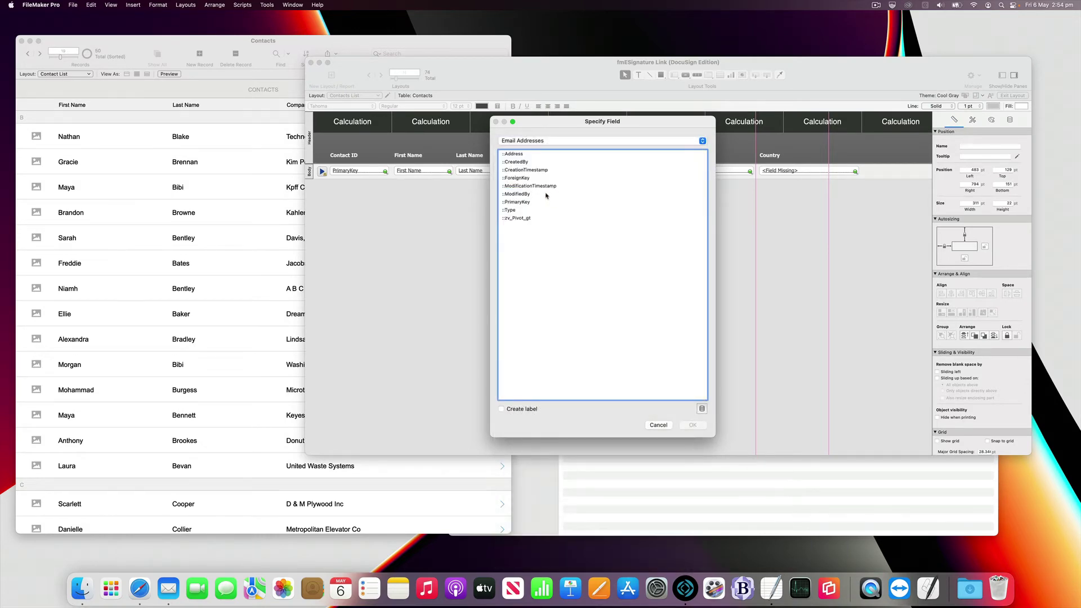
double_click(519, 154)
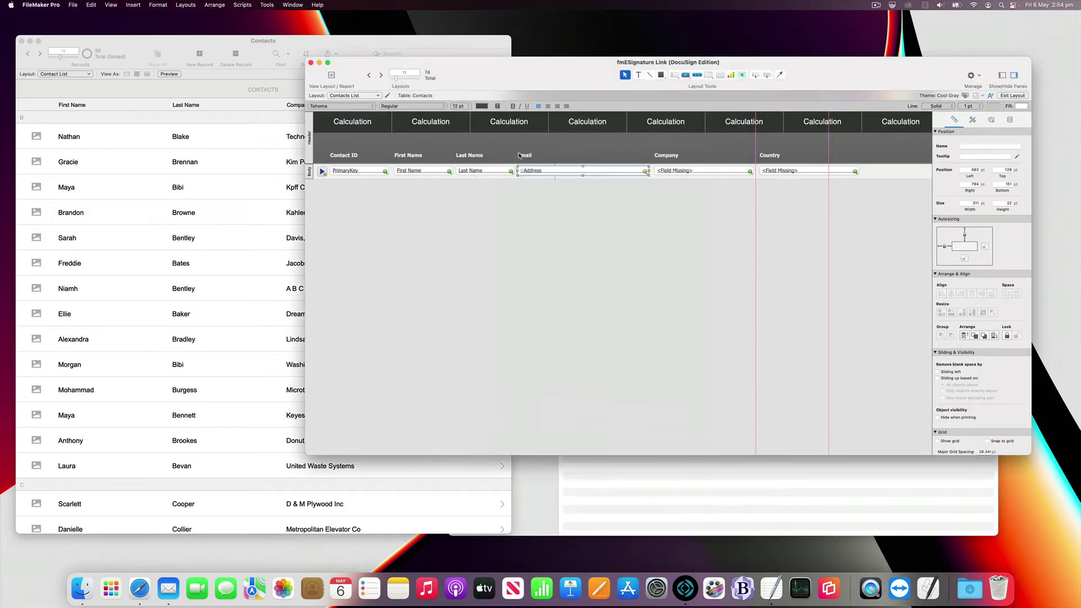
Step: Assign the missing Company column to the Company field of Contacts and delete the missing Country field with its label
double_click(664, 172)
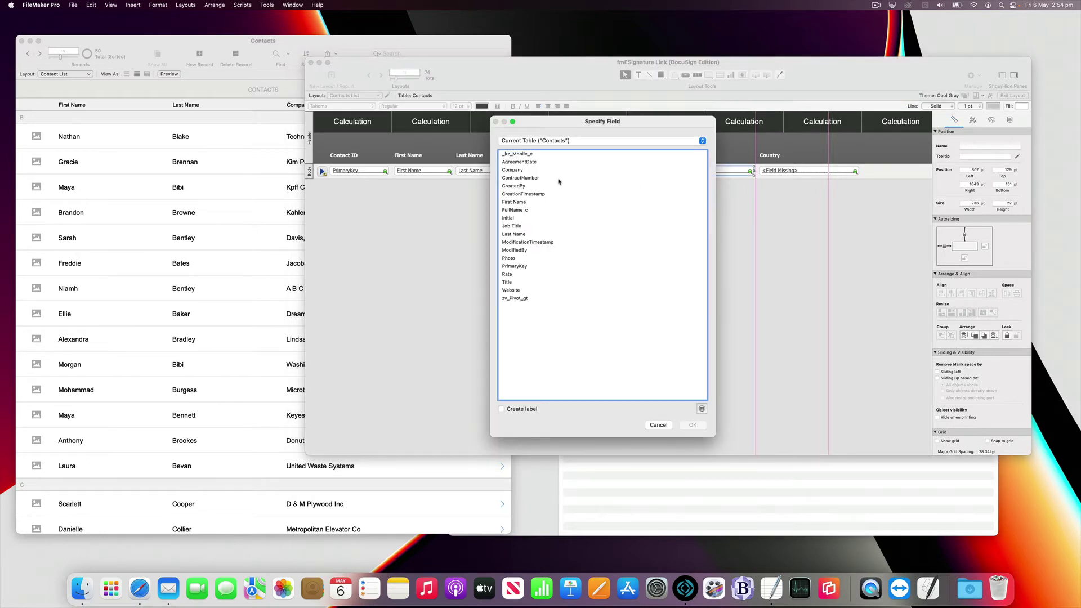
double_click(513, 171)
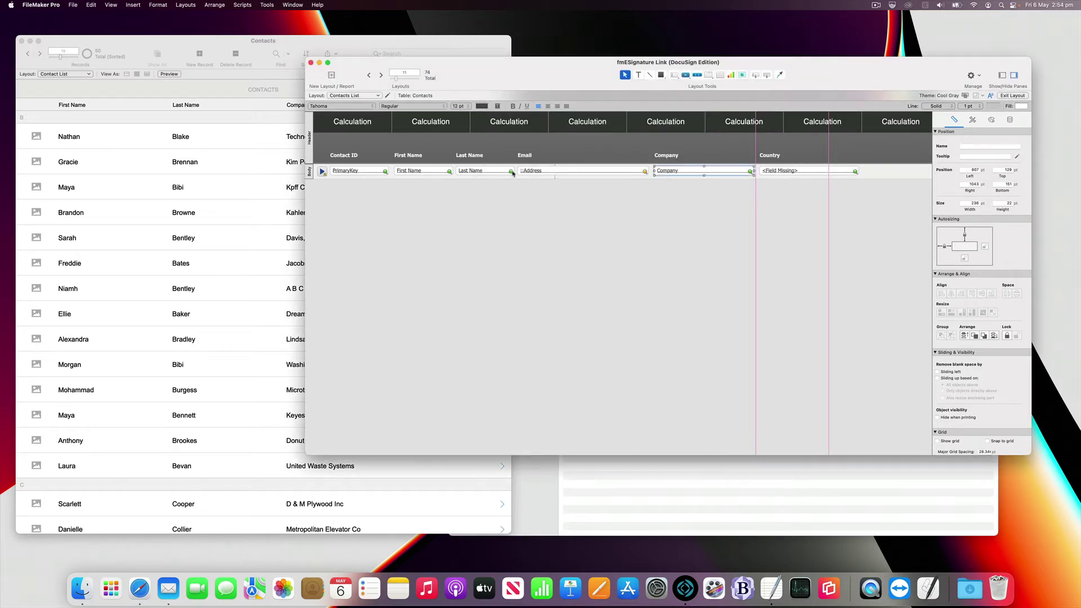
double_click(781, 171)
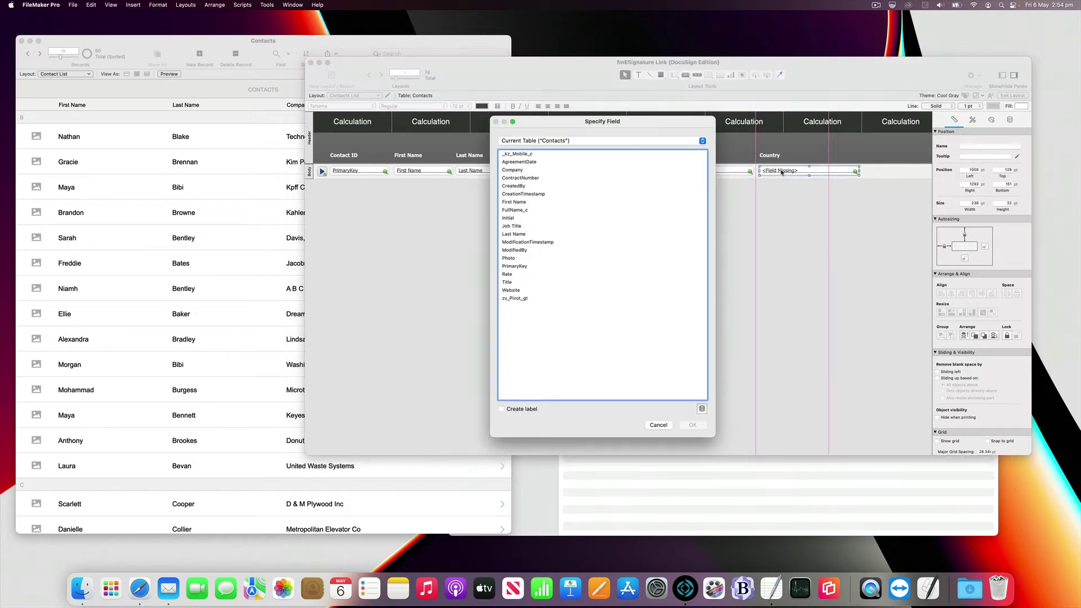
key("Escape")
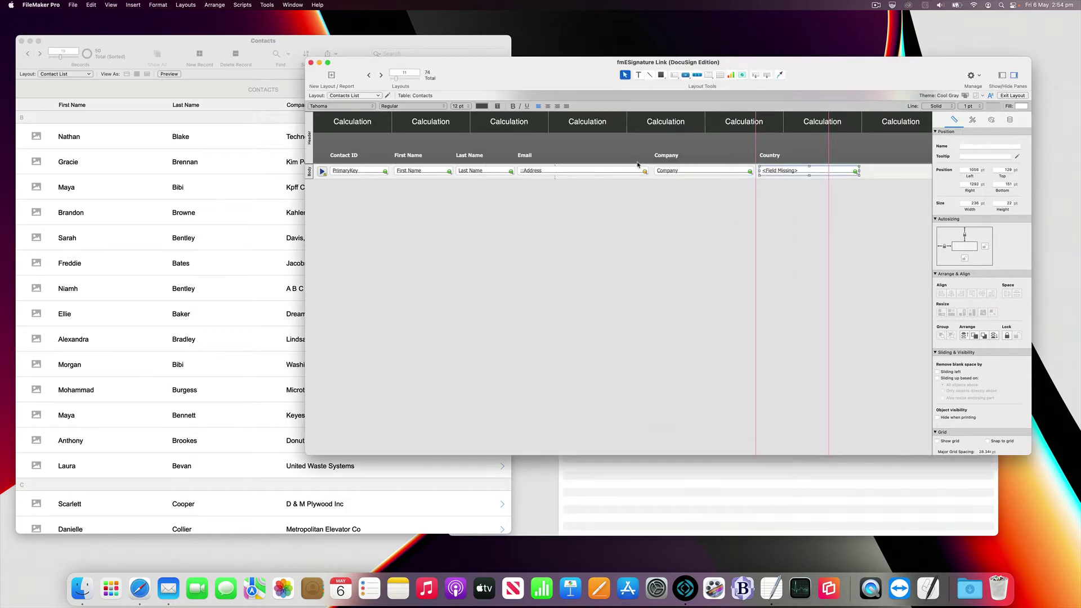
left_click(770, 158, "shift")
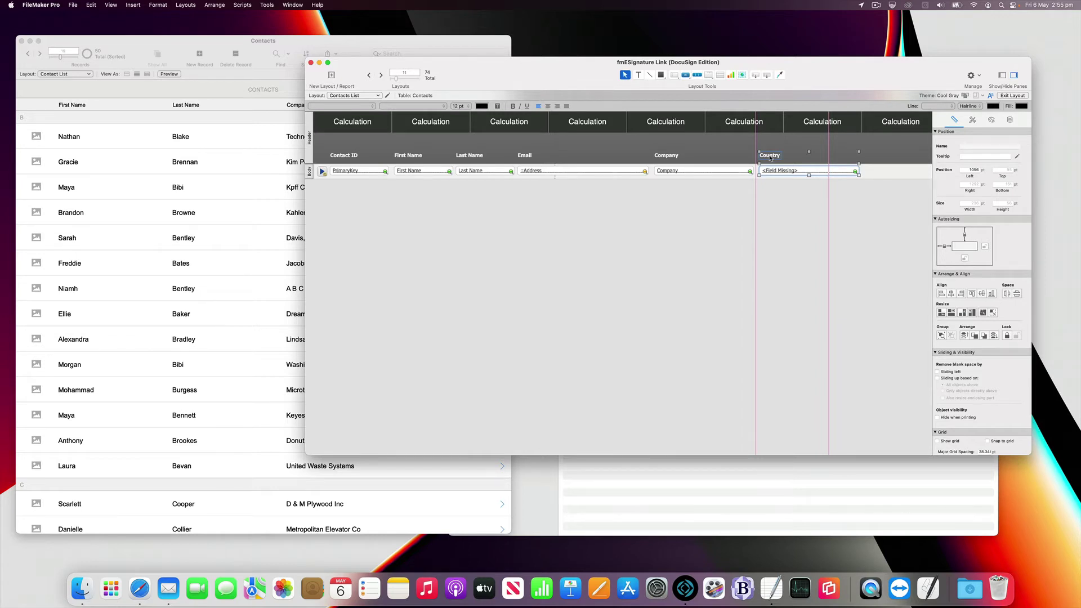
key("Delete")
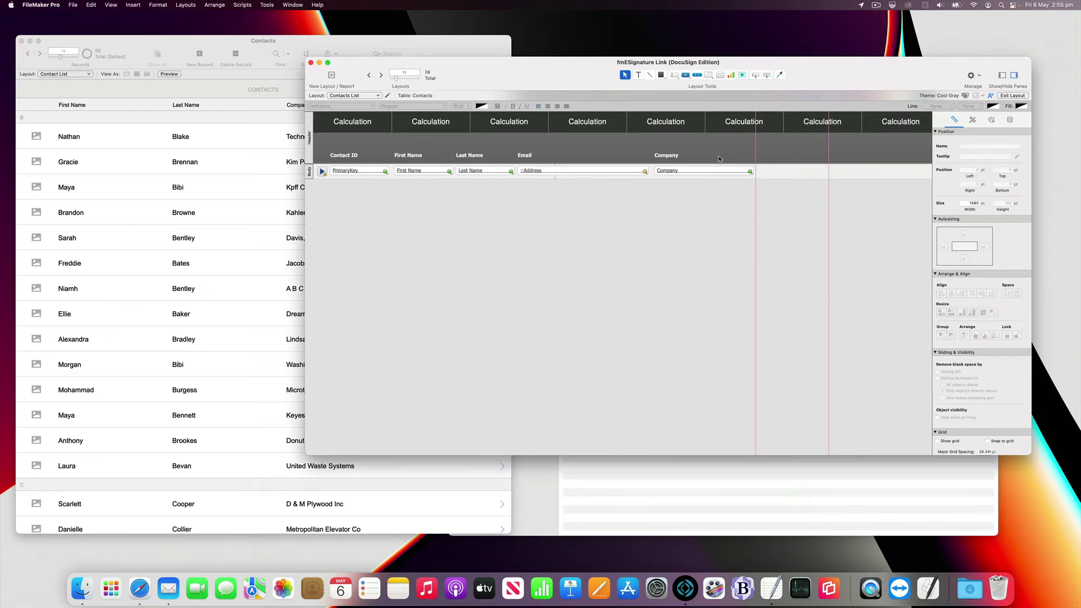
Step: Return the Contacts List layout to Browse mode and review the contact records in the remapped columns
key("super+b")
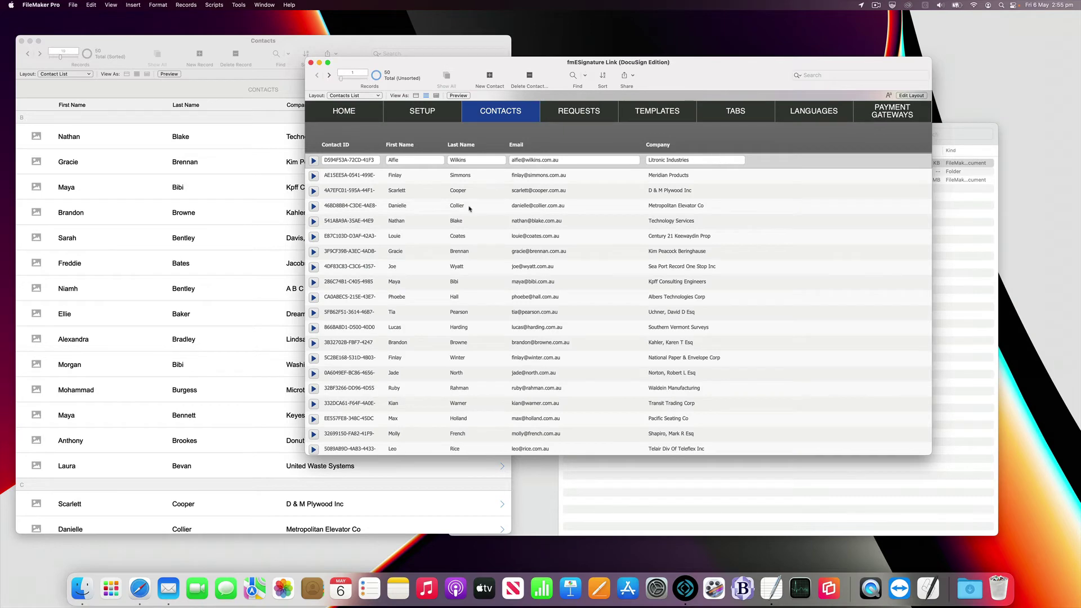
scroll(469, 208, "down", 15)
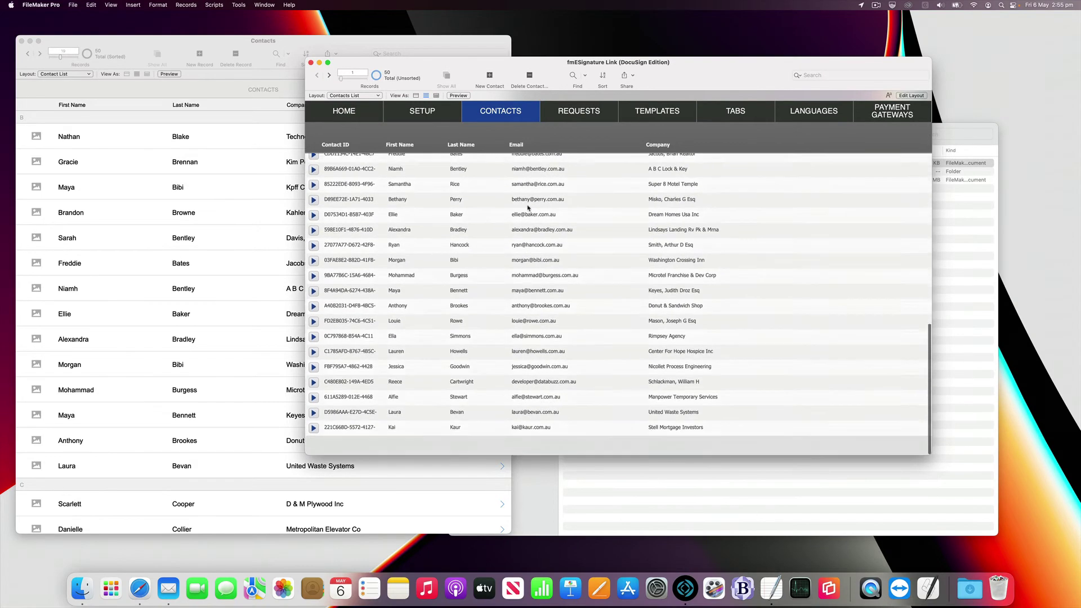
scroll(528, 208, "up", 15)
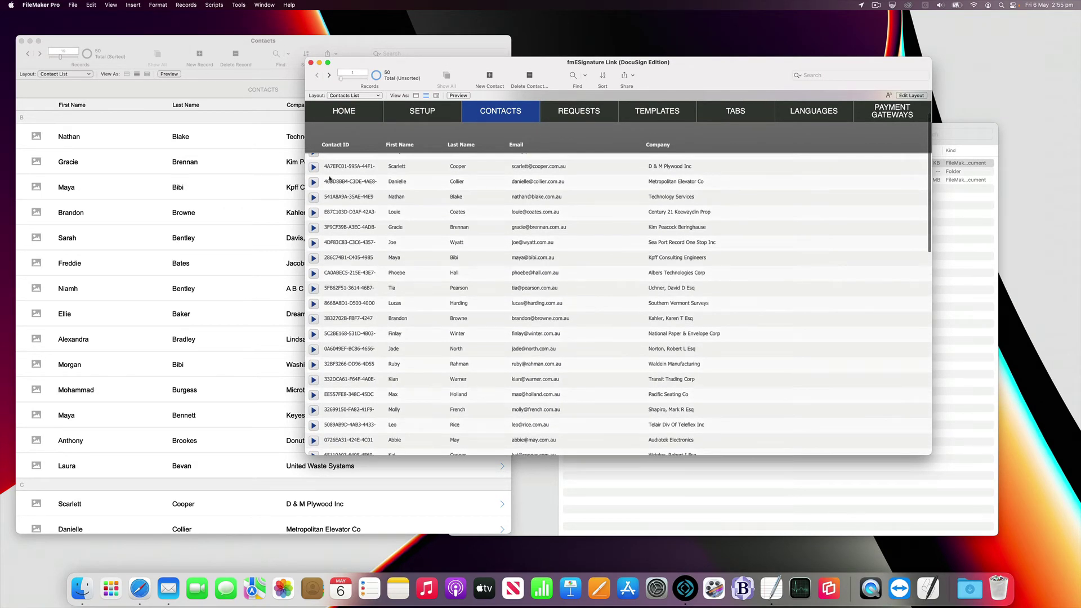
scroll(329, 179, "up", 2)
Step: Open the first contact's form, edit the Contacts Form layout and assign PrimaryKey to the missing Contact ID field
left_click(313, 164)
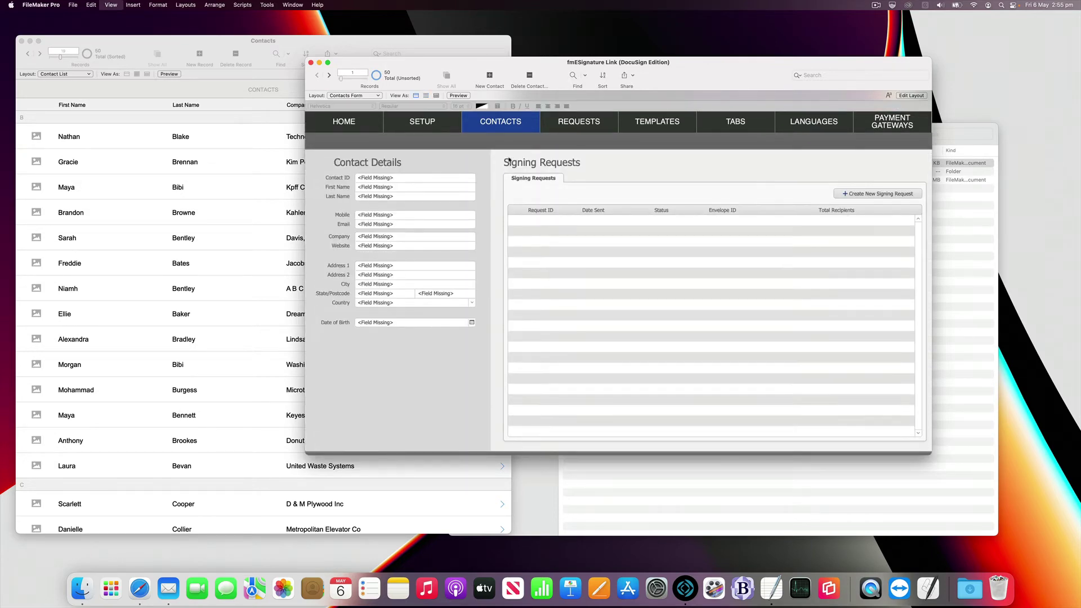
key("super+l")
double_click(409, 179)
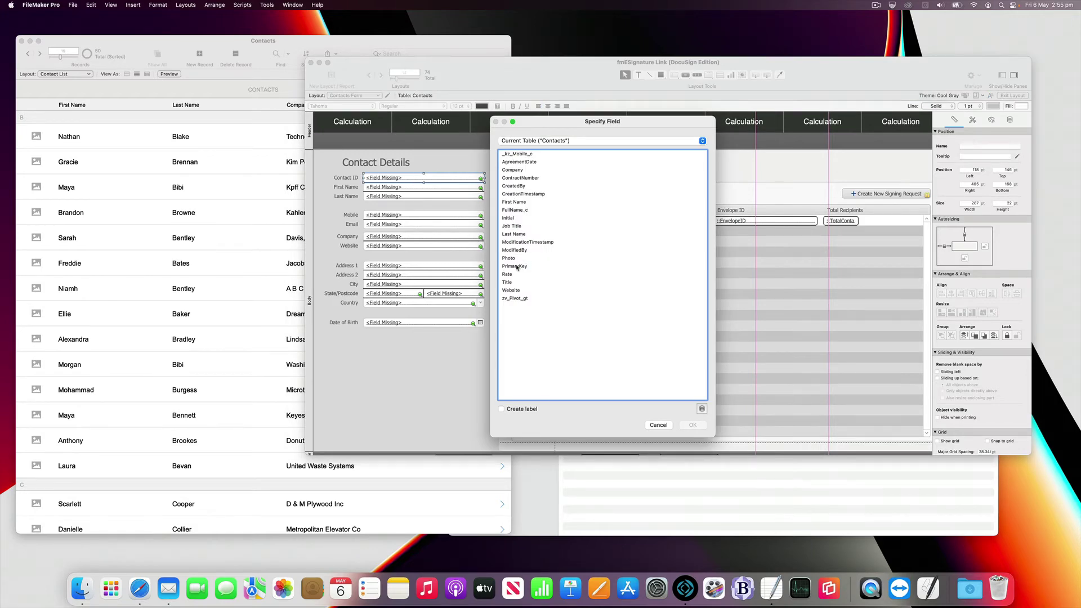
double_click(517, 266)
Step: Assign the form's missing First Name and Last Name fields to First Name and Last Name of Contacts
double_click(450, 190)
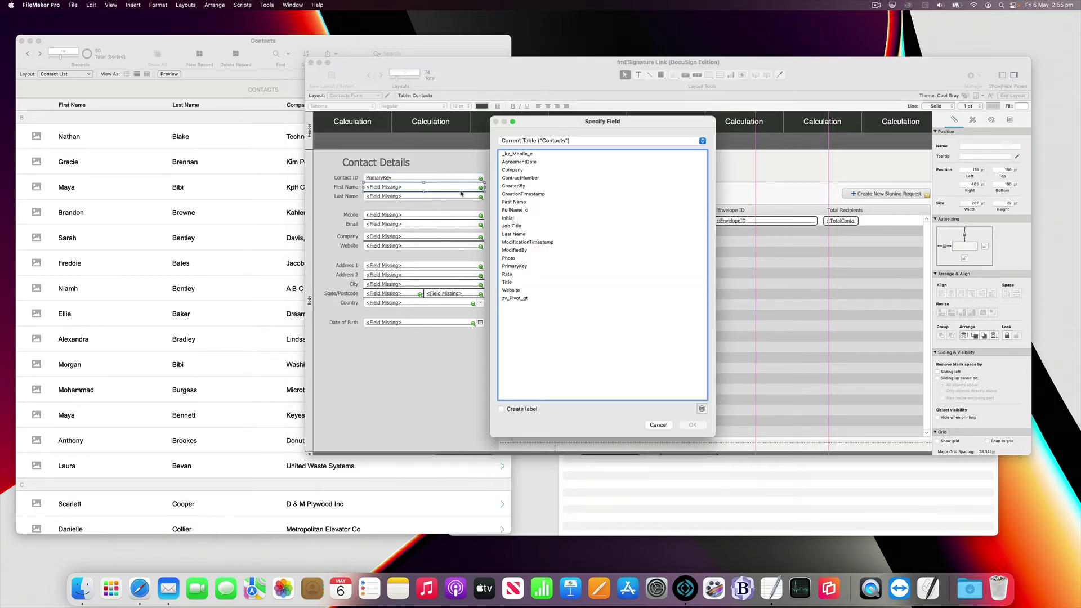
double_click(514, 202)
double_click(444, 197)
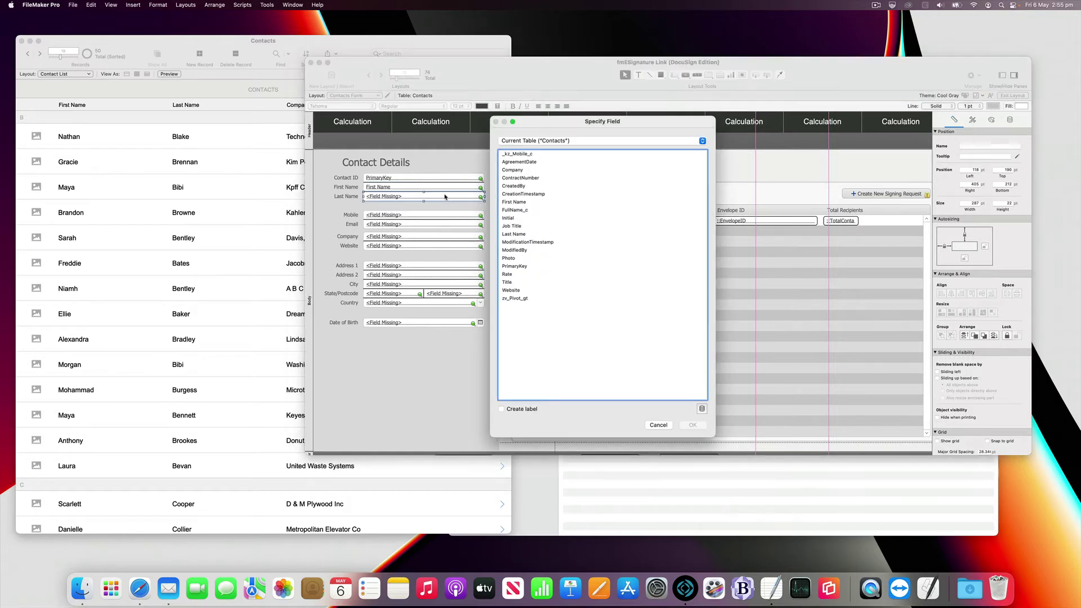
double_click(514, 234)
double_click(460, 217)
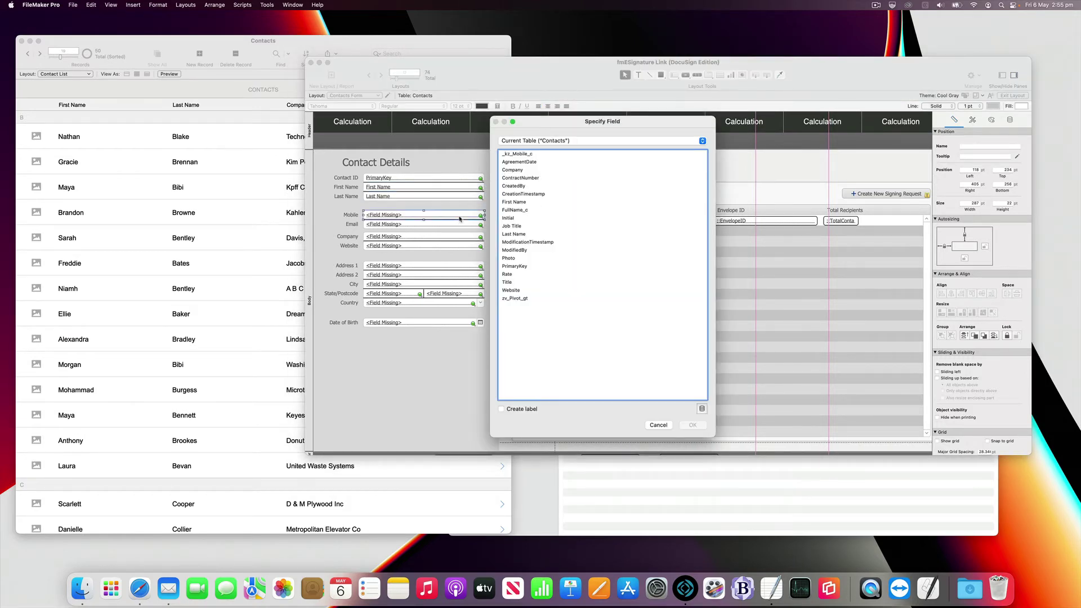
left_click(544, 142)
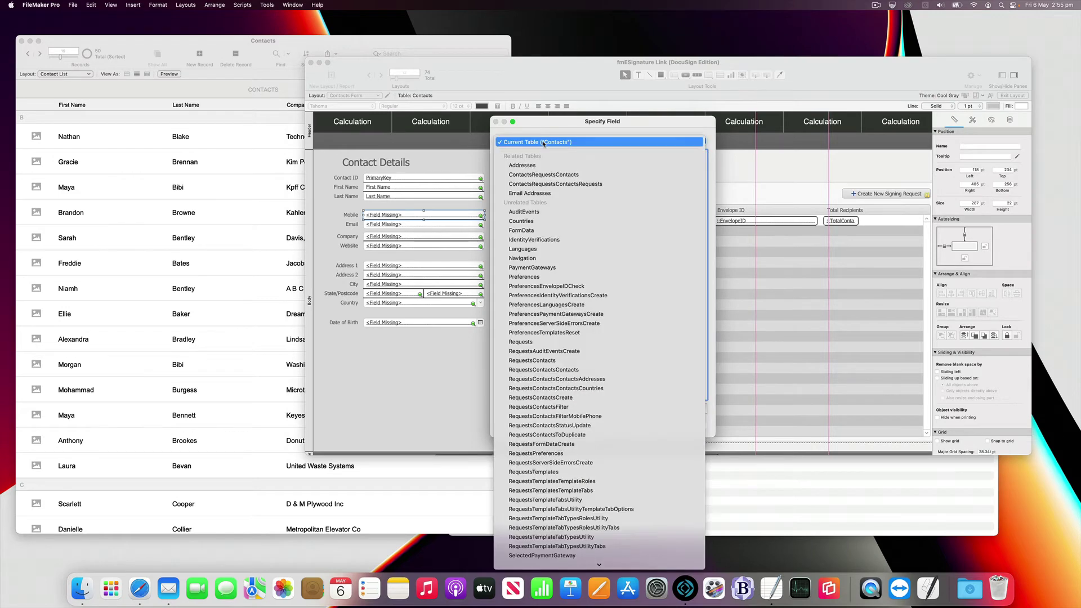
key("Escape")
key("Escape")
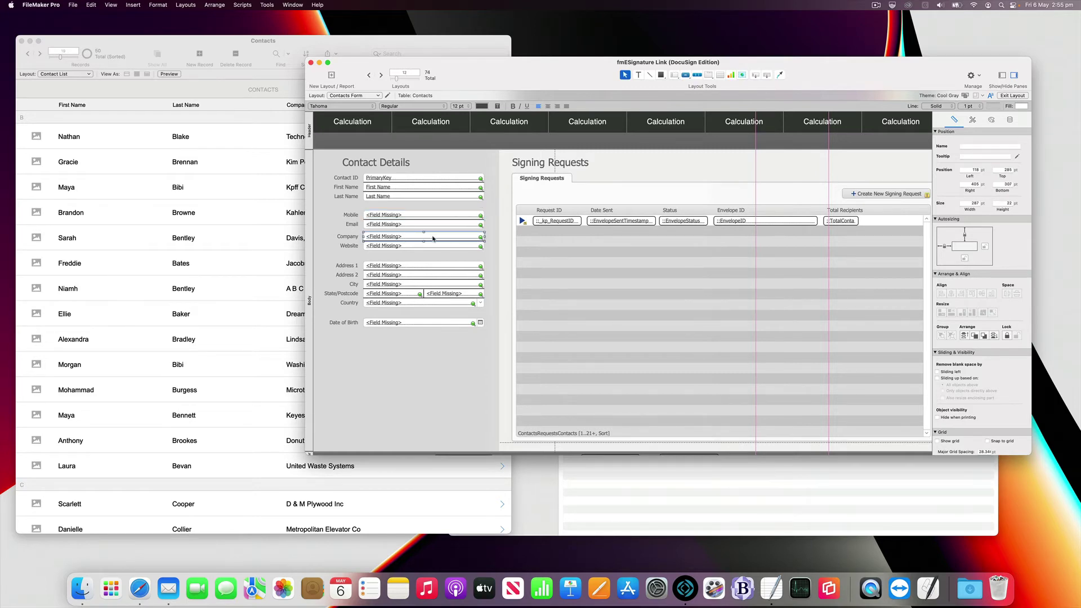
Step: Assign the form's missing Company and Website fields to Company and Website of the Contacts table
double_click(434, 237)
double_click(520, 171)
double_click(438, 247)
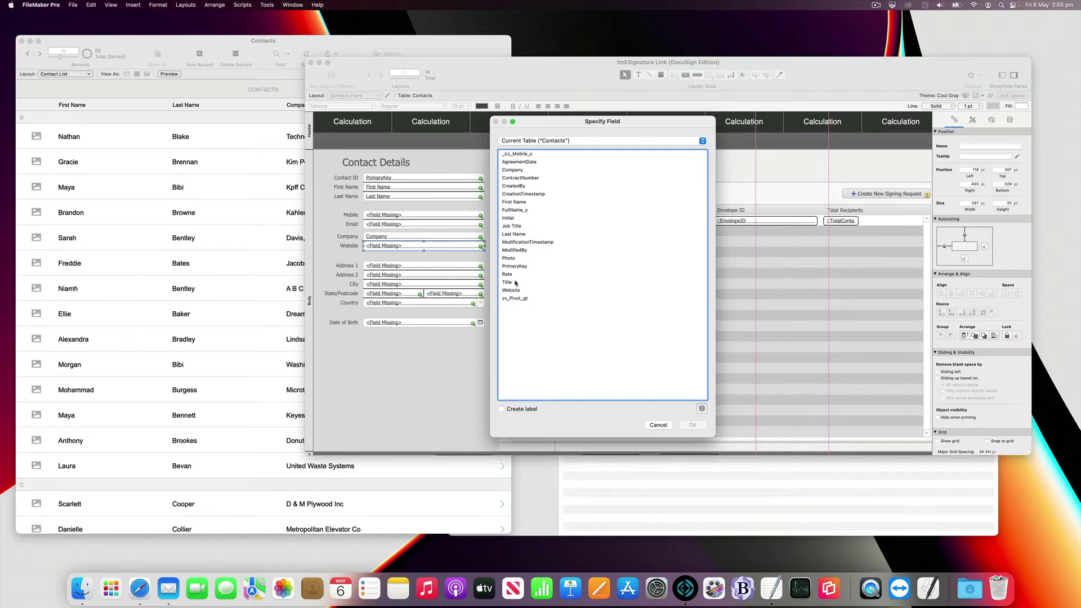
double_click(513, 289)
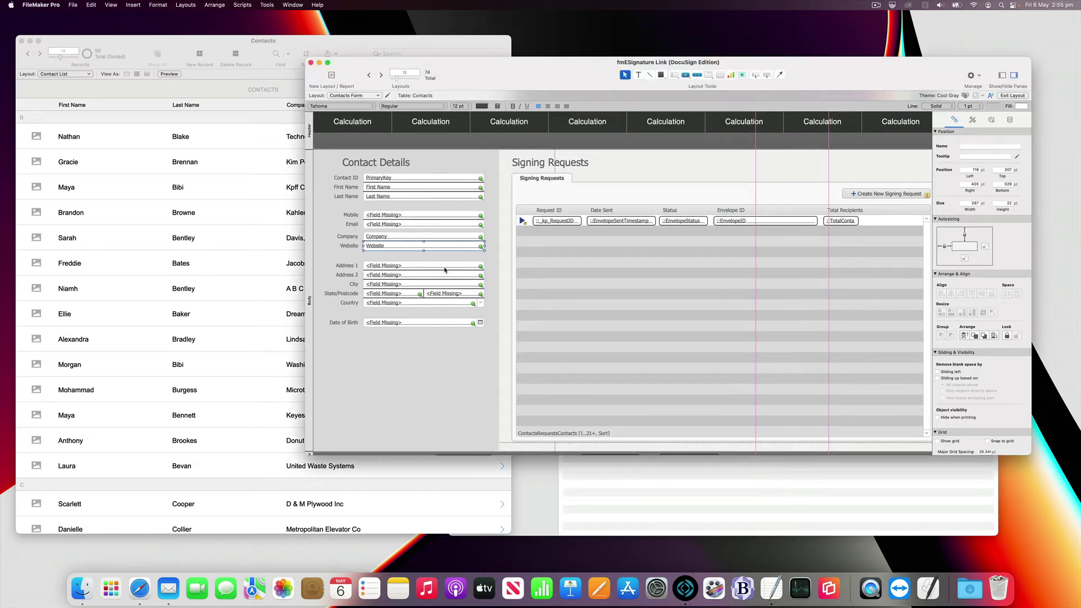
Step: Assign the missing Address 1 and Address 2 fields to Address Line 1 and Address Line 2 of the related Addresses table
double_click(445, 270)
left_click(555, 142)
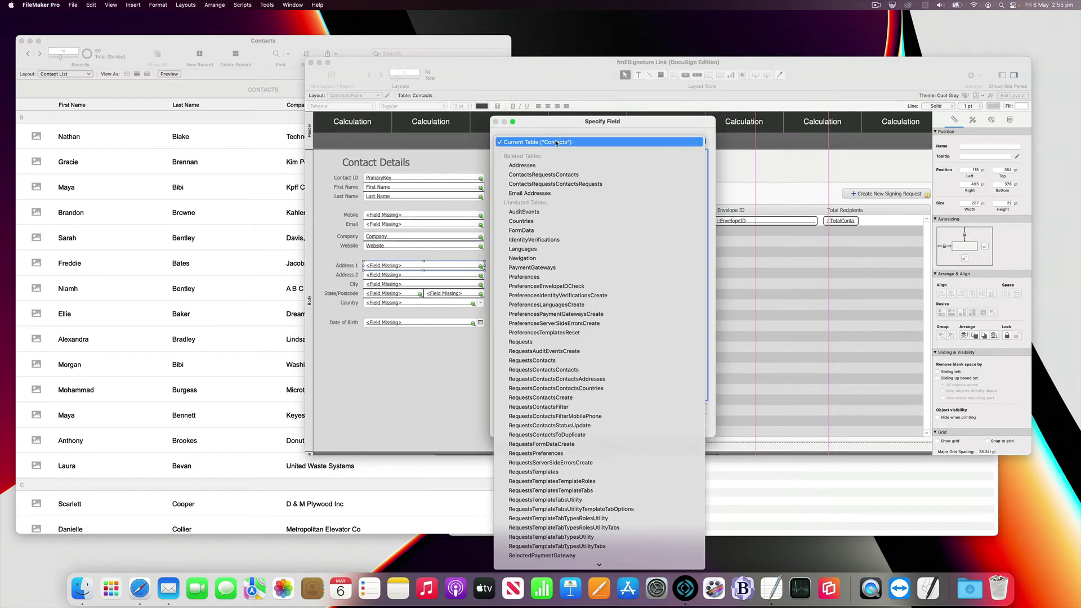
left_click(523, 165)
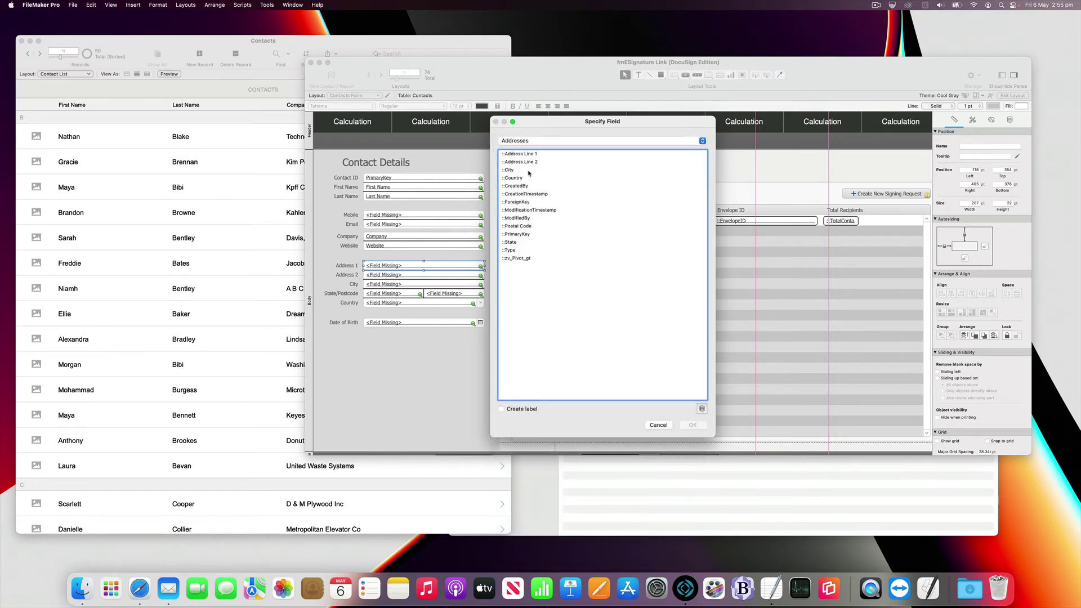
double_click(521, 154)
double_click(444, 275)
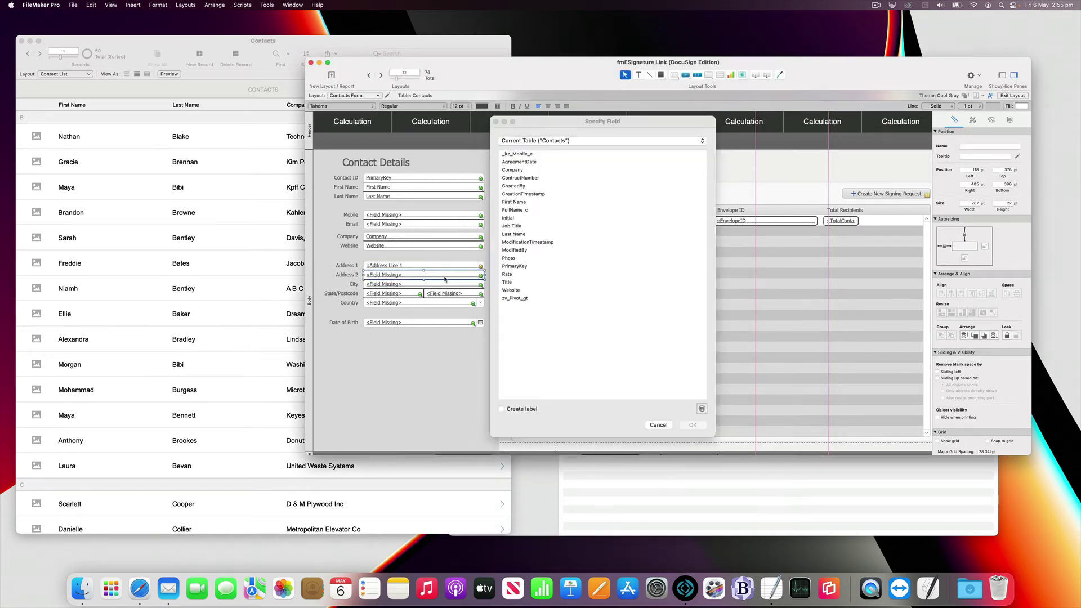
left_click(538, 144)
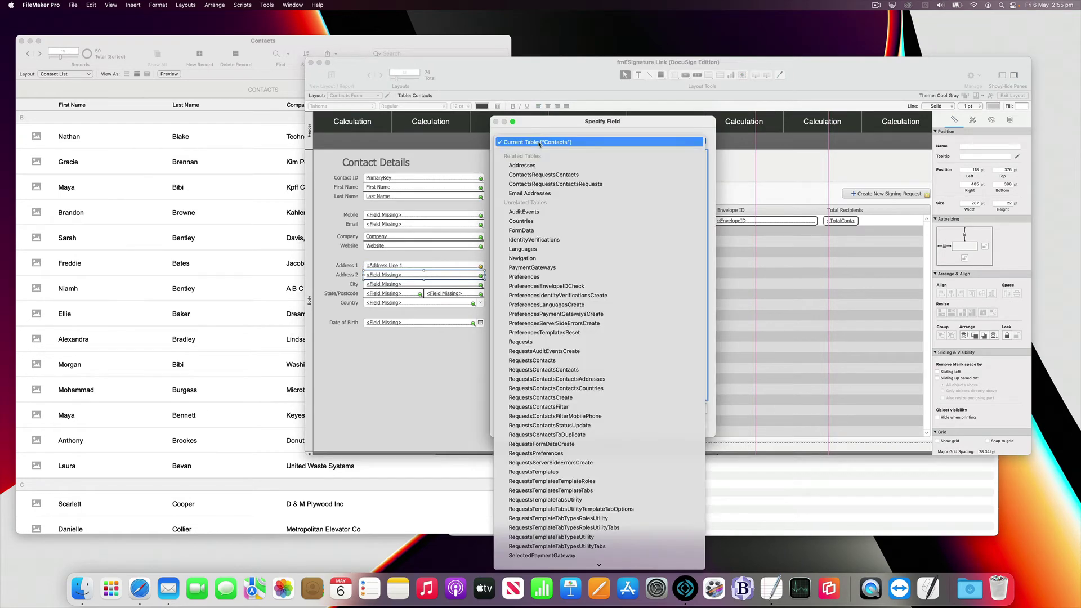
left_click(550, 167)
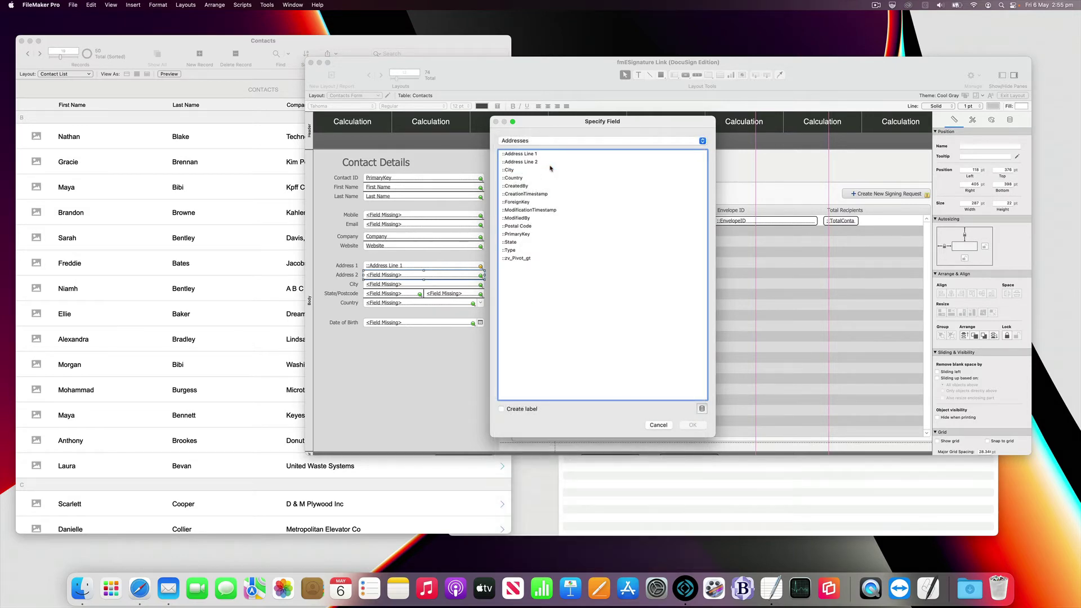
double_click(535, 162)
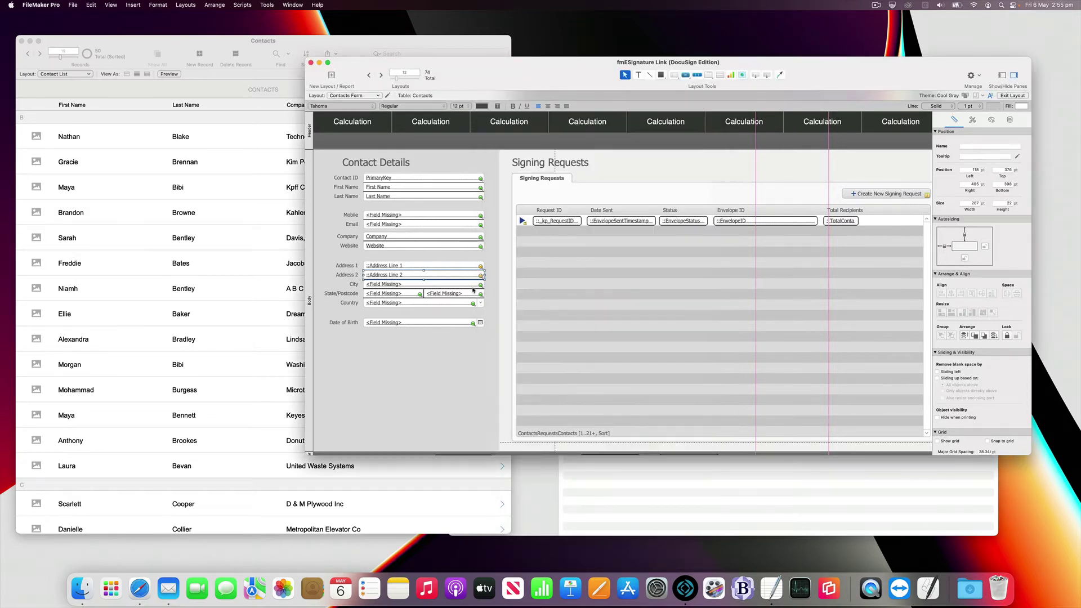
Step: Assign the missing City and State fields to City and State of the related Addresses table
double_click(468, 285)
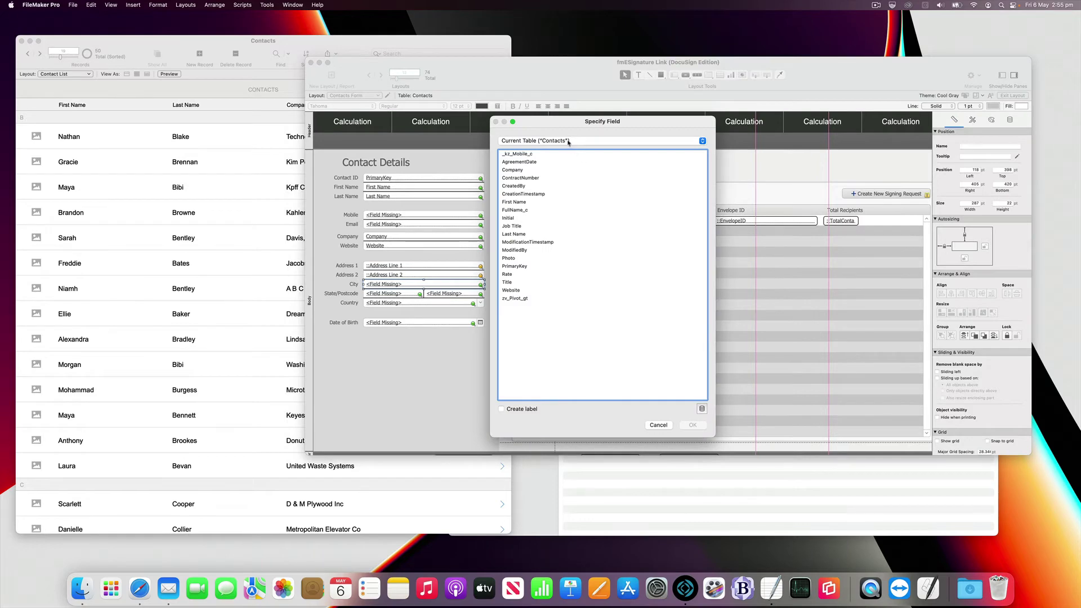
left_click(569, 143)
left_click(530, 165)
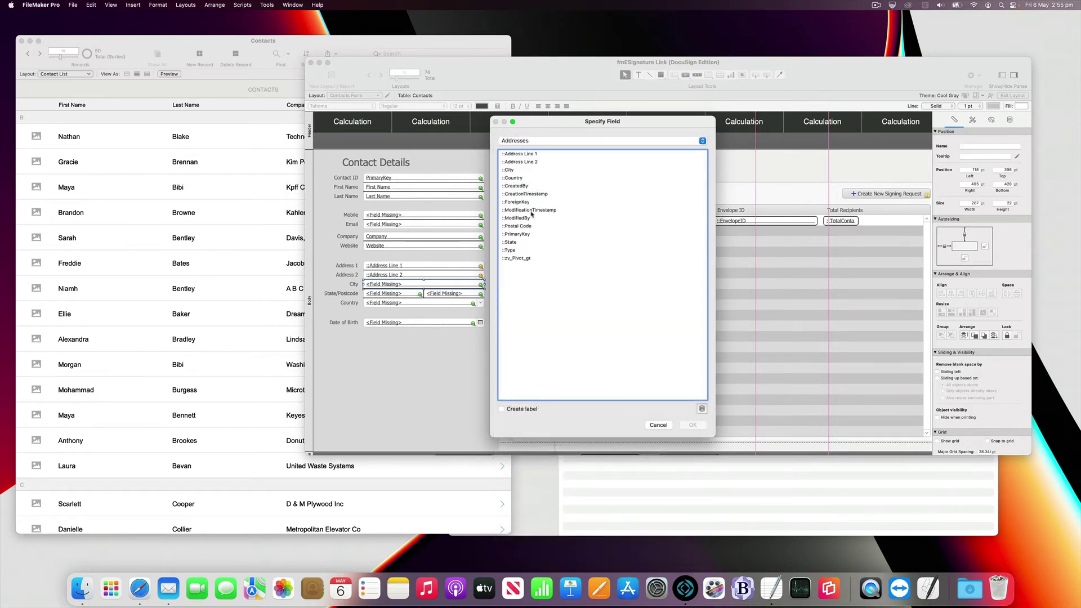
double_click(529, 170)
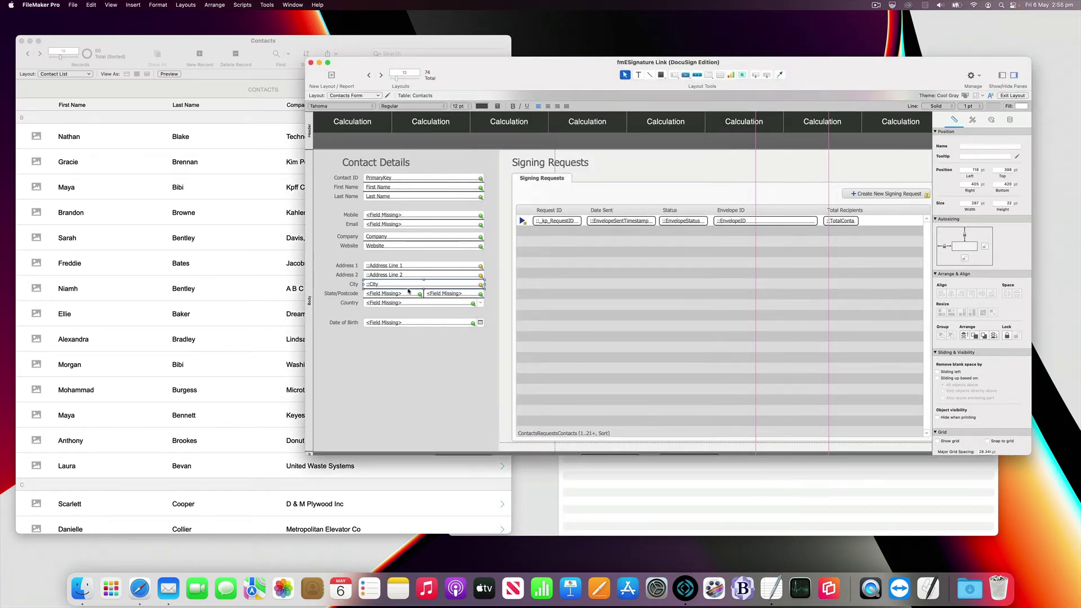
double_click(409, 292)
left_click(557, 143)
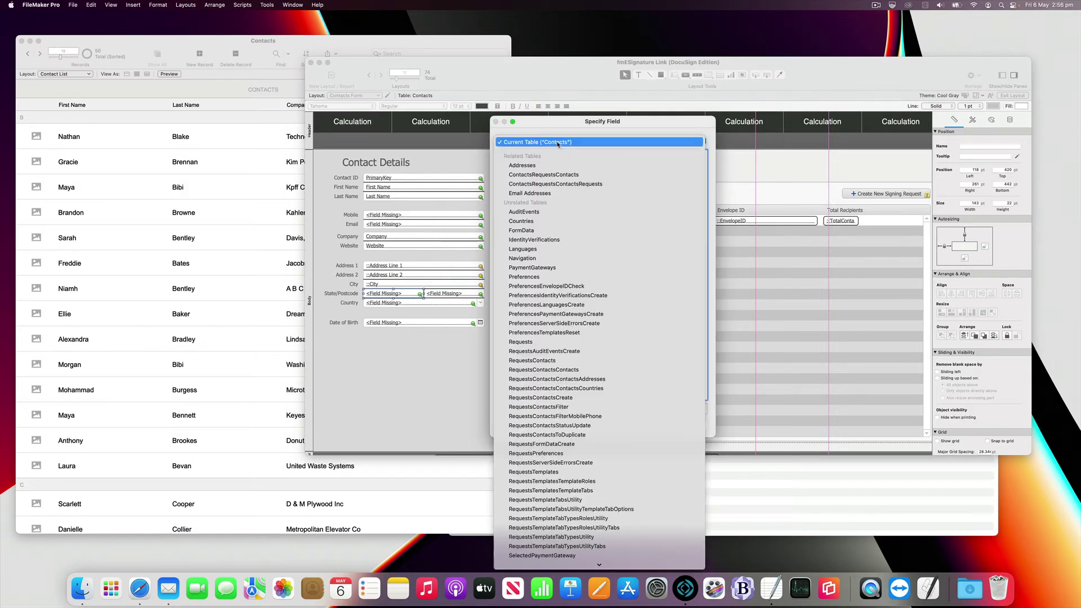
left_click(560, 165)
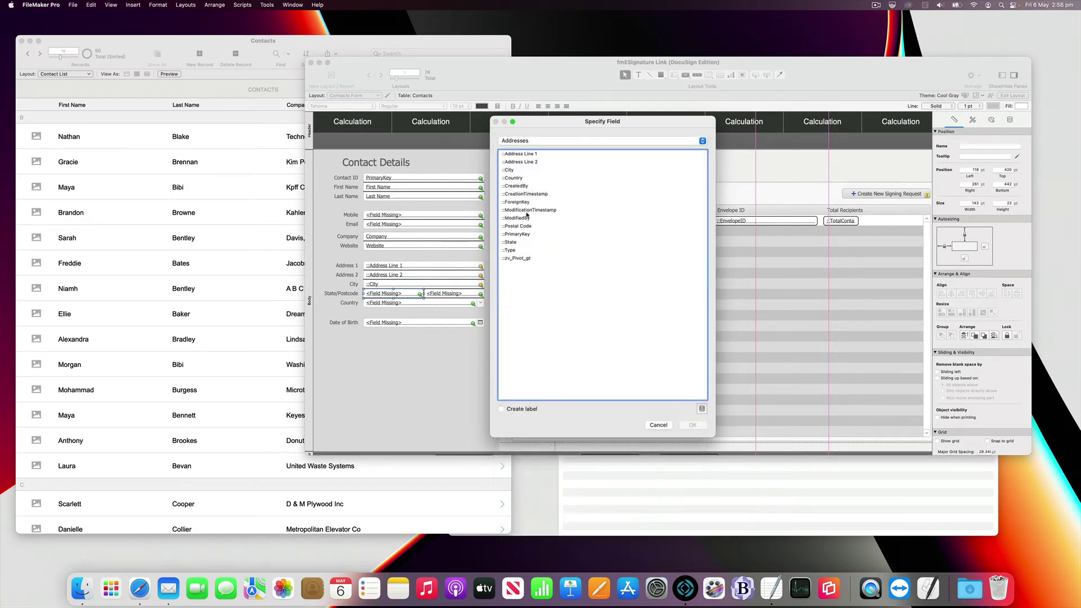
double_click(514, 242)
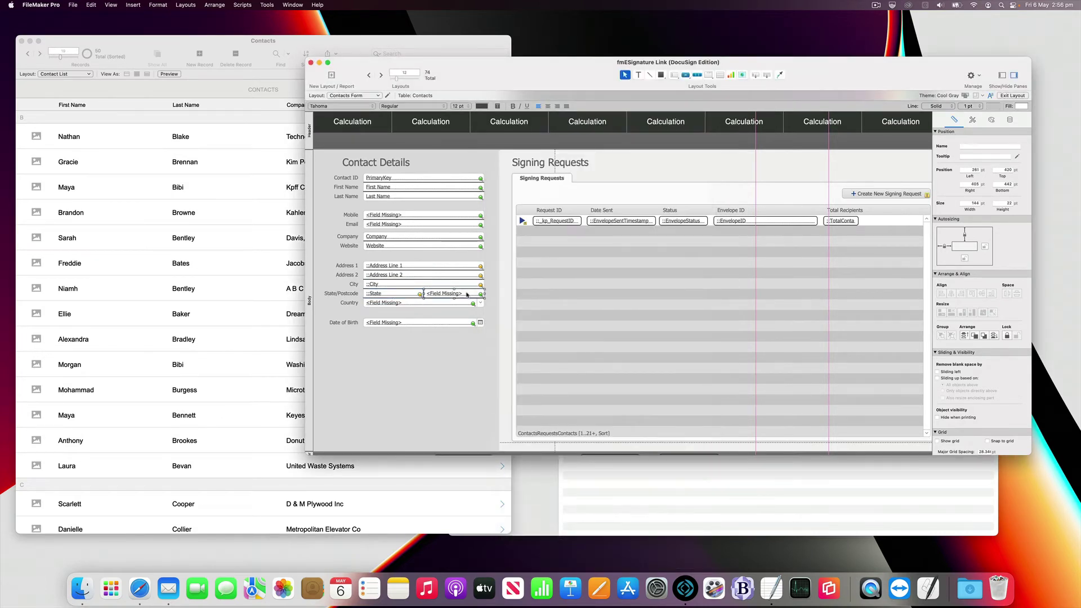
Step: Assign the missing Postcode and Country fields to Postal Code and Country of the related Addresses table
double_click(466, 293)
left_click(545, 147)
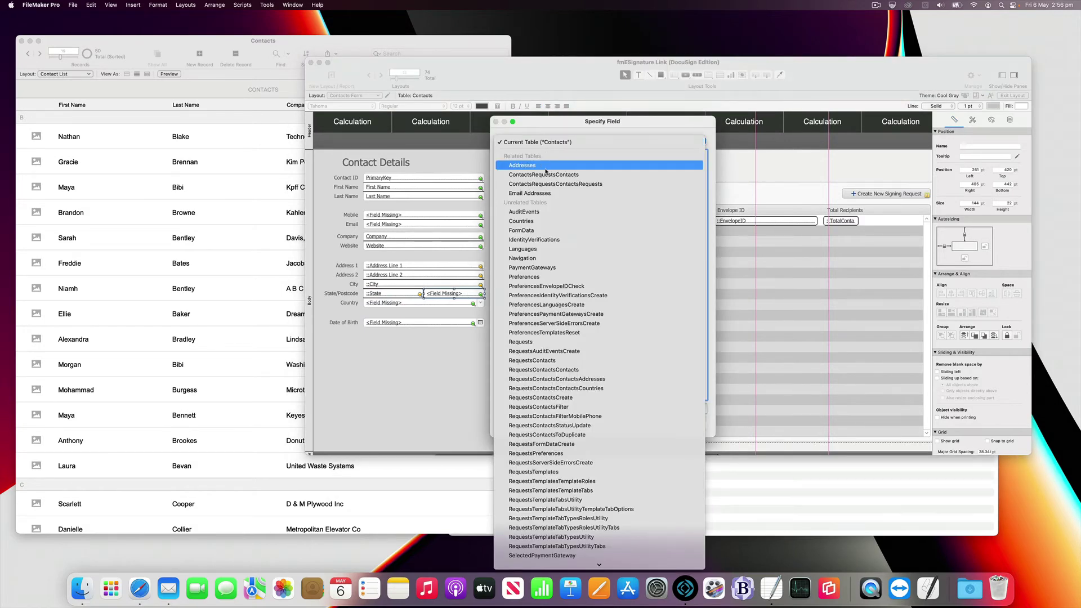
left_click(545, 168)
double_click(525, 226)
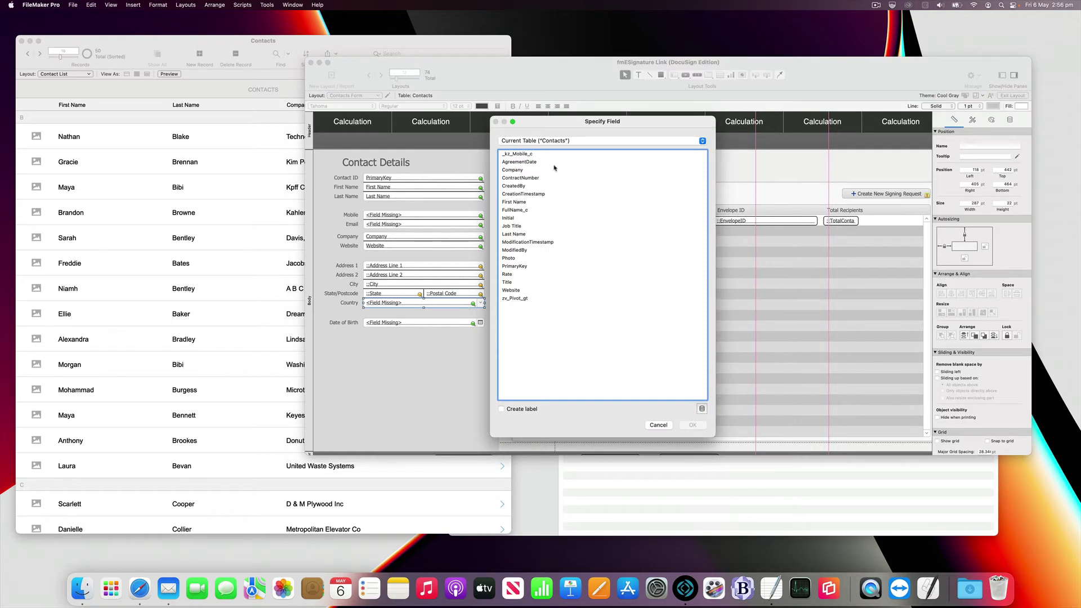
left_click(554, 142)
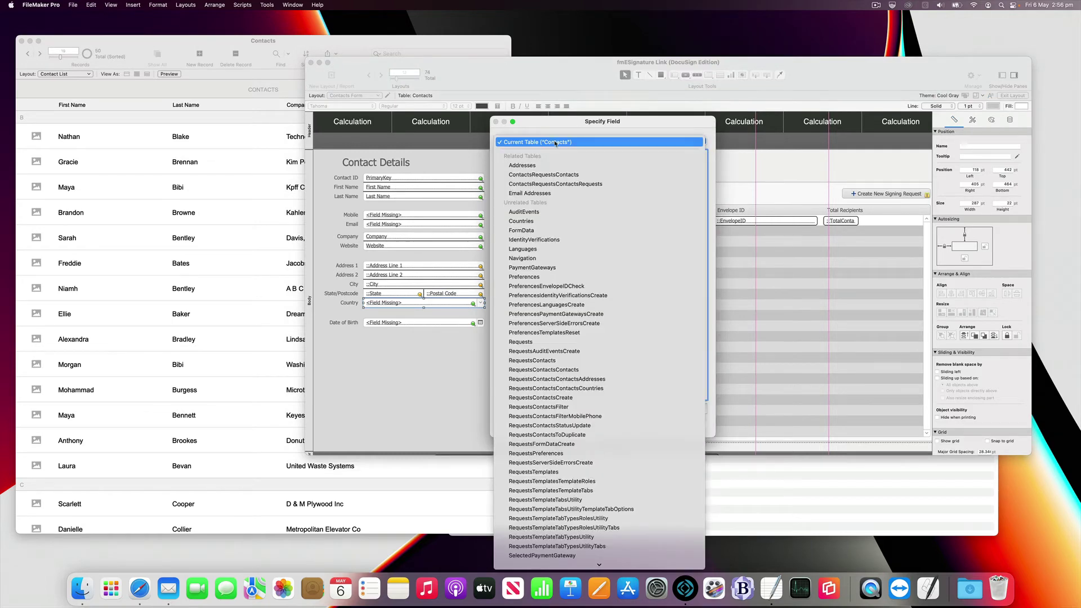
left_click(554, 170)
double_click(521, 178)
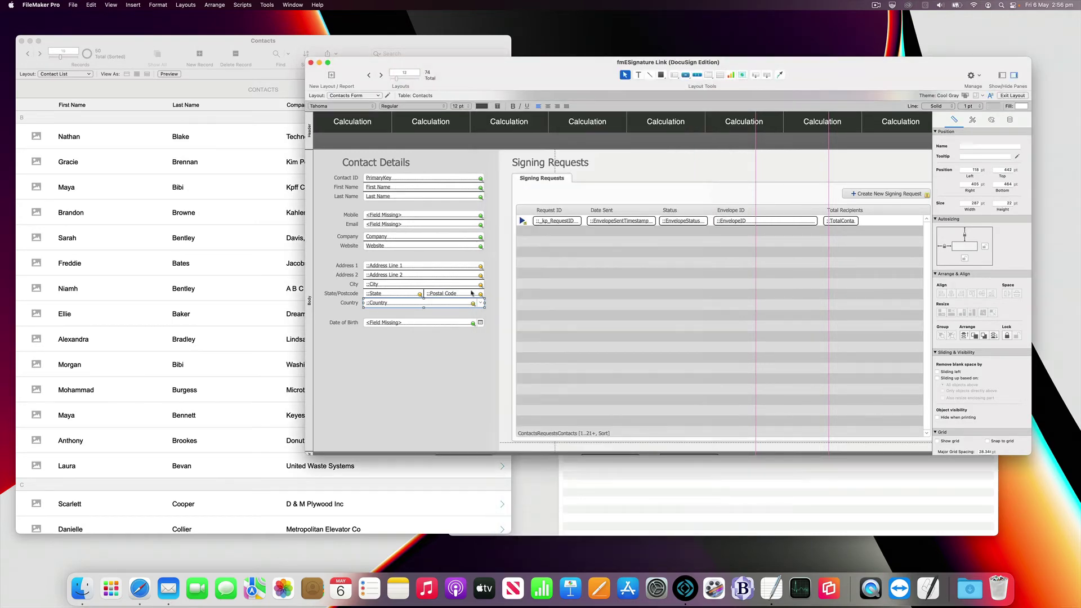
Step: Delete the Date of Birth label and its missing field from the Contacts Form layout
left_click(345, 324)
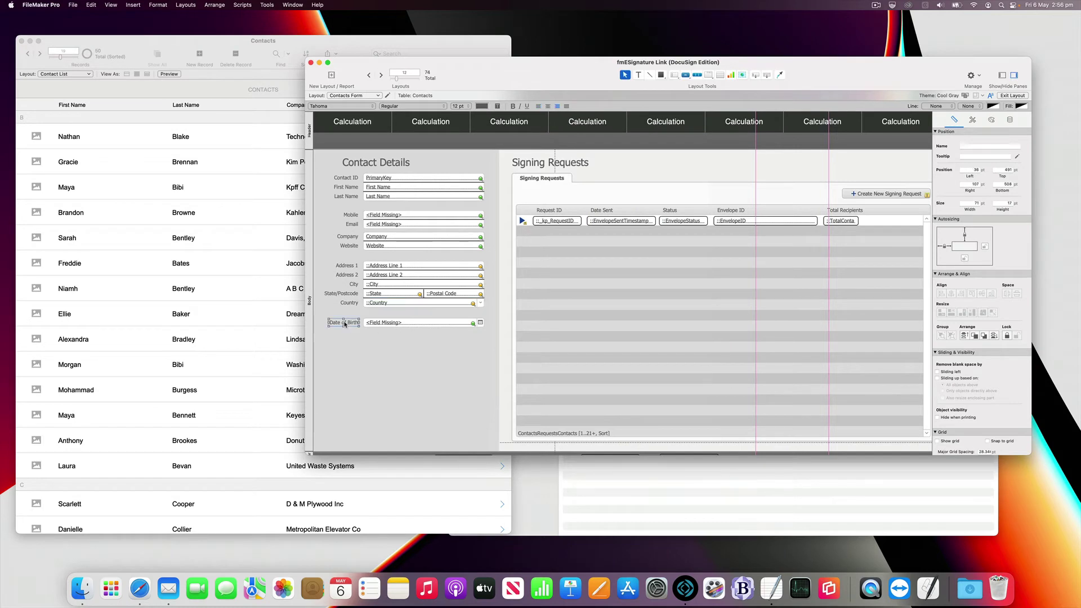
left_click(383, 324, "shift")
key("Delete")
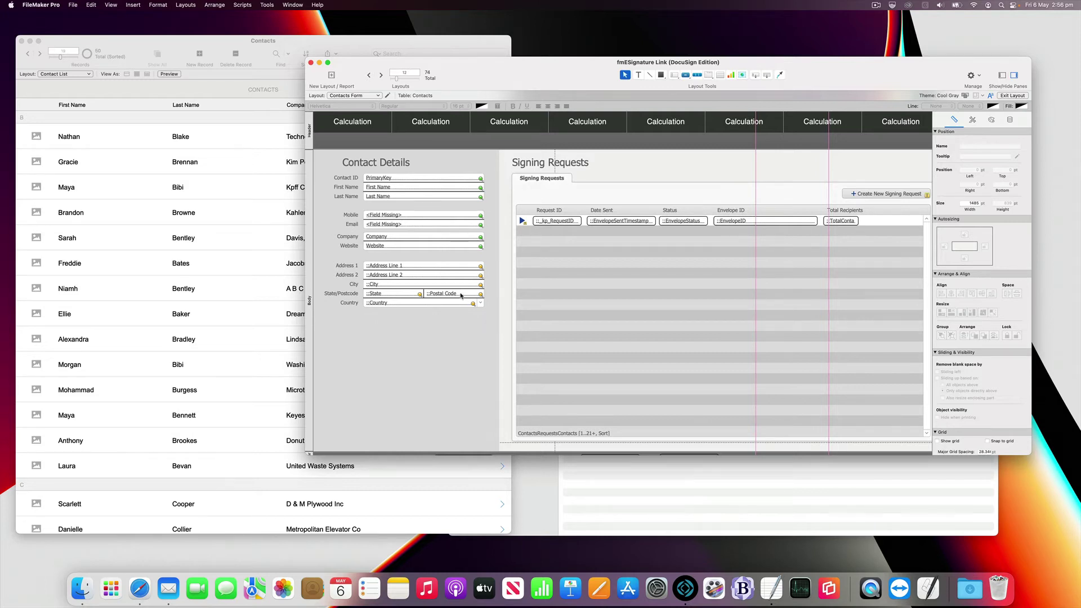
key("super+b")
key("super+l")
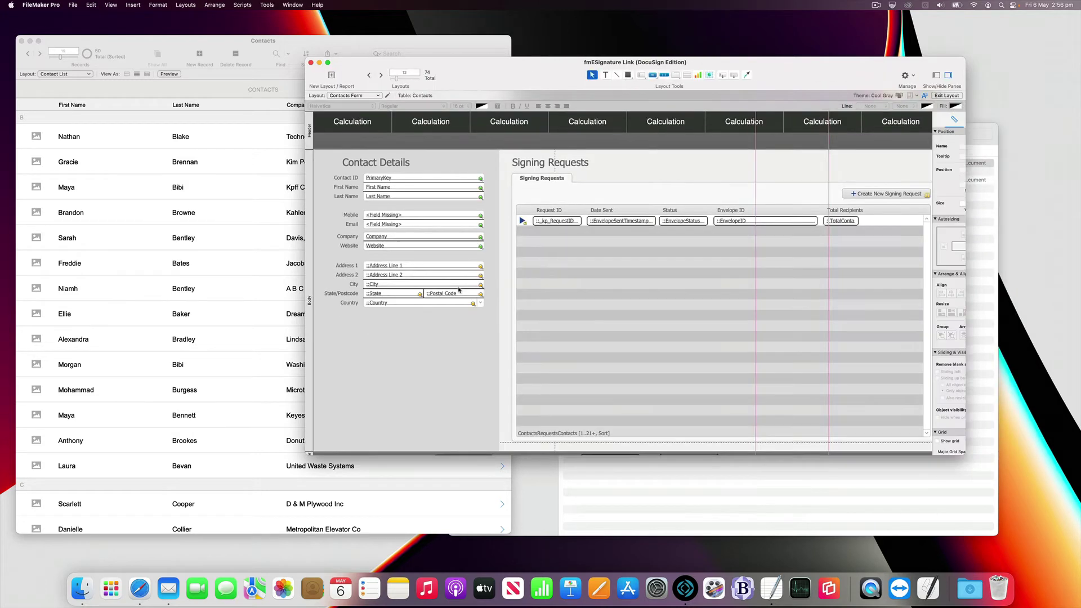
Step: Assign the form's missing Email field to Address of the related Email Addresses table
left_click(368, 224)
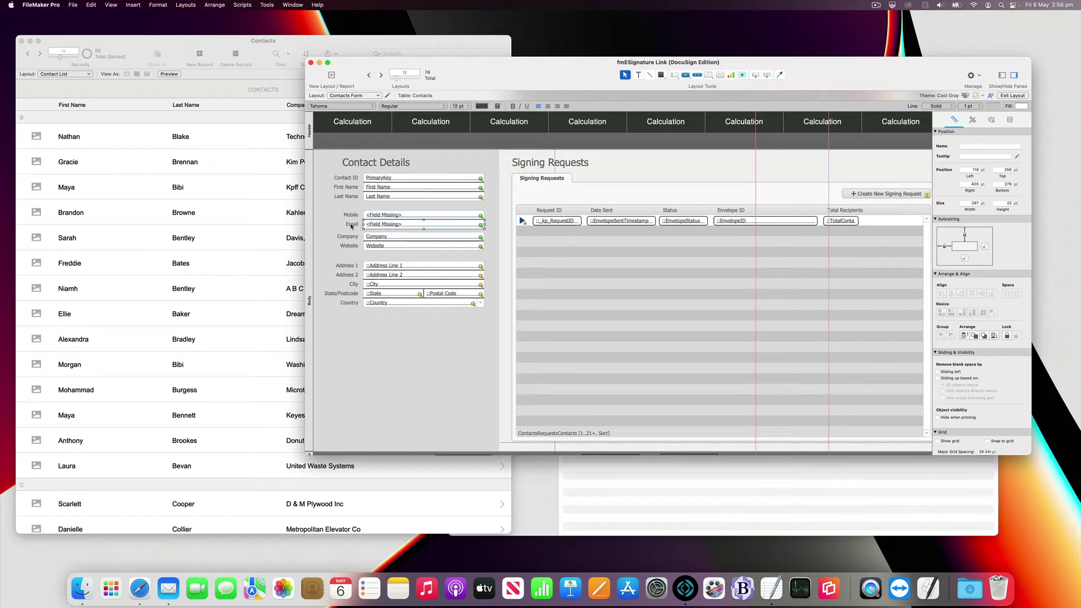
double_click(456, 225)
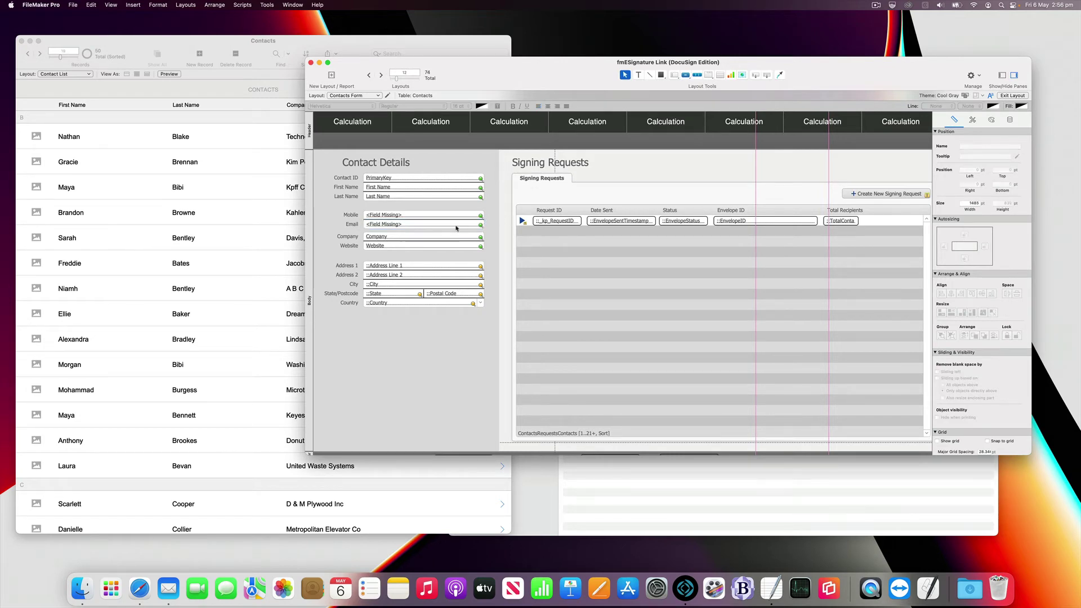
left_click(566, 141)
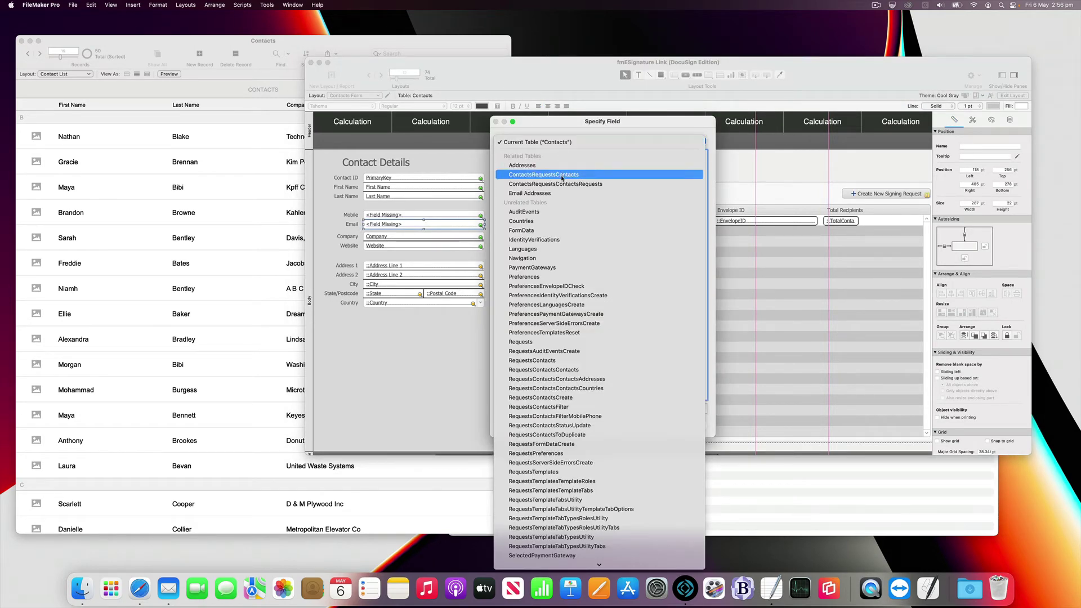
left_click(561, 195)
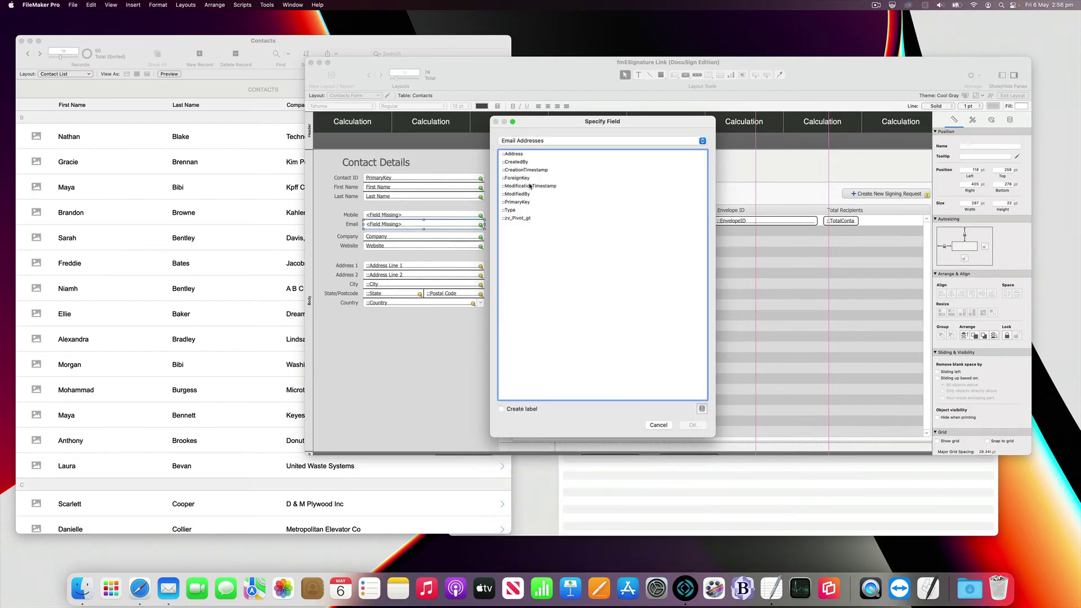
double_click(523, 155)
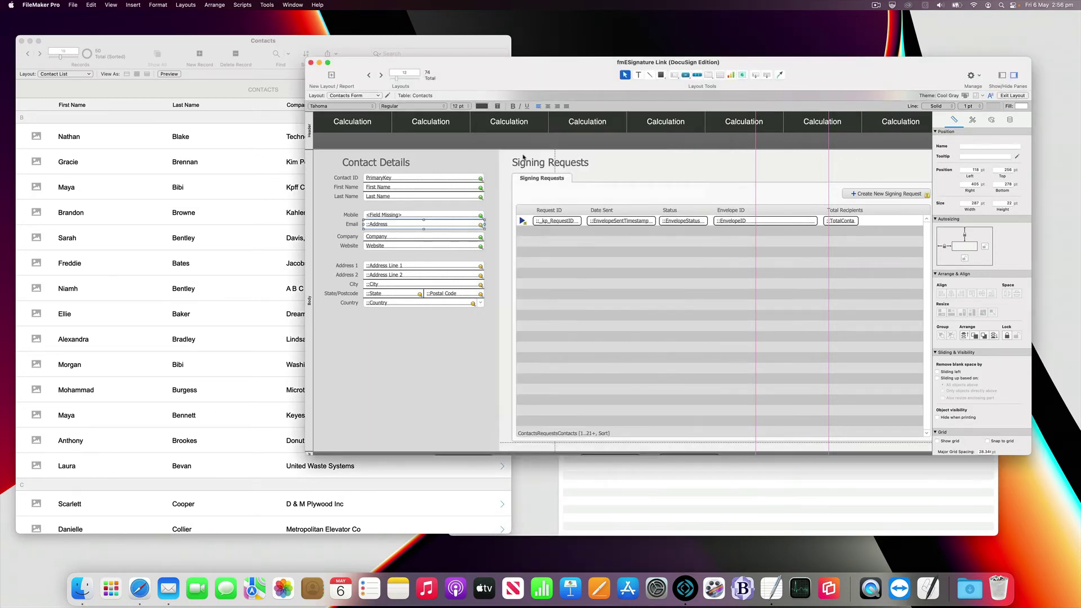
Step: Delete the Mobile label and its missing field from the Contacts Form layout
left_click(407, 218)
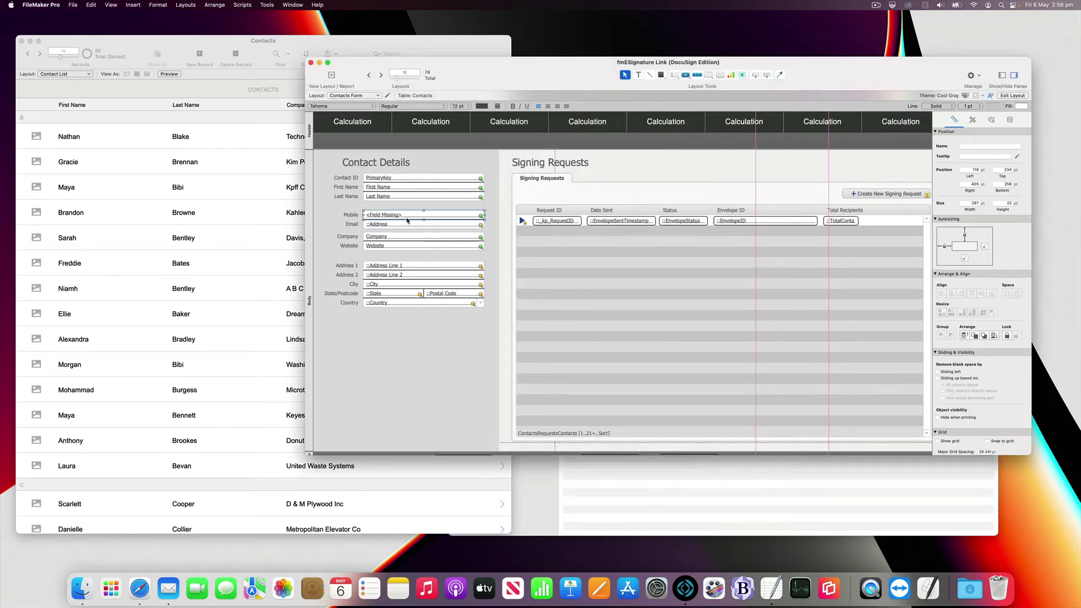
left_click(350, 215, "shift")
key("Delete")
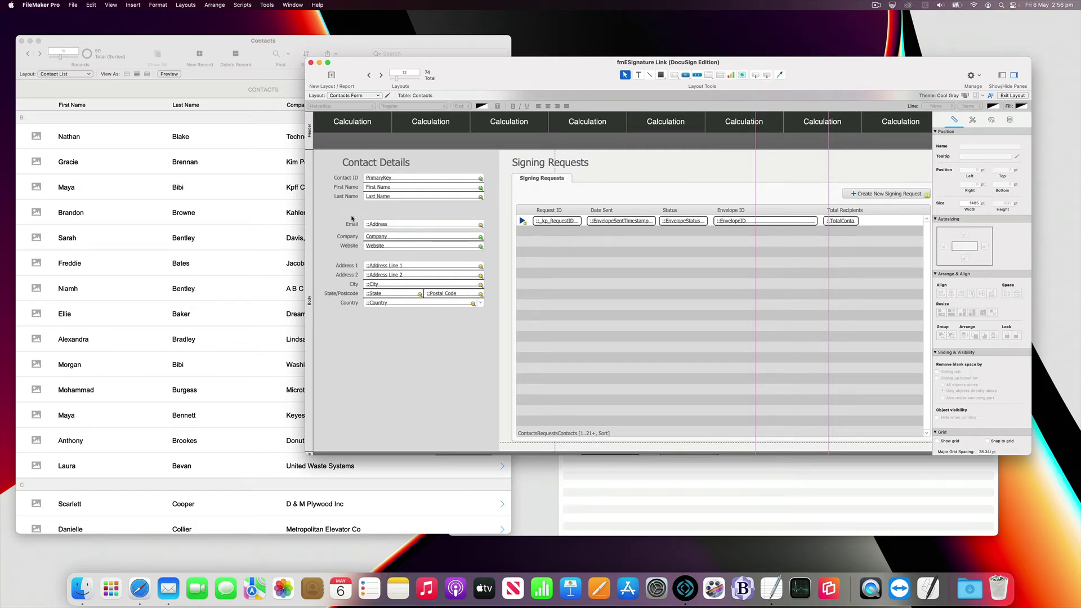
Step: Go through about ten contact records in Browse mode to check the data in the remapped fields
key("super+b")
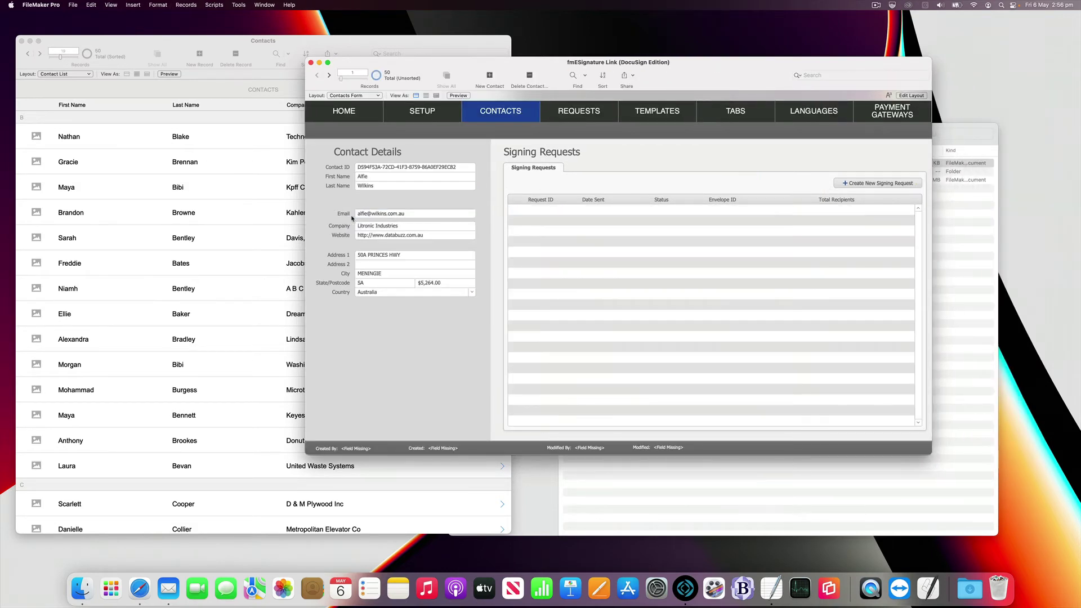
left_click(329, 76)
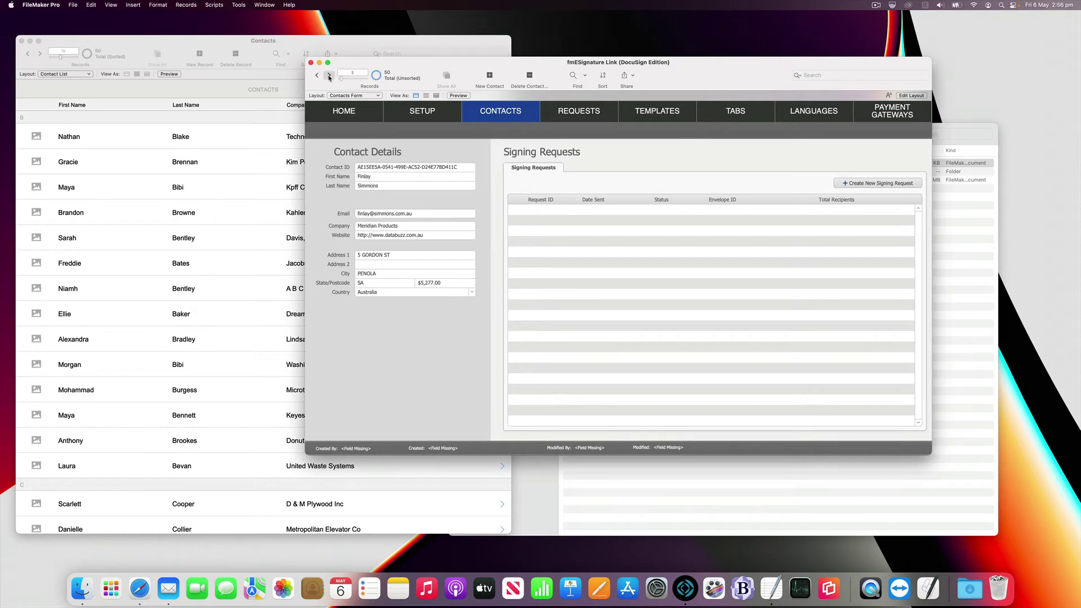
left_click(329, 76)
left_click(329, 76)
left_click(330, 76)
left_click(329, 76)
left_click(329, 76)
left_click(329, 76)
left_click(329, 76)
left_click(329, 76)
left_click(329, 76)
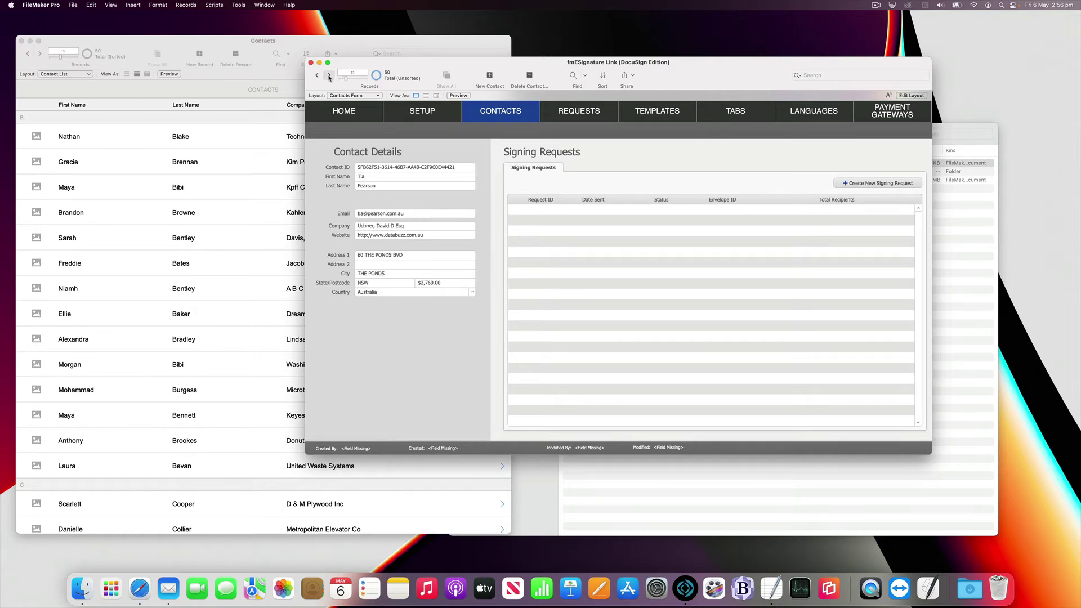
Step: Set the Postal Code field's number format to General, save the layout and check the postcodes in several contact records
key("super+l")
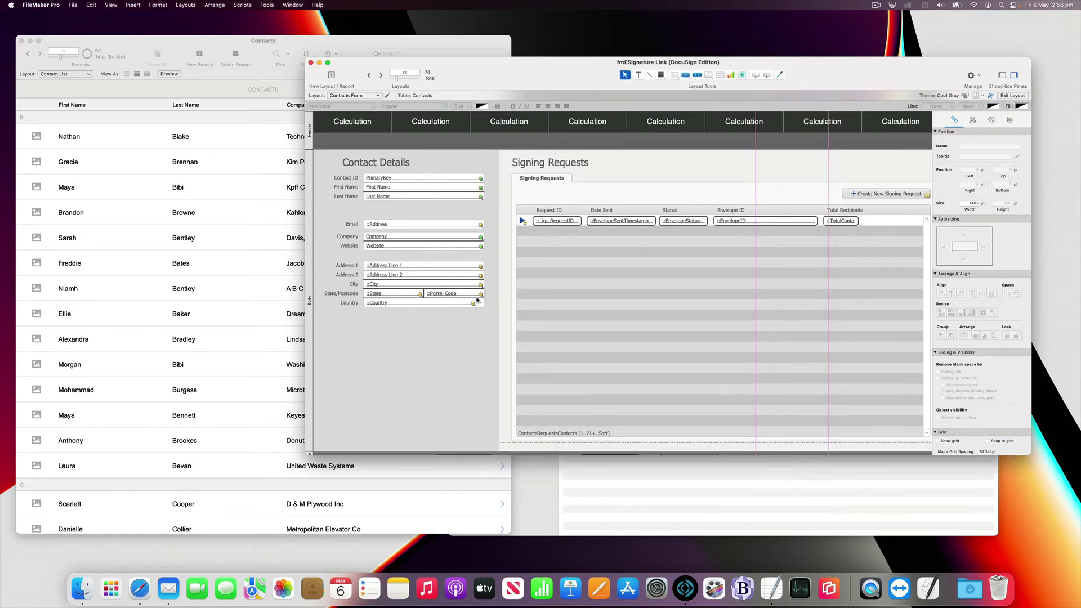
left_click(1009, 119)
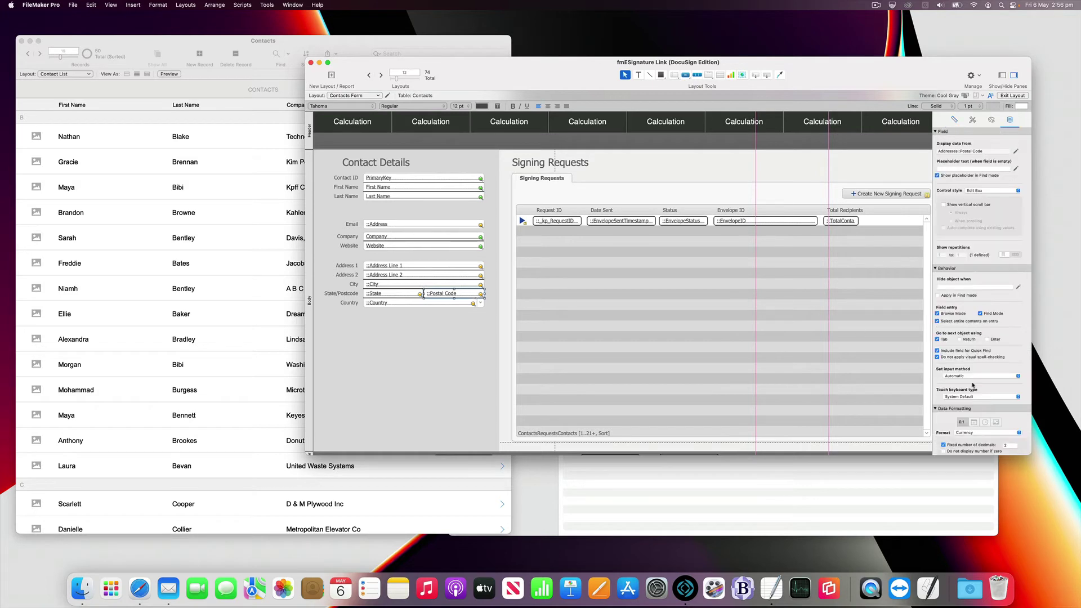
left_click(969, 434)
left_click(968, 433)
left_click(968, 434)
left_click(968, 427)
key("super+s")
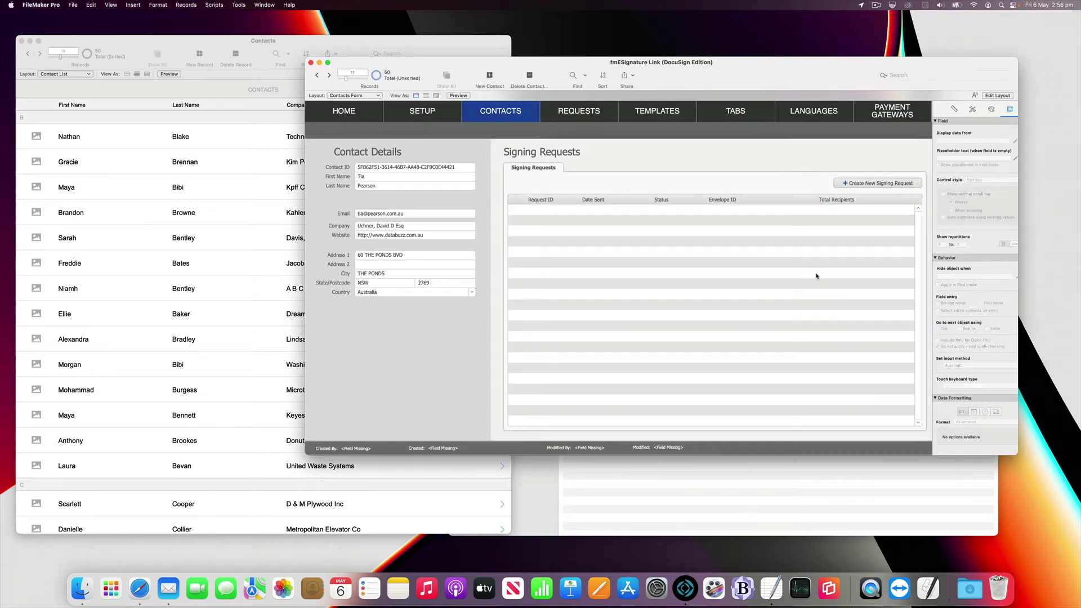
key("super+b")
left_click(330, 76)
left_click(329, 76)
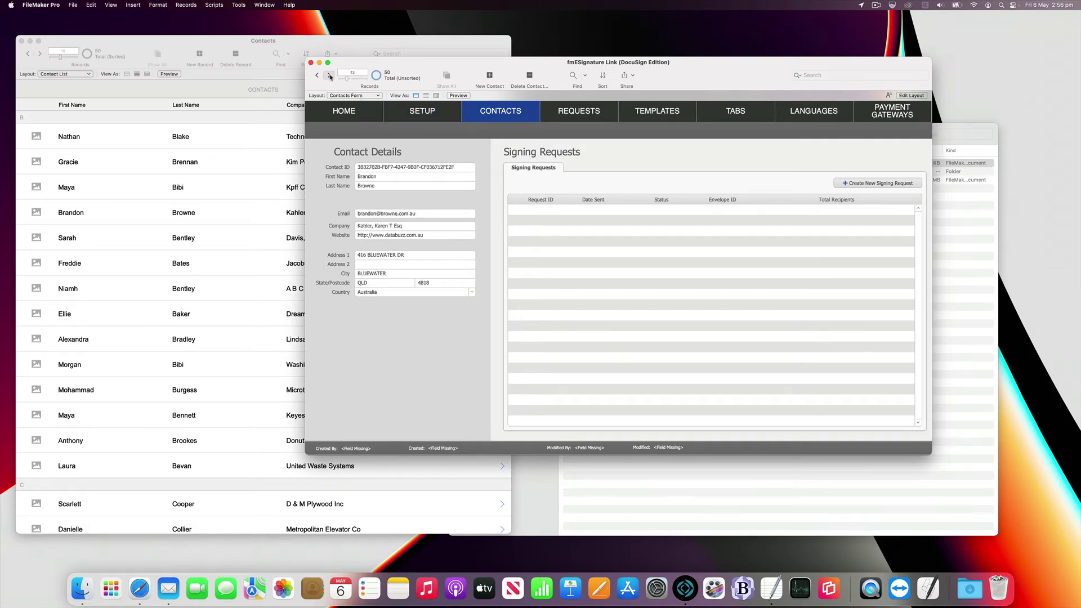
left_click(331, 77)
left_click(332, 78)
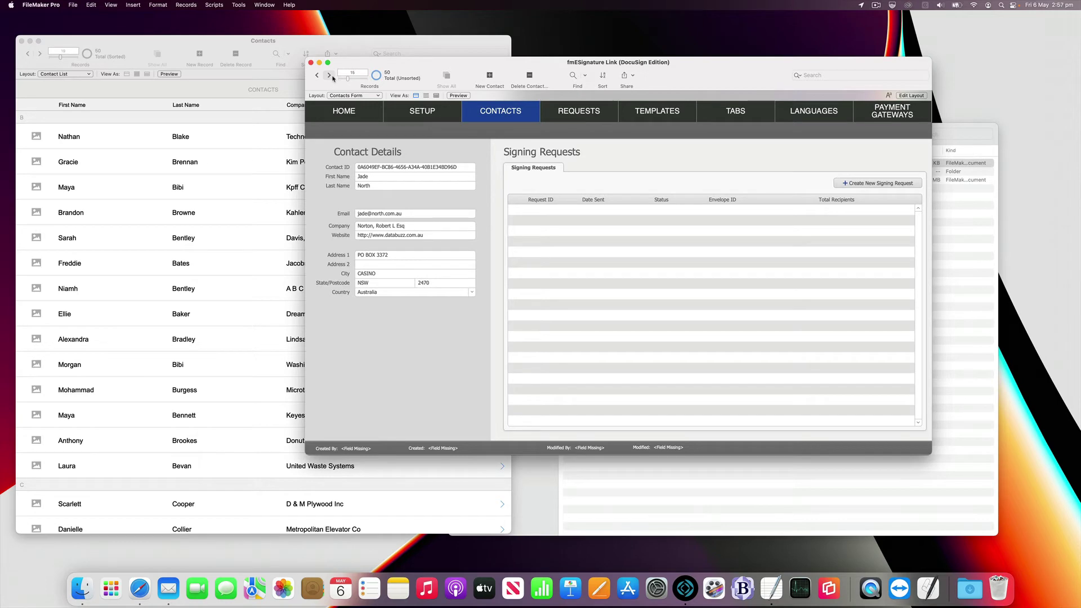
Step: Open the Add Request Contacts [CARD] layout for editing and assign its missing Full Name field to FullName_c of RequestsContactsFilter
key("super+l")
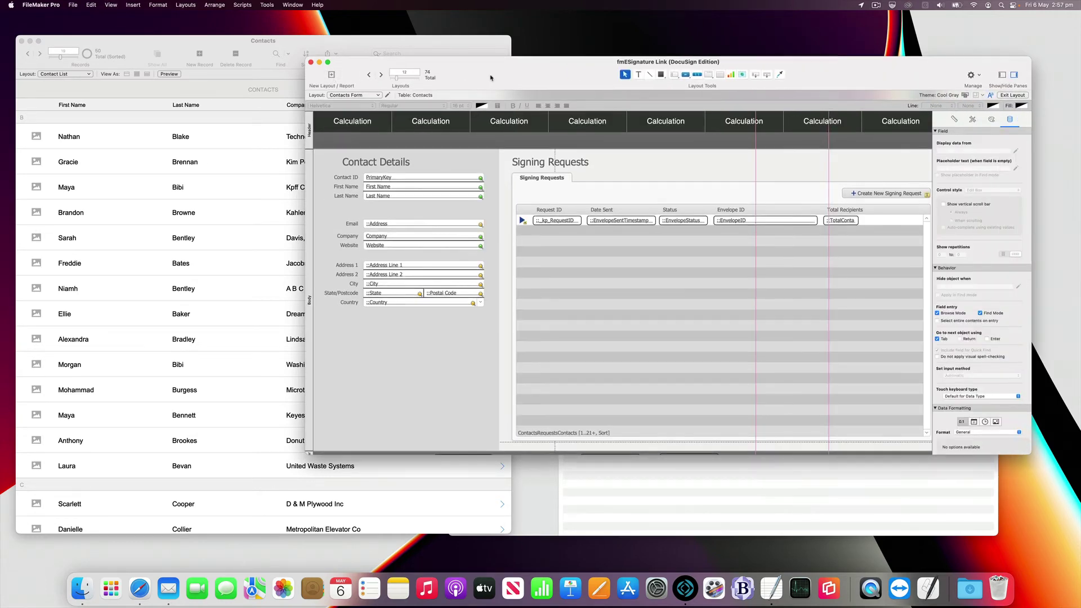
left_click_drag(490, 77, 429, 32)
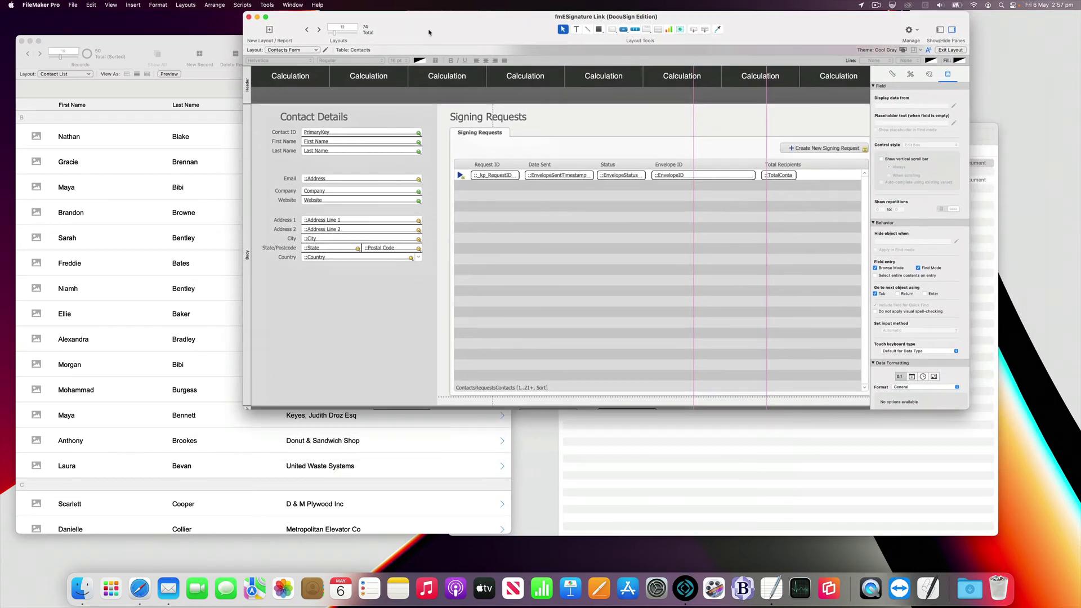
left_click(312, 50)
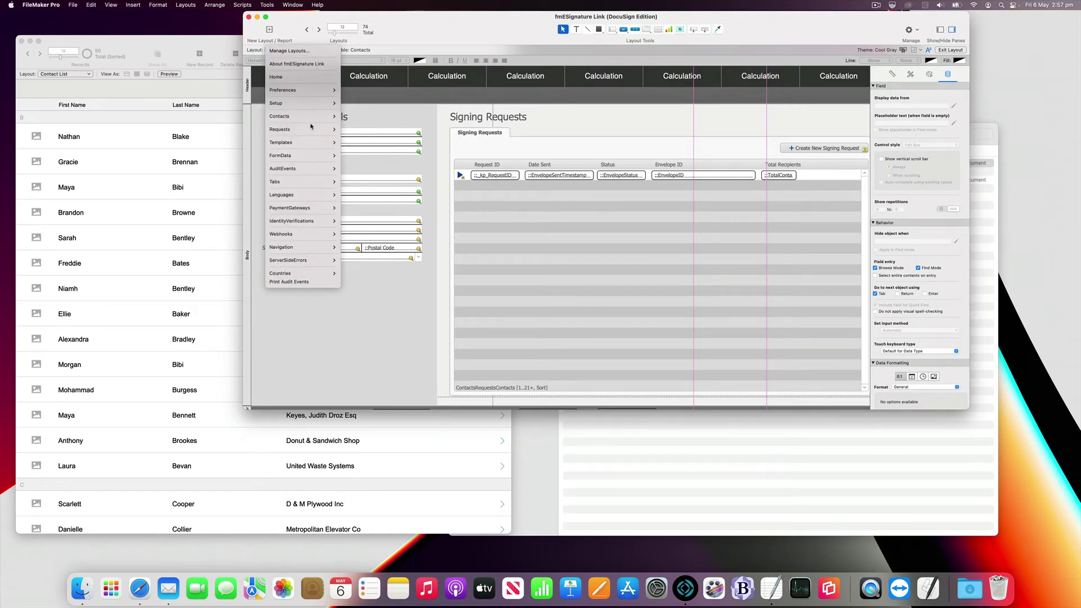
mouse_move(312, 119)
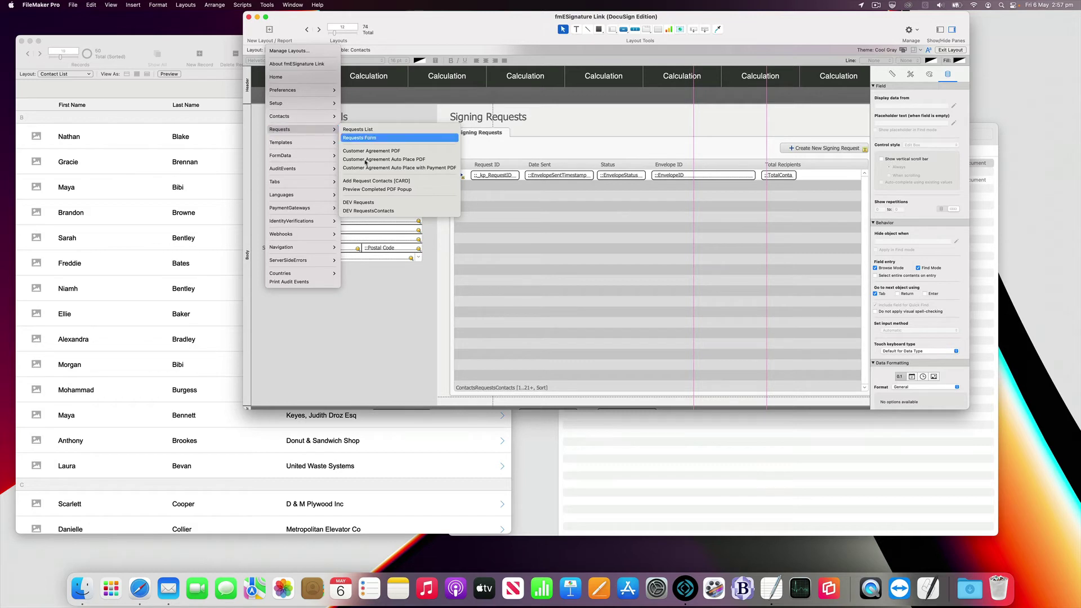
left_click(377, 181)
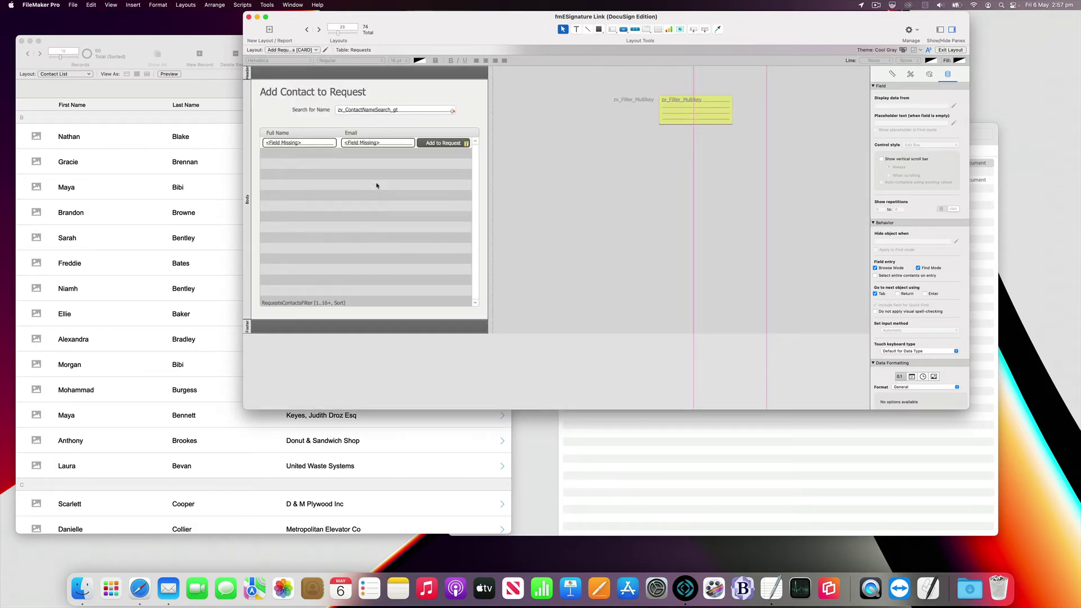
double_click(322, 143)
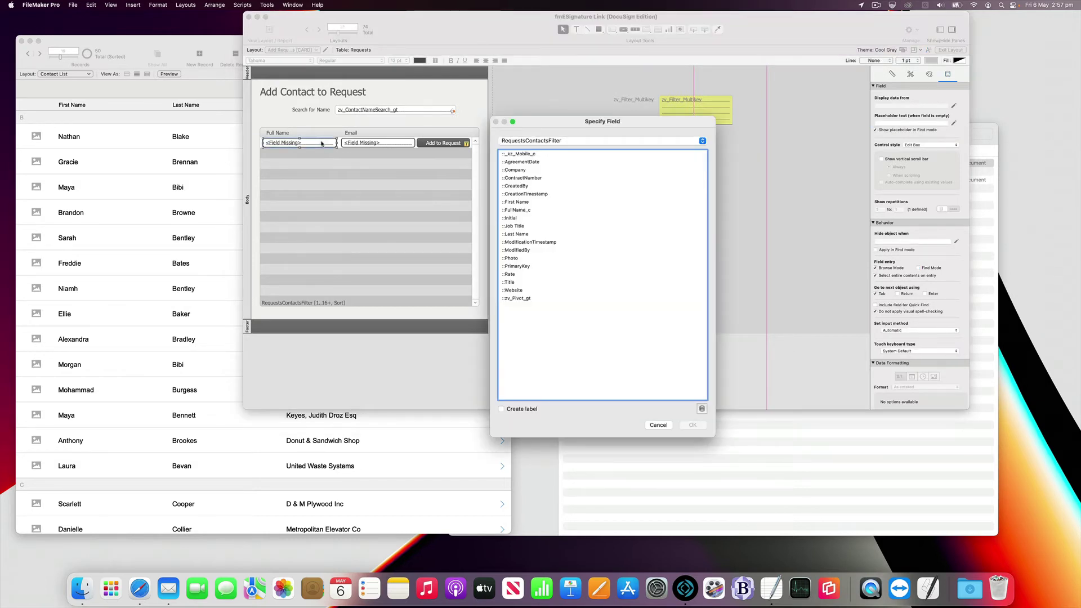
double_click(521, 210)
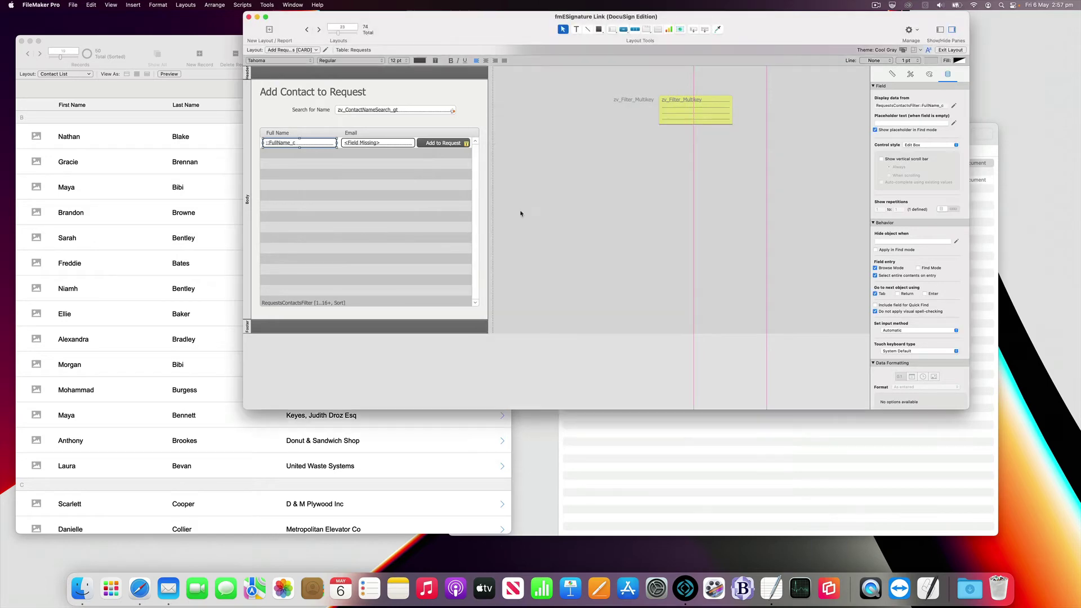
double_click(396, 144)
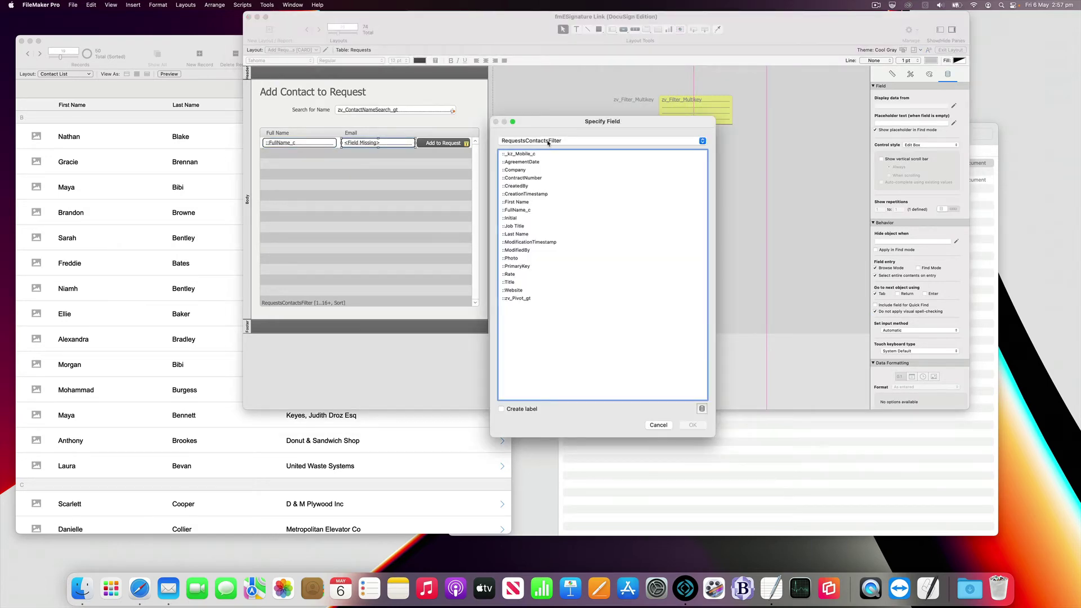
left_click(549, 141)
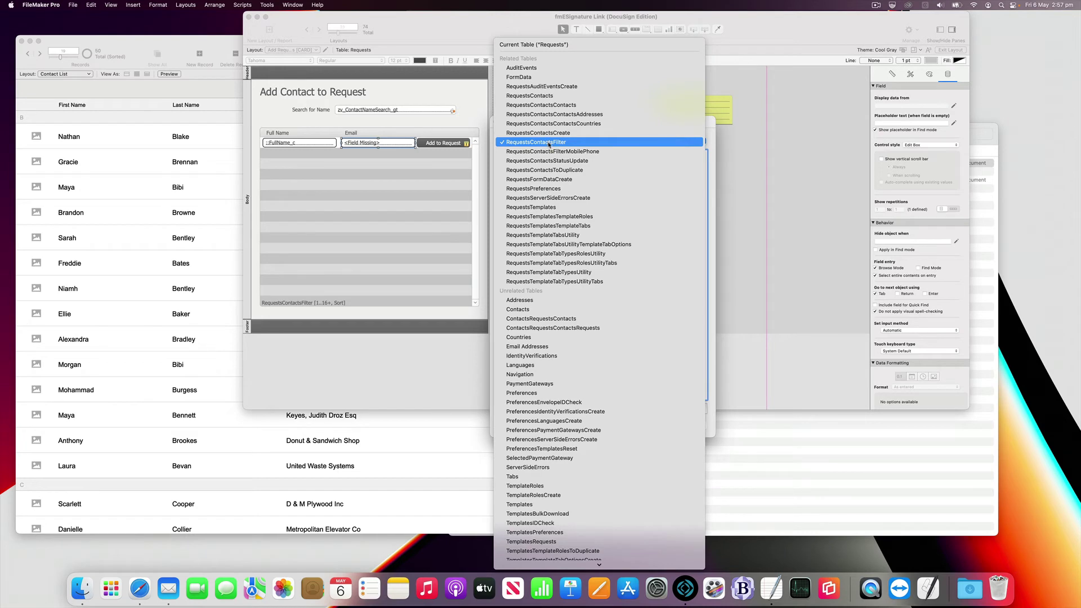
left_click(549, 144)
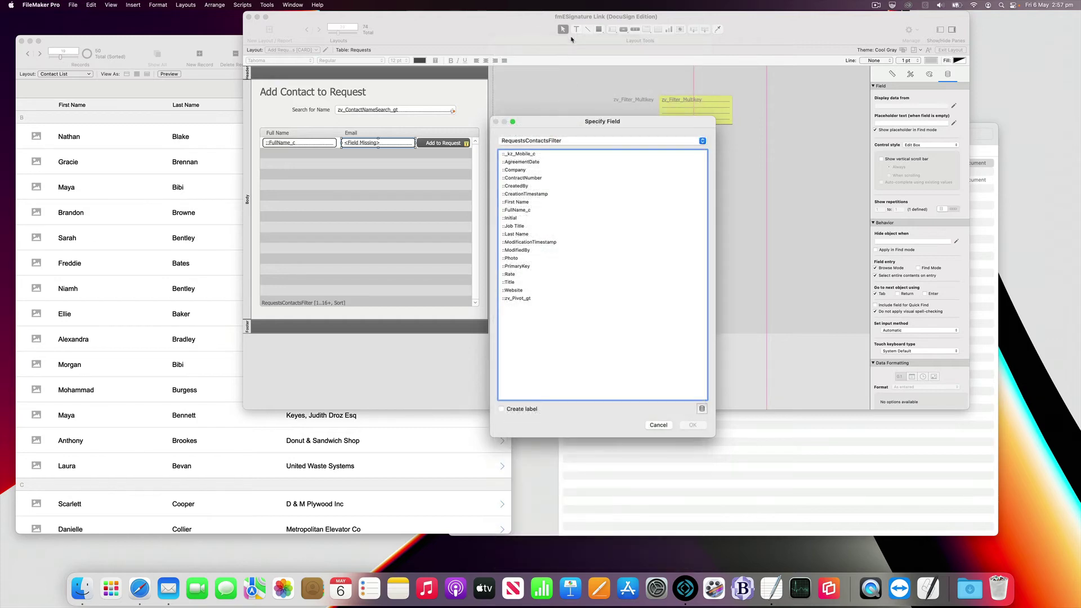
key("Escape")
Step: Duplicate the Email Addresses table occurrence in the relationships graph, place the copy beside the Requests group and hide the help text
key("super+shift+d")
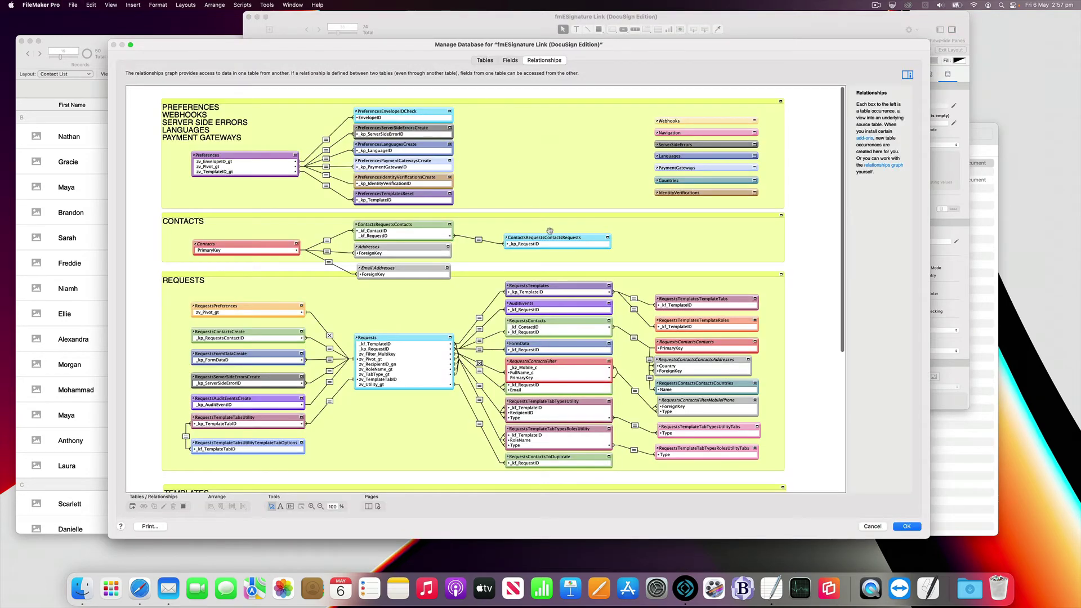
scroll(557, 233, "down", 3)
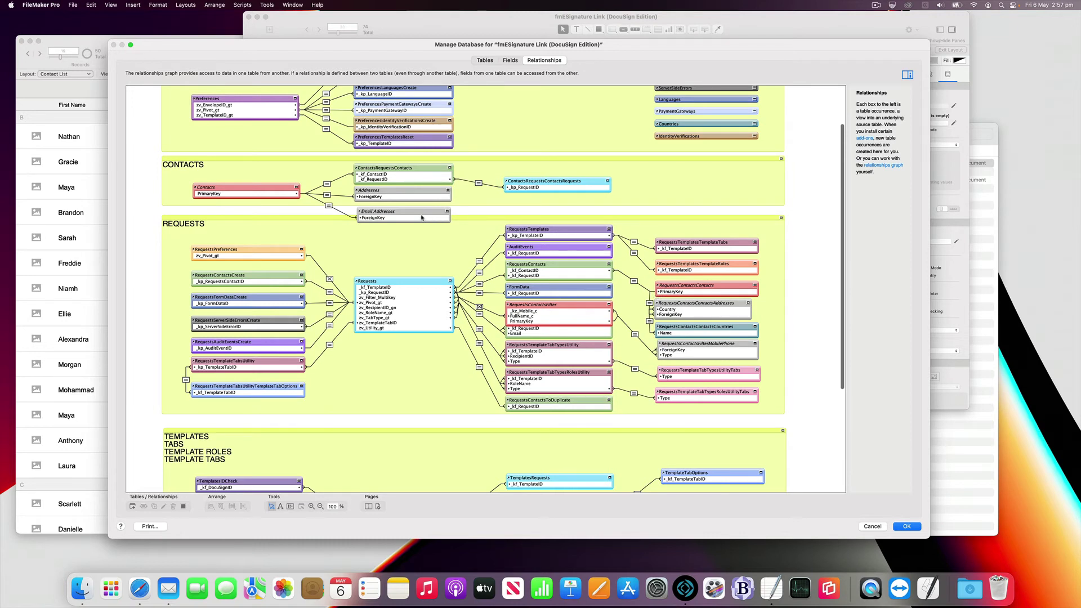
left_click_drag(422, 218, 874, 170)
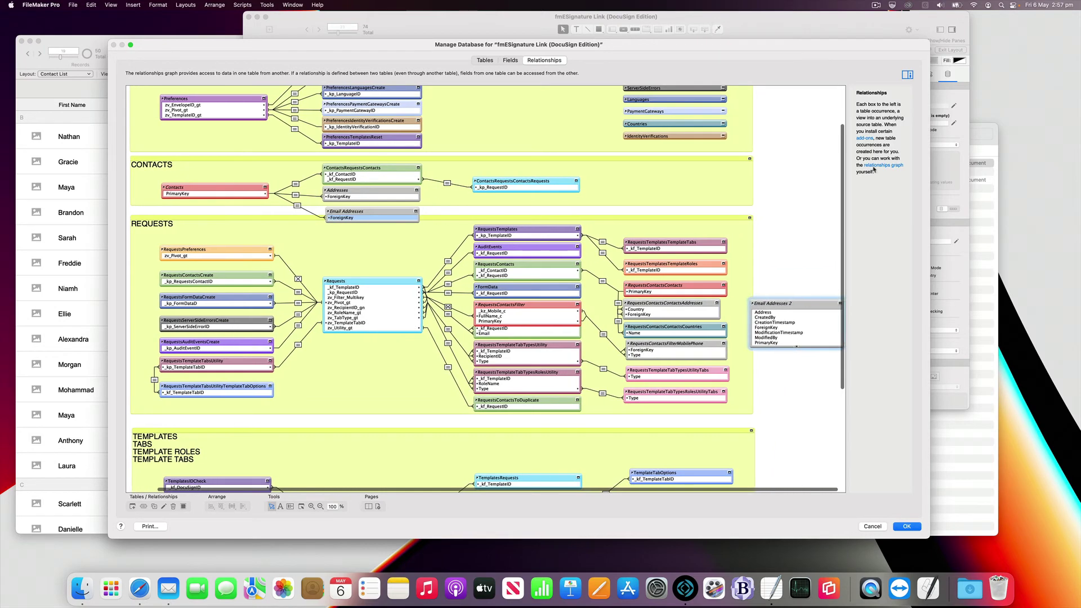
left_click(907, 75)
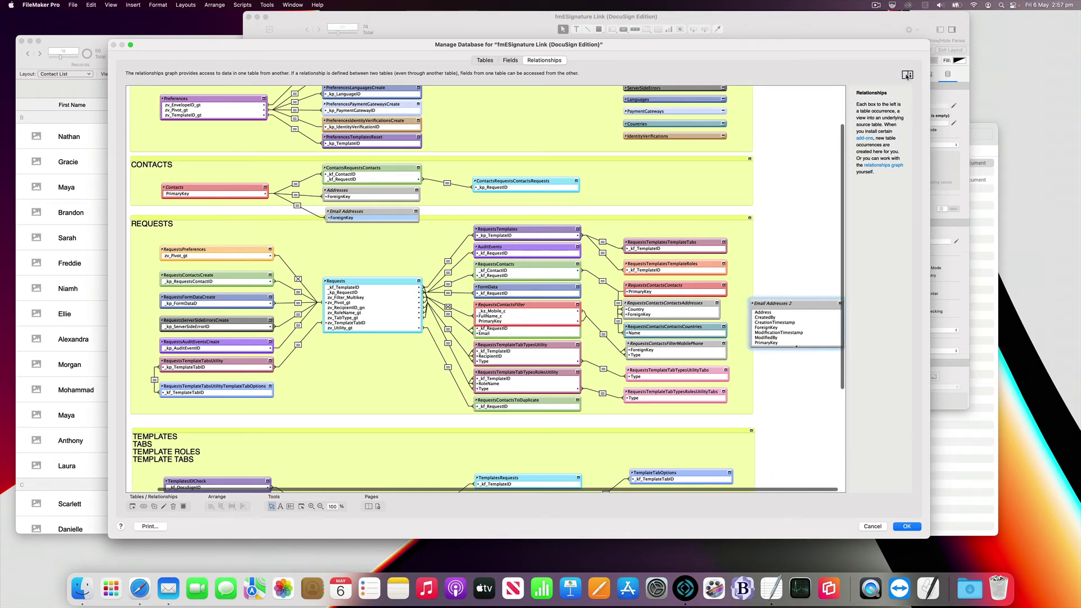
Step: Rename the duplicated Email Addresses table occurrence as RequestsContactsFilterEmail Addresses, reusing the name of the RequestsContactsFilter occurrence
double_click(561, 304)
key("super+c")
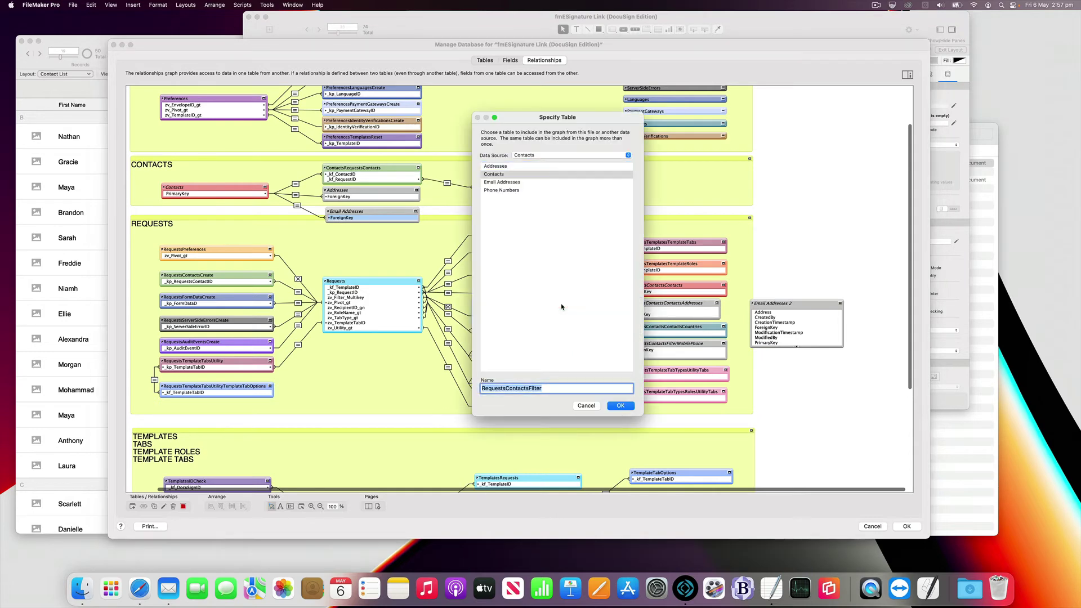
key("Escape")
double_click(789, 306)
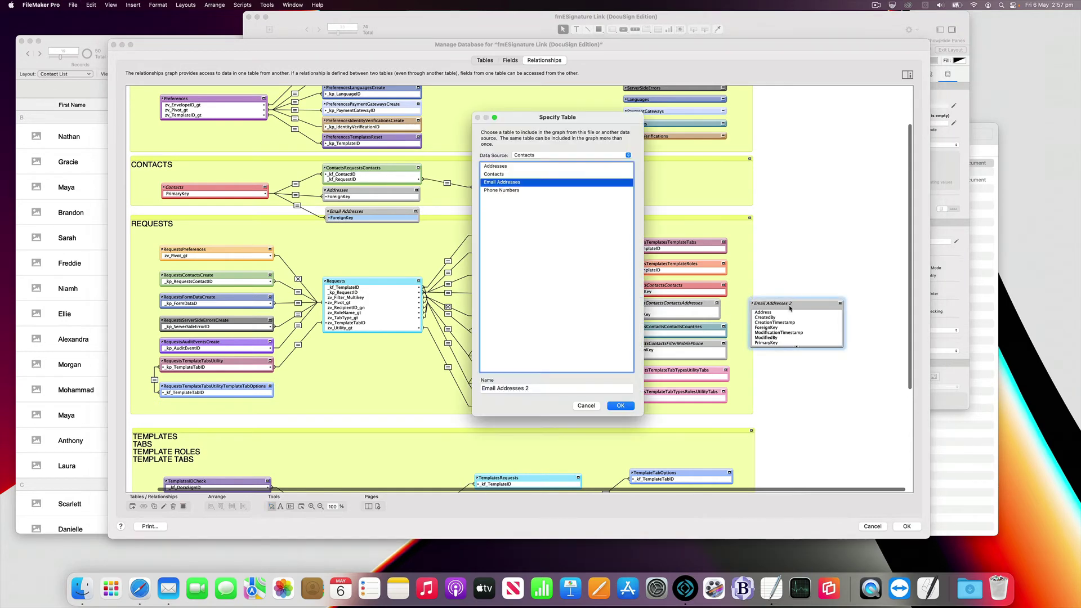
key("Left")
key("super+v")
key("Down")
key("BackSpace")
key("BackSpace")
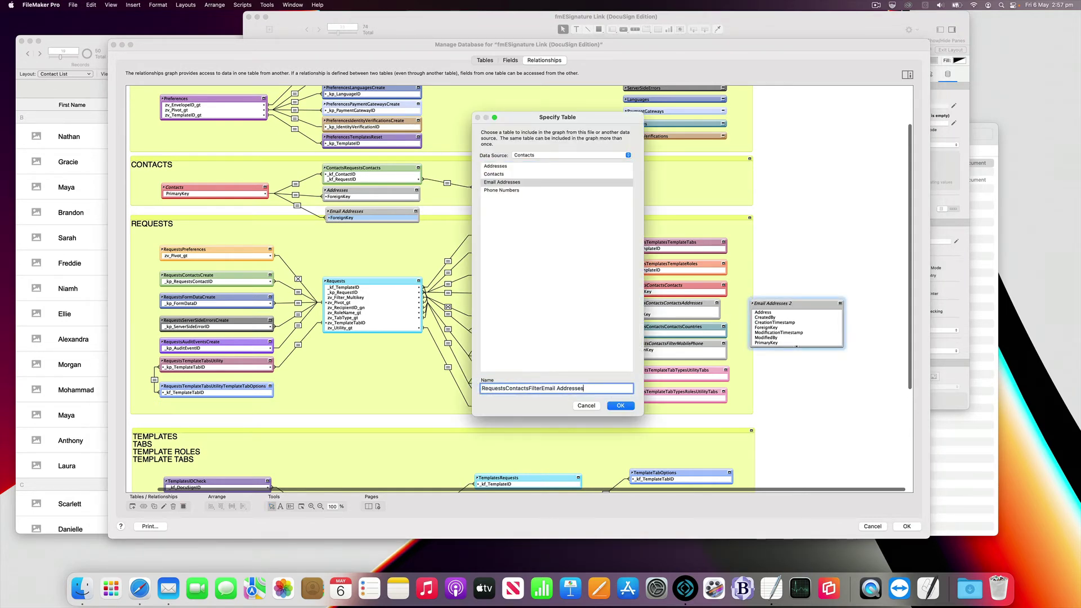
key("Return")
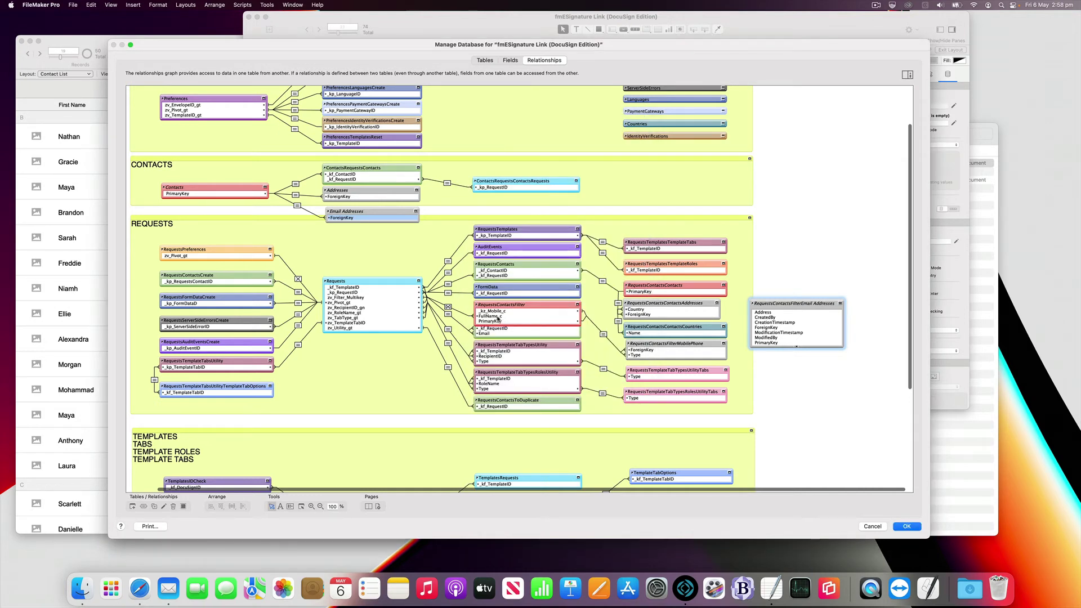
Step: Relate RequestsContactsFilter to ForeignKey of RequestsContactsFilterEmail Addresses, place the collapsed occurrence below RequestsContactsFilterMobilePhone and save the database changes
left_click_drag(498, 318, 769, 328)
left_click(841, 305)
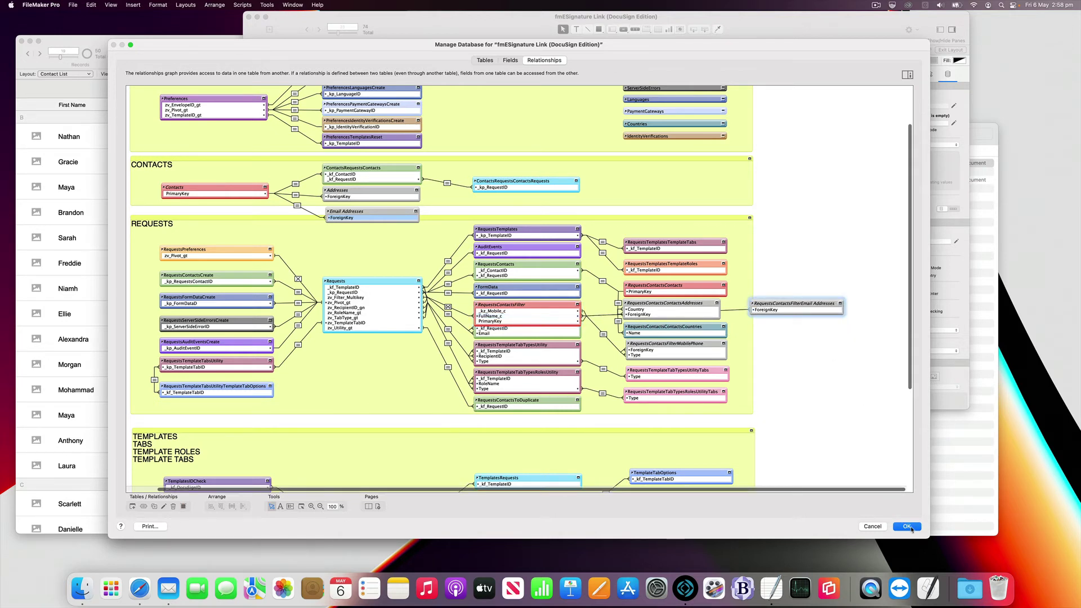
left_click_drag(810, 303, 685, 383)
left_click(685, 373)
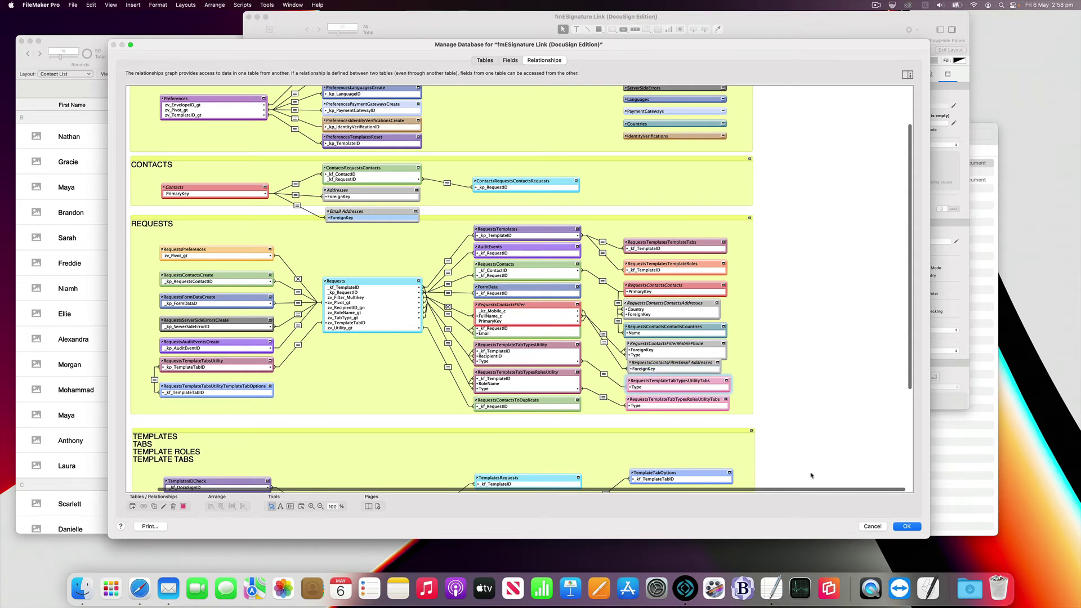
left_click(896, 525)
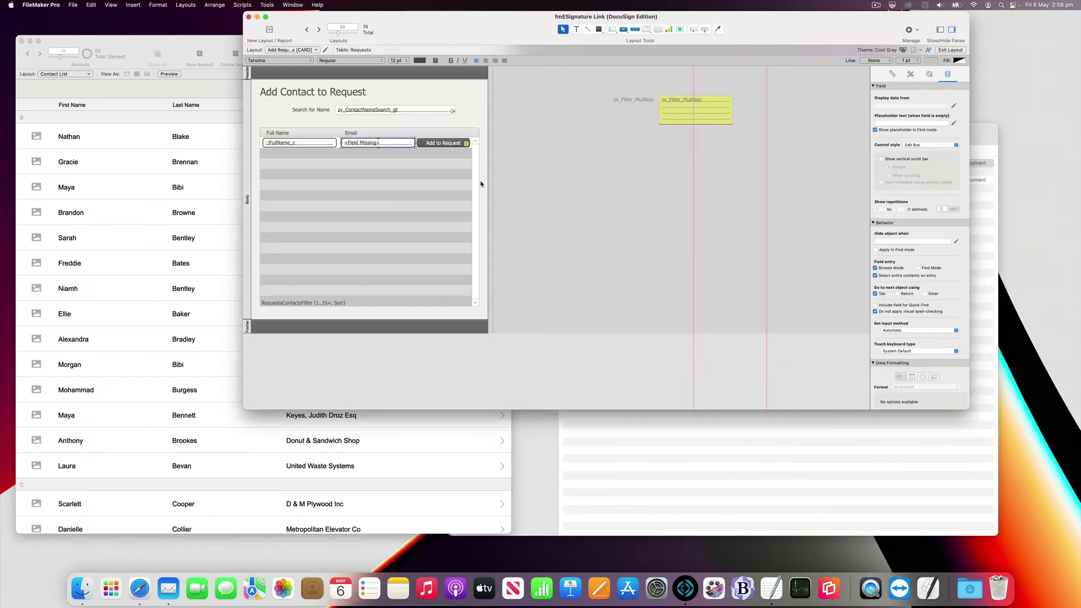
Step: Assign the missing Email field on the Add Request Contacts [CARD] layout to Address of RequestsContactsFilterEmail Addresses and return to Browse mode
double_click(394, 146)
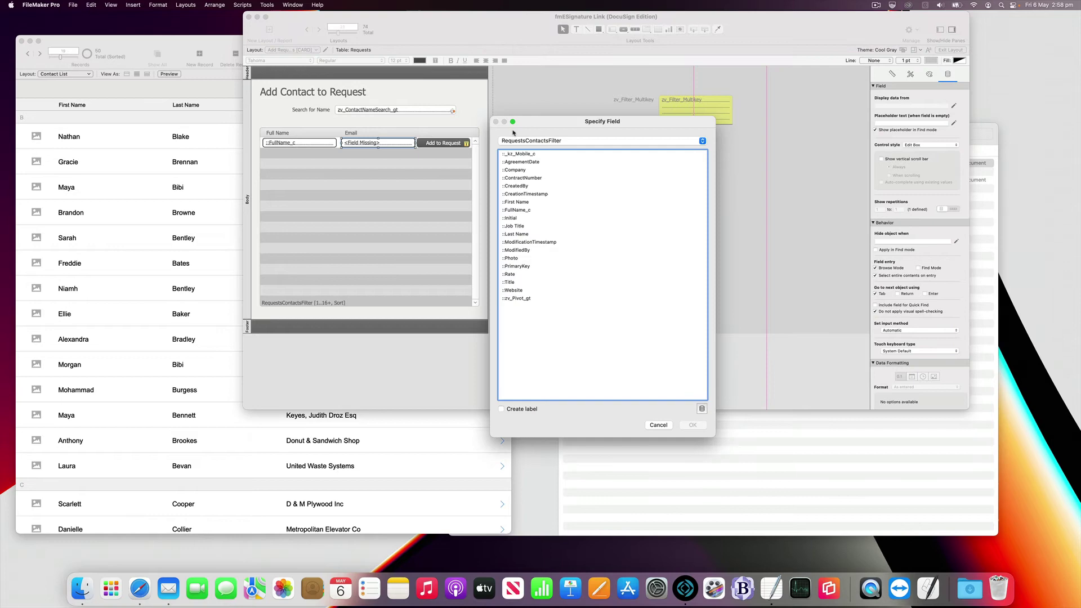
left_click(549, 142)
left_click(551, 152)
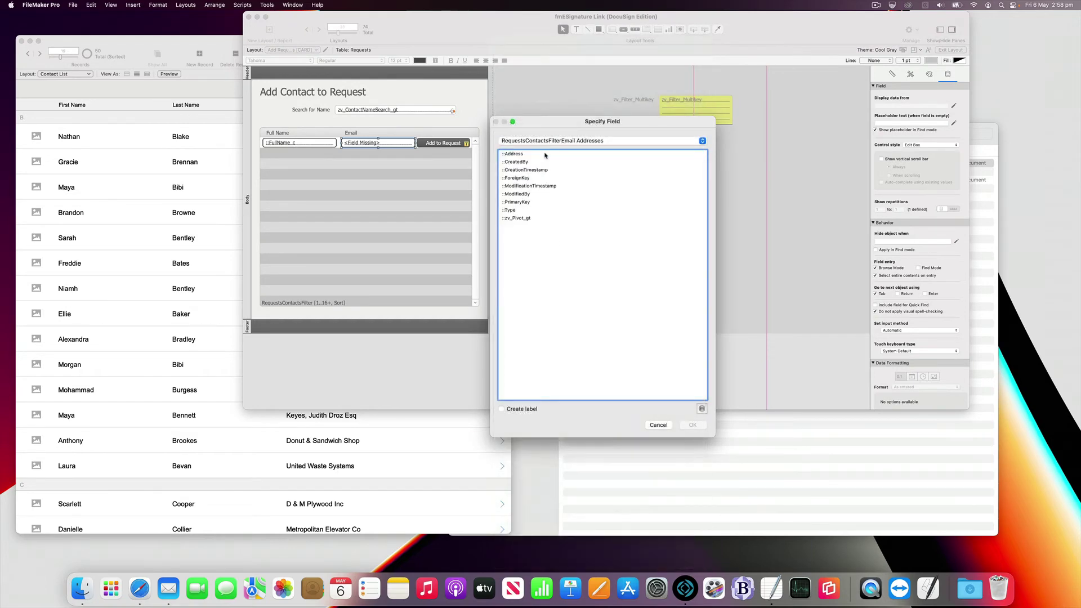
double_click(513, 155)
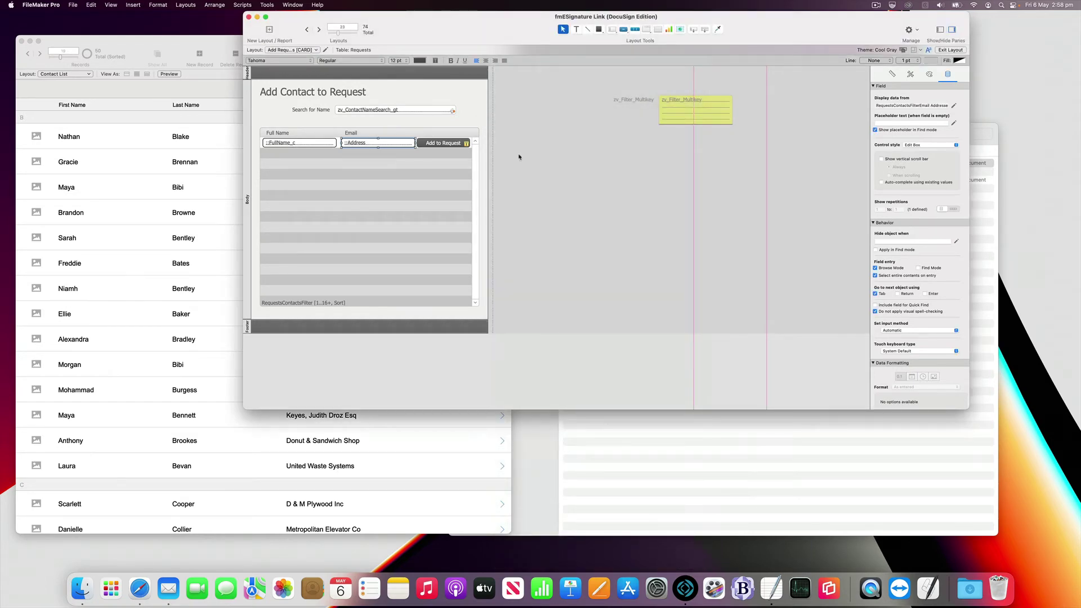
key("super+b")
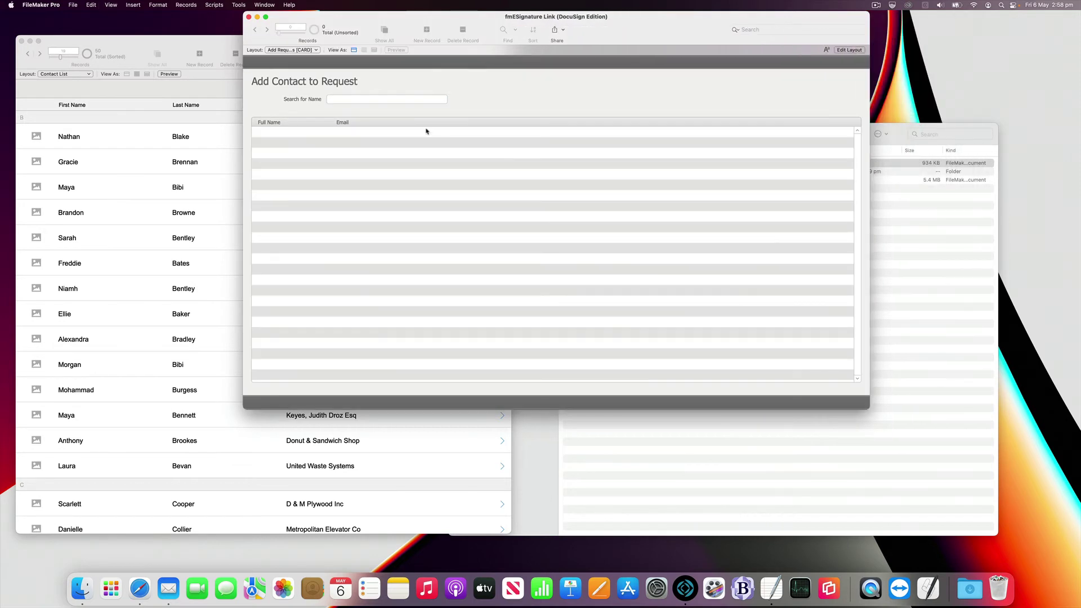
Step: Create a new request in the Requests List and open it in the Requests Form
left_click(305, 52)
left_click(305, 52)
left_click(516, 67)
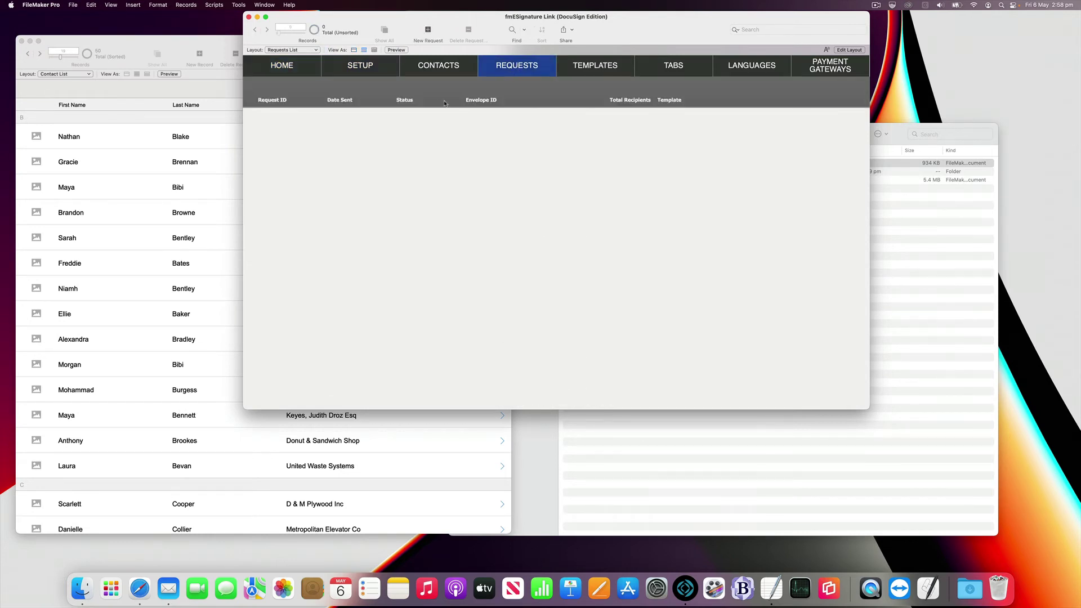
left_click(429, 32)
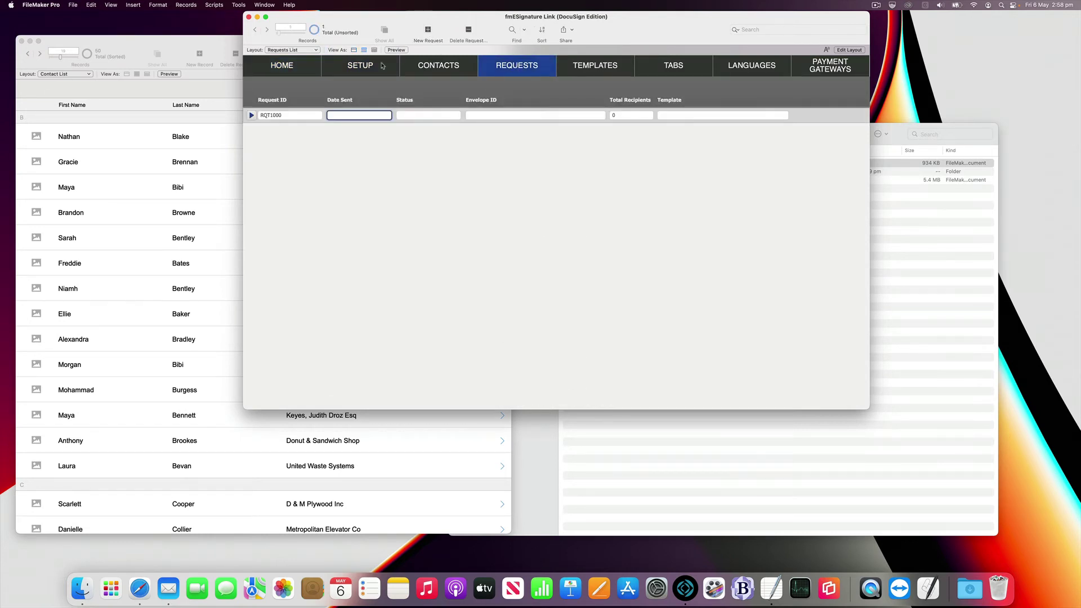
left_click(251, 115)
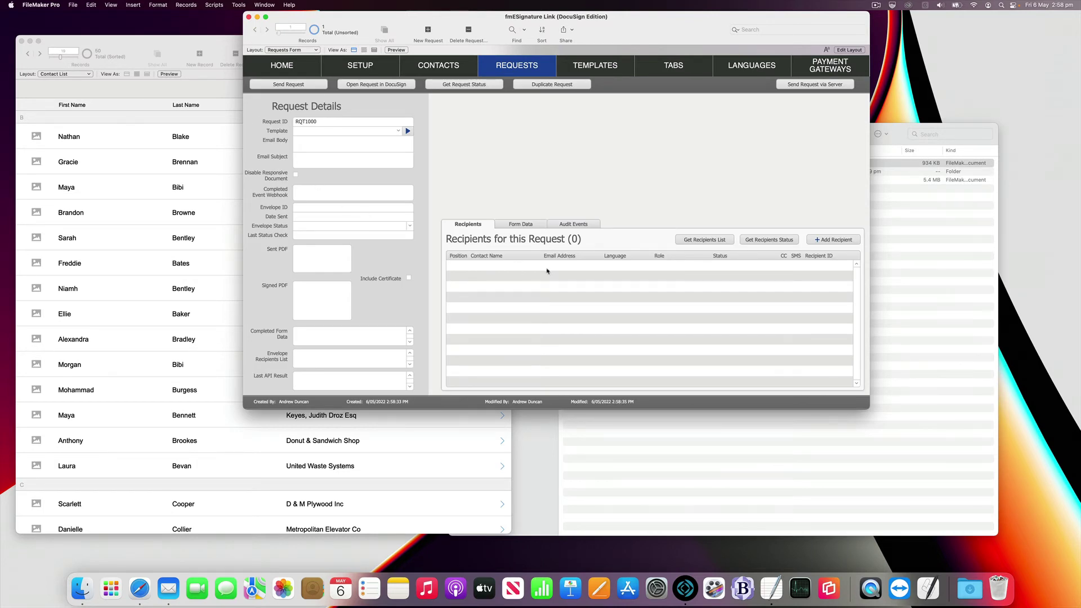
Step: Assign the missing Contact Name field in the Recipients portal to FullName_c of RequestsContactsContacts, check the Email Address field's source and return to Browse mode
key("super+l")
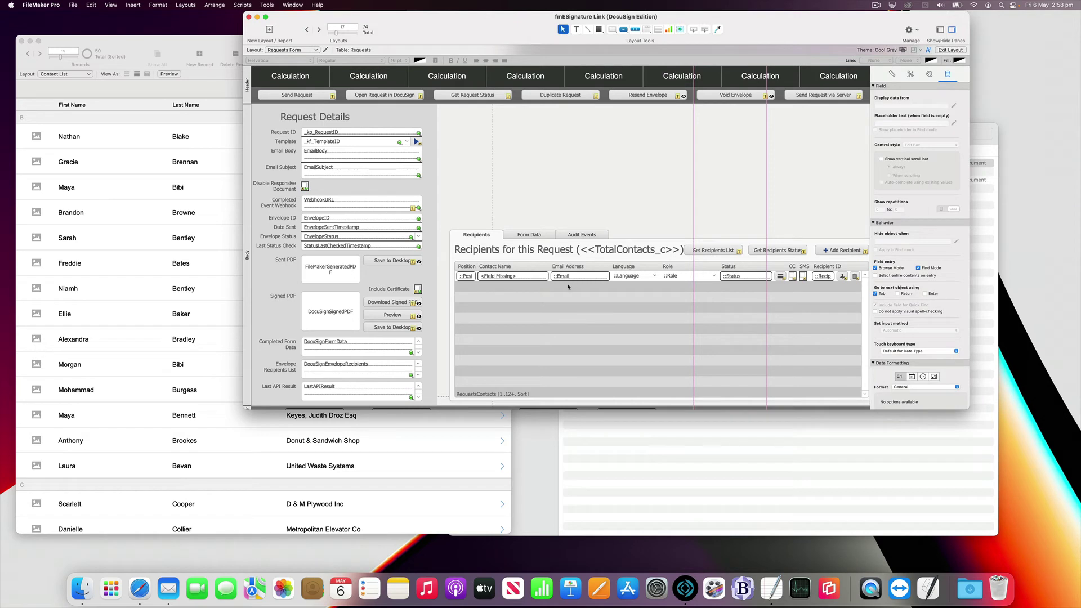
double_click(531, 278)
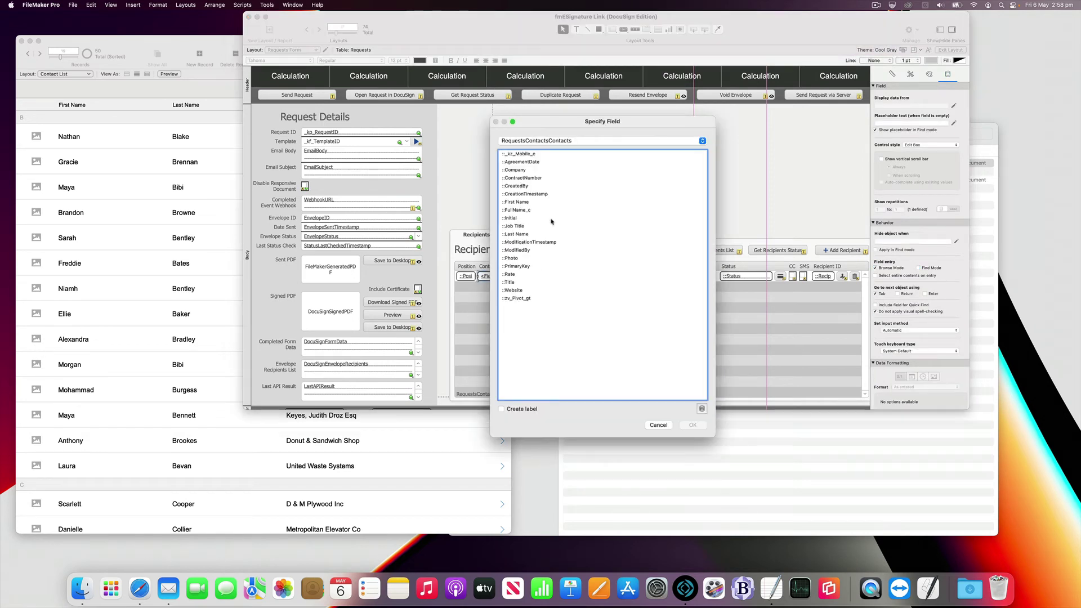
double_click(529, 211)
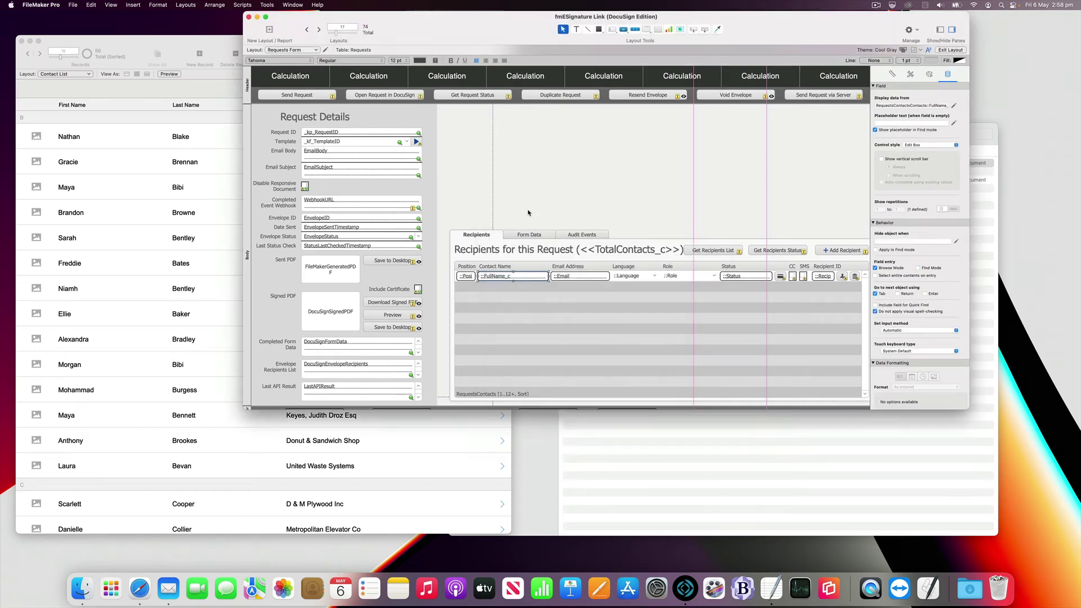
double_click(568, 279)
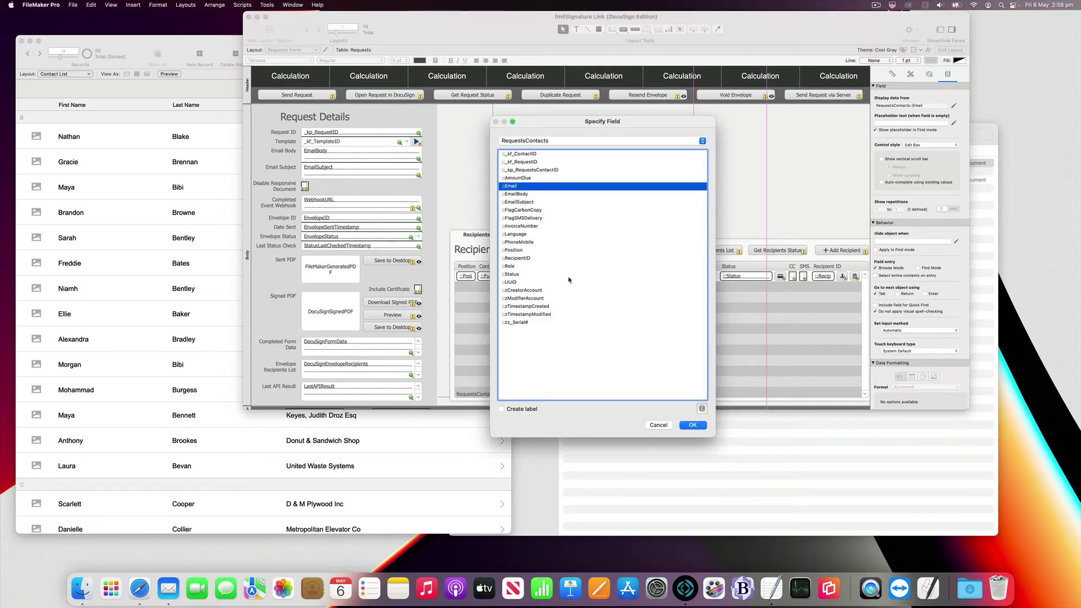
key("Return")
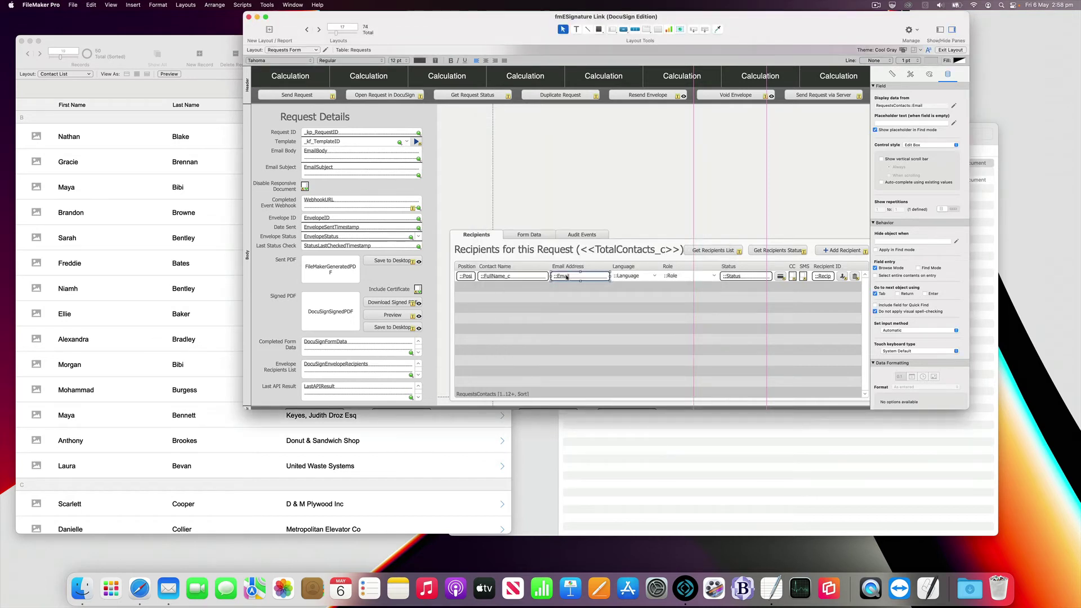
key("super+b")
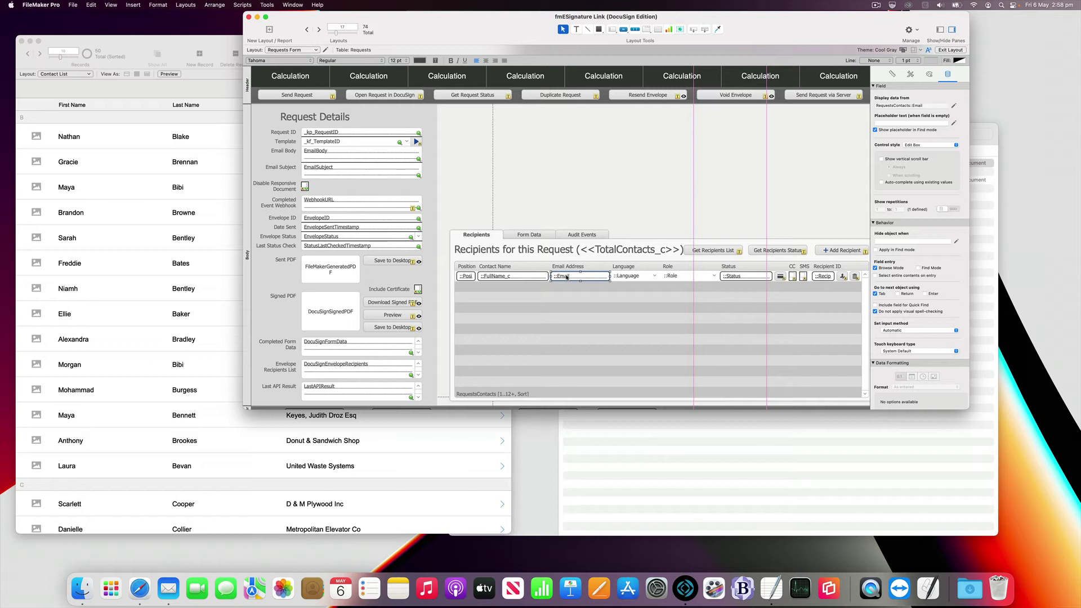
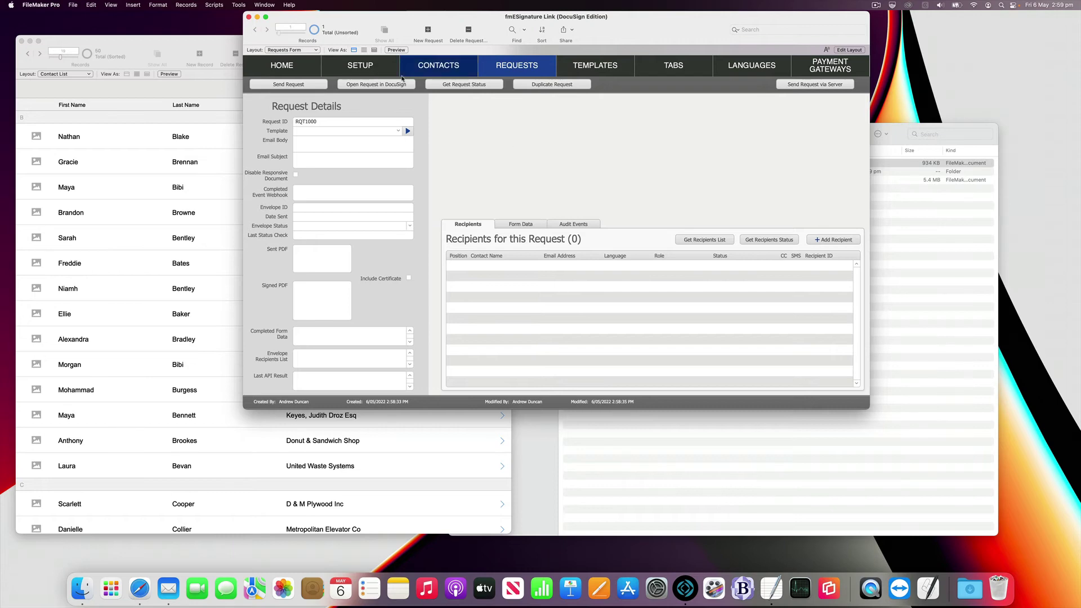
Step: Find the test contact by first name in the Contacts List and open the contact's record
left_click(441, 67)
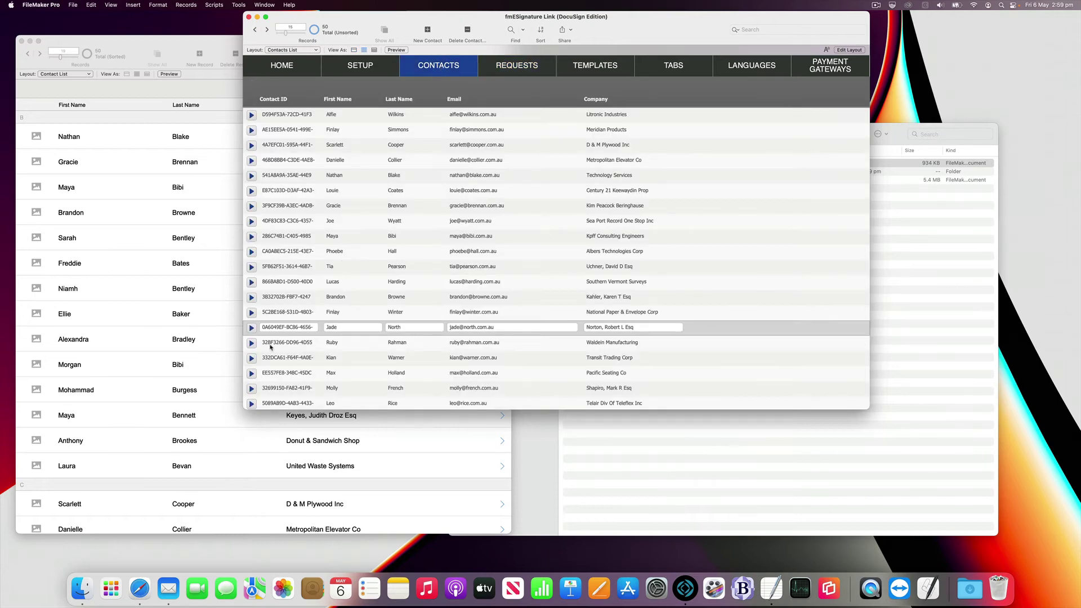
scroll(268, 224, "down", 3)
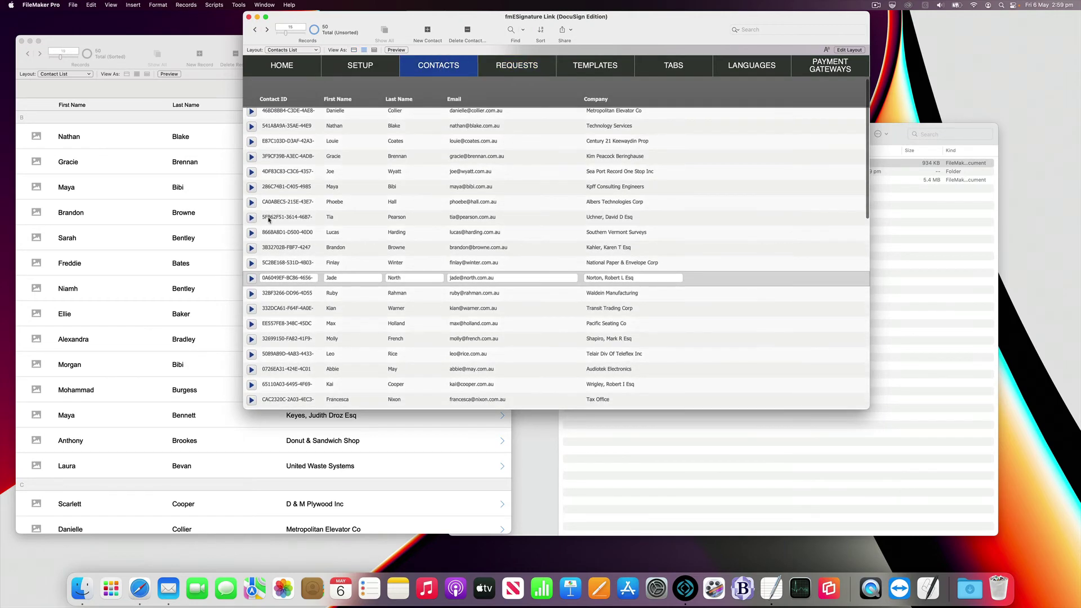
key("super+f")
key("Tab")
type("ree")
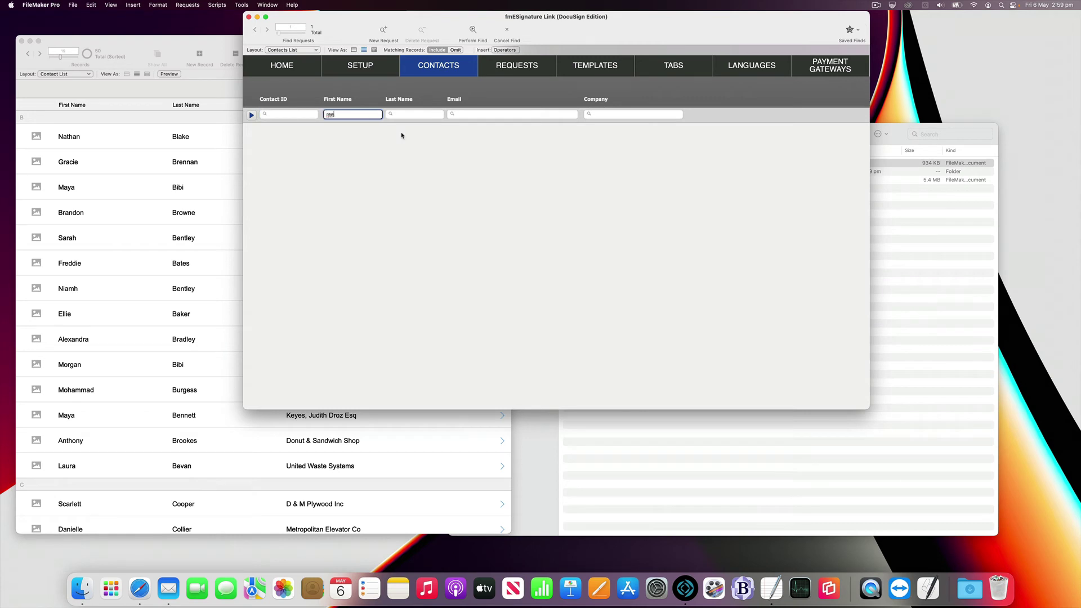
type("de")
key("Return")
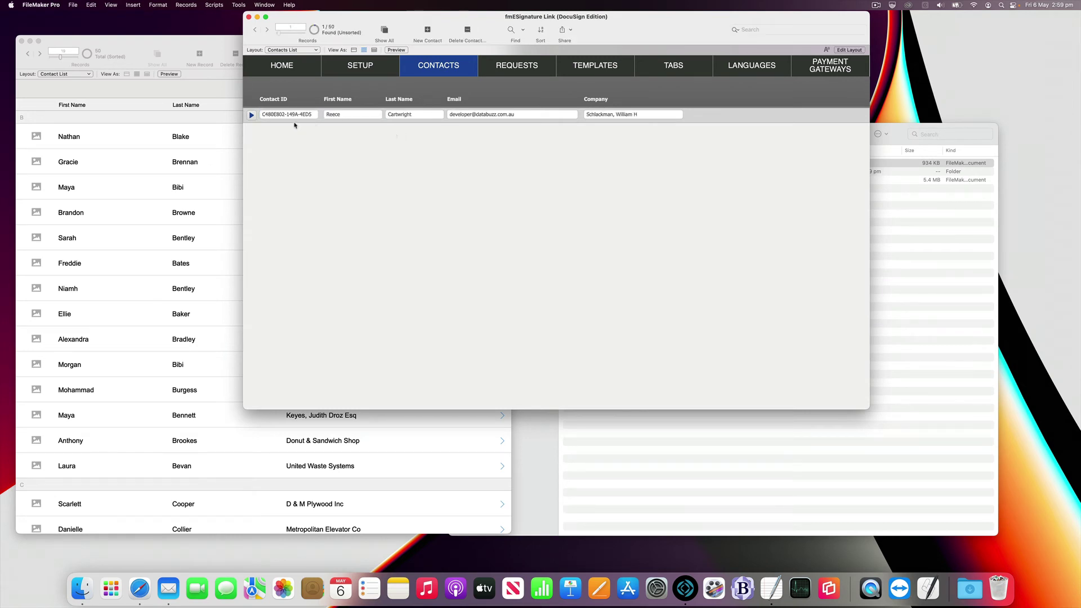
left_click(252, 116)
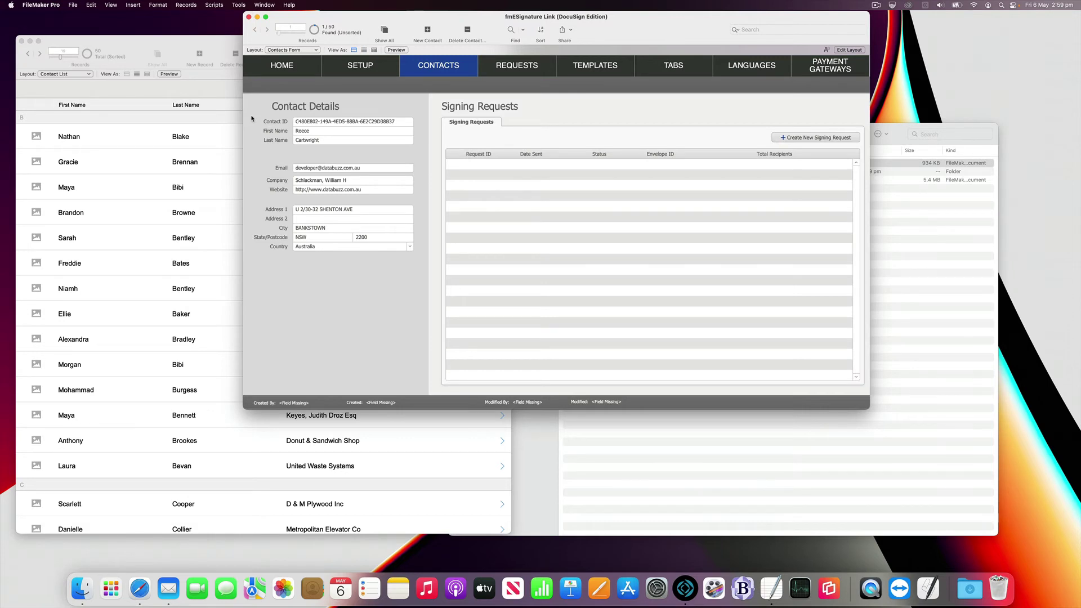
Step: Create a new signing request from the contact's record and delete its recipient
left_click(811, 140)
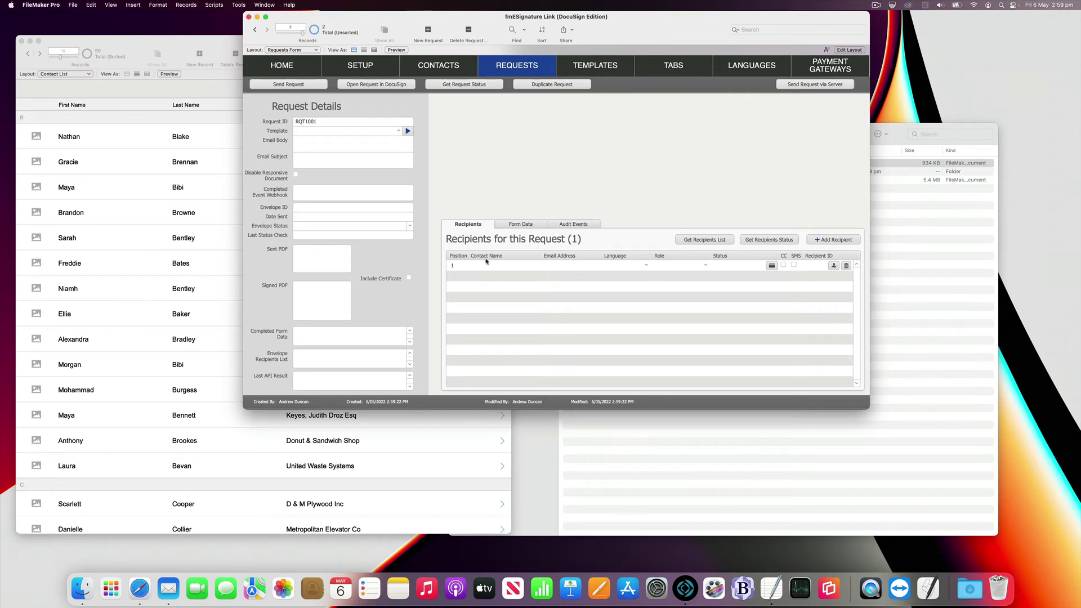
left_click(846, 266)
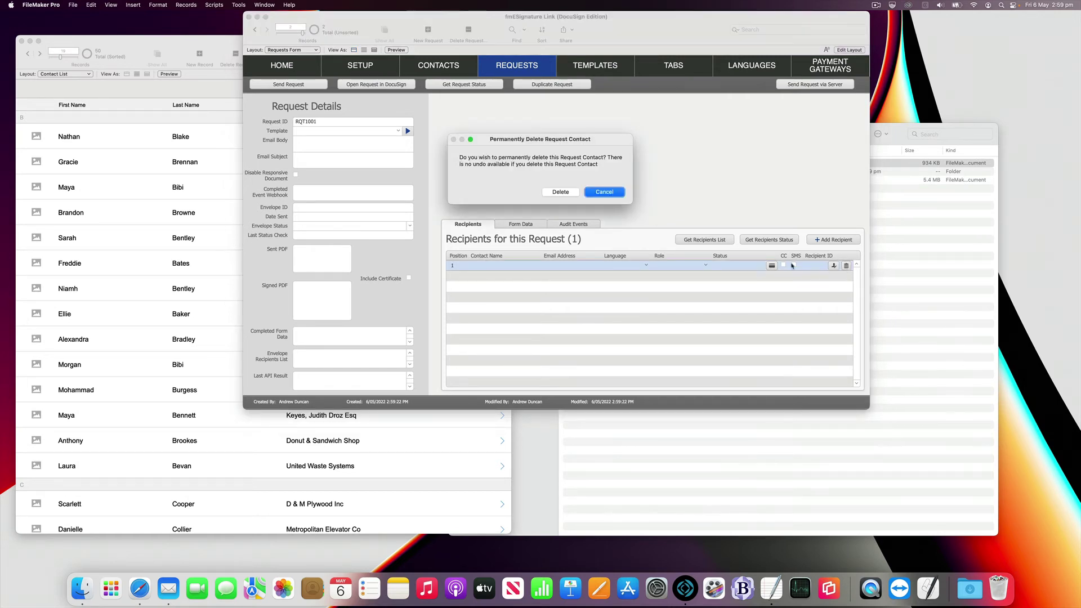
left_click(552, 192)
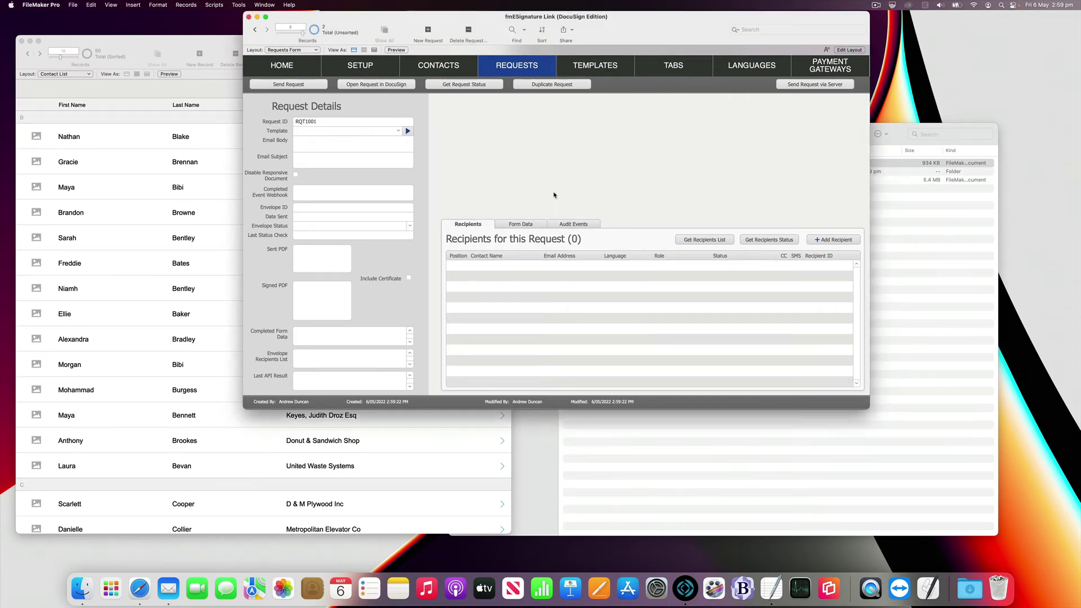
Step: Search for the contact by first name in Add Contact to Request, add it as a recipient and close the card window
left_click(828, 242)
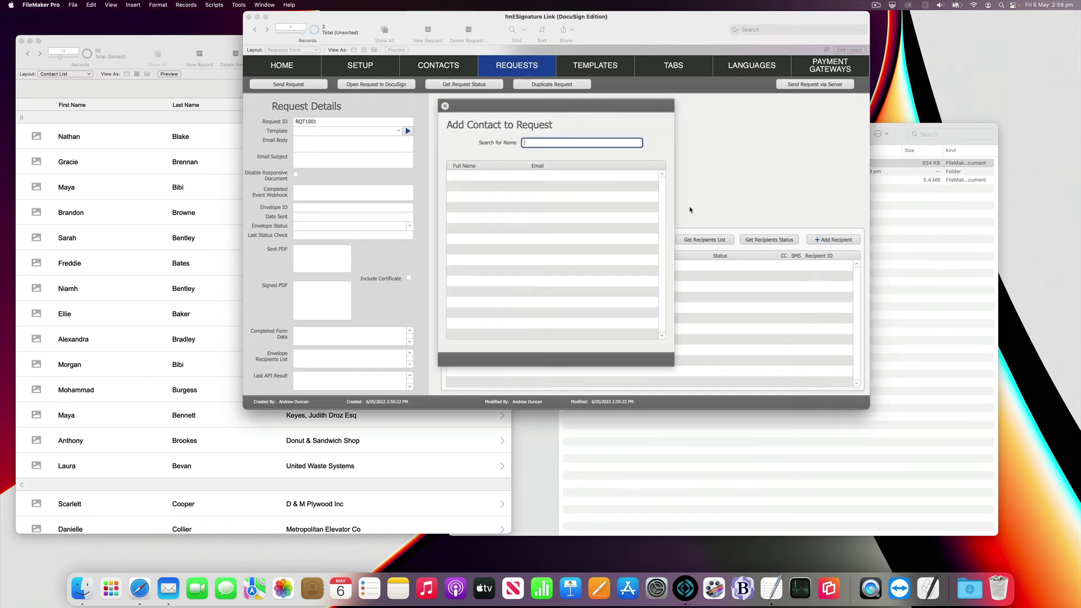
type("reee")
type("c")
key("BackSpace")
key("BackSpace")
type("ce")
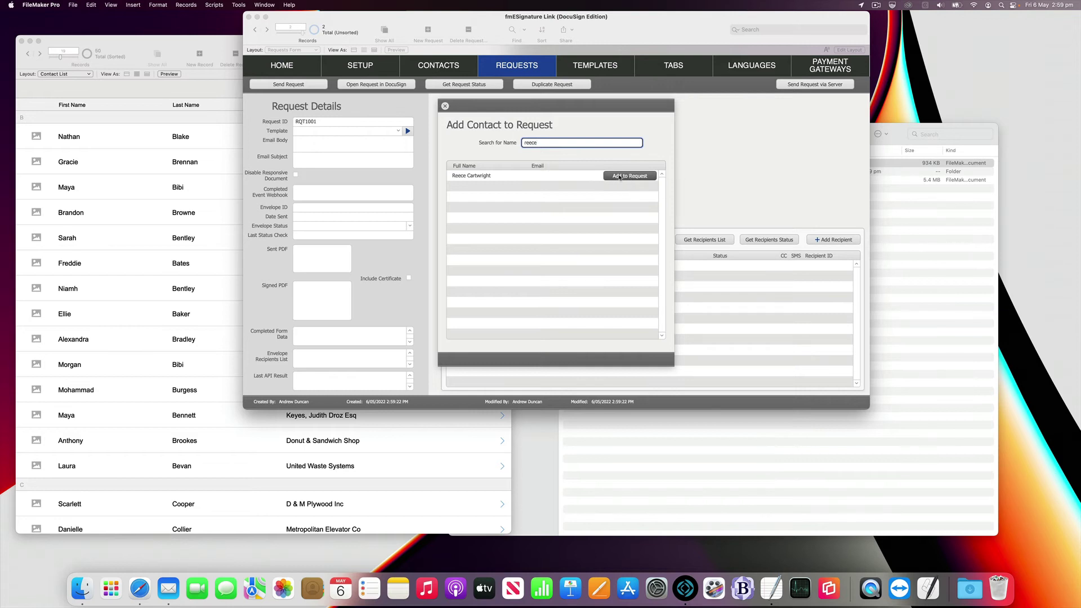
left_click(619, 176)
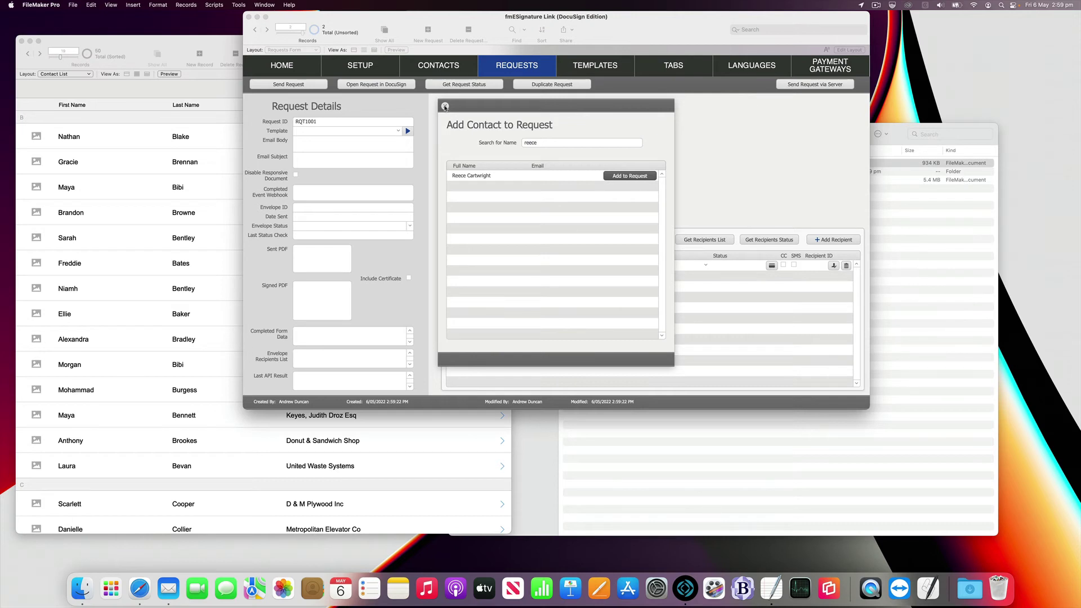
left_click(444, 106)
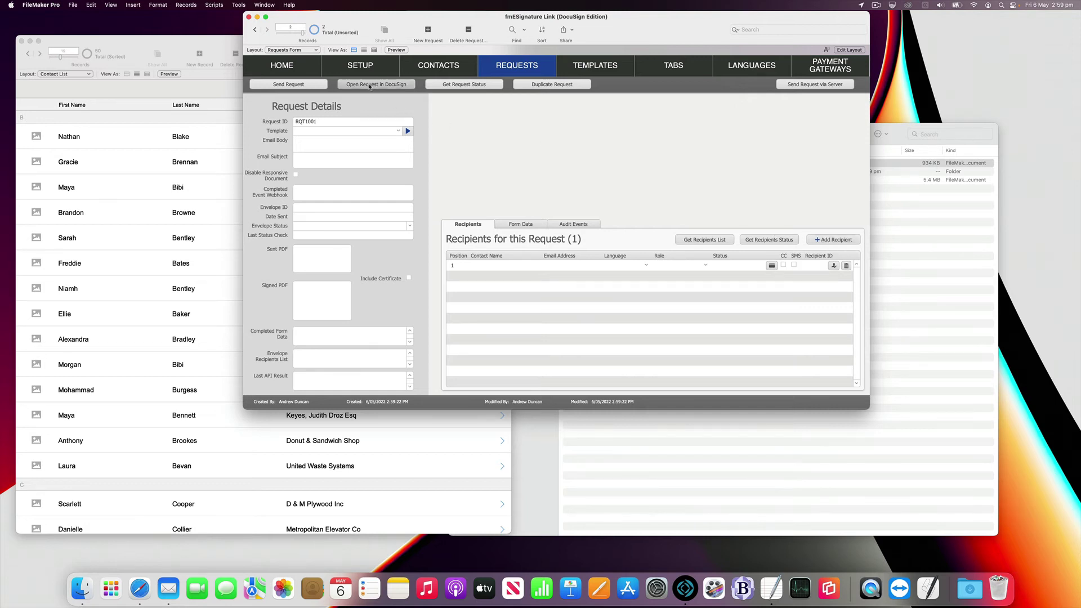
Step: Open the Add Request Contacts [CARD] layout and view the found contact's Email field in Browse mode
key("super+l")
left_click(307, 51)
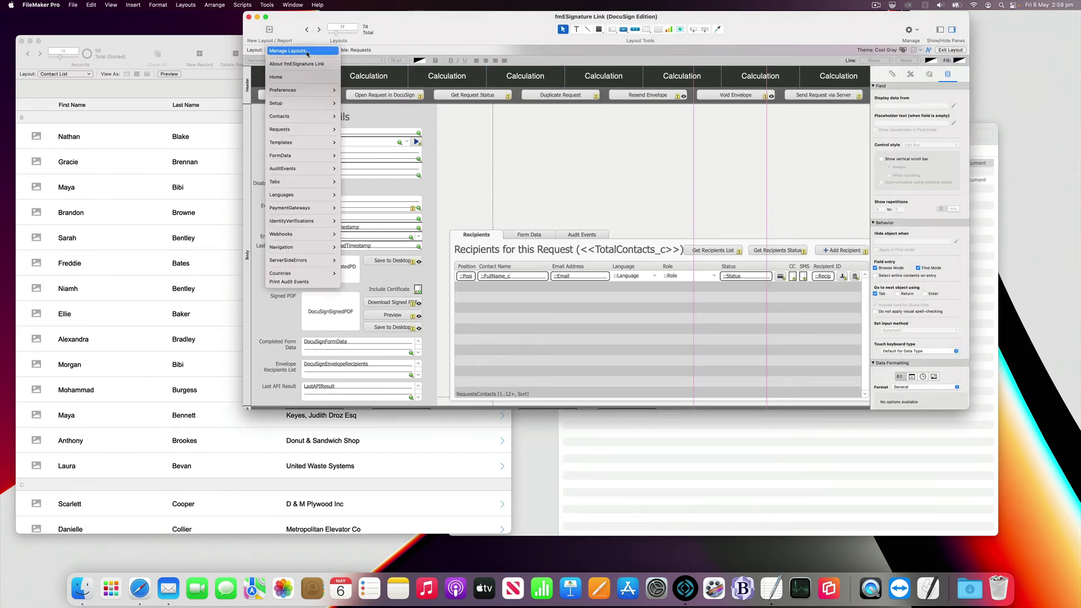
mouse_move(316, 130)
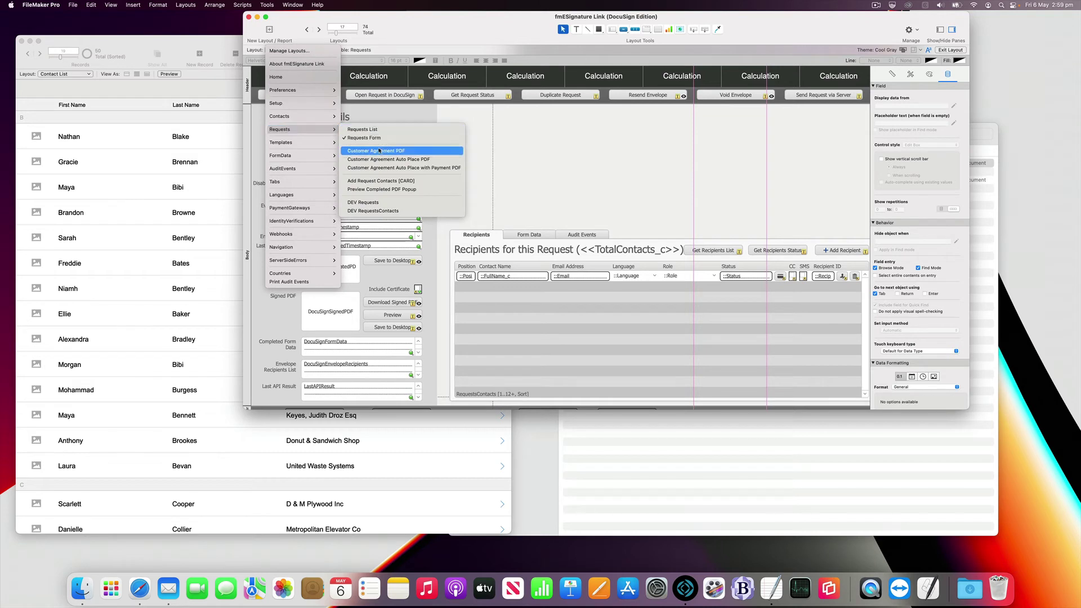
left_click(393, 181)
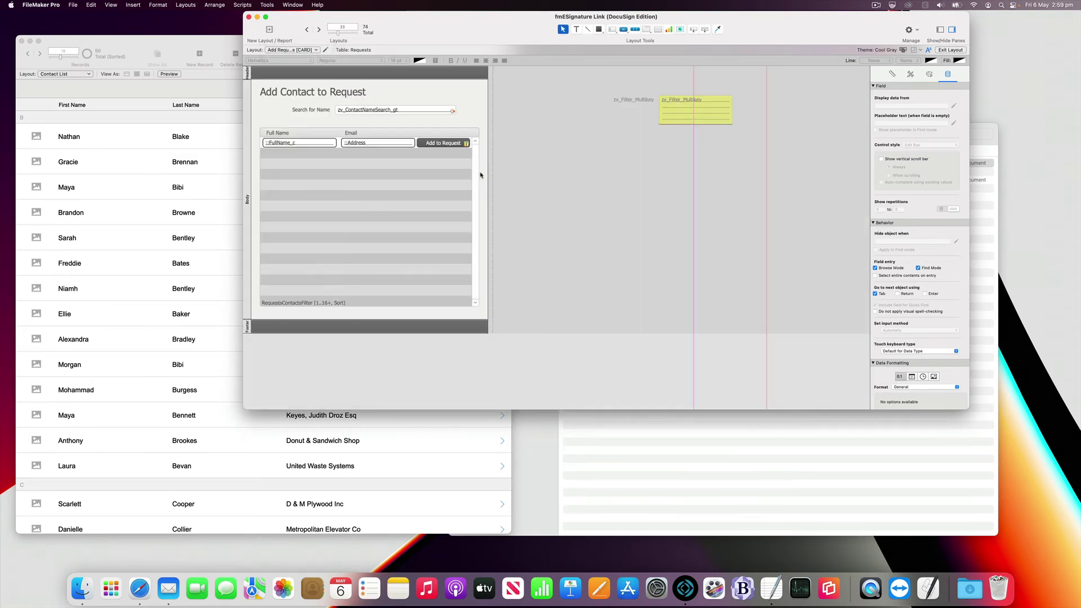
key("super+b")
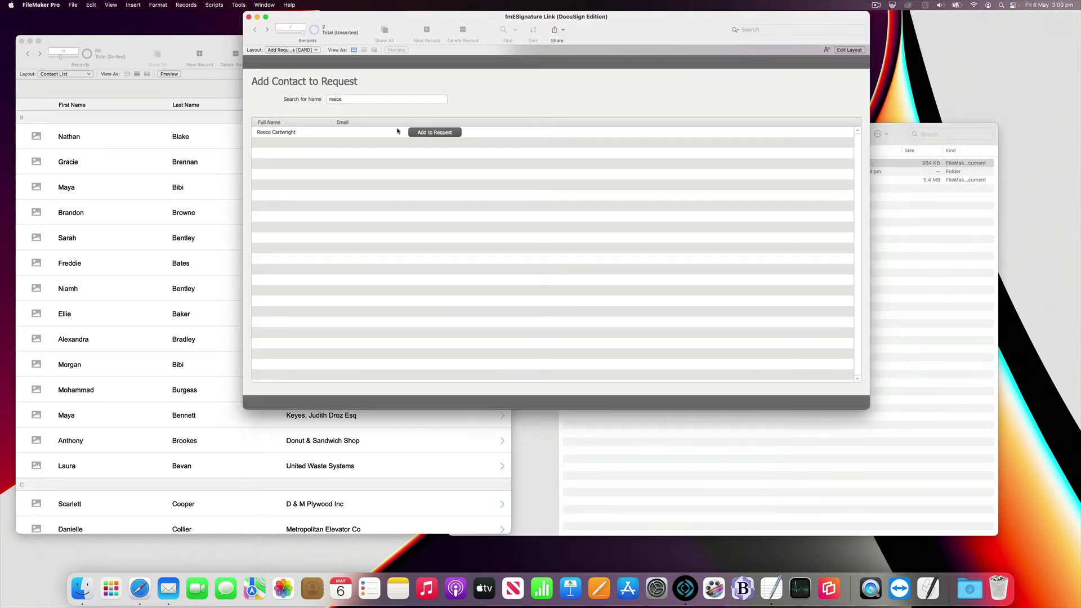
left_click(379, 134)
Step: Check which table occurrence and field supply the Email column of the Add Contact to Request portal
key("super+l")
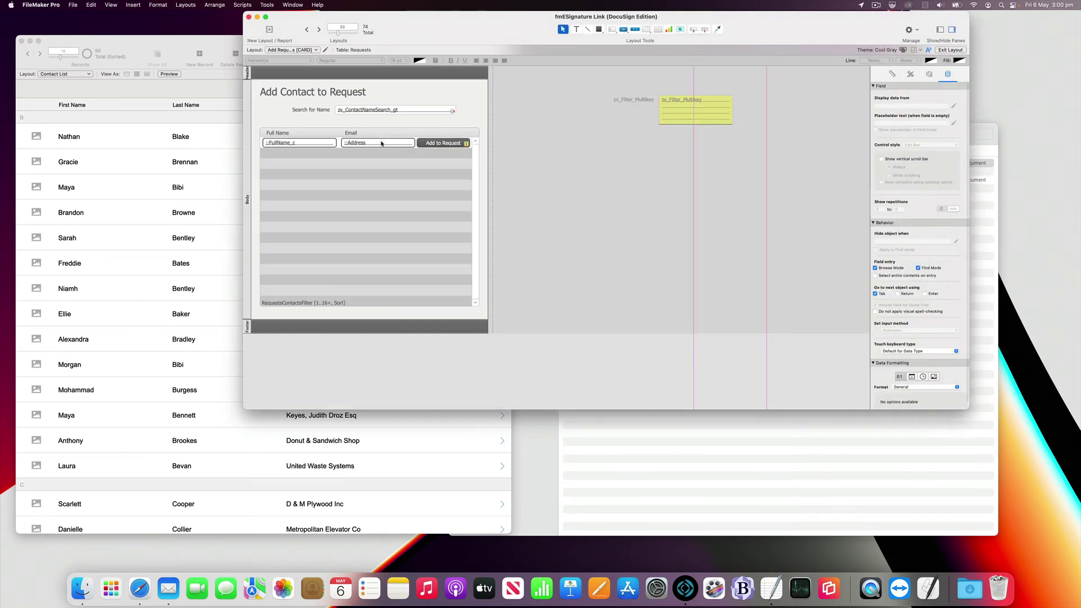
left_click(381, 144)
double_click(381, 144)
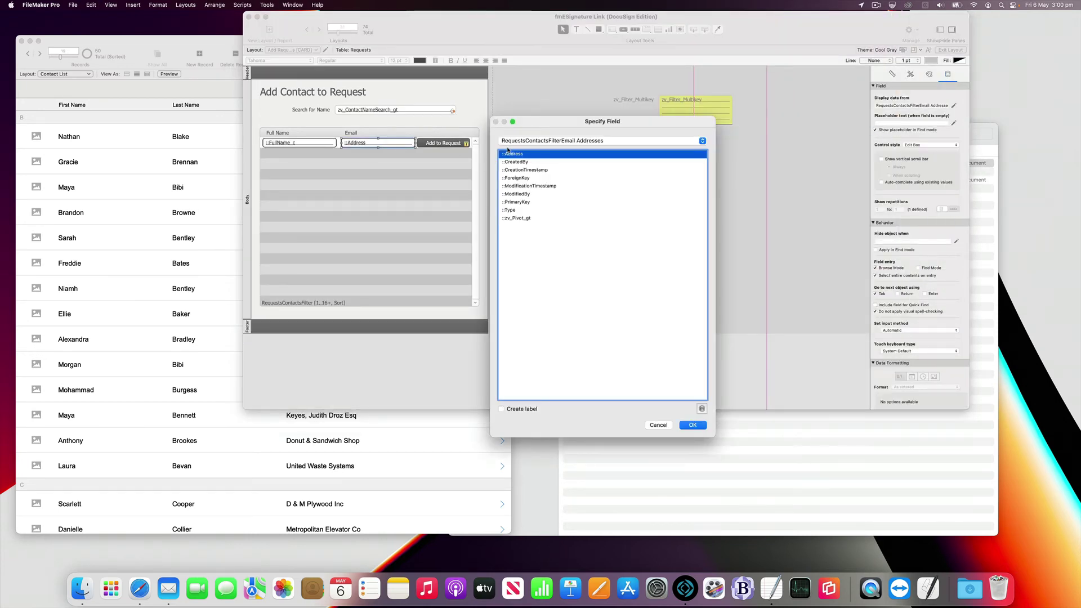
key("Escape")
Step: Change the RequestsContactsFilter to RequestsContactsFilterEmail Addresses relationship to match PrimaryKey with ForeignKey, save it and return to Browse mode
key("super+shift+d")
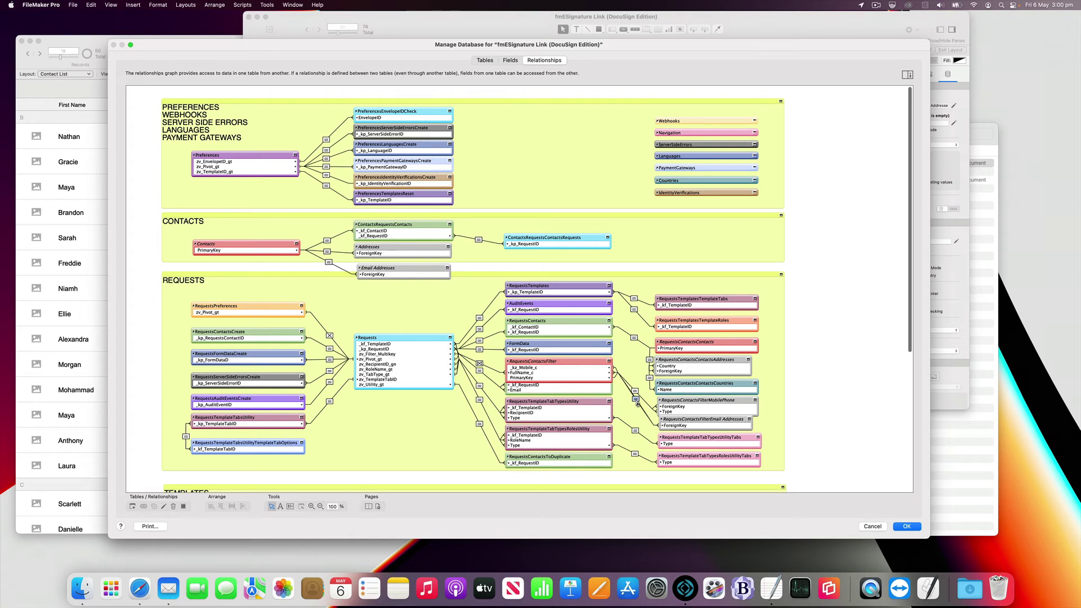
double_click(635, 398)
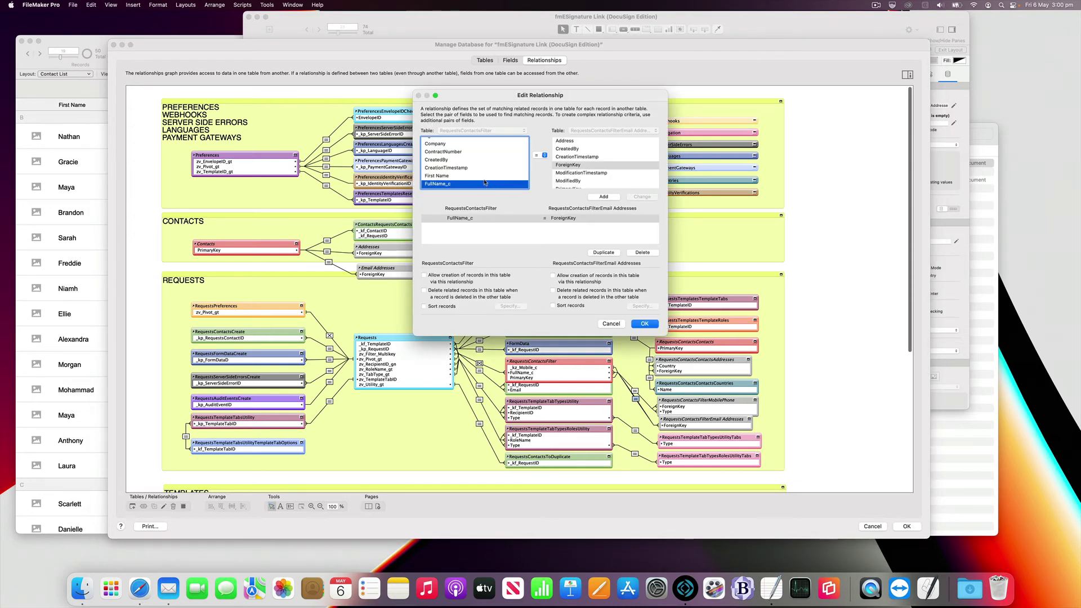
scroll(488, 177, "down", 5)
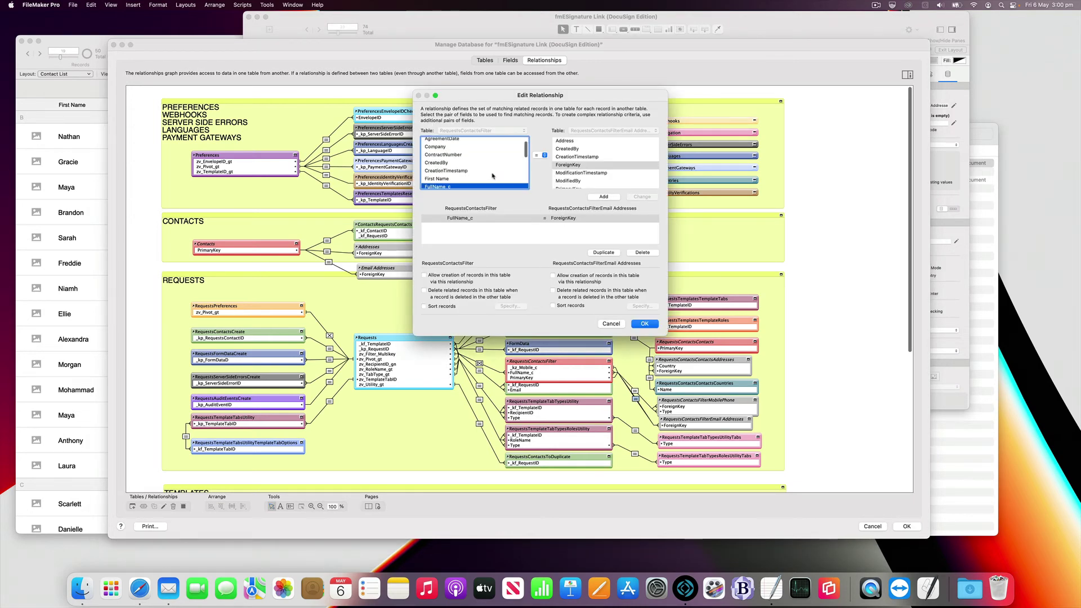
scroll(464, 179, "down", 2)
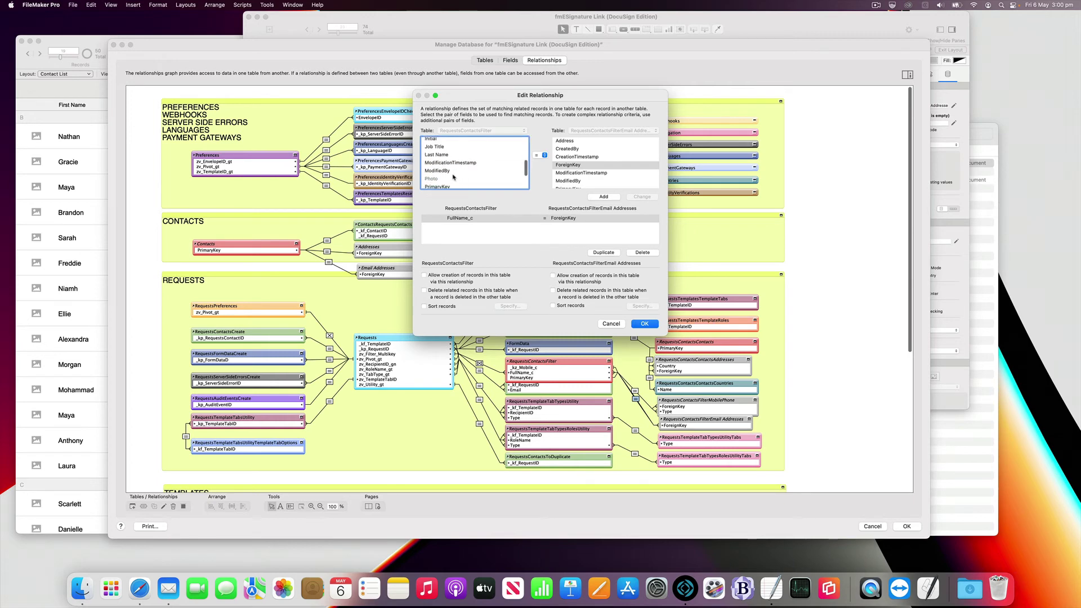
left_click(452, 166)
left_click(634, 198)
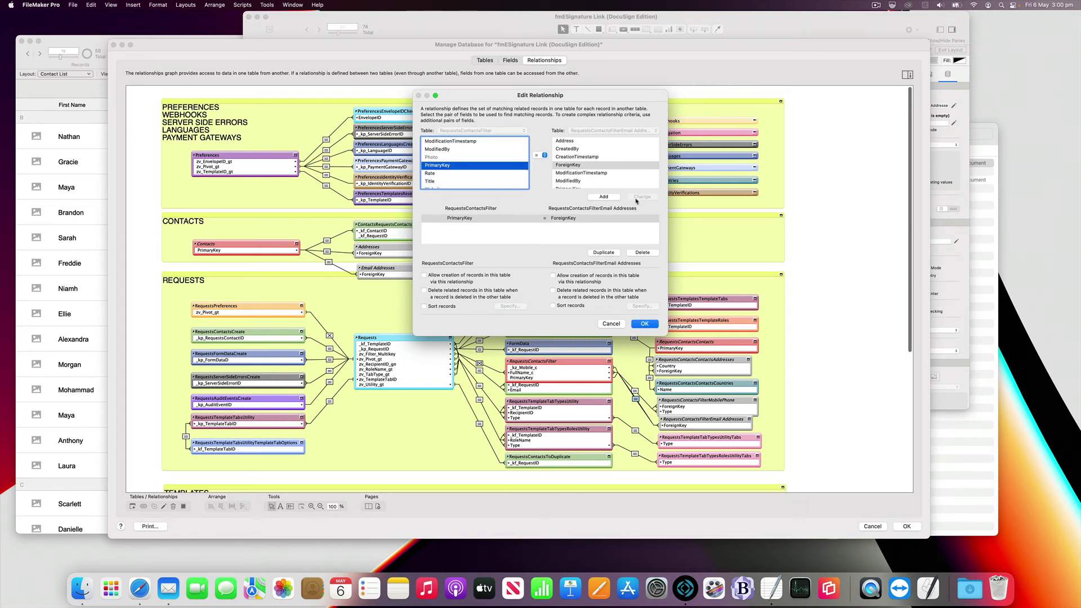
key("Return")
key("Return")
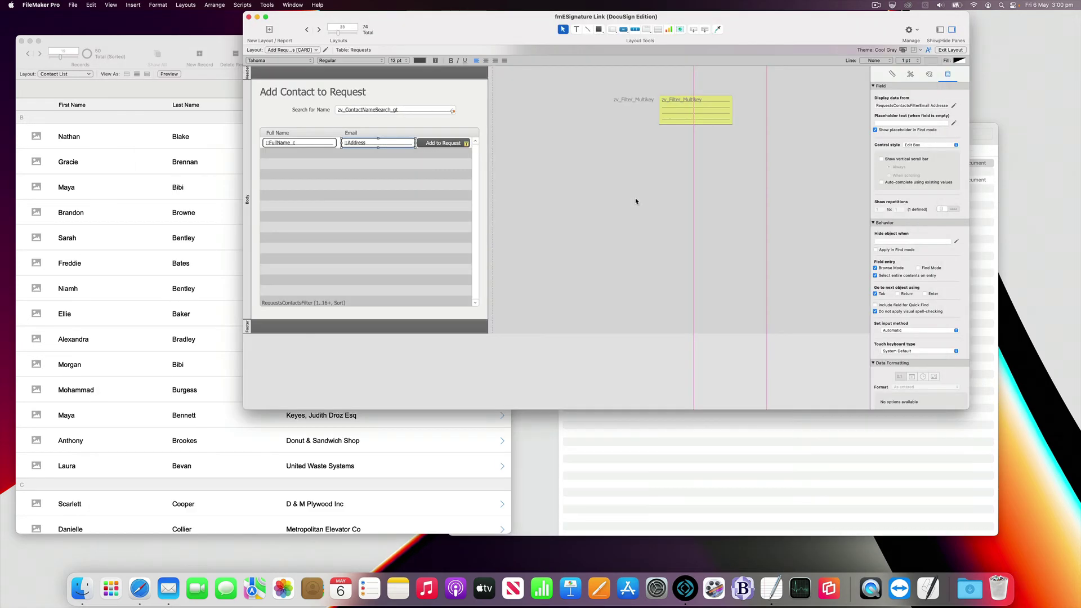
key("super+b")
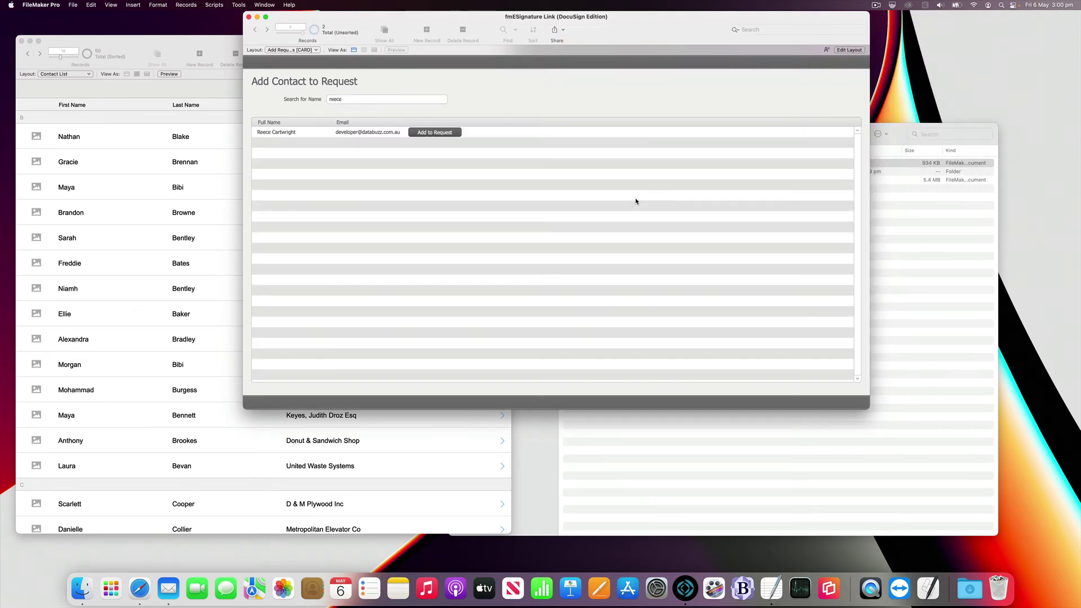
Step: Reopen the second request from the Requests list and permanently delete its blank recipient
left_click(311, 50)
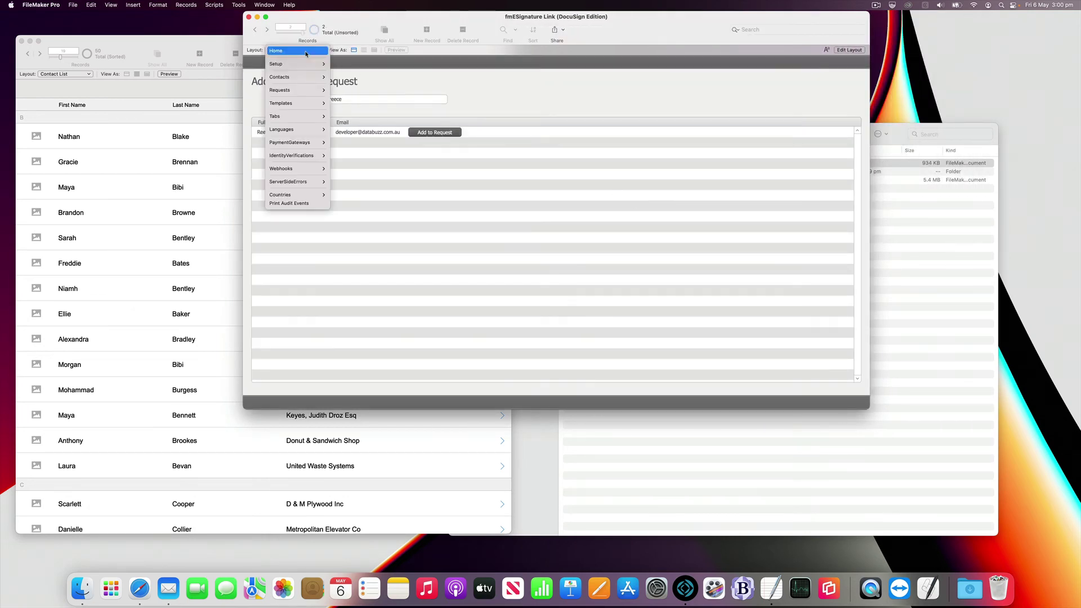
left_click(287, 44)
left_click(508, 73)
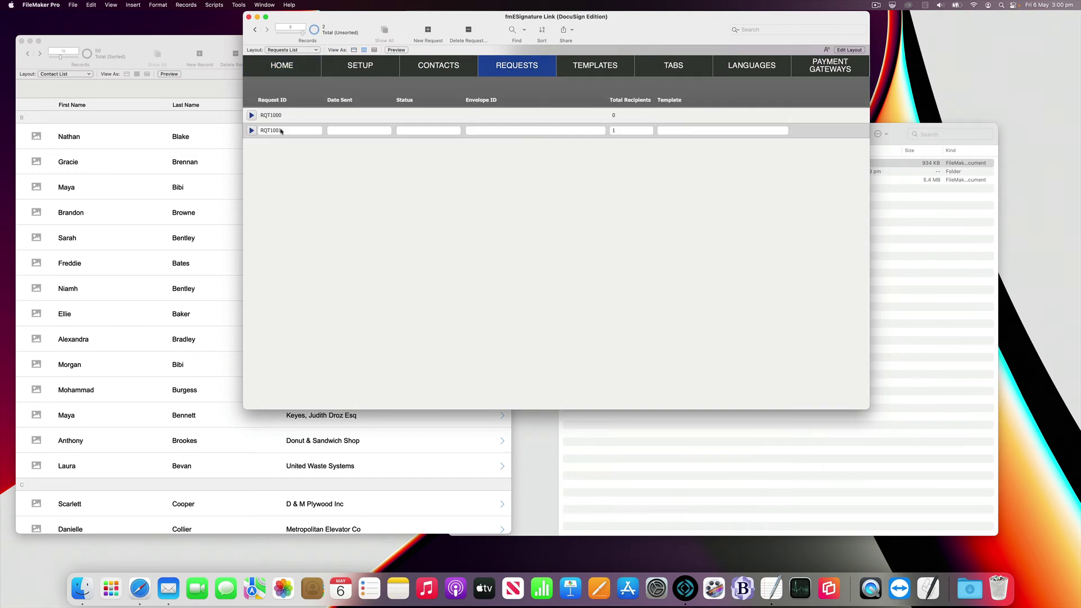
left_click(252, 136)
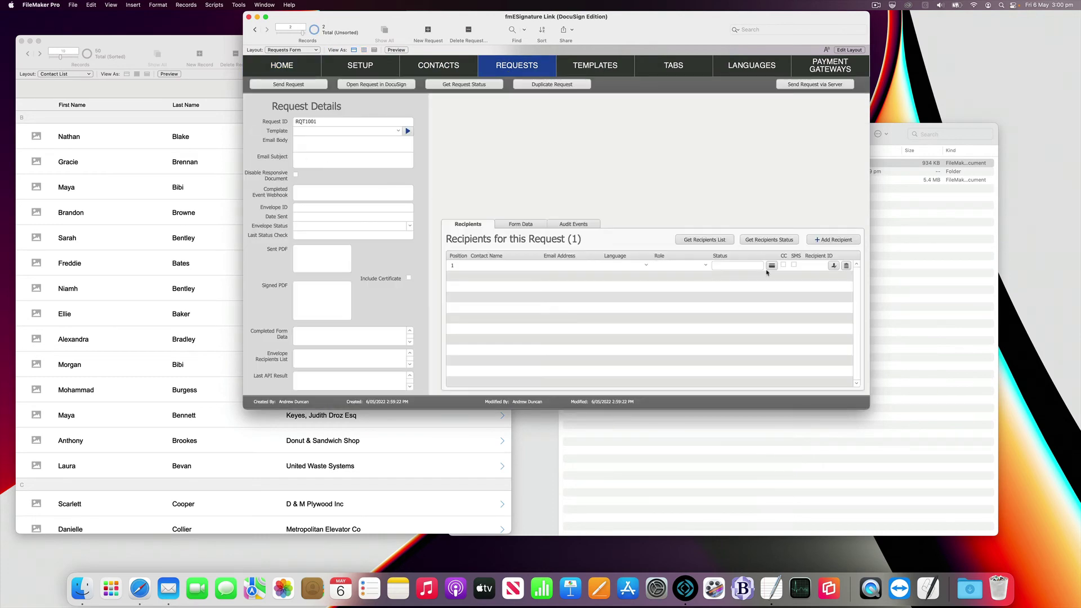
left_click(846, 266)
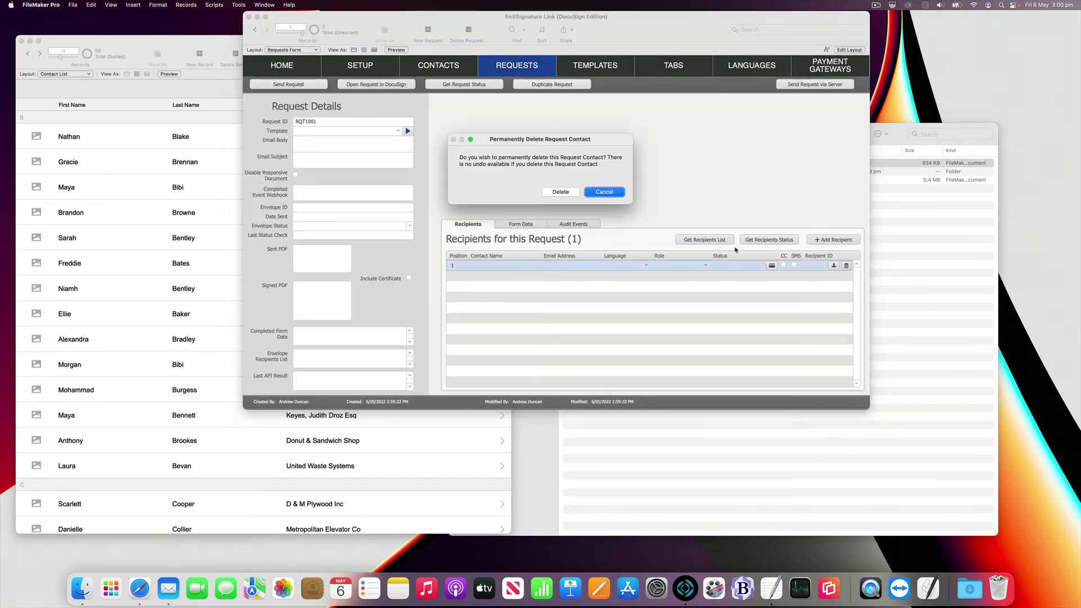
left_click(561, 192)
Step: Add the test contact to the request again through a partial first-name search and close the card window
left_click(833, 240)
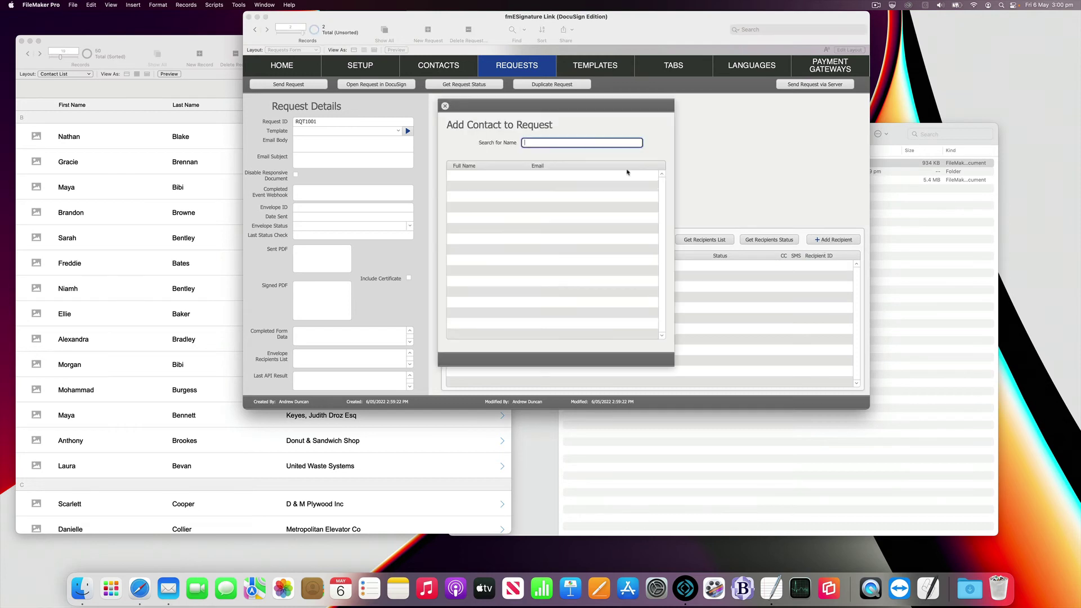
type("reec")
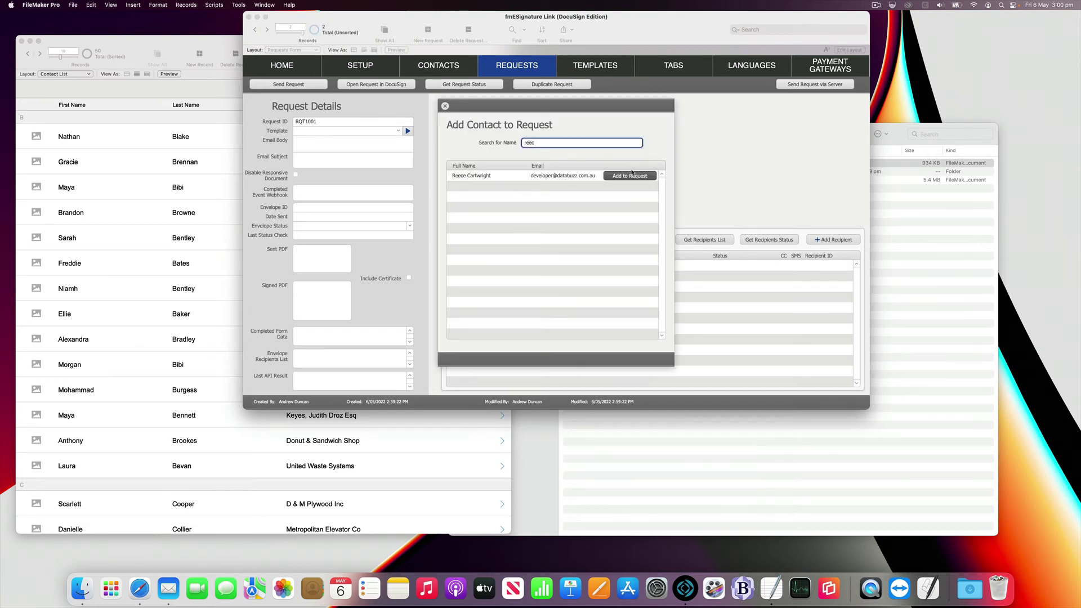
left_click(629, 175)
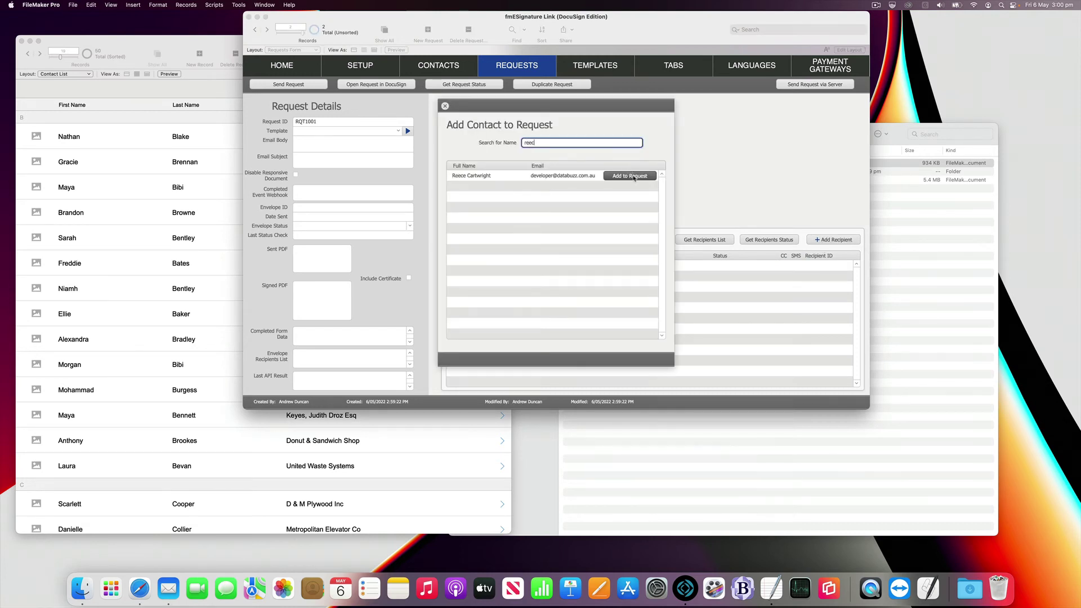
left_click(445, 107)
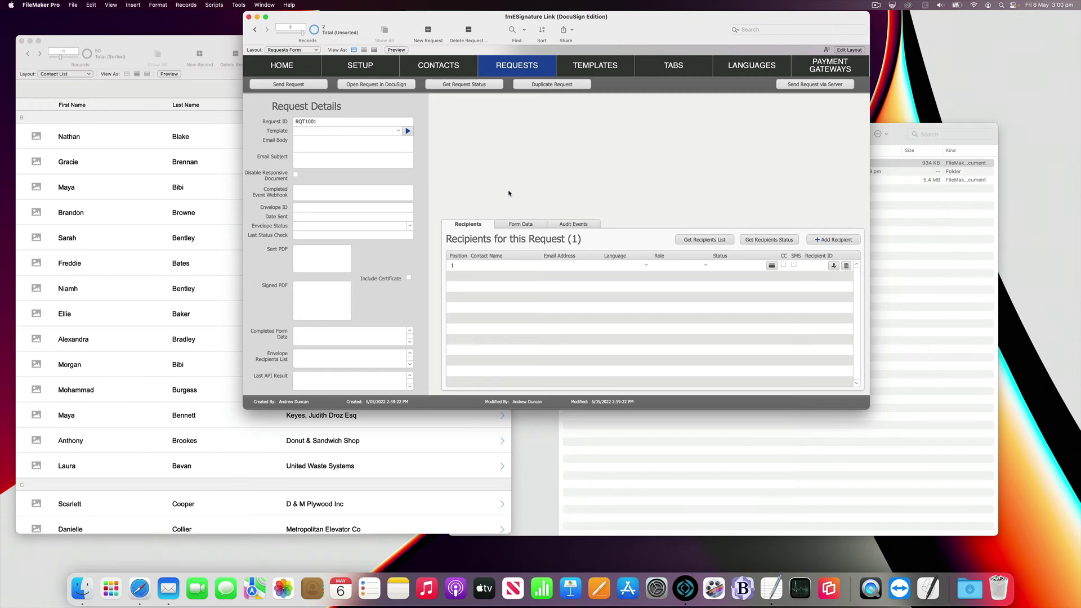
Step: Find the scripts matching "add" in the Script Workspace and open Add Selected Contact to Signing Request
key("super+shift+s")
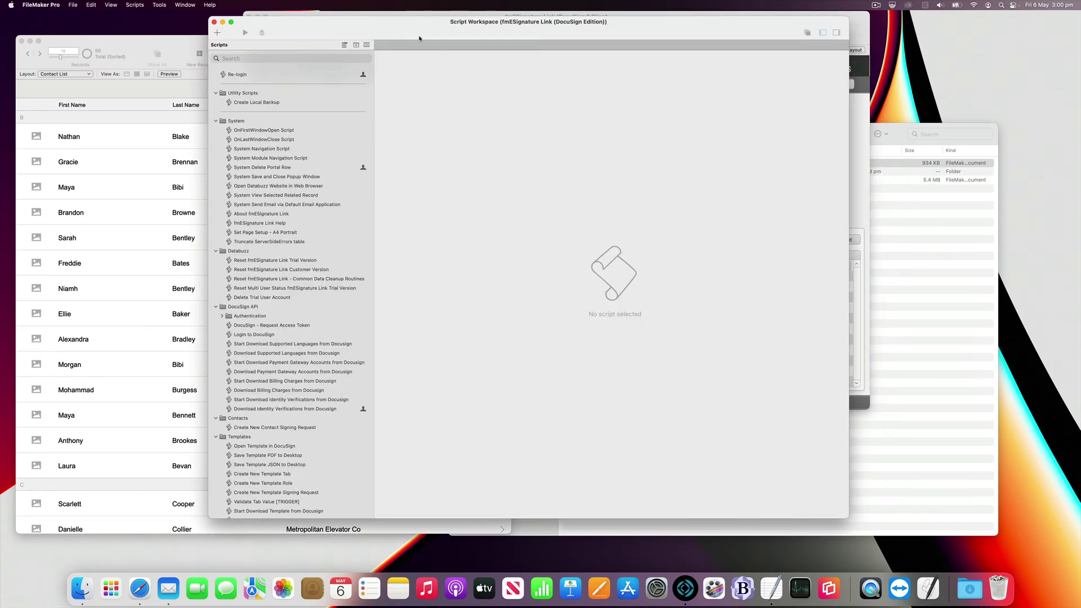
left_click_drag(419, 38, 612, 35)
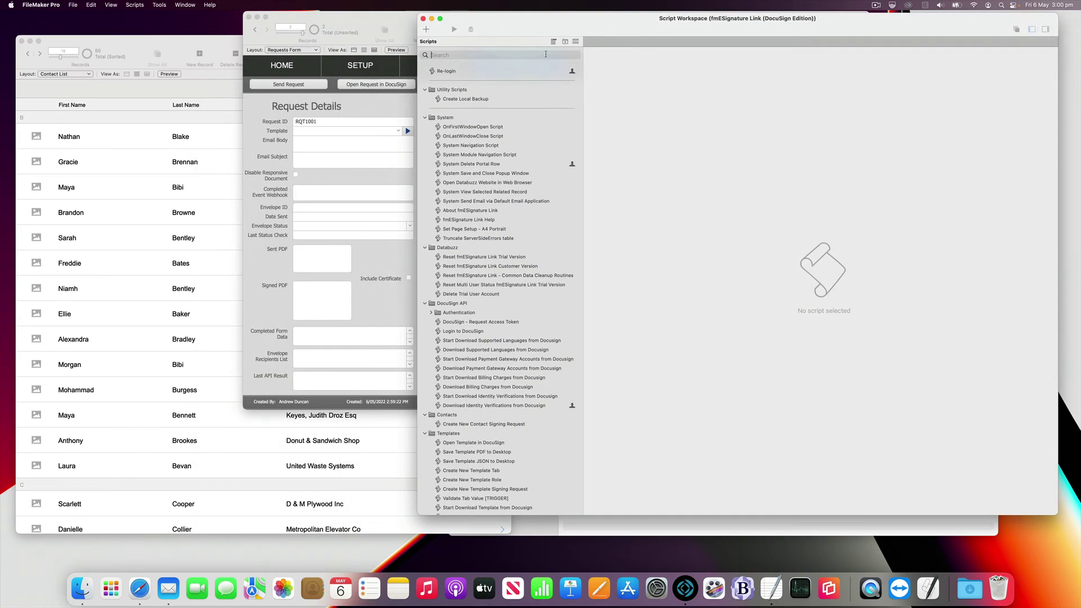
type("add")
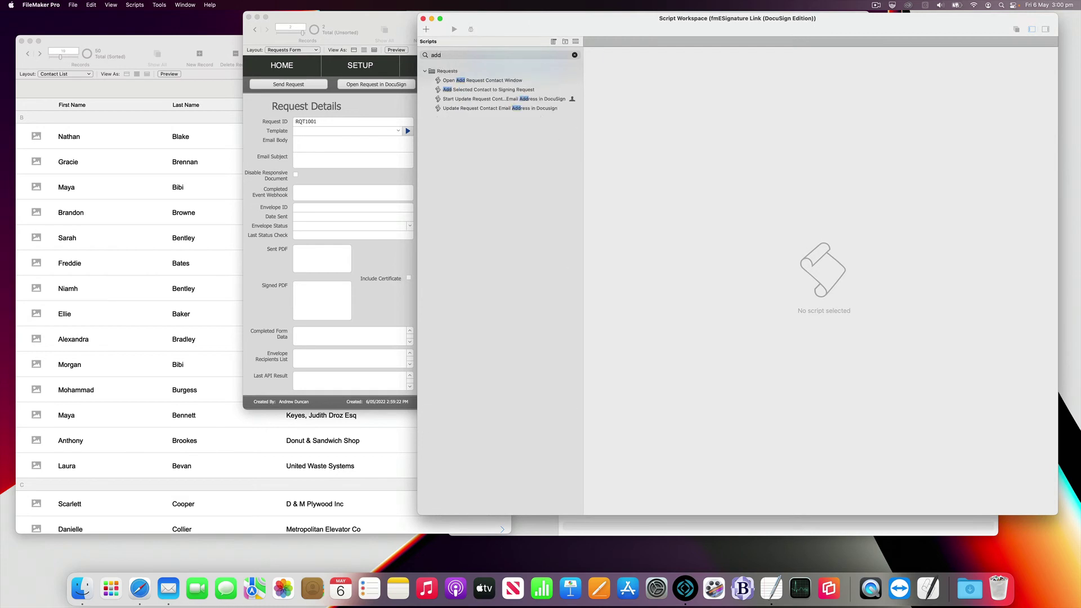
left_click(488, 81)
left_click(489, 91)
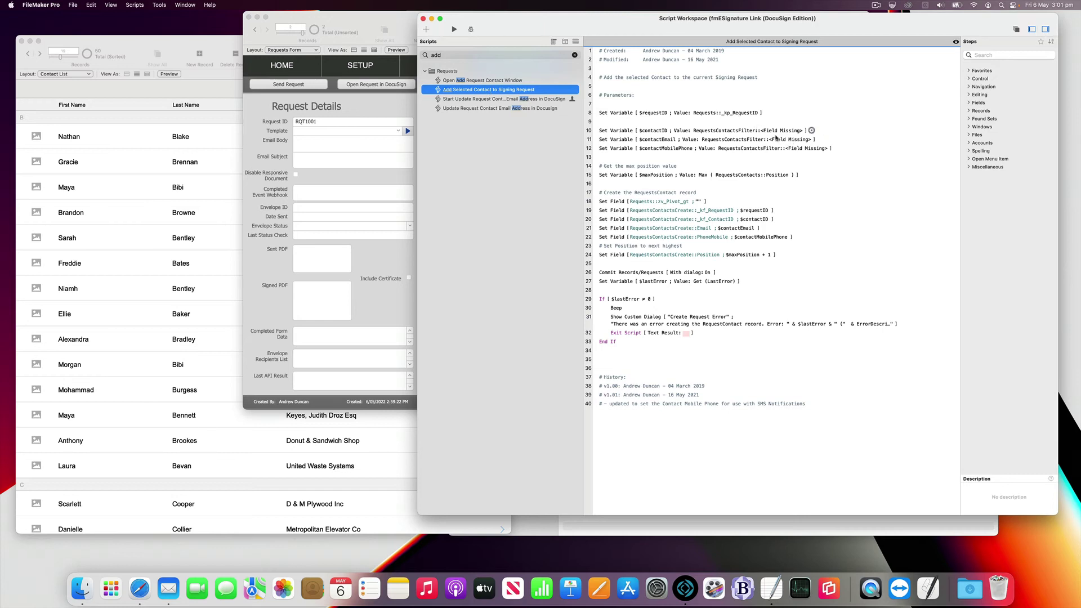
Step: Check the Add Selected Contact to Signing Request script for problems
right_click(830, 43)
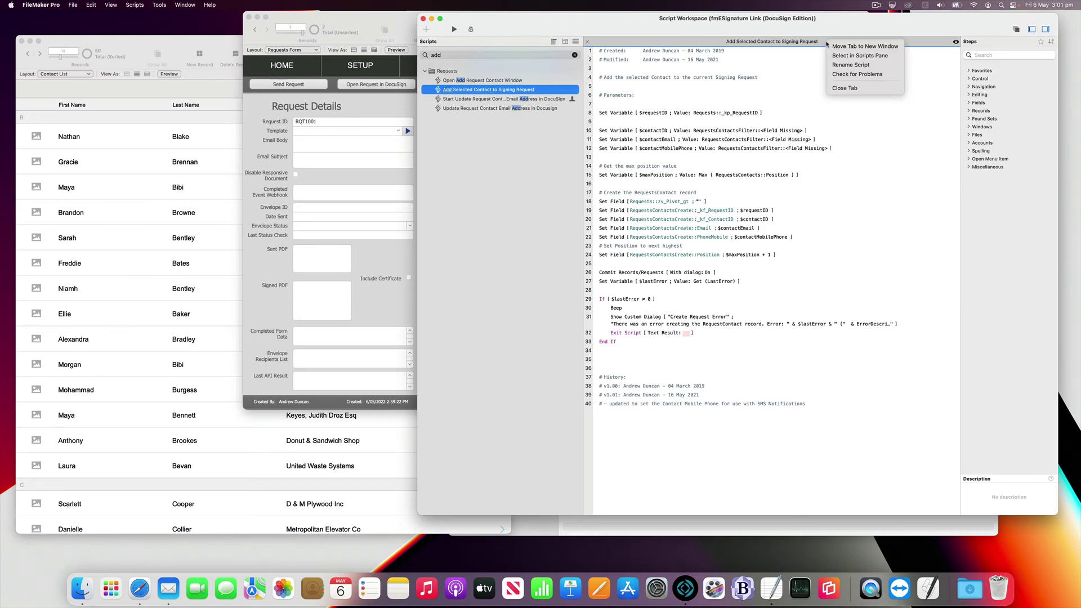
left_click(854, 75)
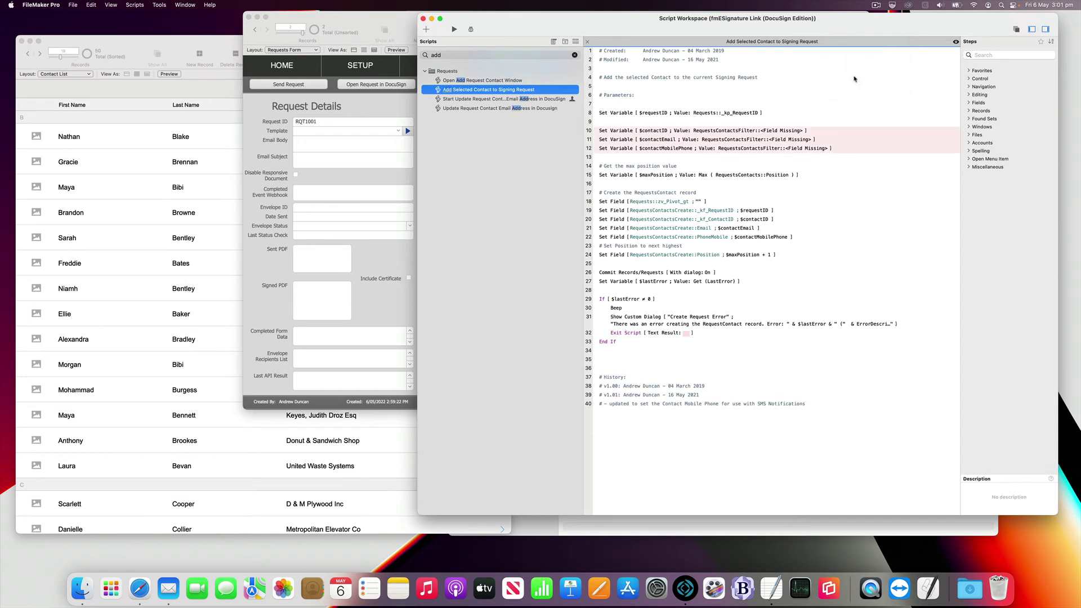
right_click(828, 44)
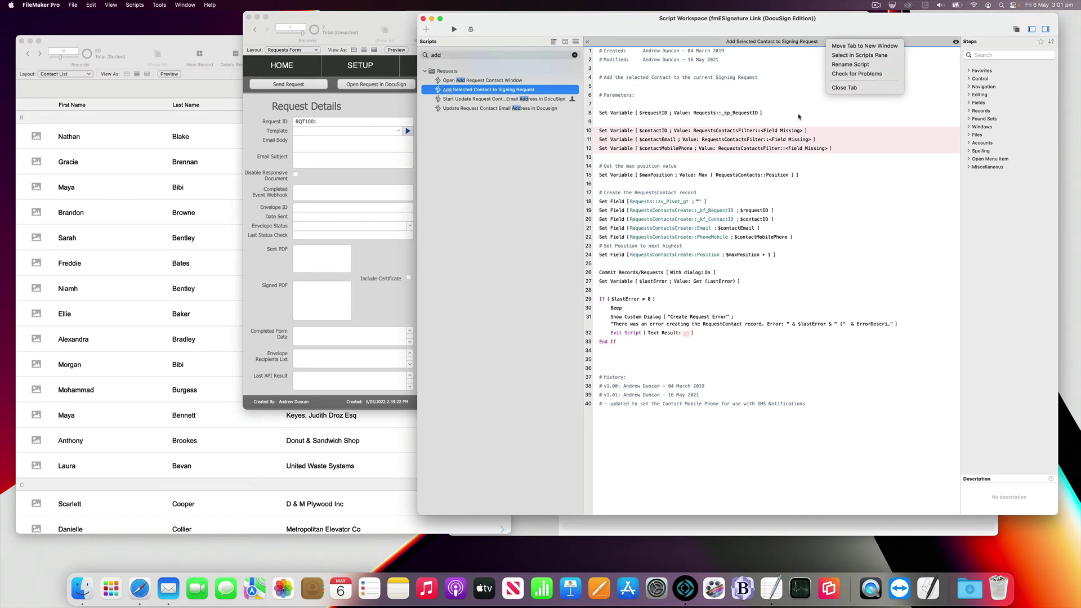
left_click_drag(816, 24, 783, 23)
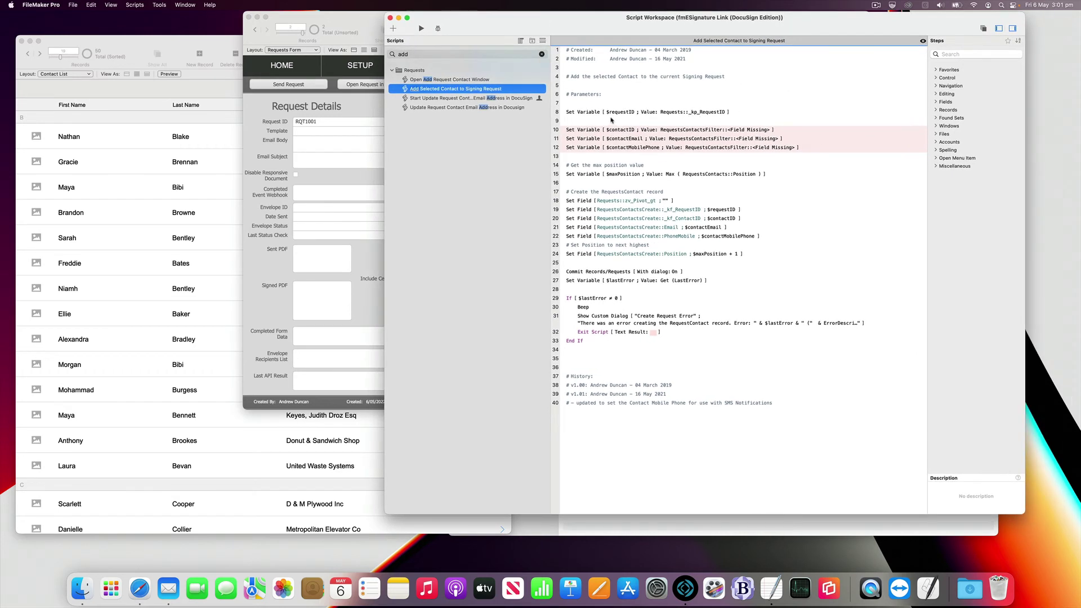
Step: Replace the missing field in the $contactID variable's value so it reads RequestsContactsFilter::PrimaryKey
left_click(634, 130)
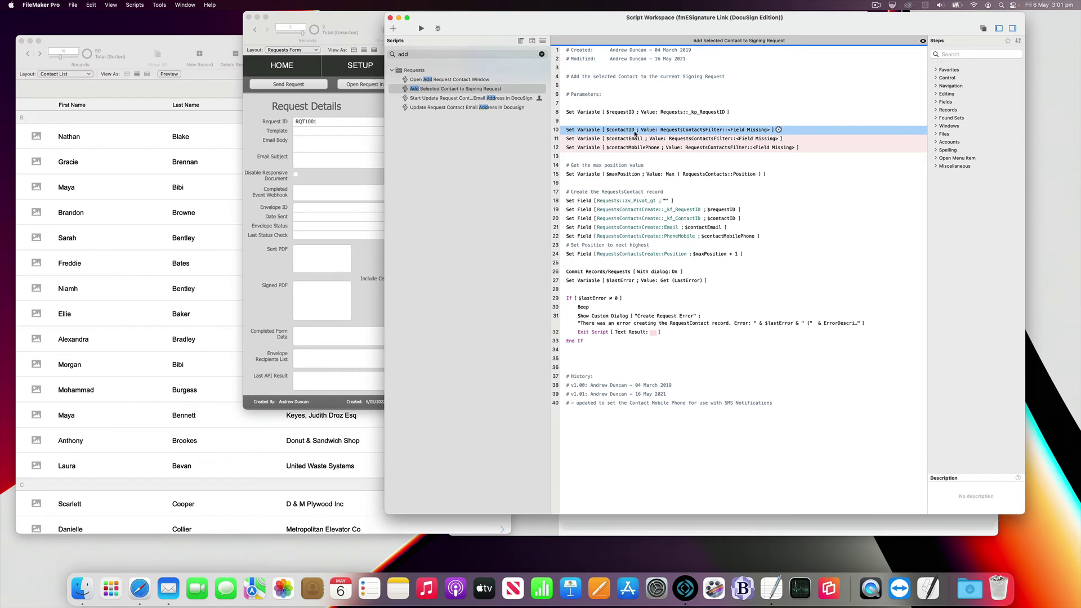
double_click(635, 133)
left_click(612, 184)
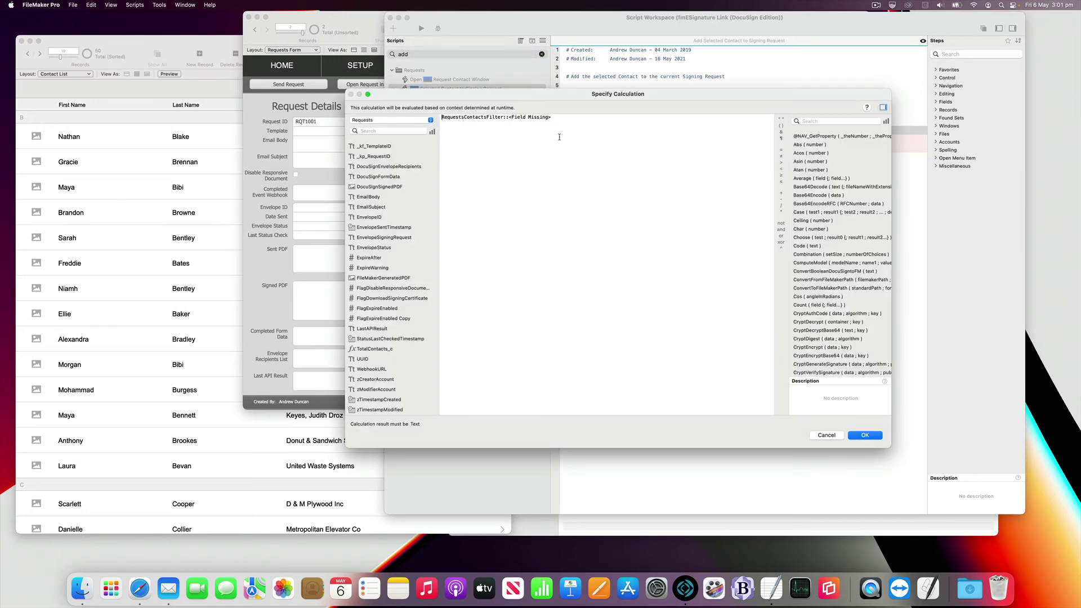
left_click_drag(509, 118, 566, 121)
key("BackSpace")
type("Pri")
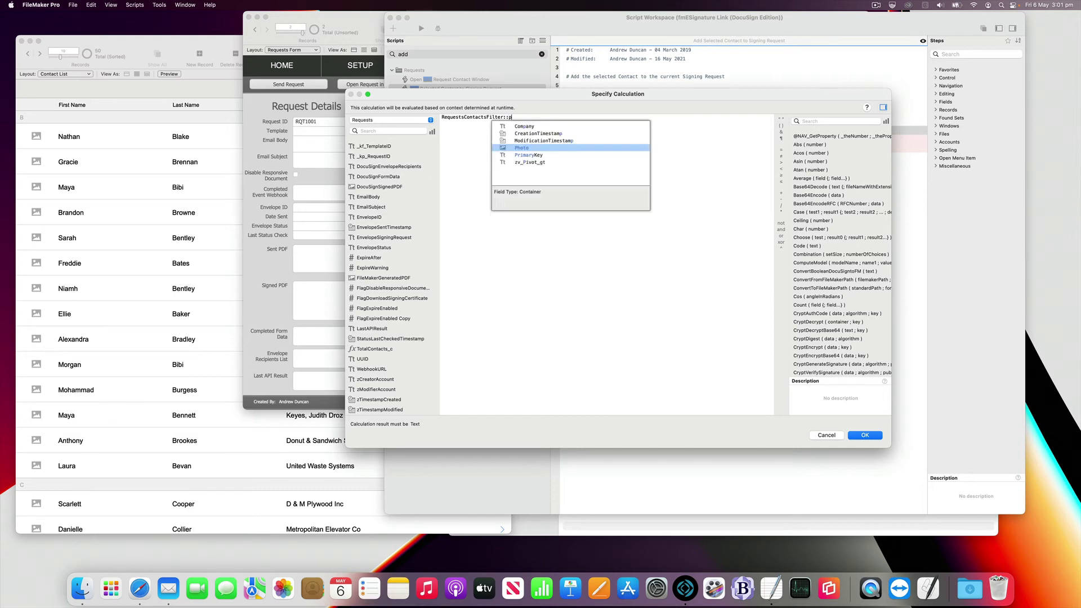
key("Return")
key("KP_Enter")
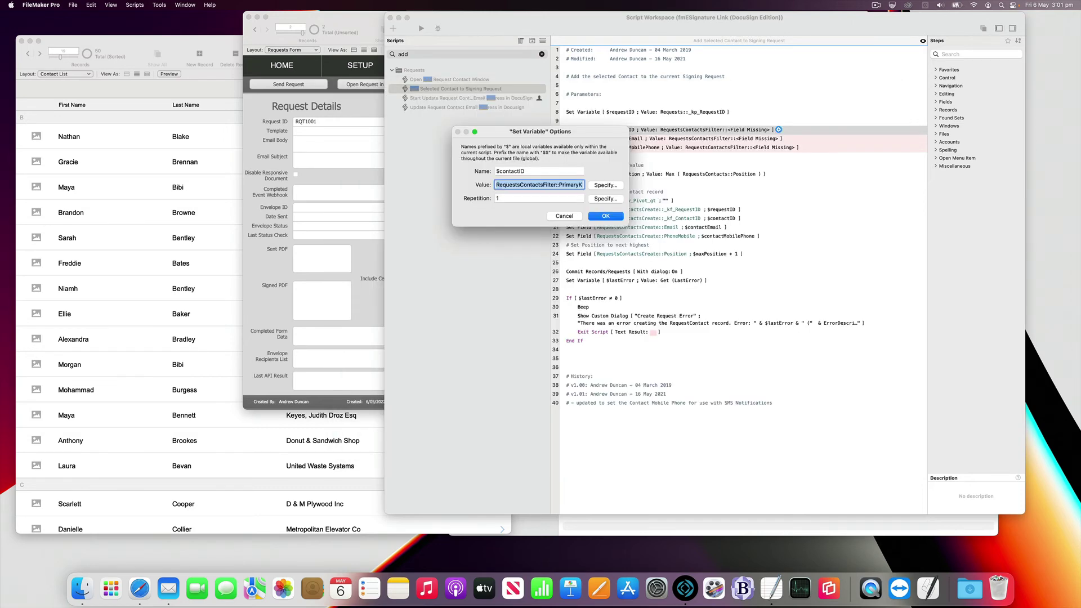
key("Return")
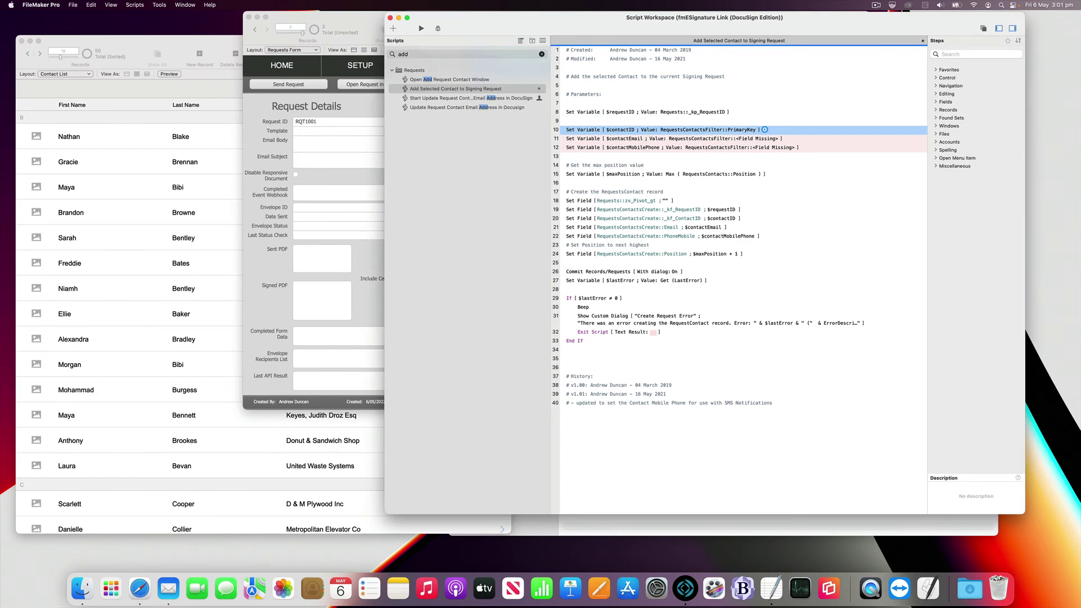
Step: Replace the missing field in the $contactEmail variable's value so it reads RequestsContactsFilterEmail Addresses::Address
double_click(672, 142)
left_click(618, 186)
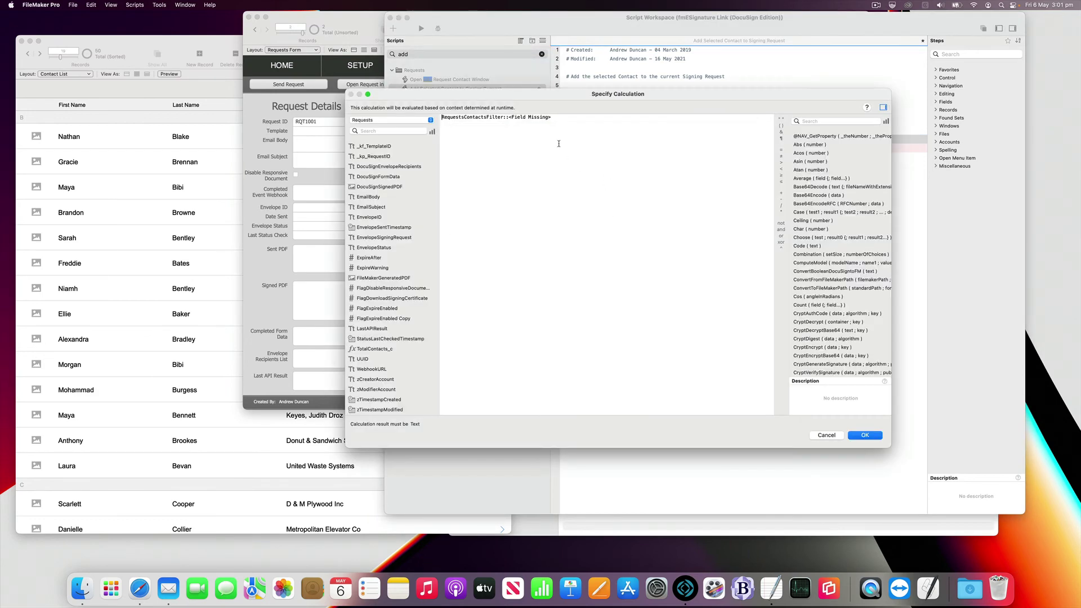
left_click_drag(503, 117, 615, 125)
type("e")
key("Return")
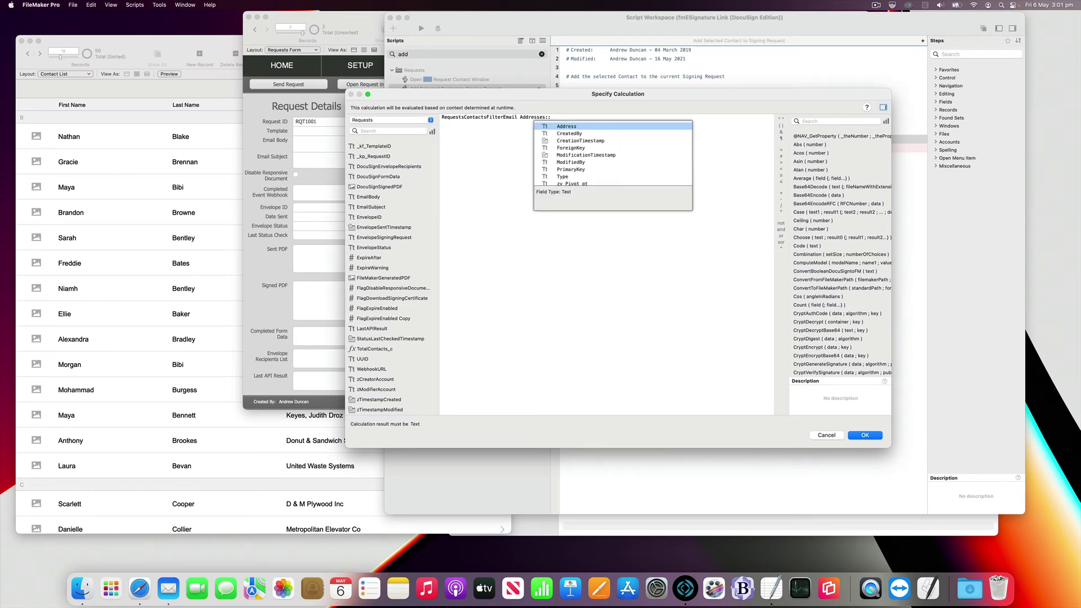
key("Return")
key("Return")
left_click(605, 216)
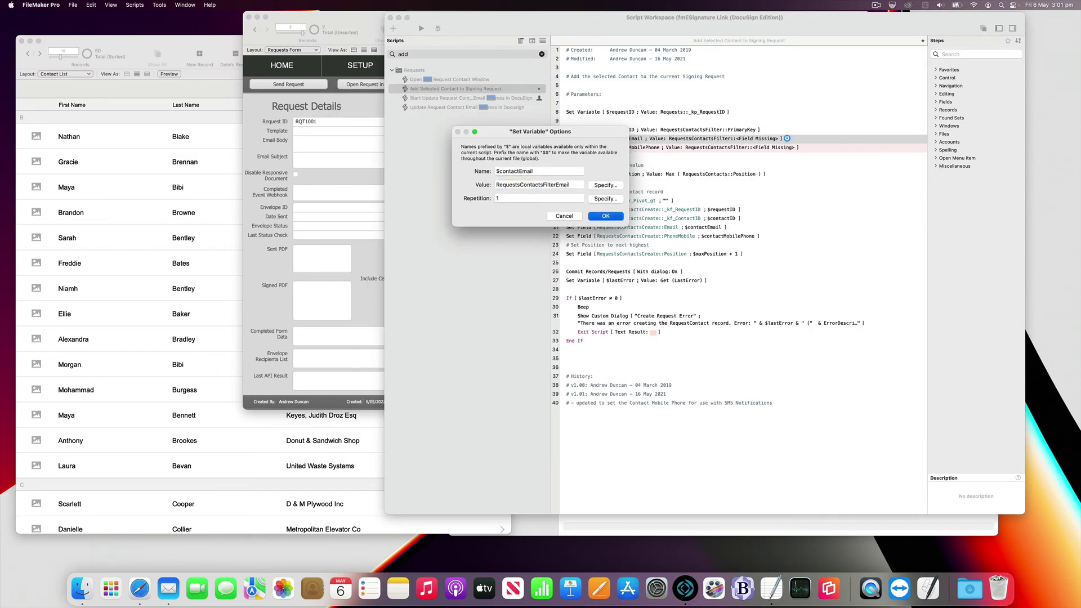
Step: Set the $contactMobilePhone variable's value to RequestsContactsFilterMobilePhone::Number, then save the script and close the Script Workspace
double_click(709, 151)
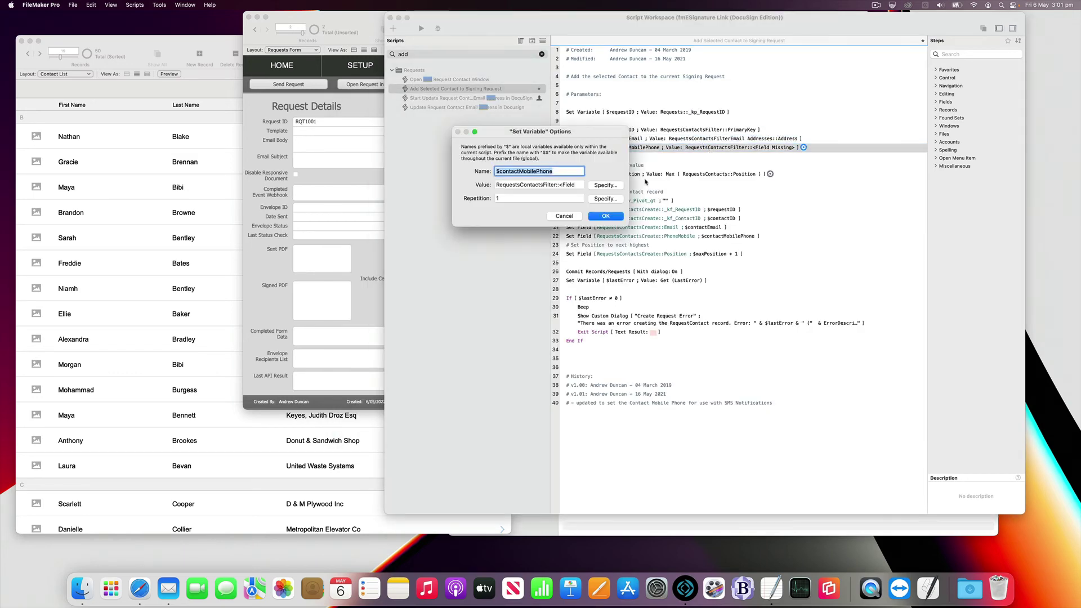
left_click(613, 185)
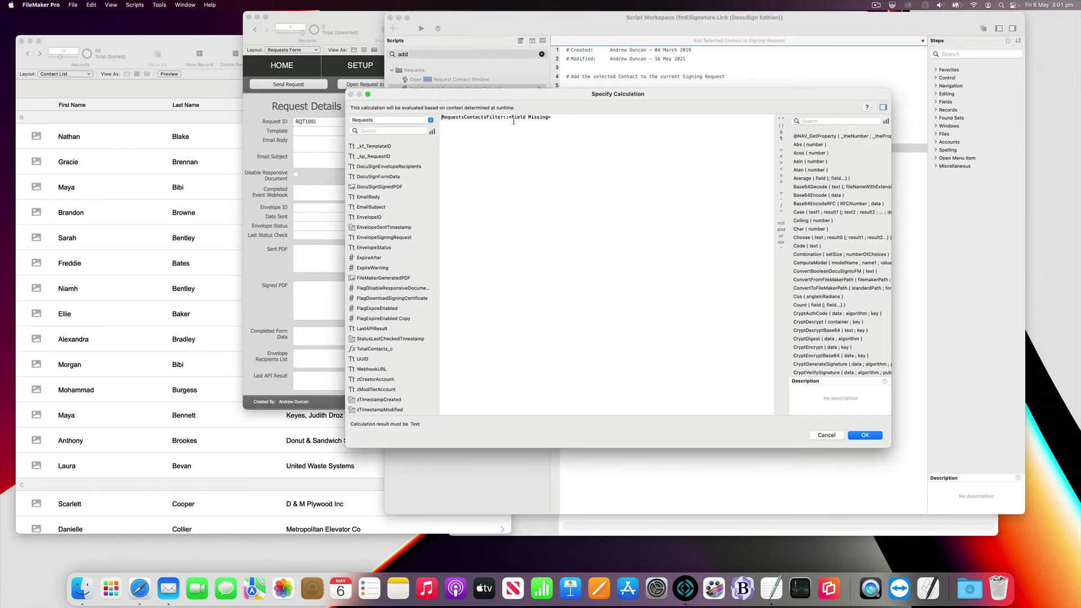
left_click_drag(513, 121, 613, 121)
key("BackSpace")
key("BackSpace")
key("BackSpace")
key("BackSpace")
type("m")
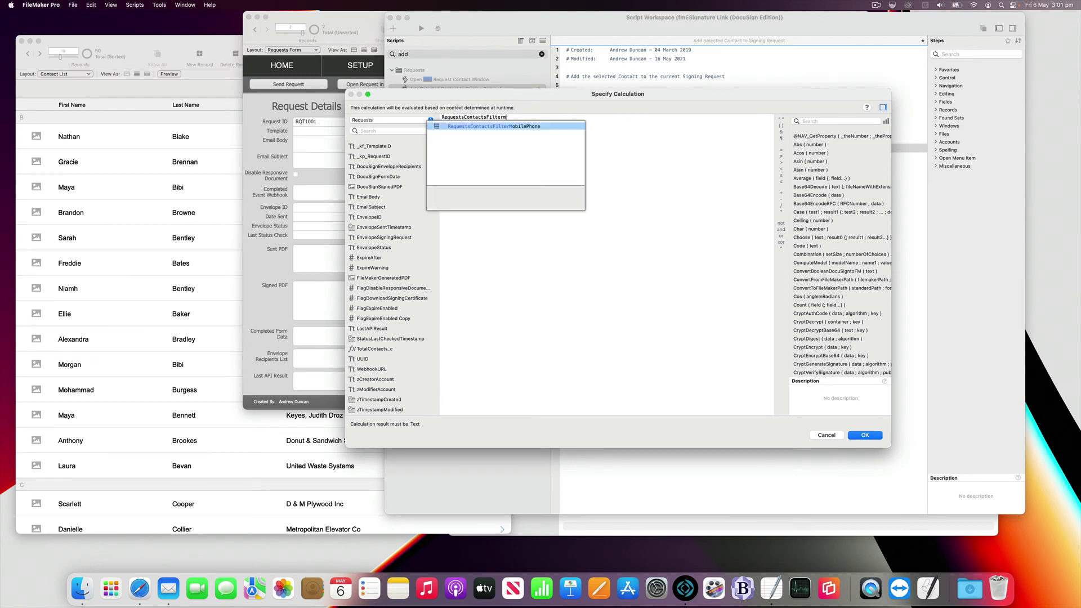
key("Return")
type("add")
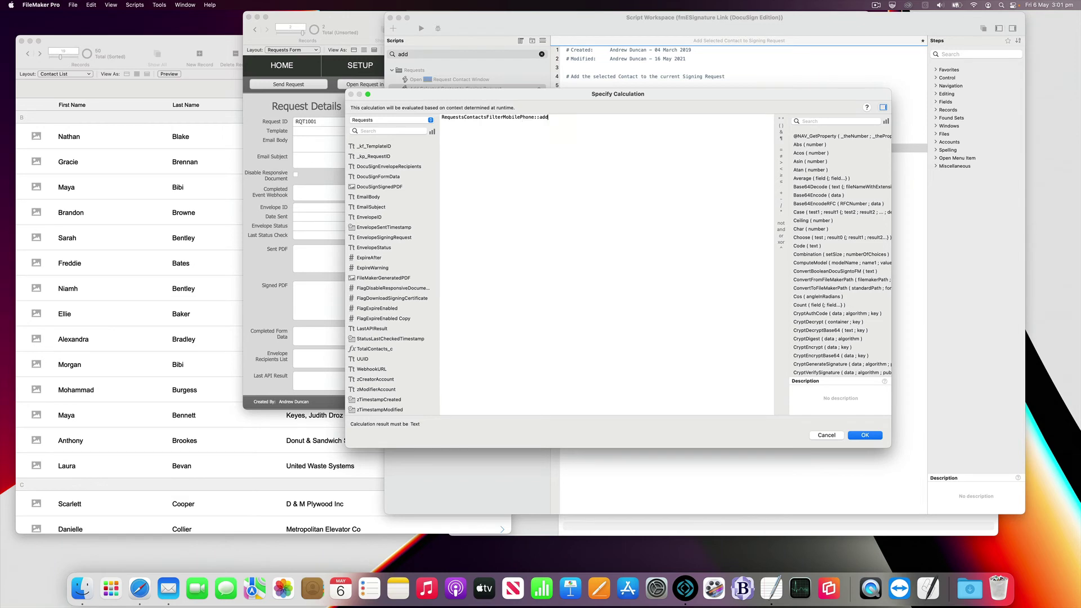
key("BackSpace")
key("BackSpace")
type("e")
key("Return")
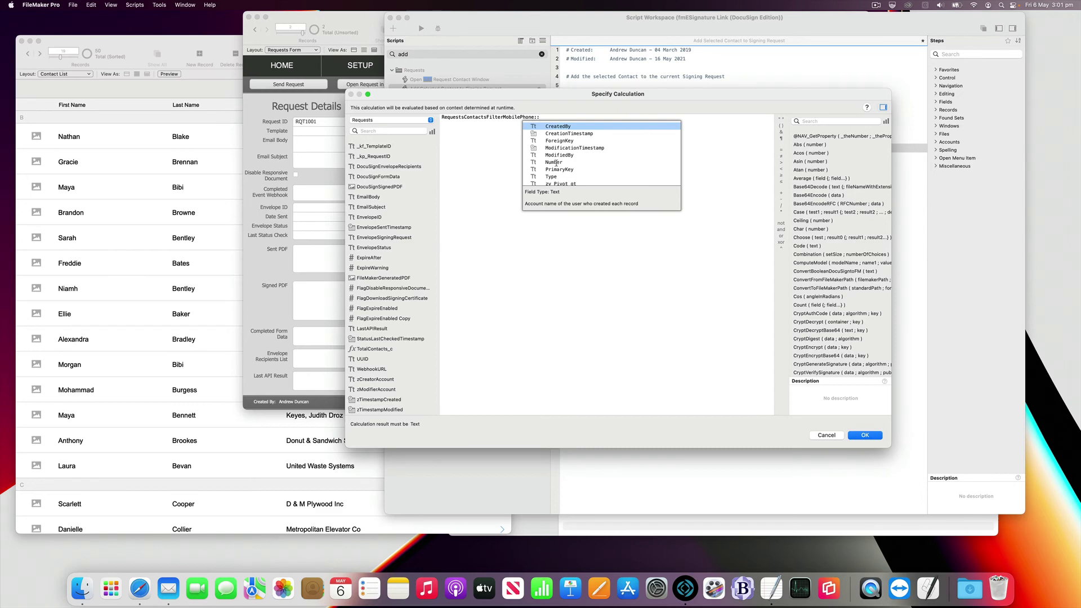
left_click(556, 162)
left_click(865, 435)
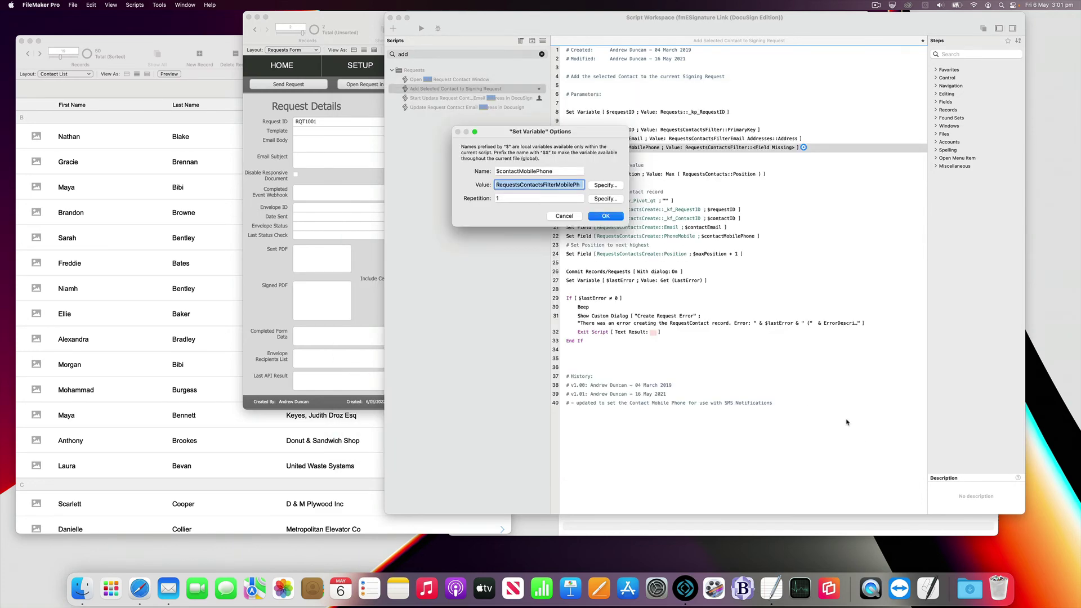
left_click(610, 218)
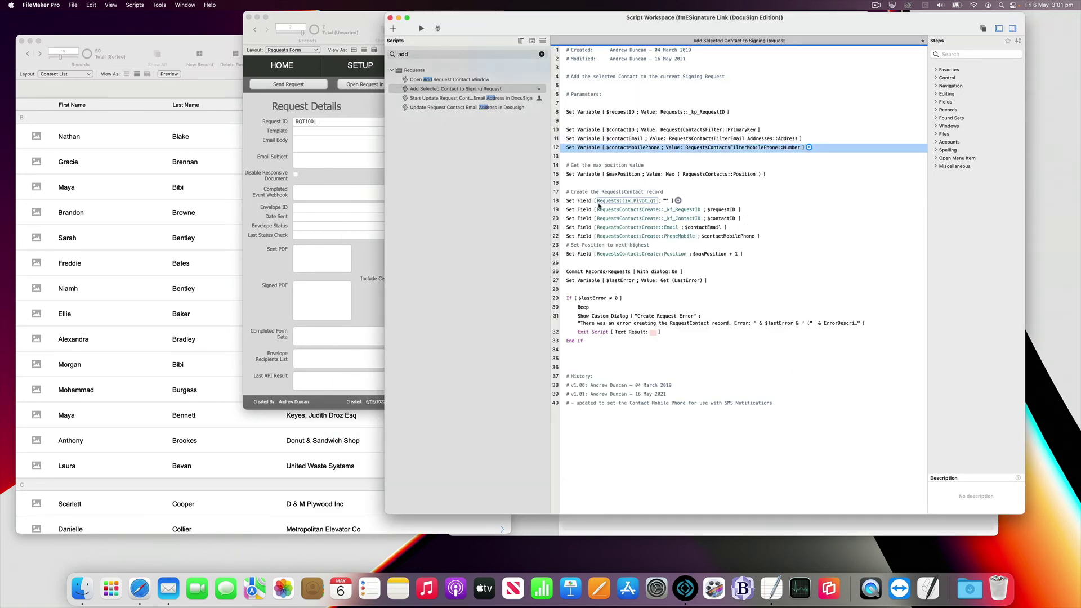
key("super+s")
left_click(391, 18)
Step: Delete the blank recipient from the request and add the test contact again through a first-name search
left_click(845, 266)
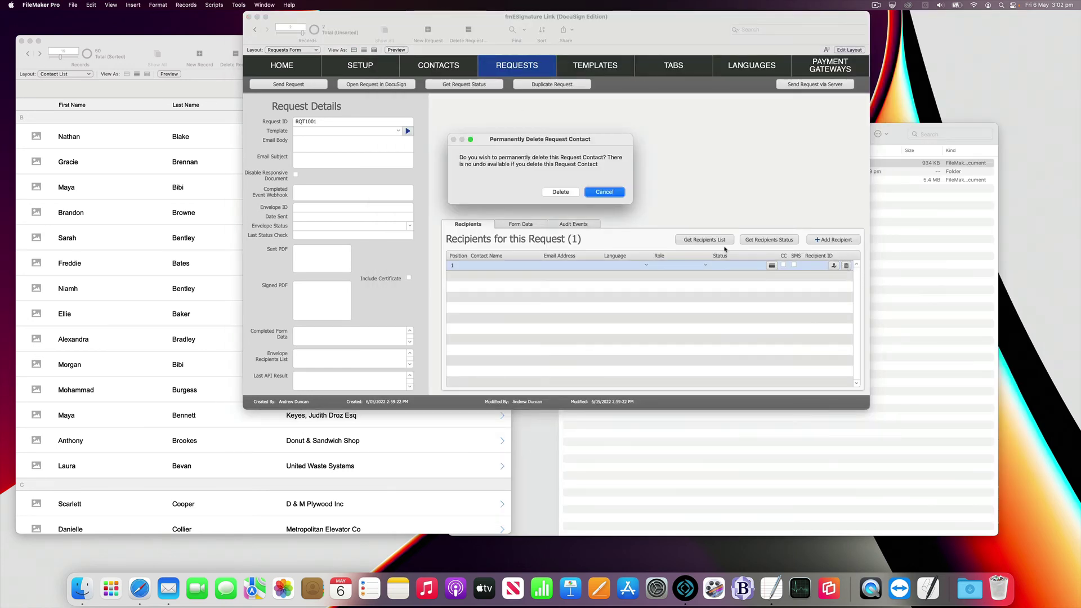
left_click(567, 195)
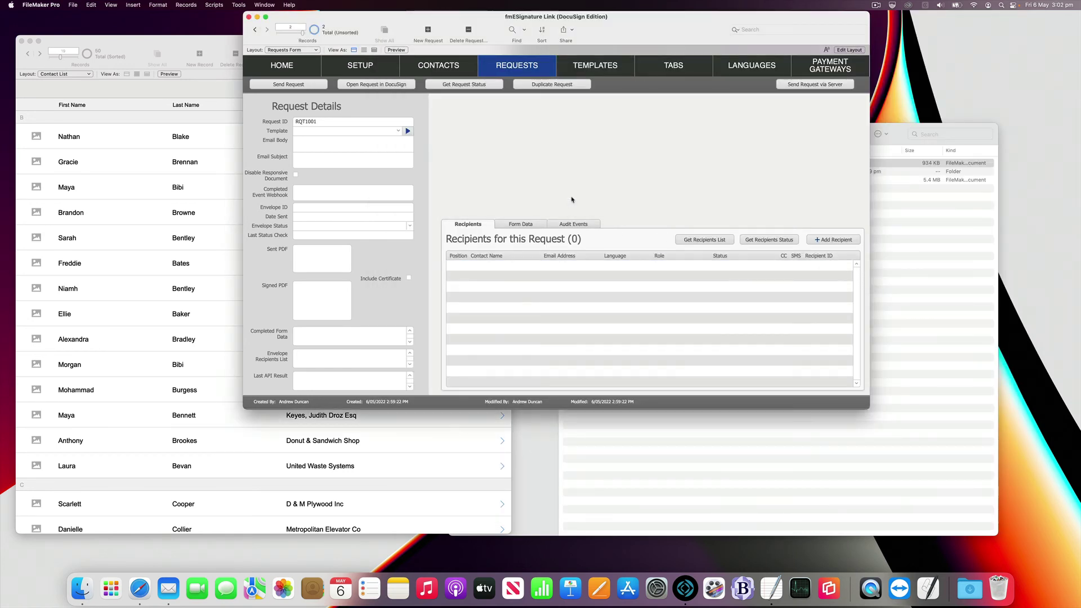
left_click(833, 241)
type("reece")
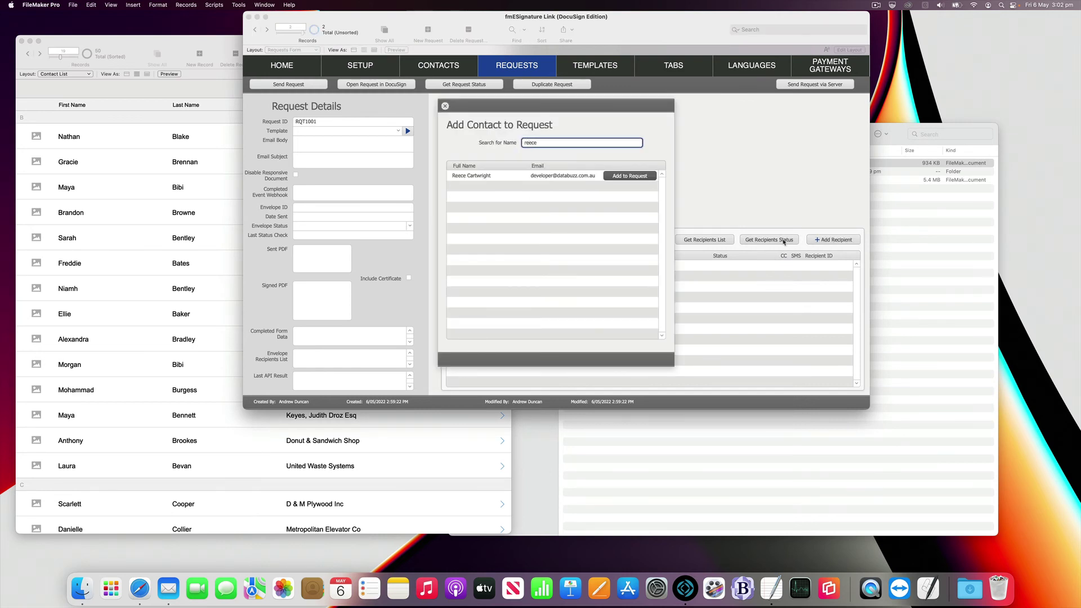
left_click(626, 176)
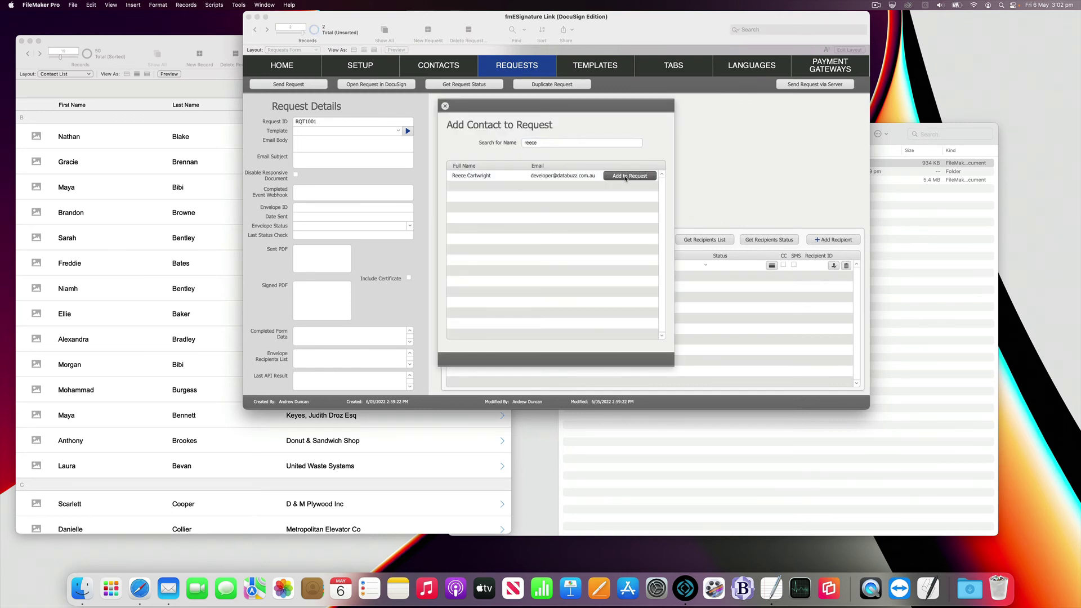
left_click(445, 106)
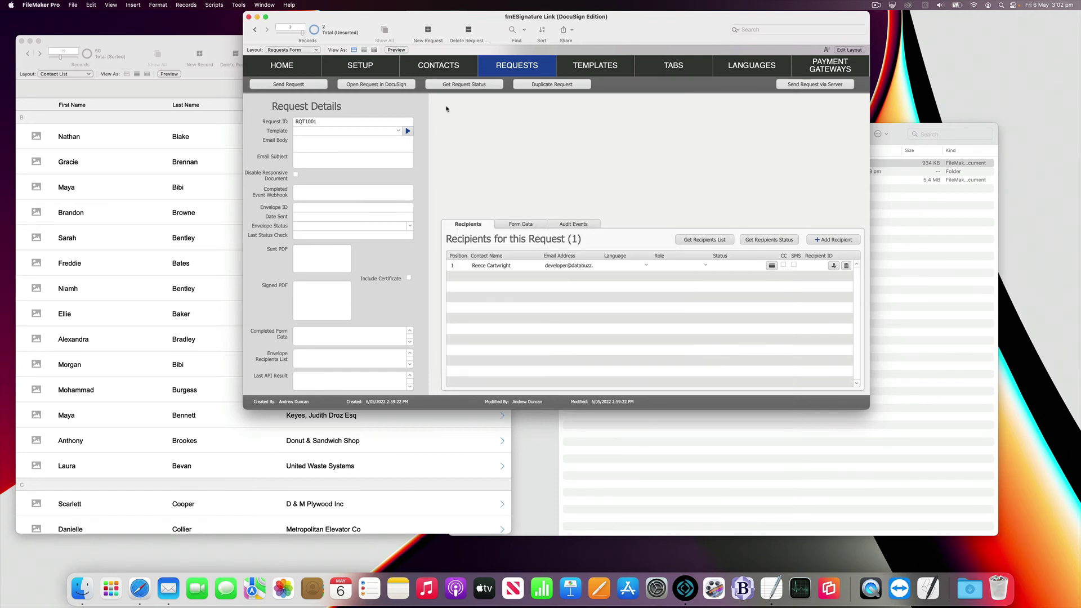
left_click(570, 267)
left_click(563, 181)
Step: Open the DocuSign - Create and Send Envelope script from the Requests folder in the Script Workspace
key("super+shift+s")
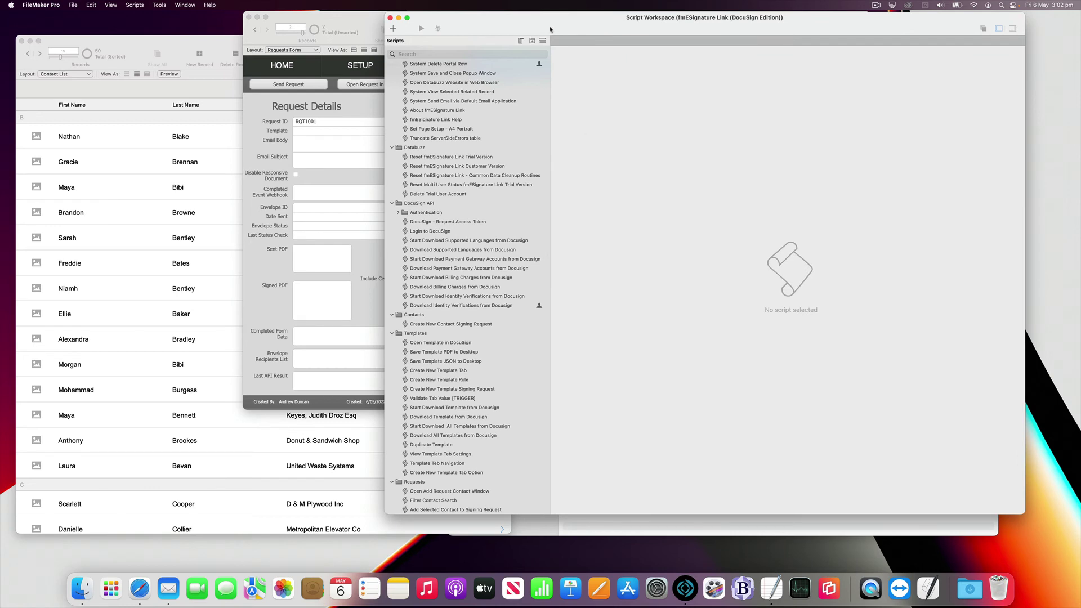
left_click_drag(550, 29, 591, 26)
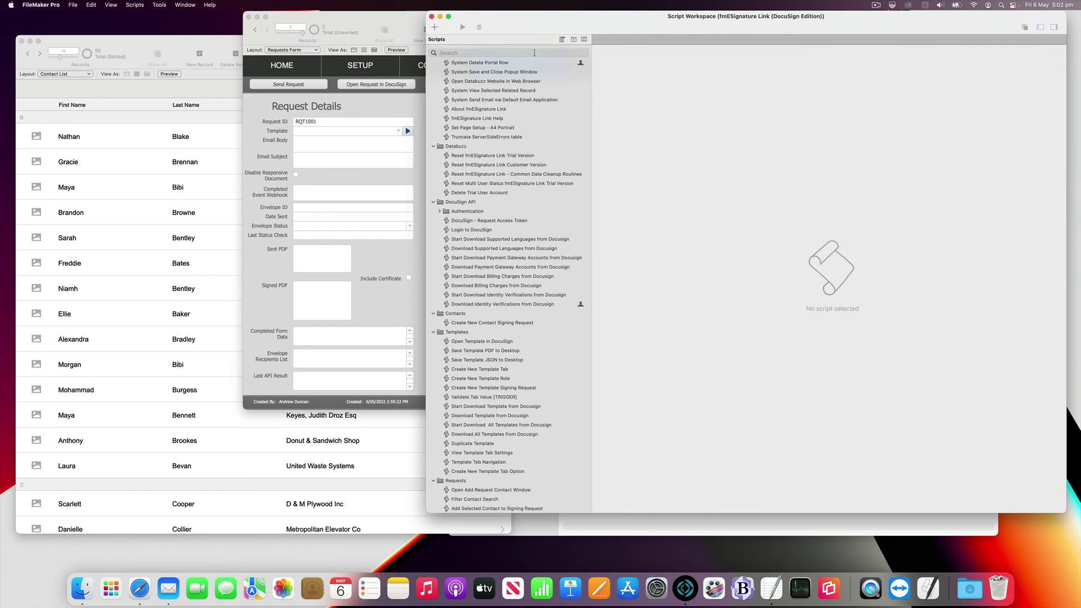
scroll(500, 153, "down", 10)
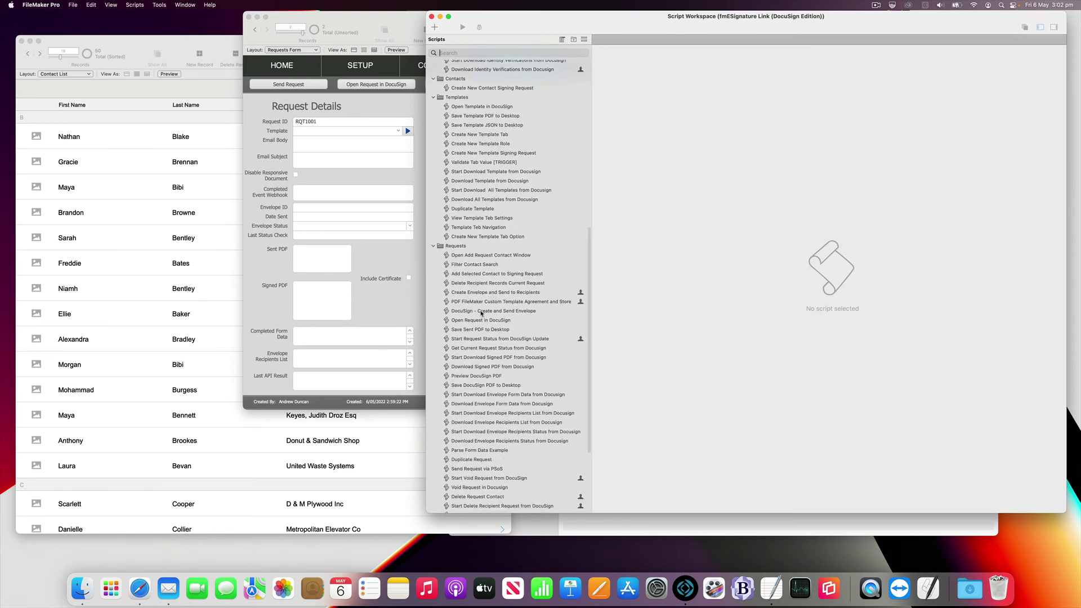
left_click(481, 314)
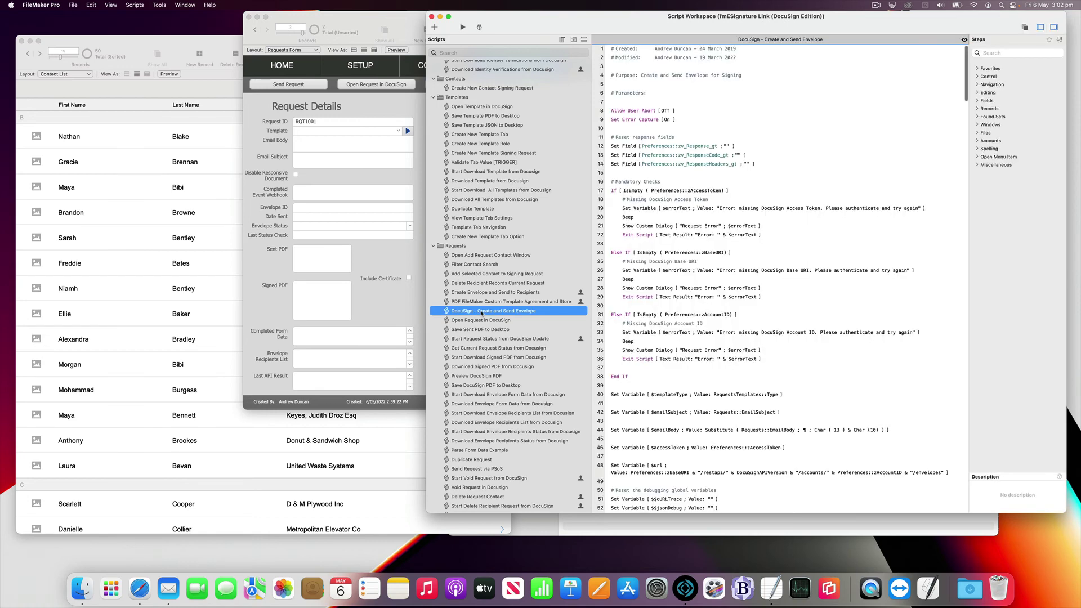
Step: Check the DocuSign - Create and Send Envelope script for problems and review the flagged script steps
scroll(690, 314, "up", 15)
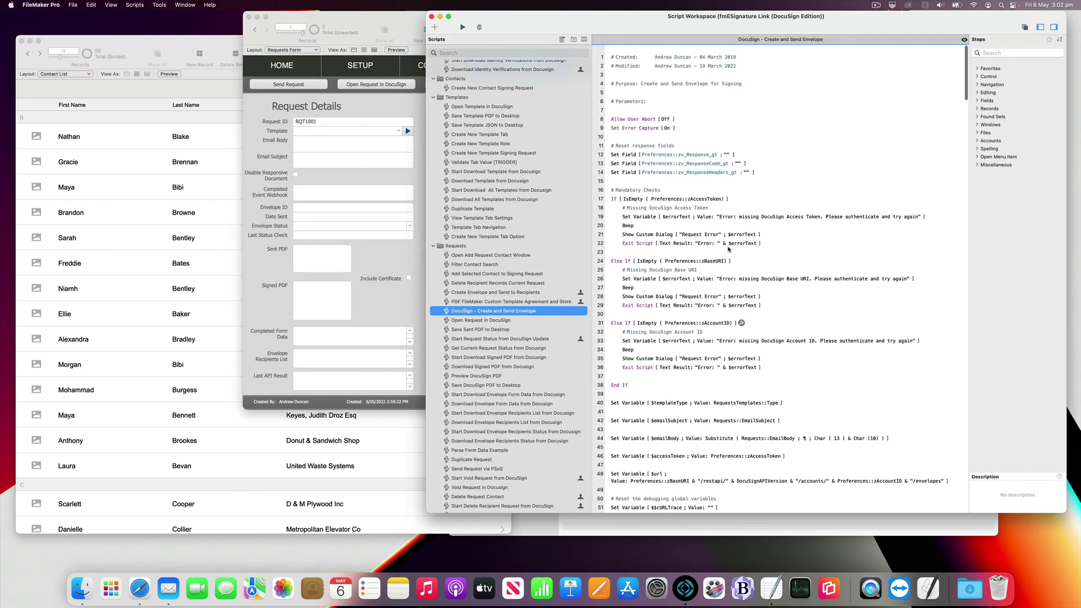
left_click_drag(860, 16, 750, 16)
right_click(729, 40)
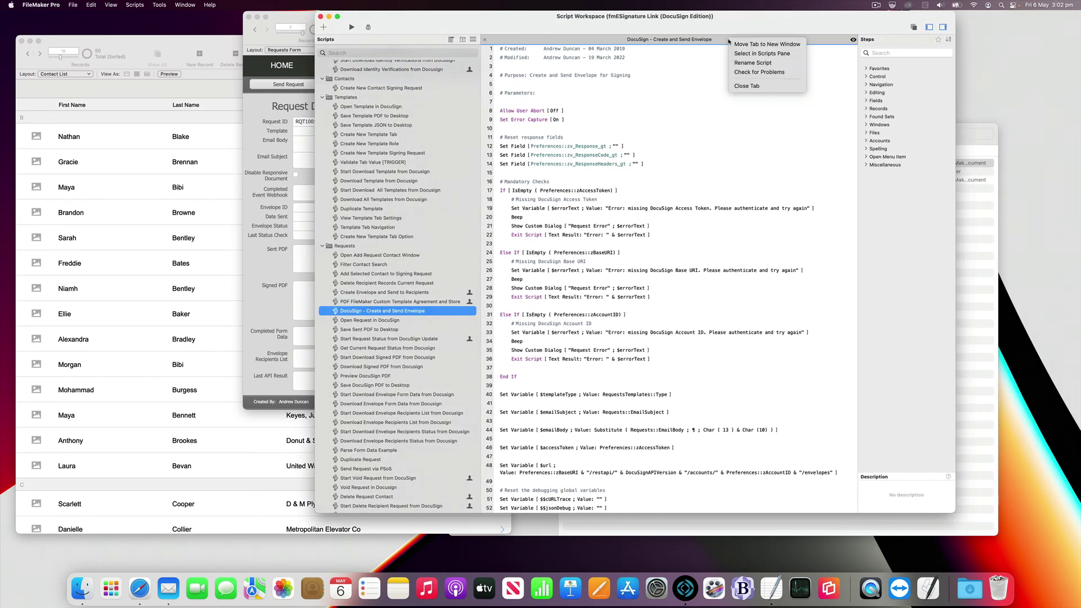
left_click(751, 73)
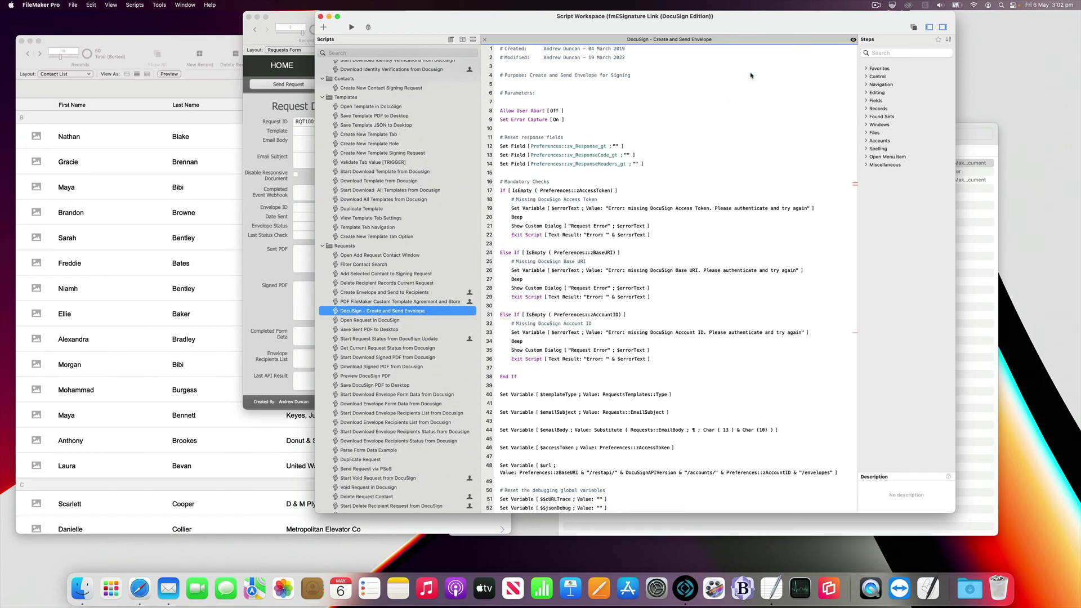
scroll(700, 120, "down", 15)
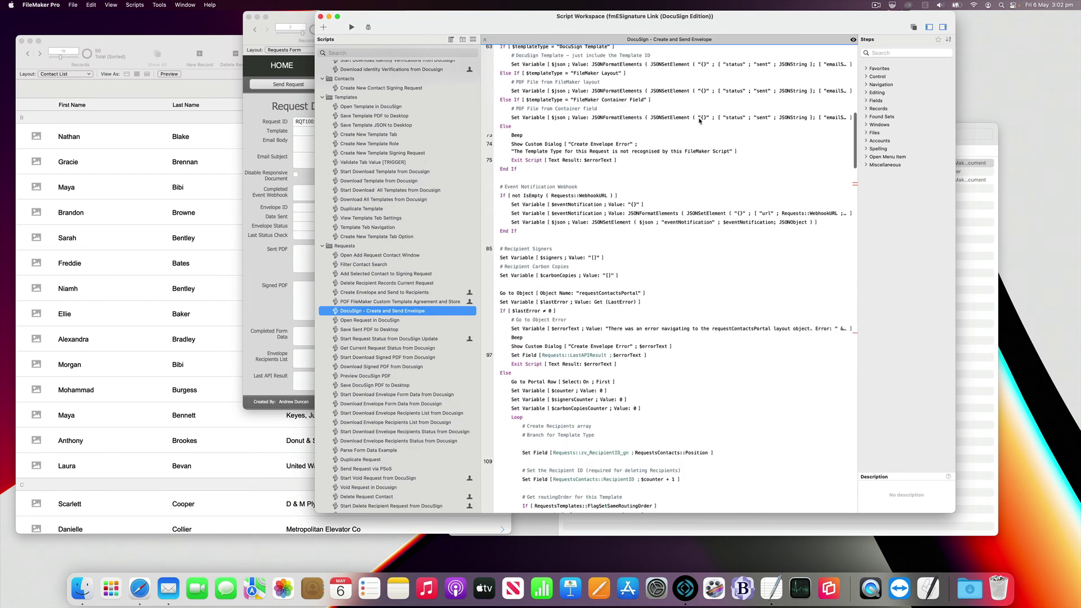
scroll(699, 121, "down", 8)
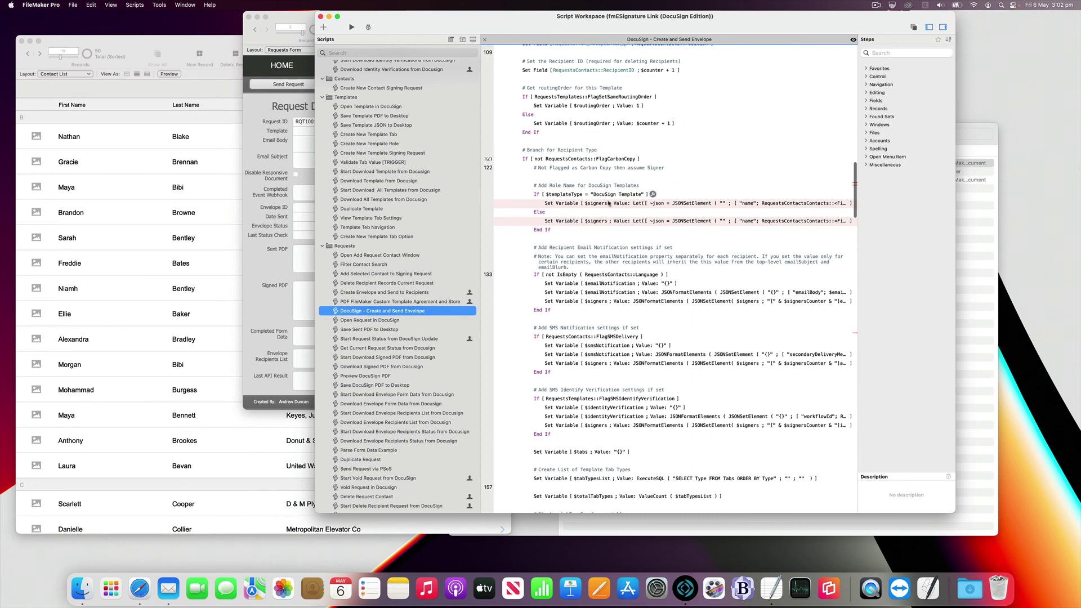
scroll(636, 202, "down", 10)
scroll(636, 201, "down", 15)
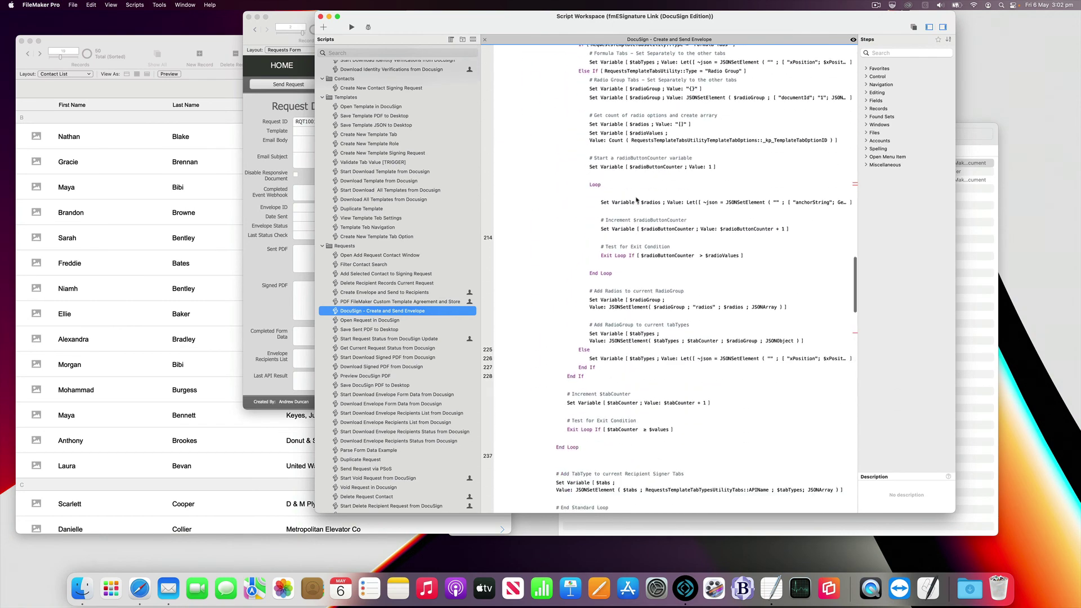
scroll(636, 165, "down", 12)
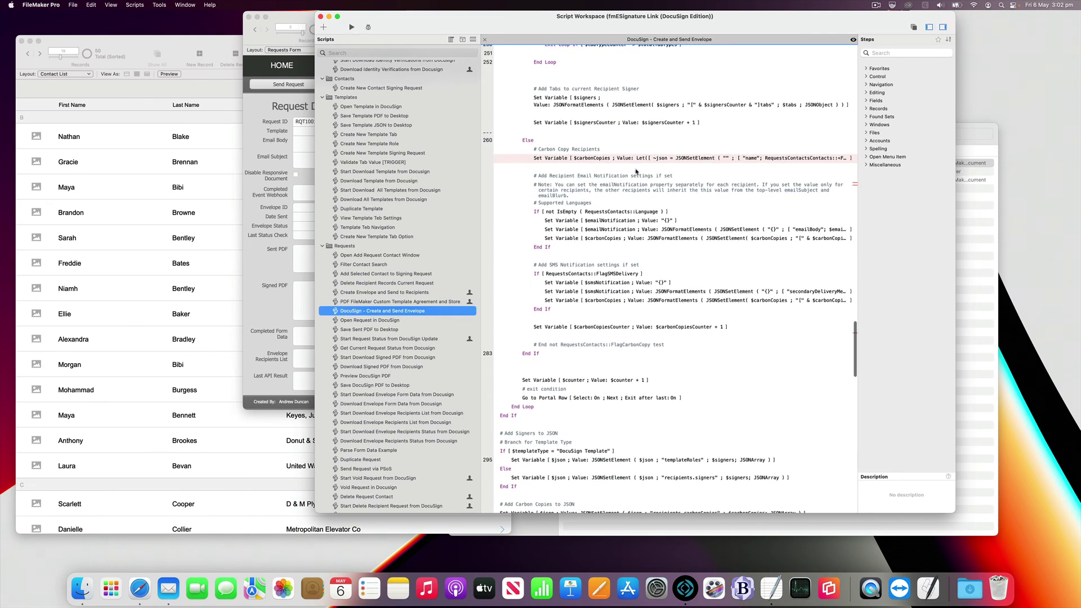
scroll(634, 170, "up", 20)
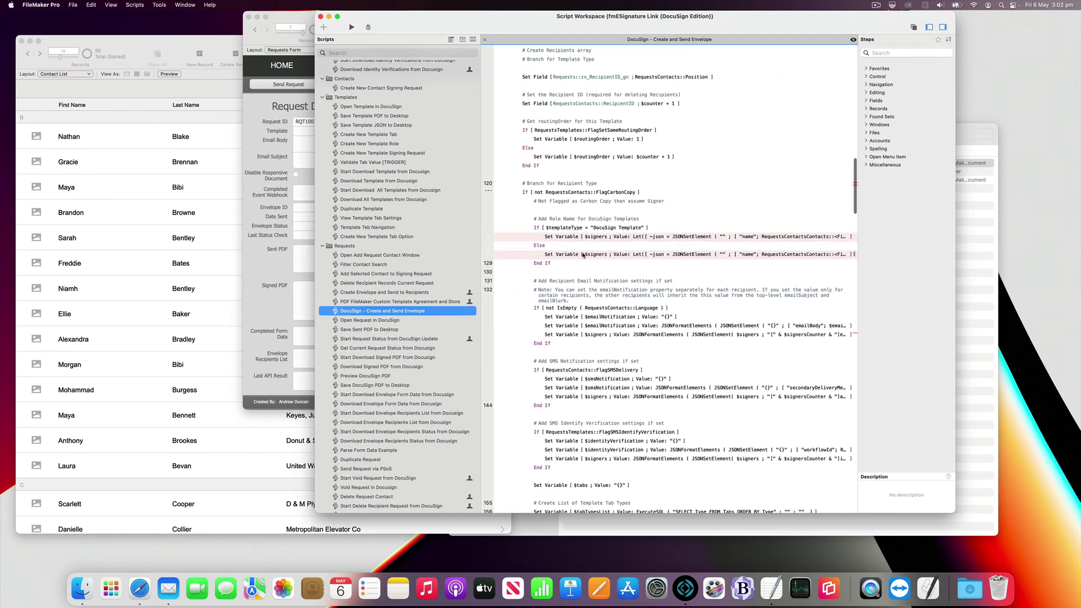
Step: Replace the missing name fields in the DocuSign Template branch's $signers value with RequestsContactsContacts::First Name and RequestsContactsContacts::Last Name, and copy the corrected line
left_click(556, 220)
double_click(695, 238)
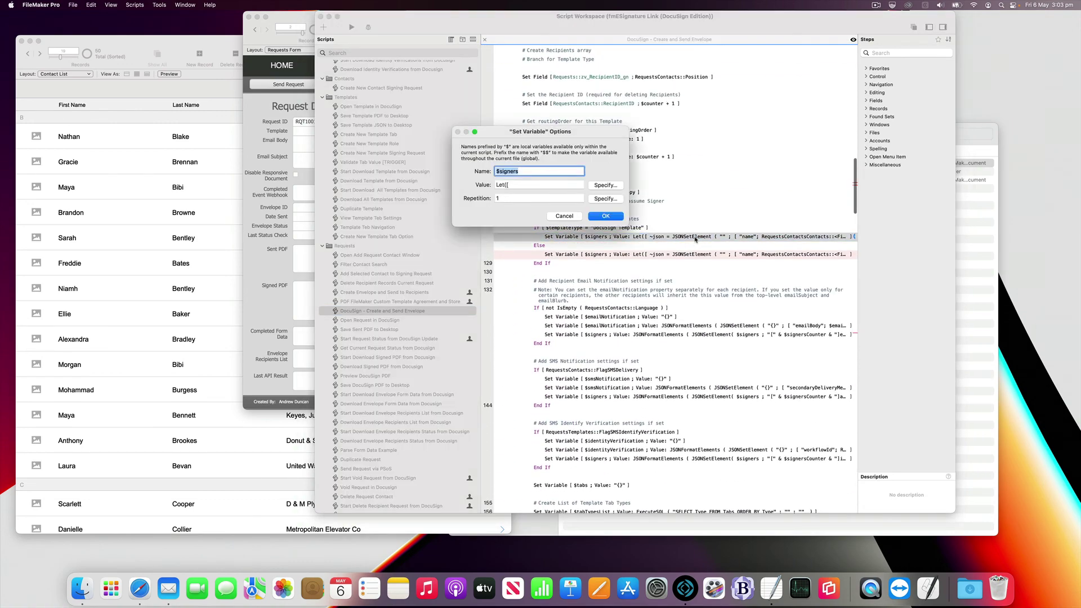
left_click(613, 191)
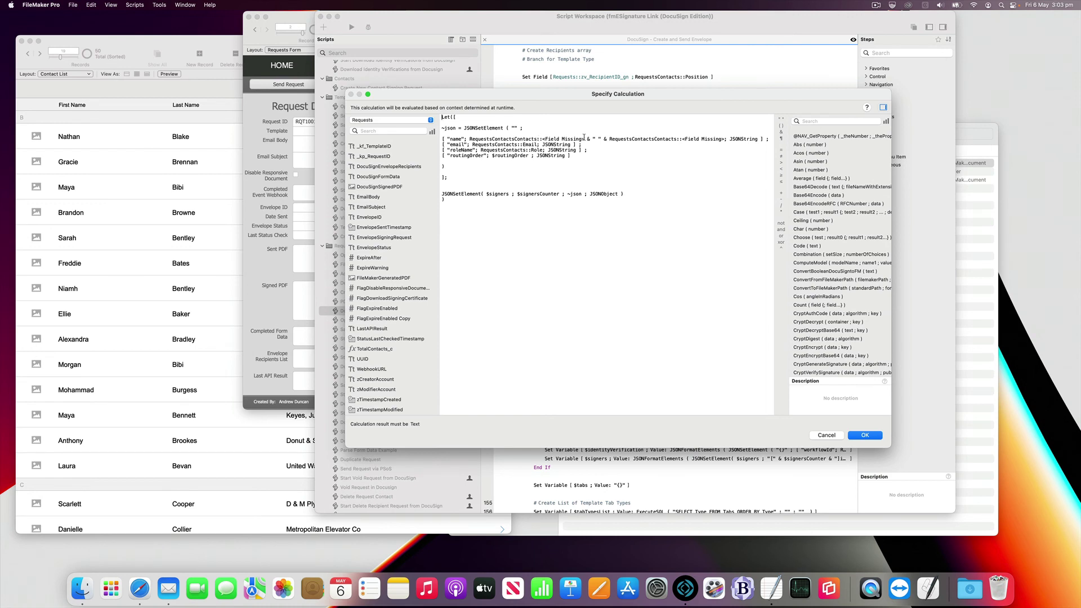
left_click_drag(584, 139, 542, 139)
type("First Name")
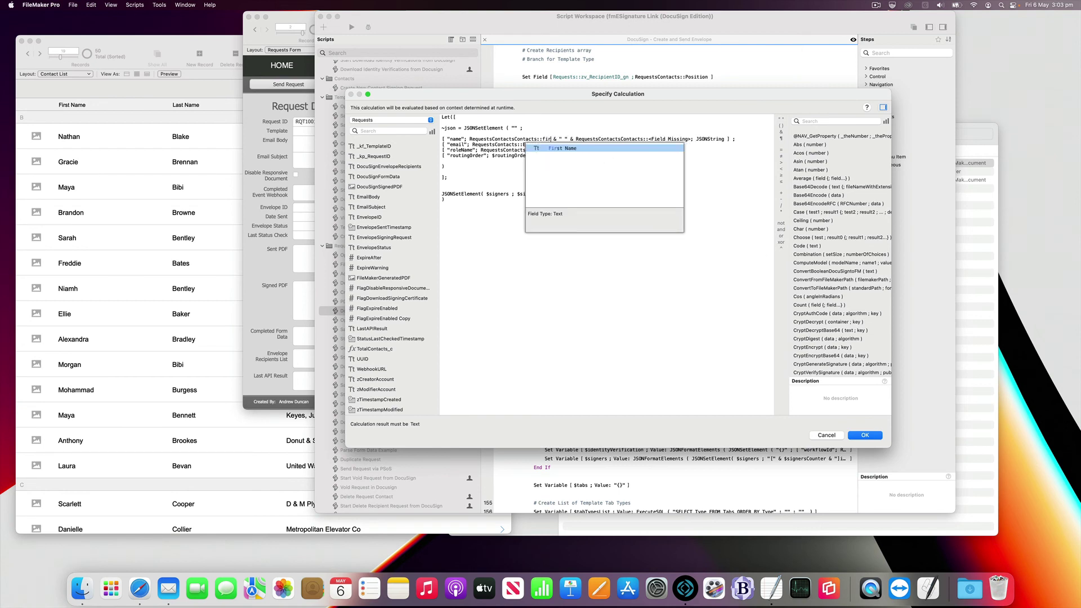
key("Return")
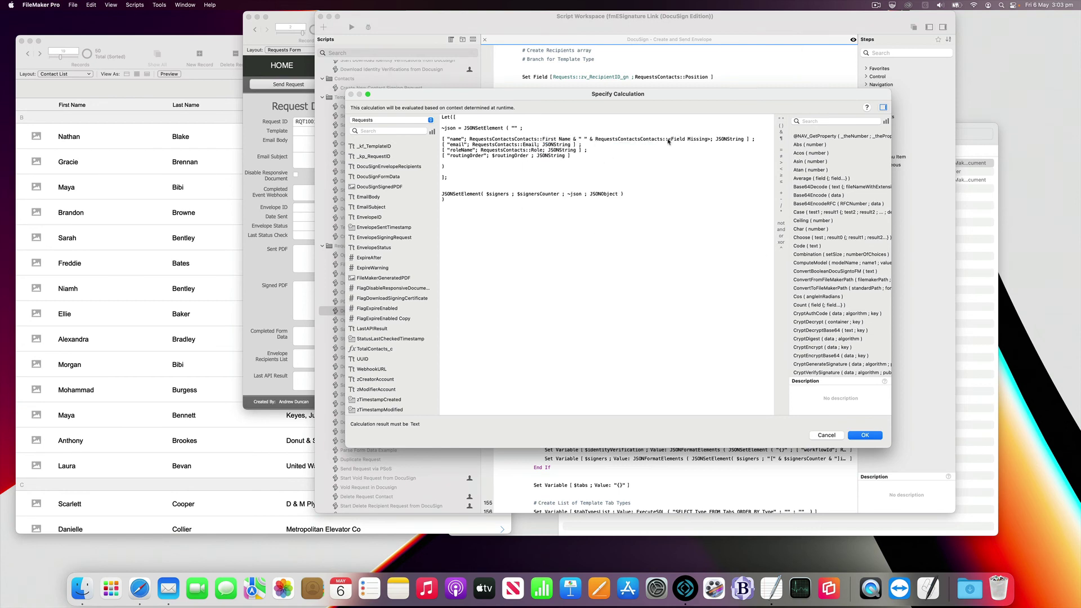
left_click_drag(668, 139, 708, 143)
type("Last Name")
key("Return")
left_click_drag(740, 141, 441, 141)
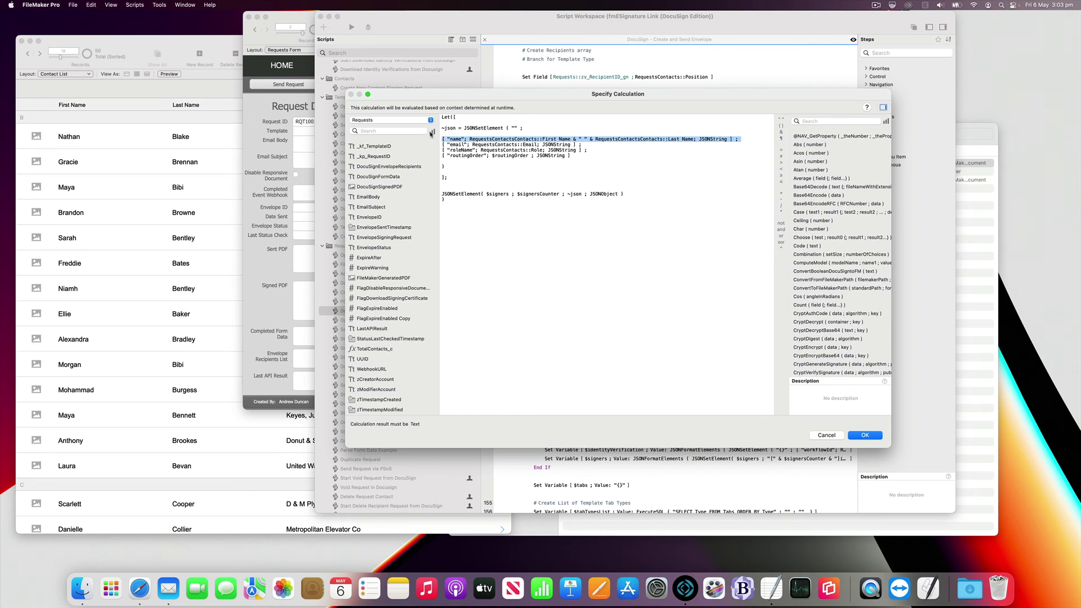
key("KP_Enter")
key("KP_Enter")
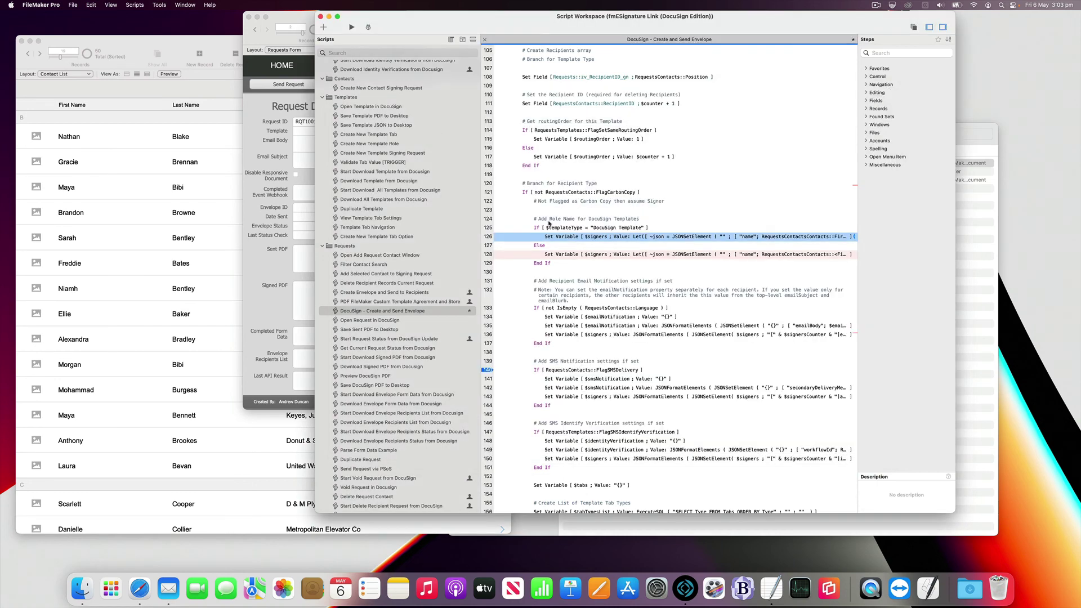
Step: Replace the "name" line in the Else branch's $signers value with the copied First Name and Last Name line
double_click(566, 255)
left_click(605, 185)
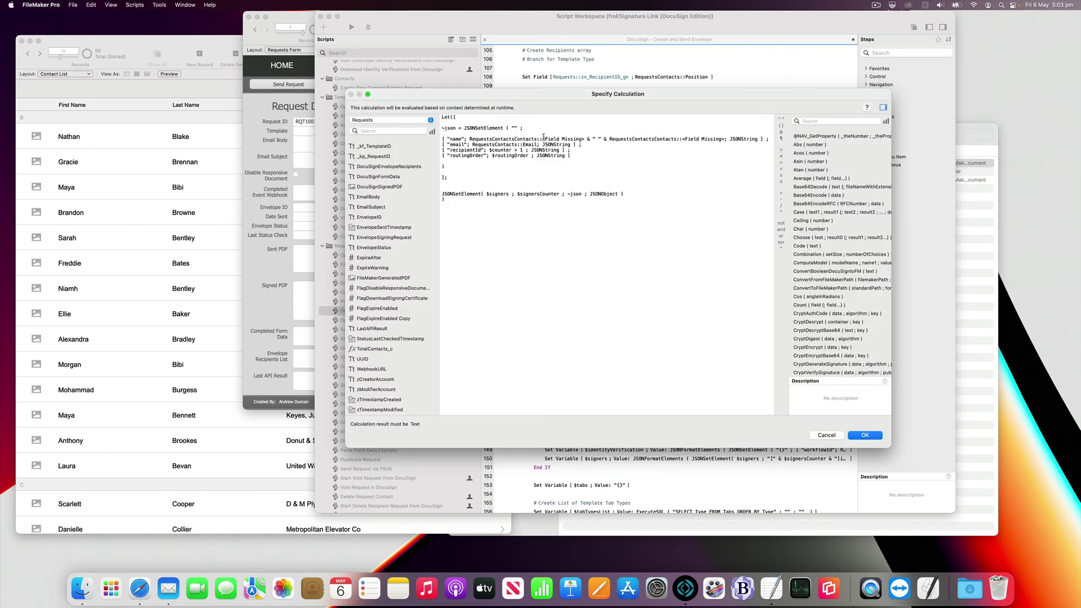
triple_click(543, 139)
key("super+v")
key("KP_Enter")
key("KP_Enter")
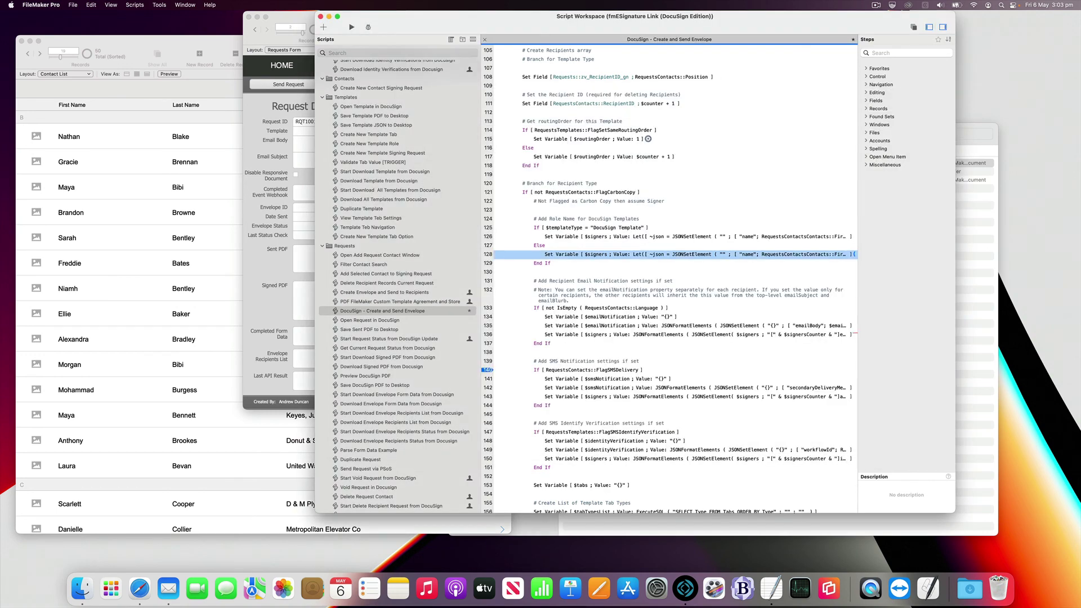
Step: Replace the "name" line in the $carbonCopies value under Carbon Copy Recipients with the copied RequestsContactsContacts First Name and Last Name line
scroll(627, 228, "down", 15)
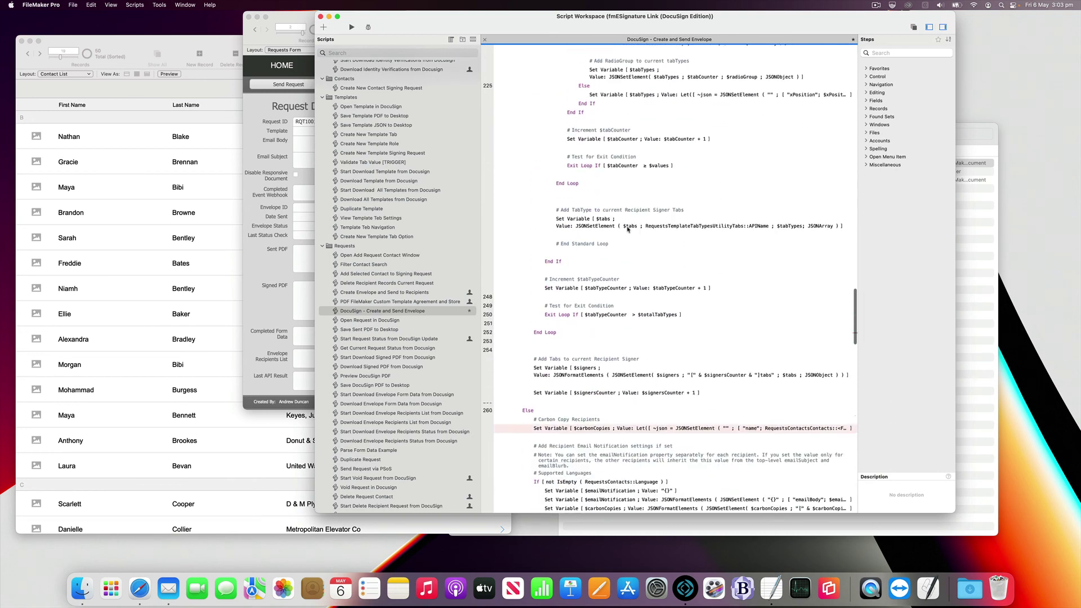
scroll(628, 228, "down", 4)
double_click(627, 225)
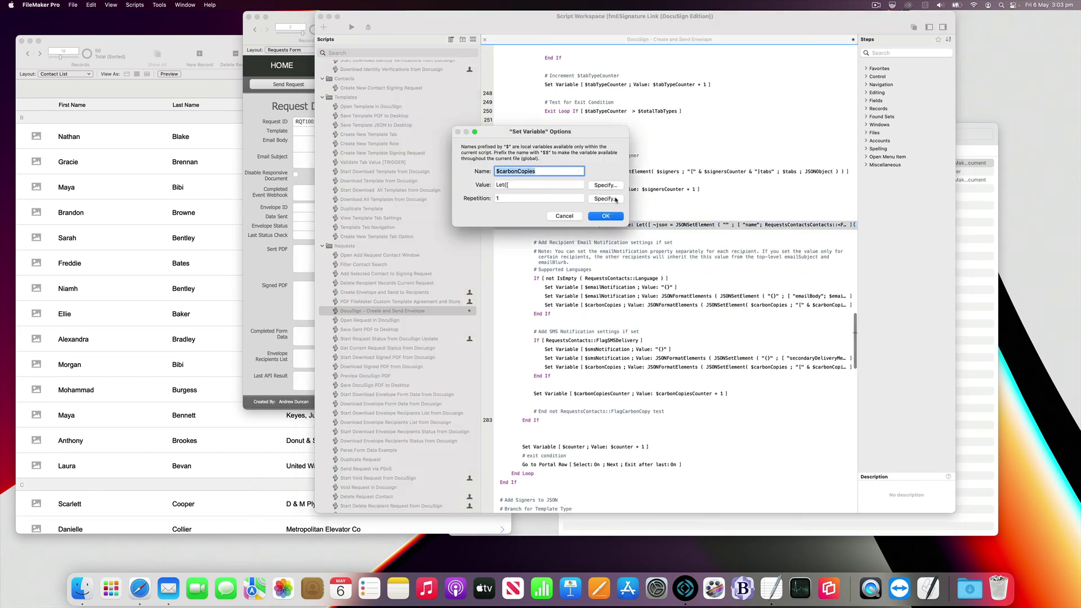
left_click(602, 185)
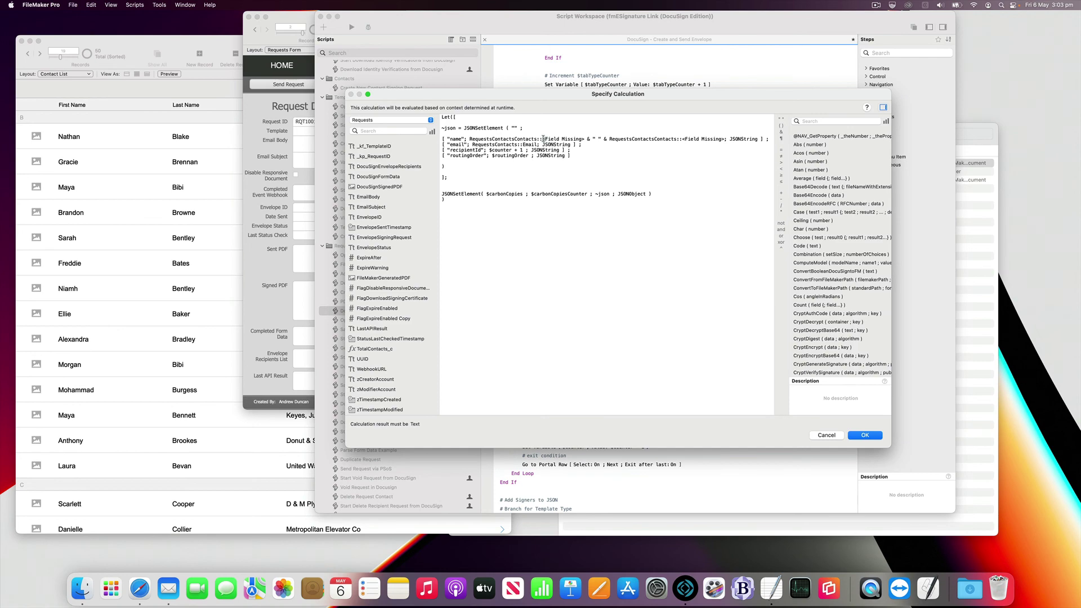
triple_click(543, 138)
left_click(543, 139)
key("Escape")
key("Escape")
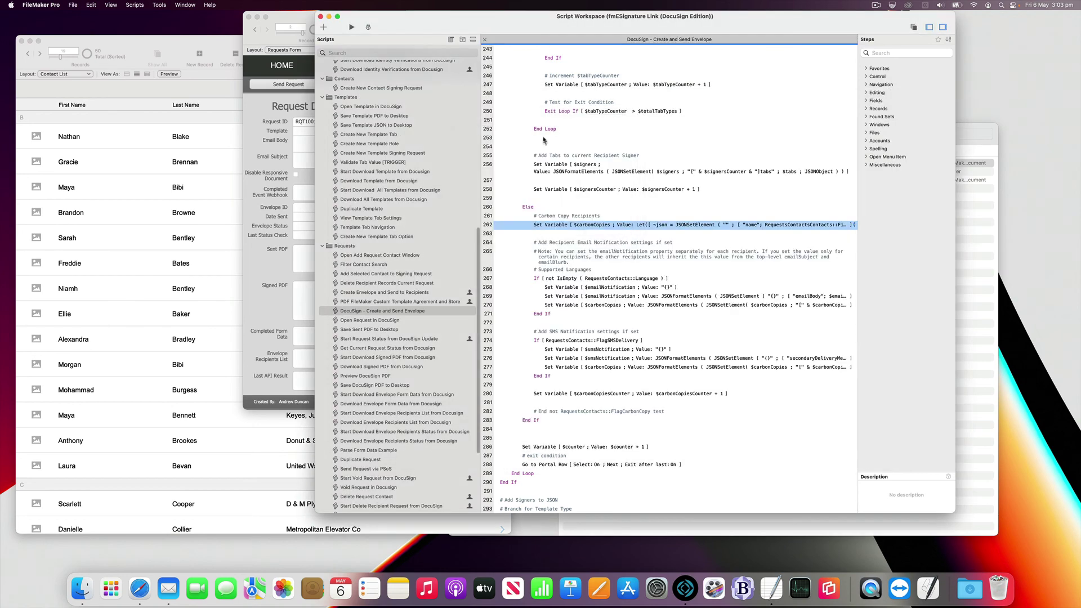
Step: Check the DocuSign - Create and Send Envelope script for remaining problems and close the Script Workspace
right_click(532, 40)
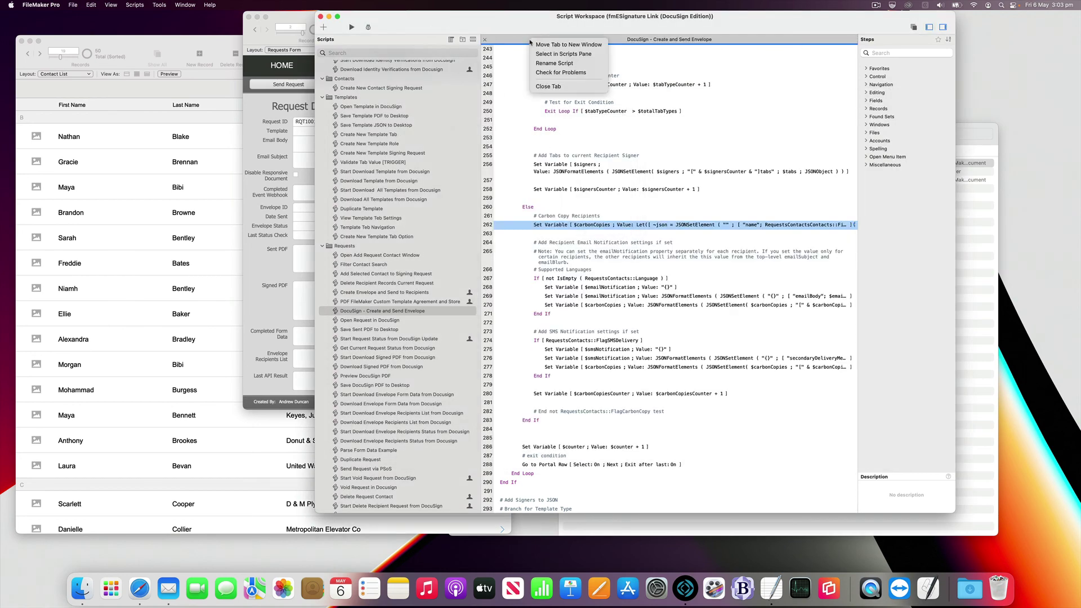
left_click(560, 73)
scroll(711, 86, "down", 6)
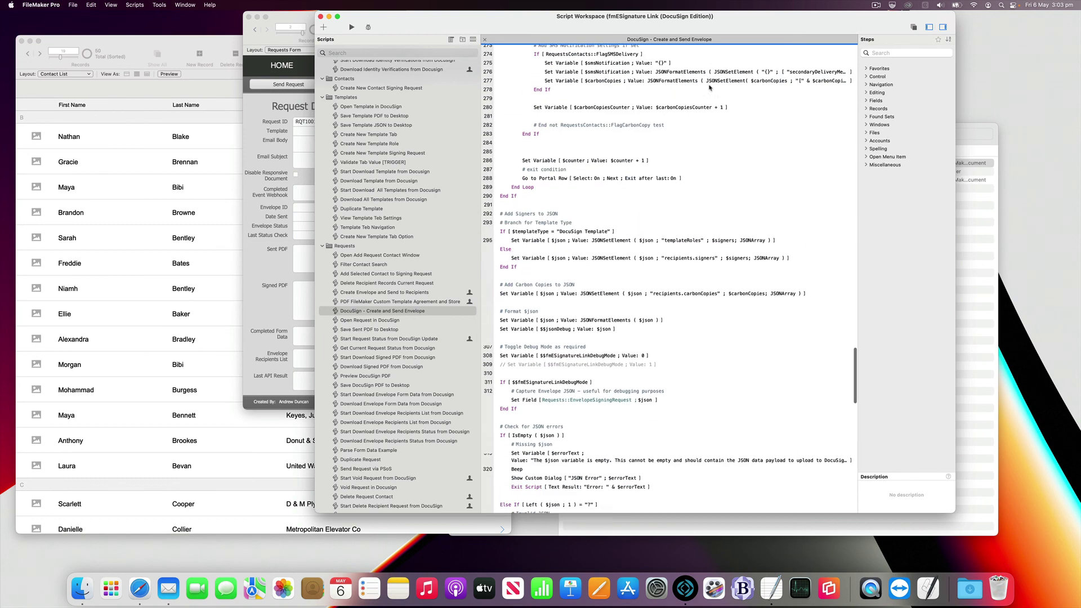
scroll(710, 86, "up", 15)
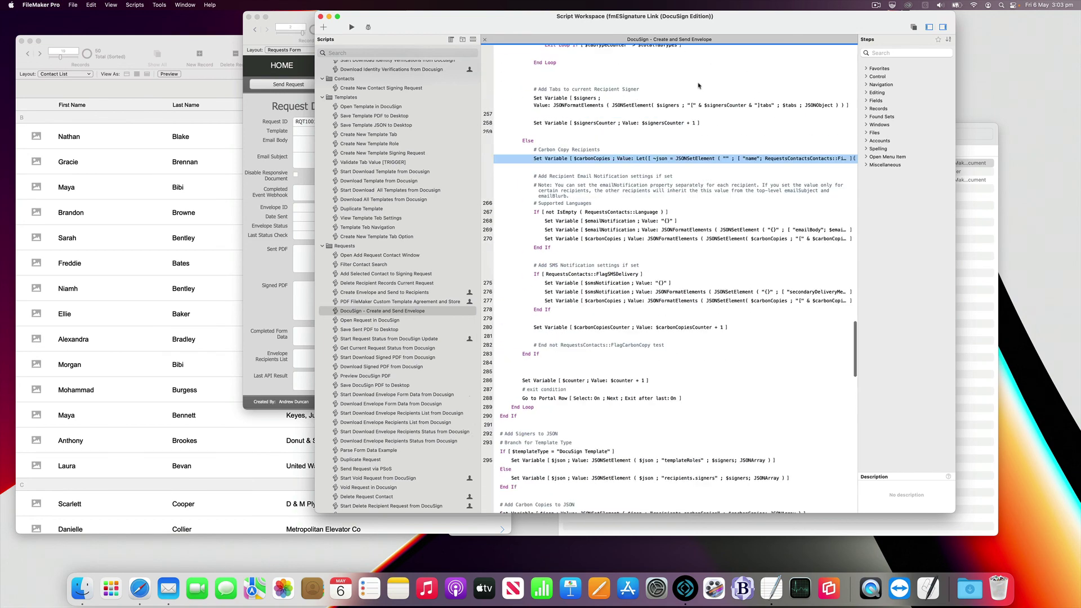
left_click(321, 16)
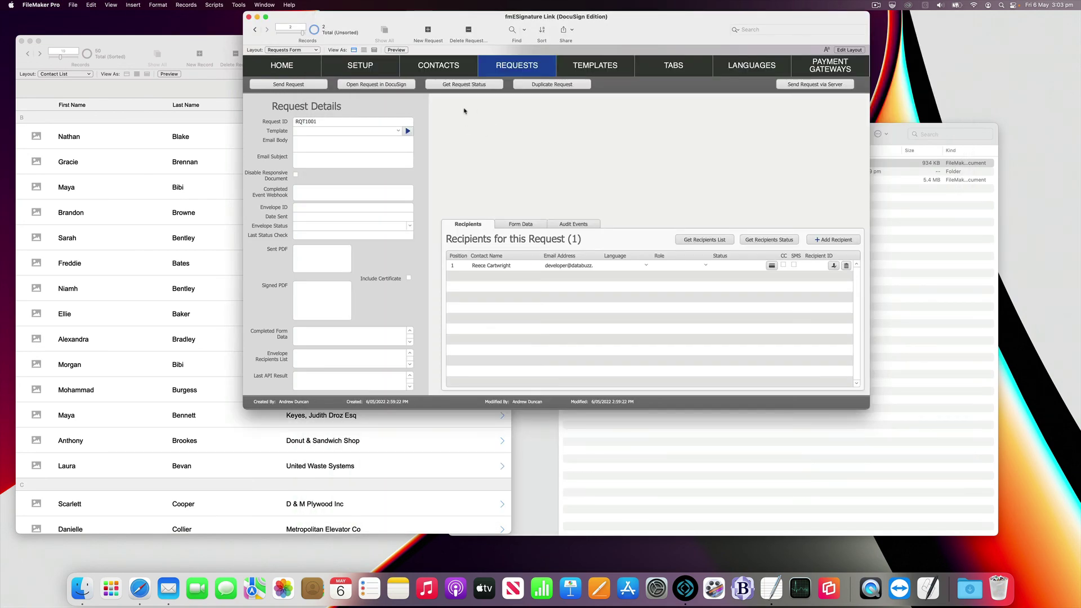
Step: Set the open request's template to Customer Agreement Standard and commit the record
left_click(398, 131)
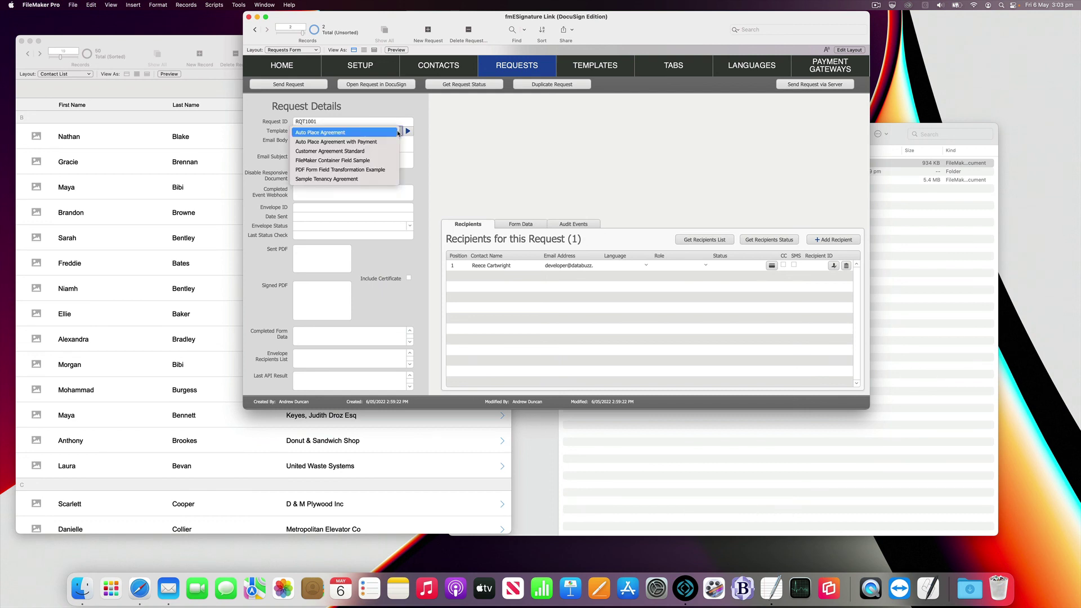
left_click(383, 152)
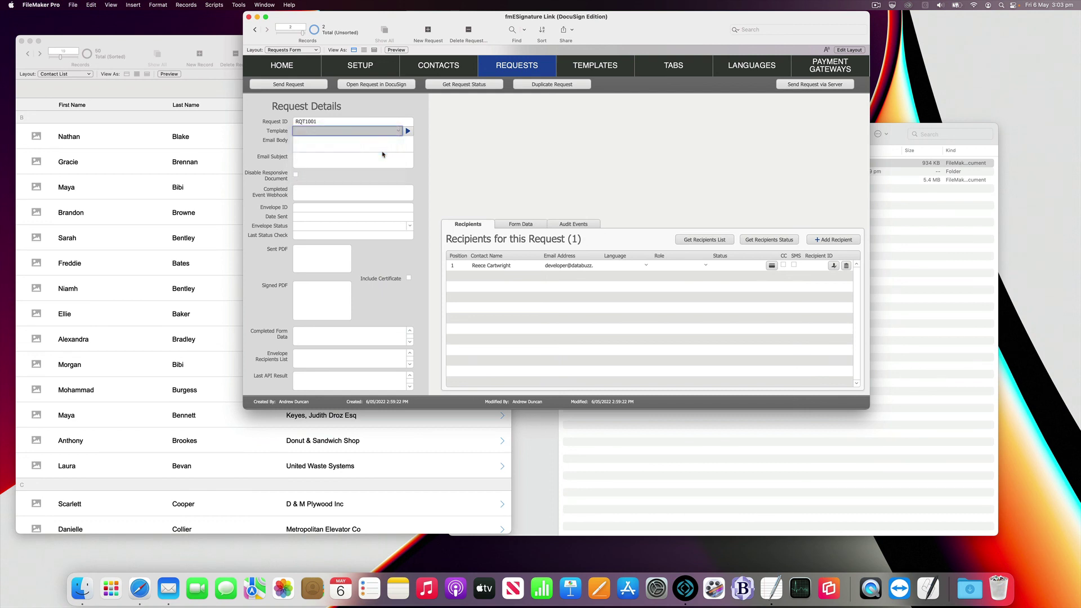
left_click(449, 158)
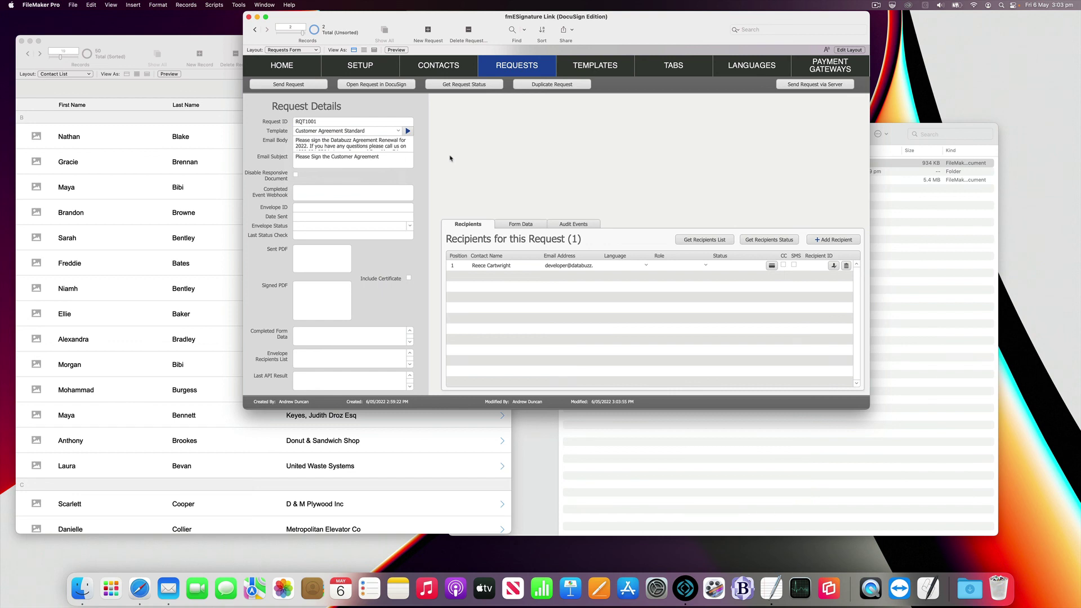
Step: View the DocuSign setup preferences, then reopen the Customer Agreement Standard request and send it to its recipient
left_click(366, 70)
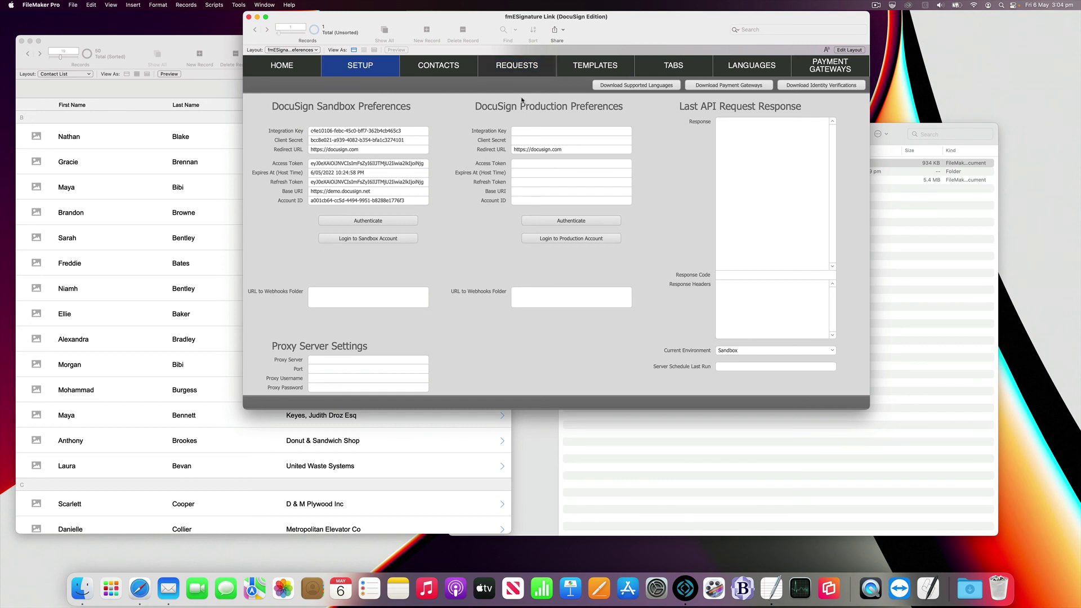
left_click(528, 68)
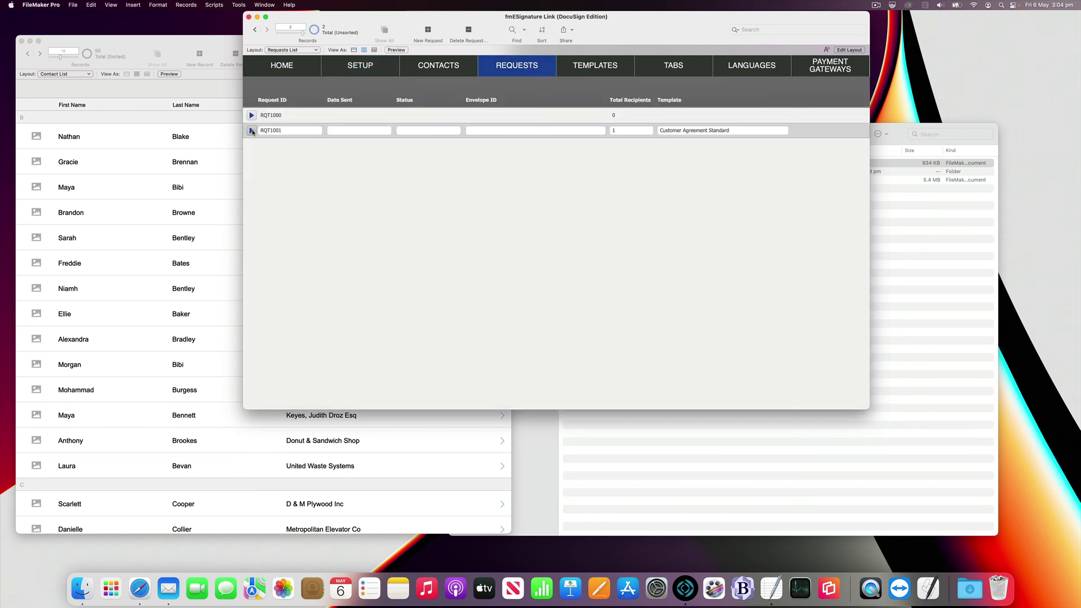
left_click(252, 130)
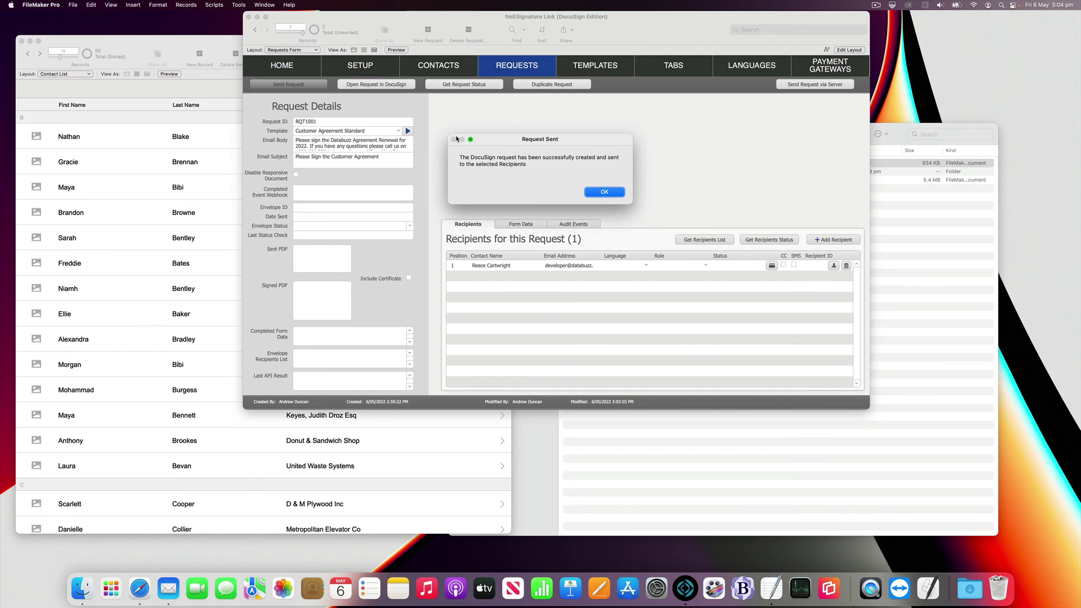
key("Return")
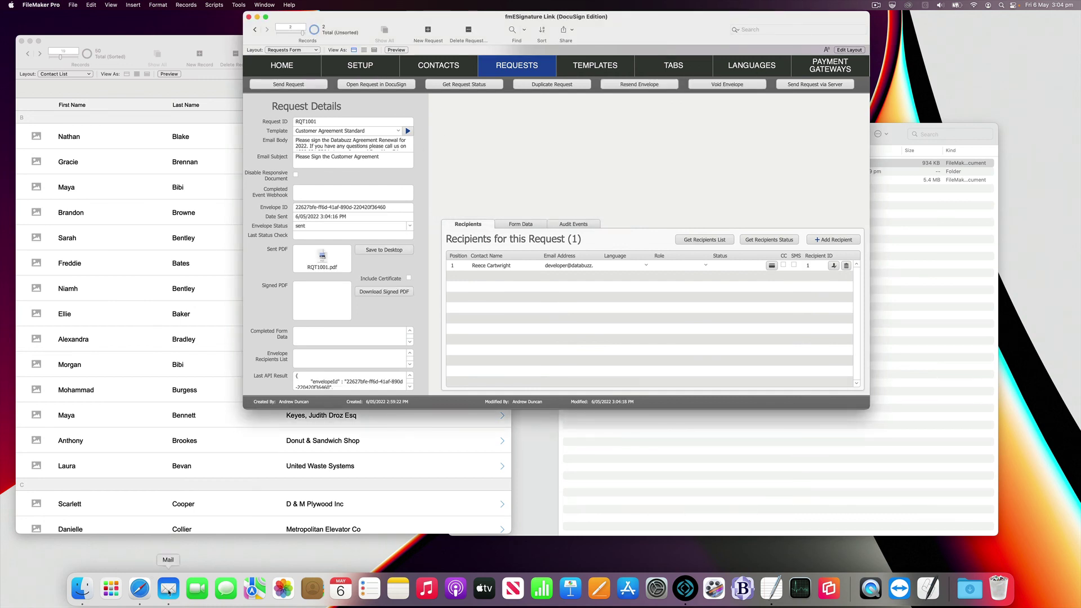
Step: Switch to Mail, open the "Please Sign the Customer Agreement" message in the Exchange inbox and load its remote content in an enlarged window
left_click(168, 588)
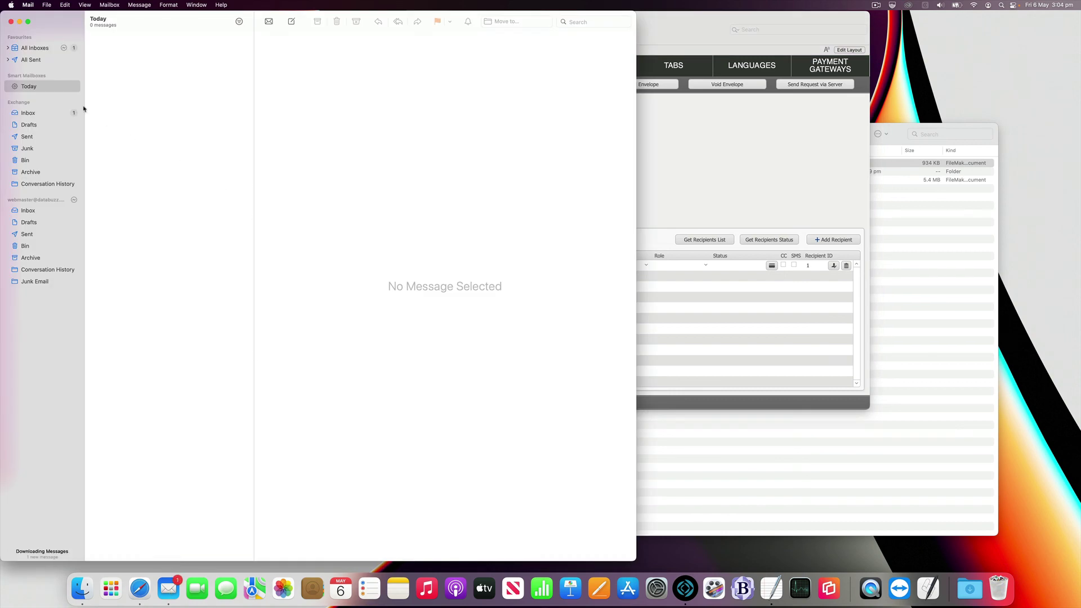
left_click(50, 115)
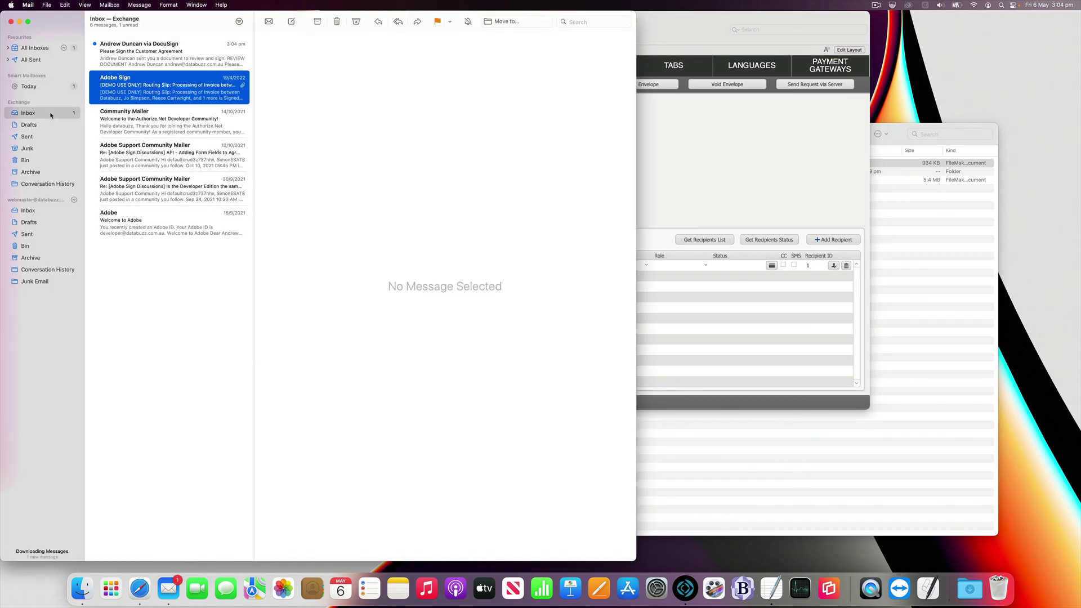
double_click(147, 61)
left_click_drag(438, 27, 254, 10)
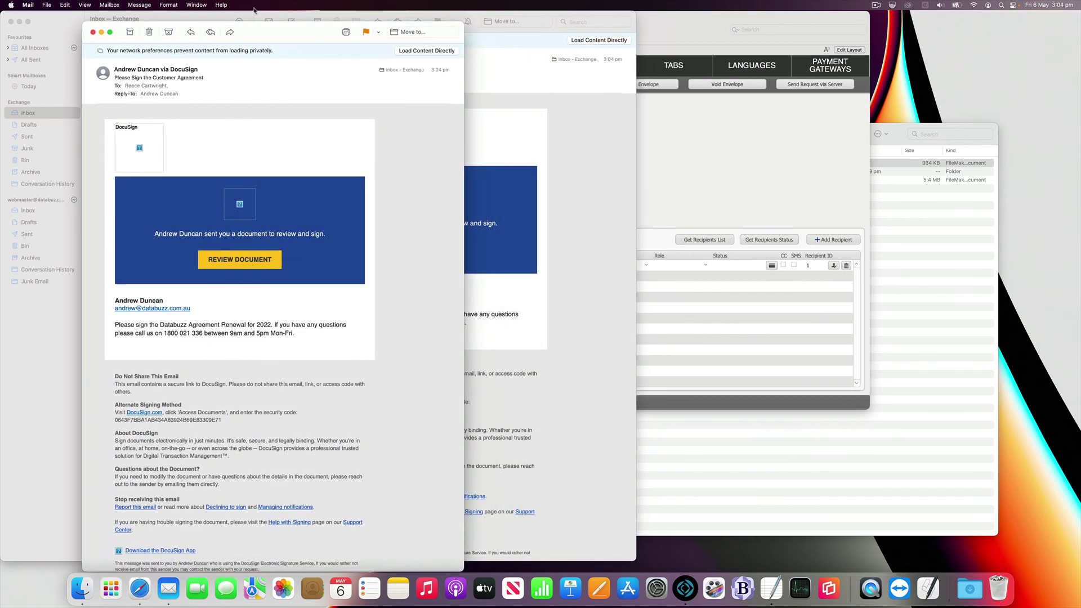
left_click(399, 51)
mouse_move(319, 30)
left_mouse_down()
mouse_move(351, 21)
mouse_move(333, 20)
left_mouse_up()
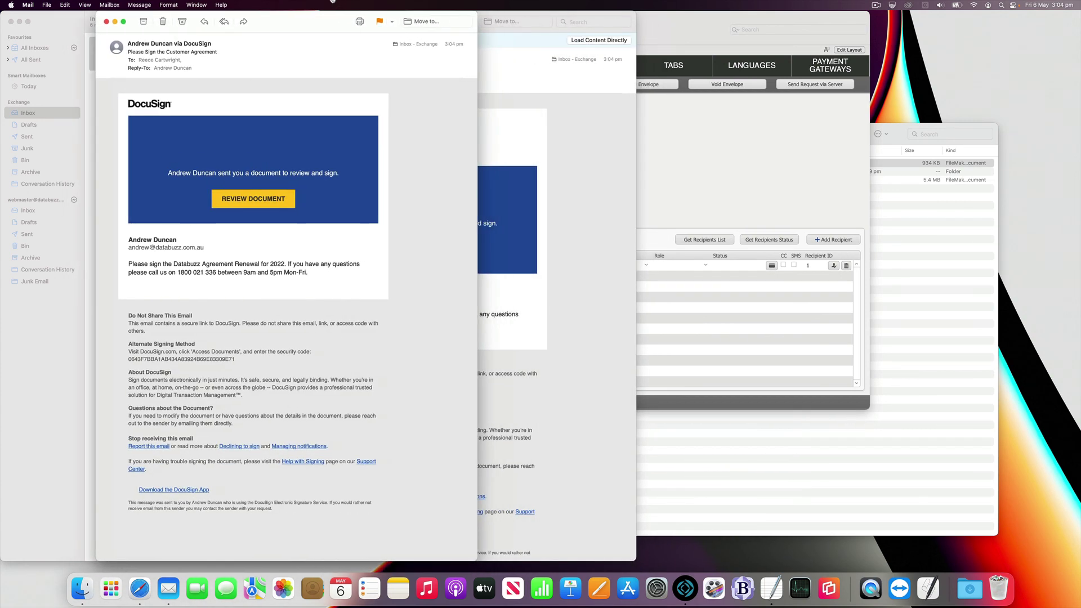
left_click_drag(477, 112, 589, 115)
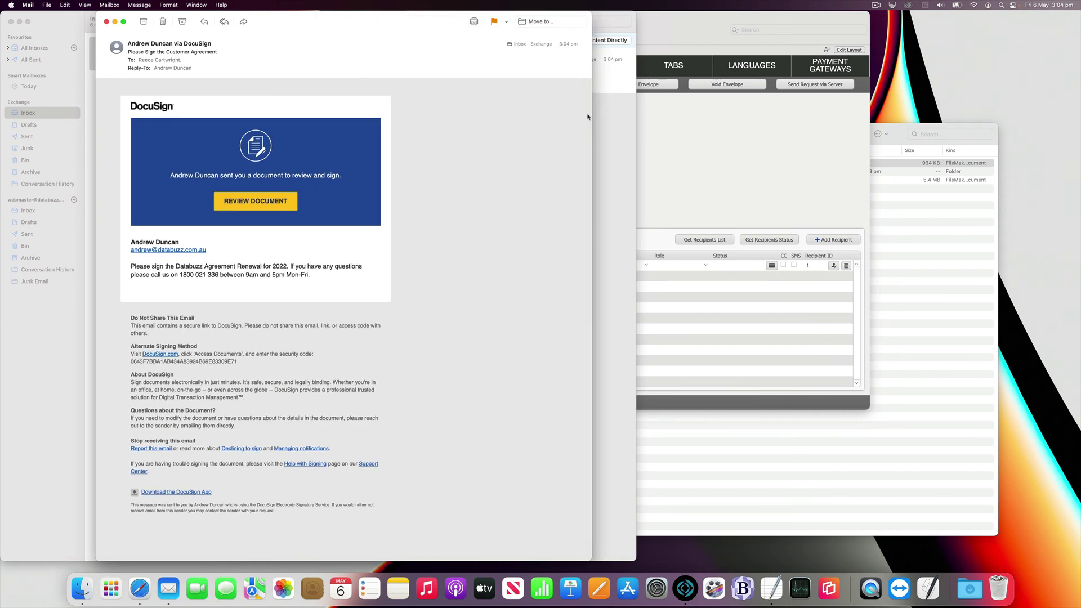
Step: Switch back to FileMaker Pro, place the fmESignature Link window beside the Contacts window and show all records in its Contacts list
left_click(704, 151)
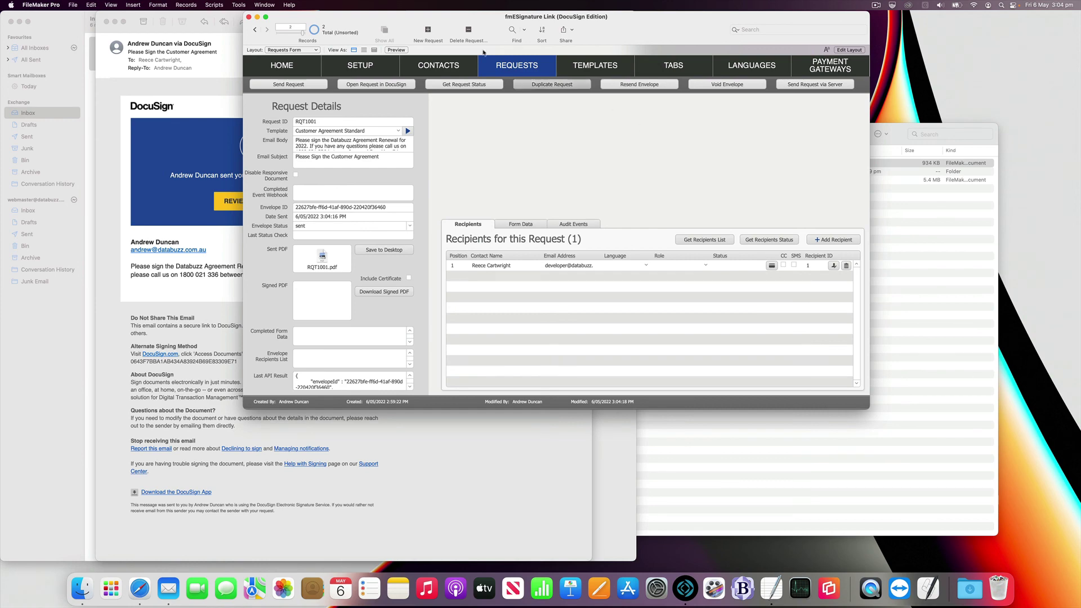
left_click(264, 5)
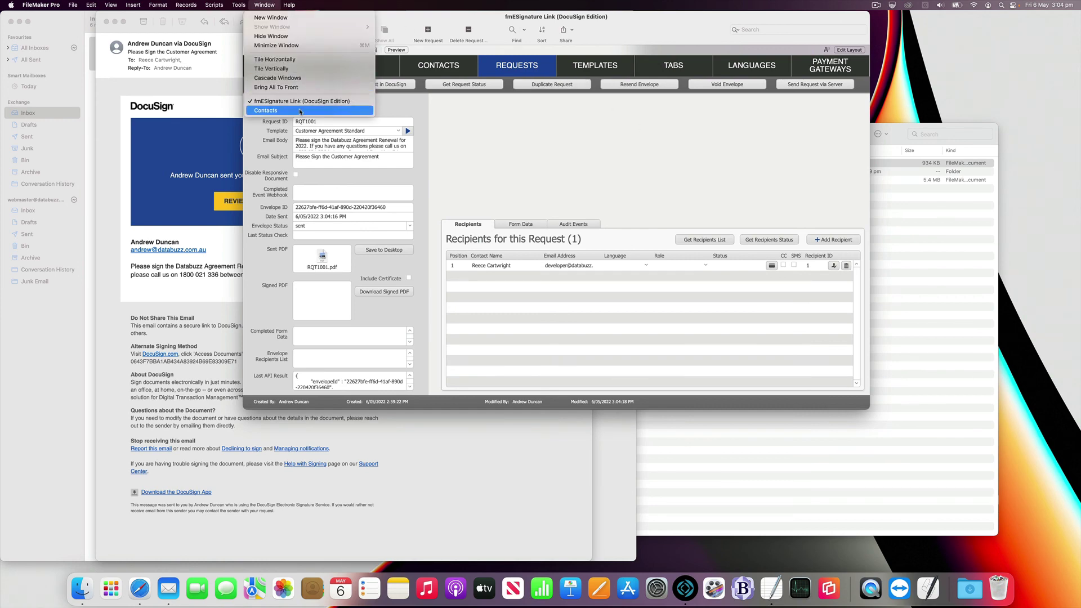
left_click(300, 111)
left_click(555, 126)
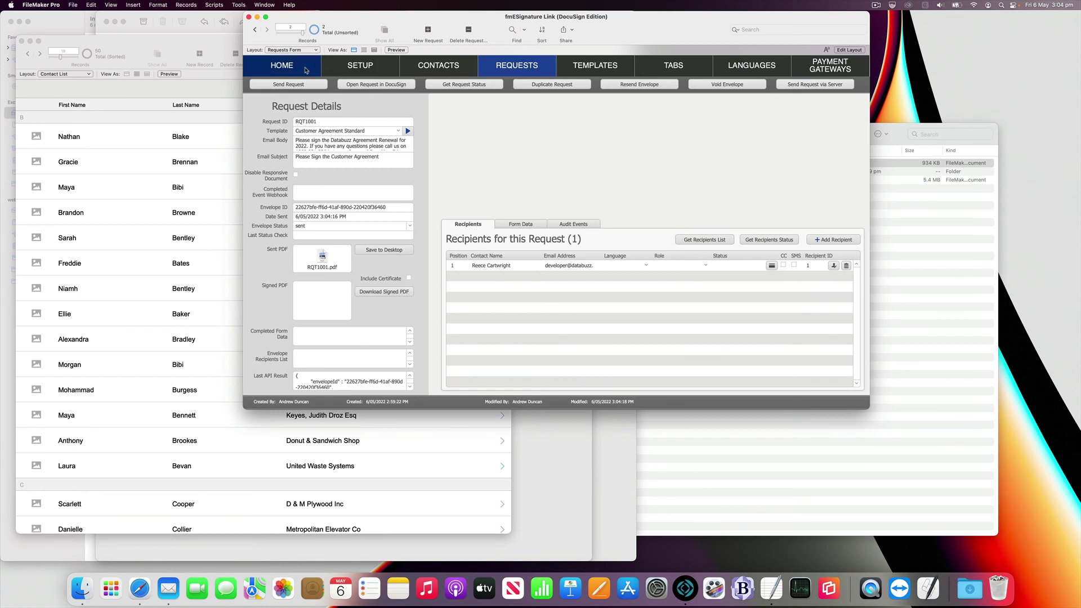
left_click(306, 70)
left_click_drag(412, 22, 507, 80)
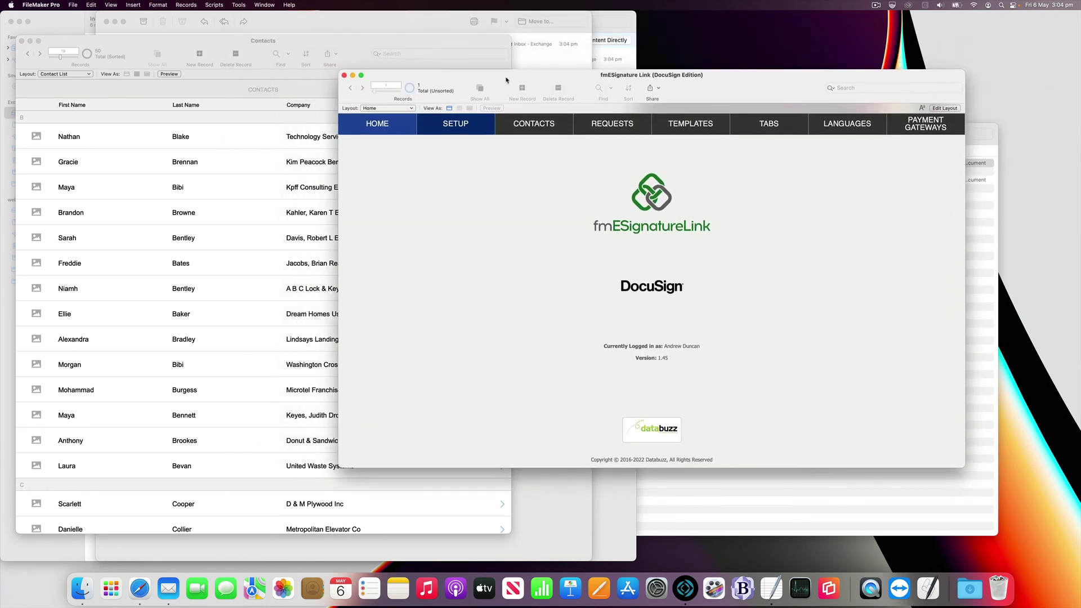
left_click(529, 126)
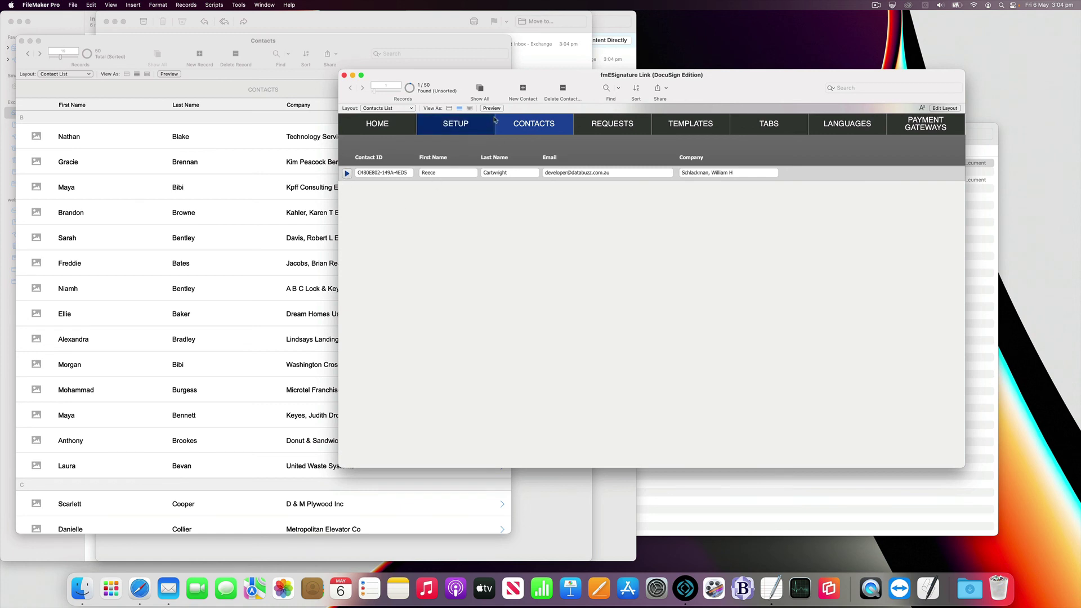
left_click(480, 90)
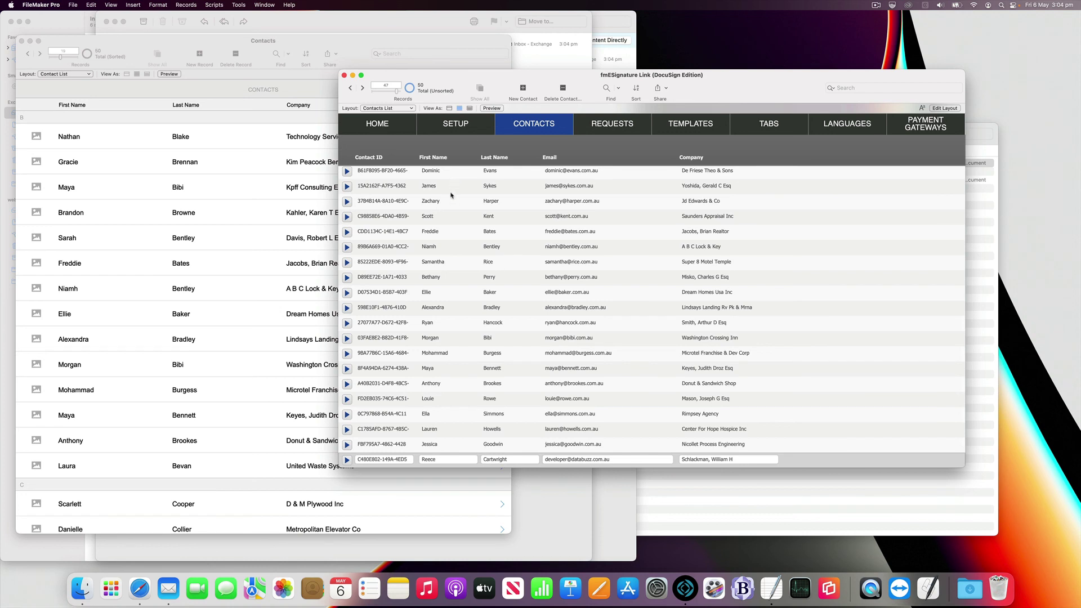
Step: View the Contract Agreement layout in the Contacts file and return to the Contact List layout
left_click(232, 158)
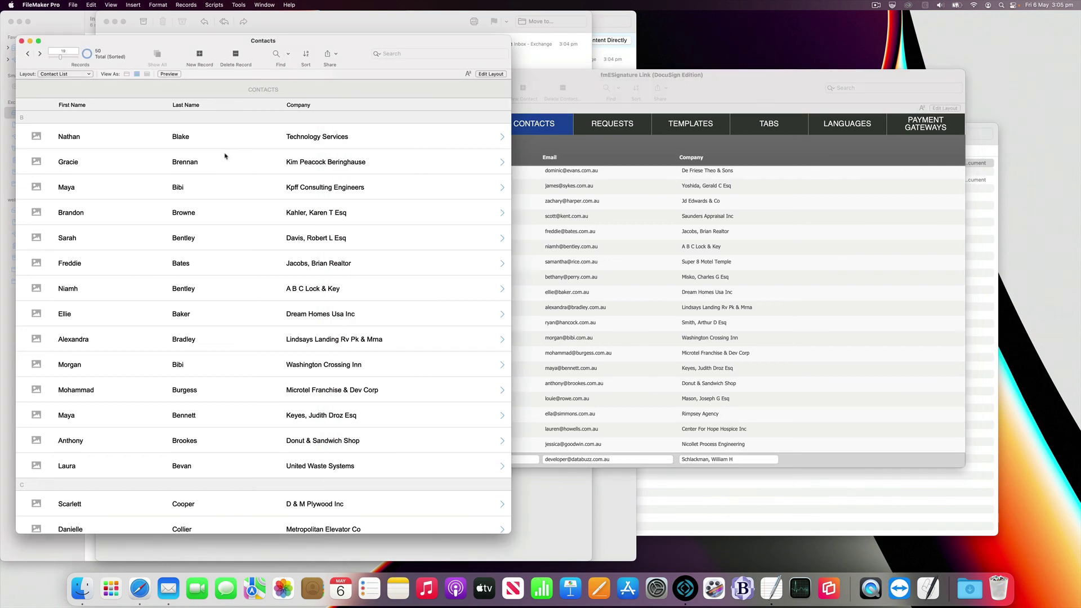
left_click(79, 73)
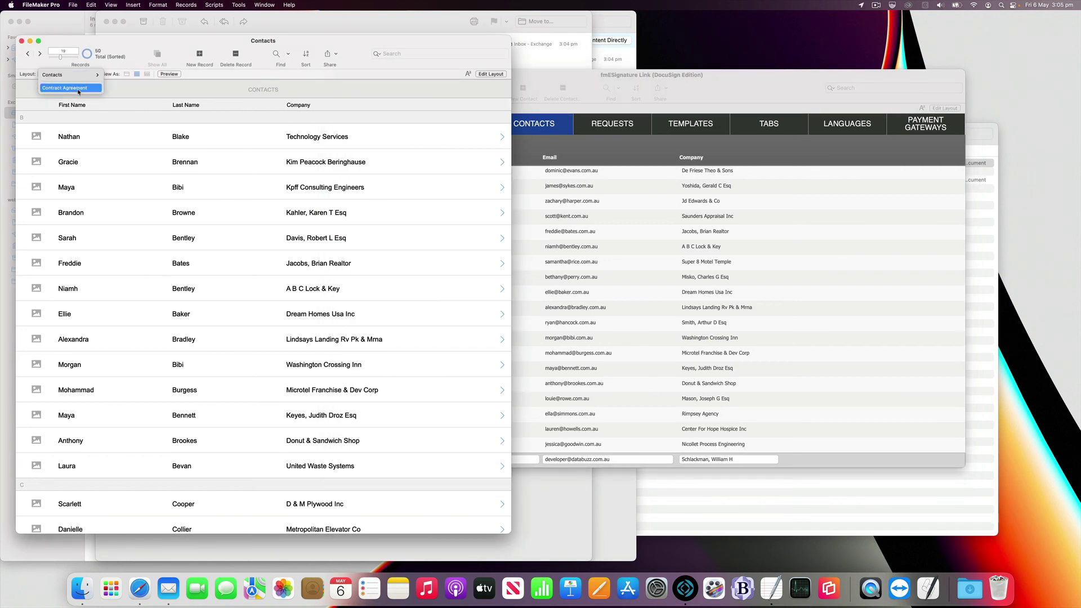
left_click(68, 86)
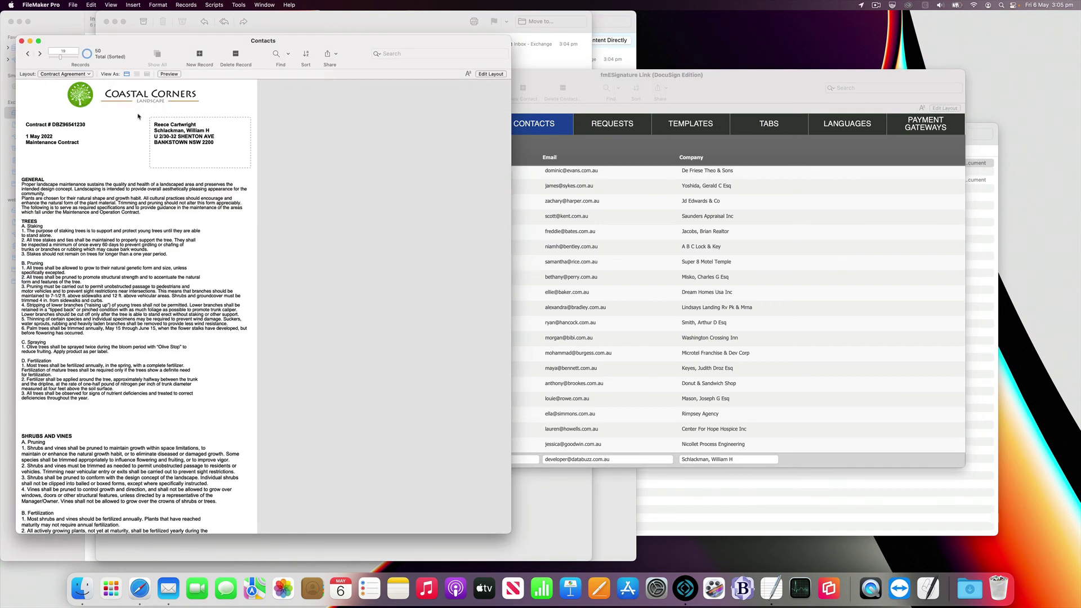
left_click(78, 74)
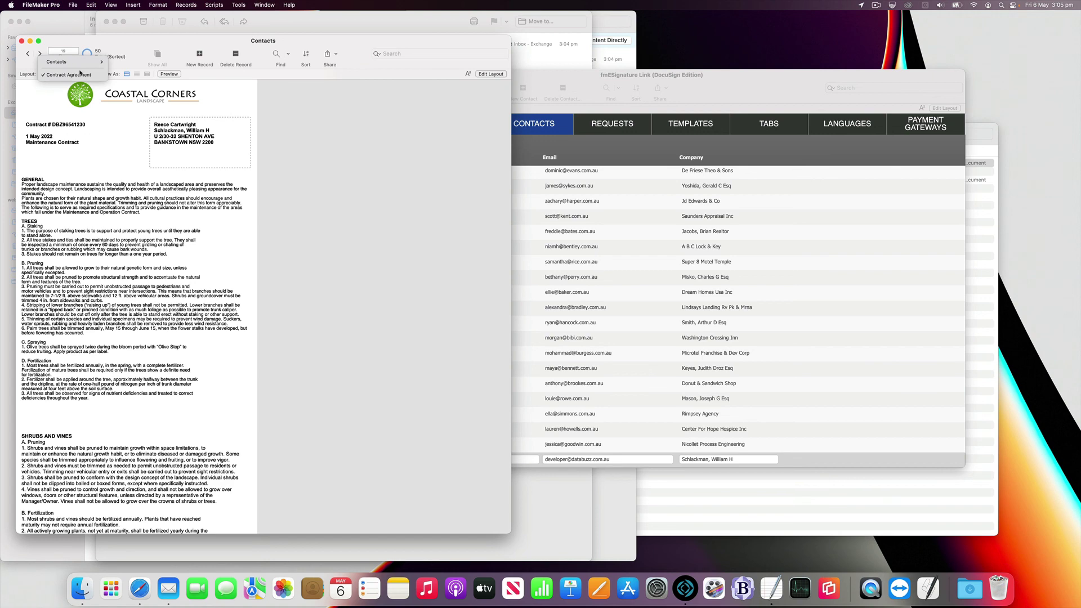
mouse_move(57, 62)
left_click(124, 62)
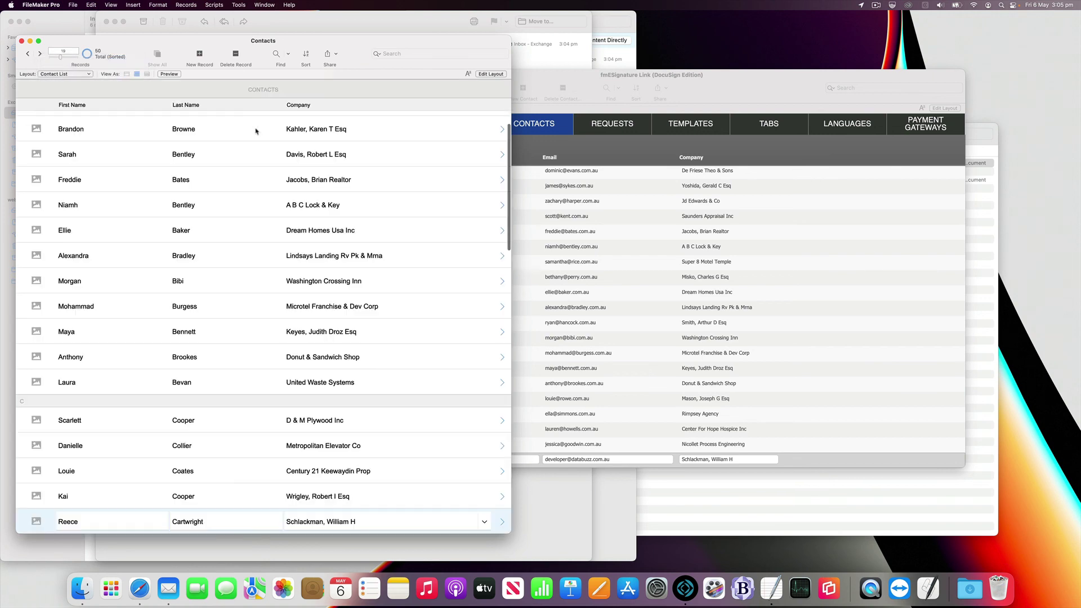
Step: View the Requests list in fmESignature Link and return to its Home layout
left_click(563, 131)
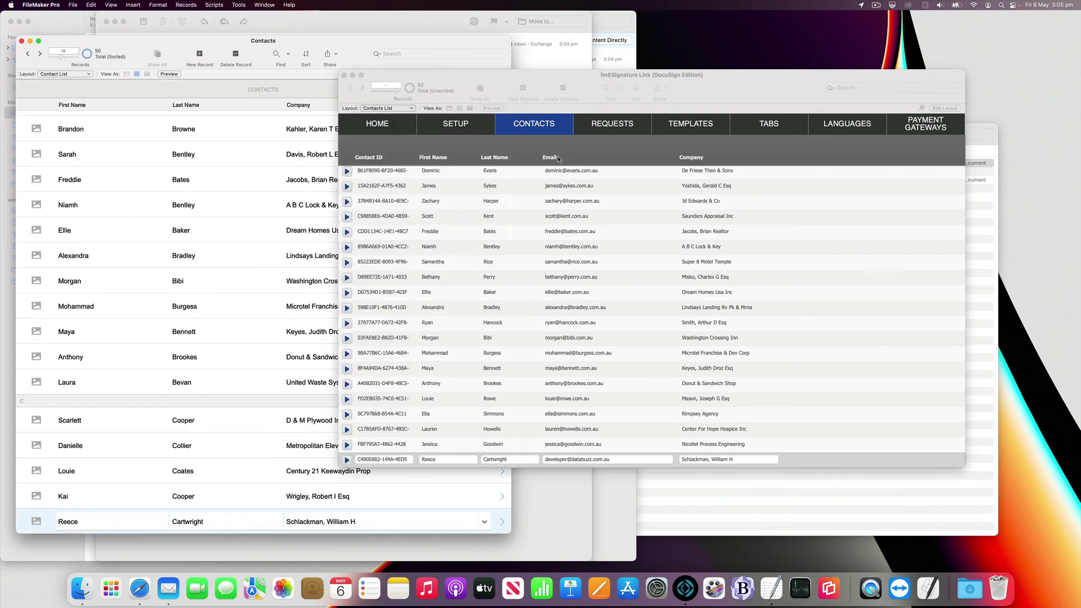
left_click(595, 131)
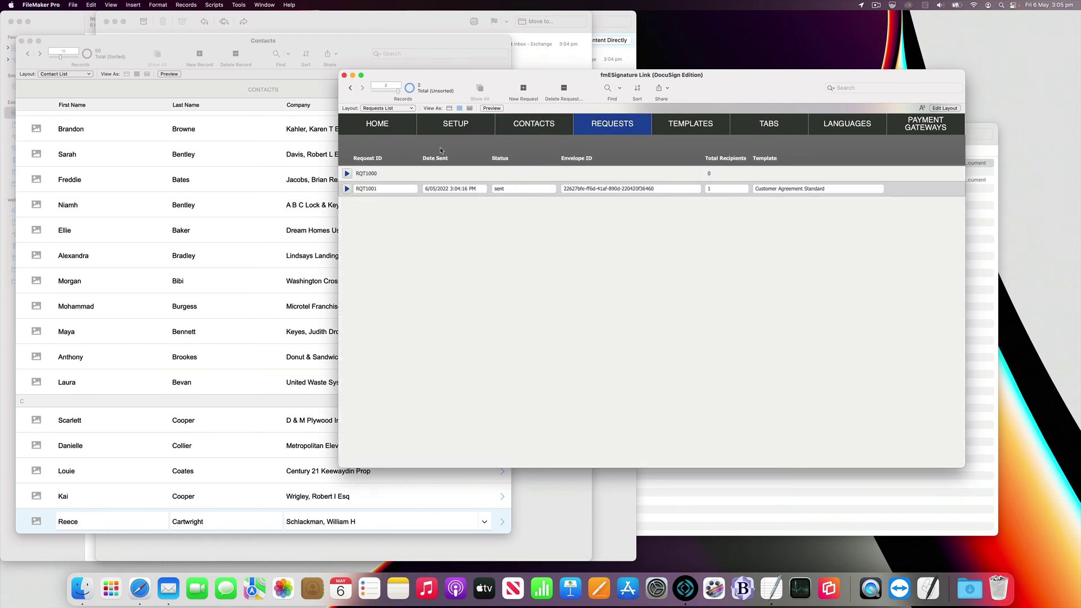
left_click(394, 129)
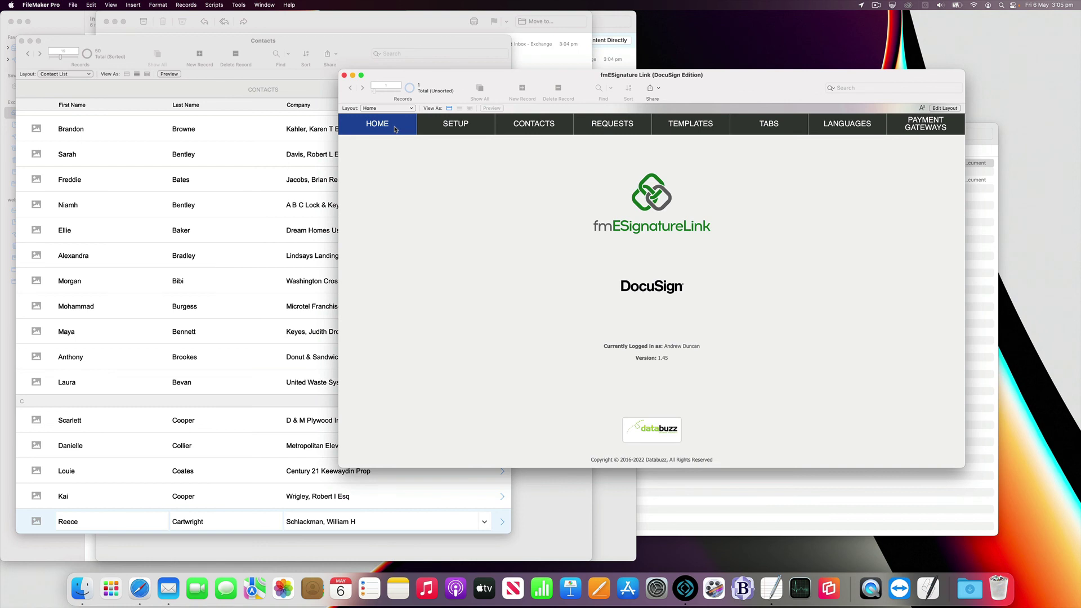
left_click_drag(534, 76, 454, 67)
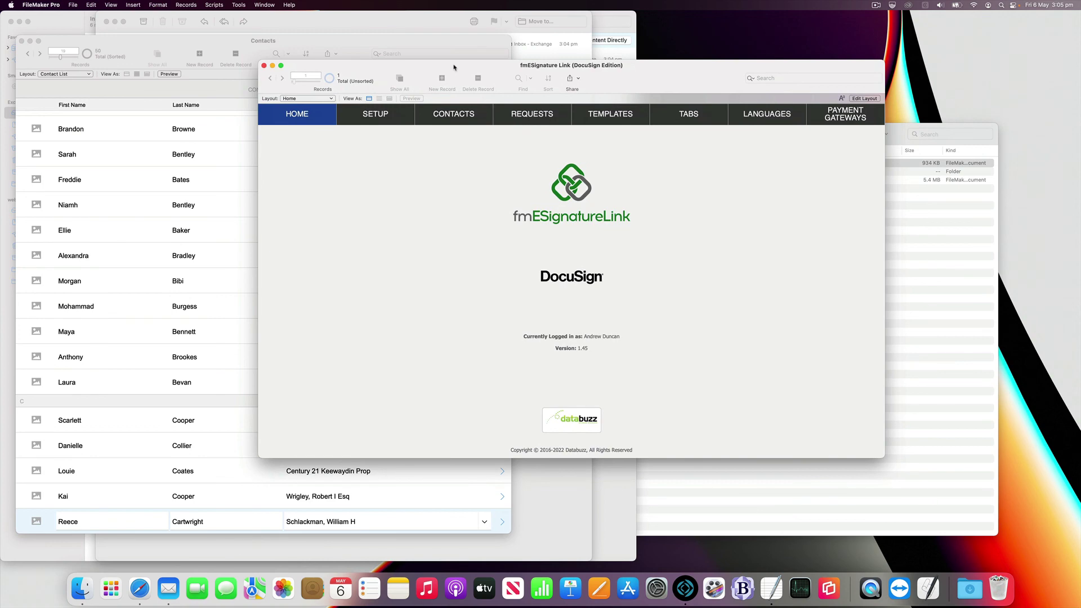